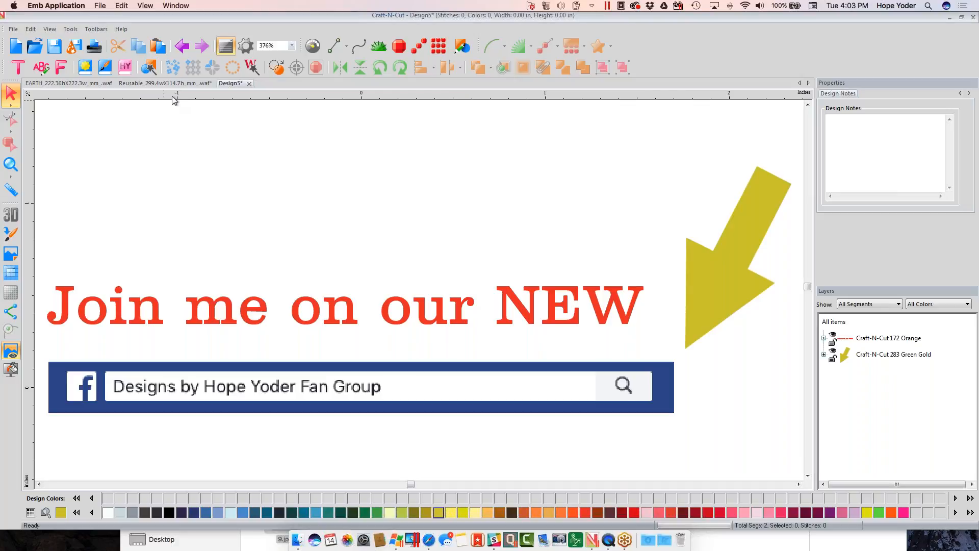
Step: Turn on the Mouseposé pointer highlight effect and dismiss its feedback window
right_click(559, 539)
left_click(561, 537)
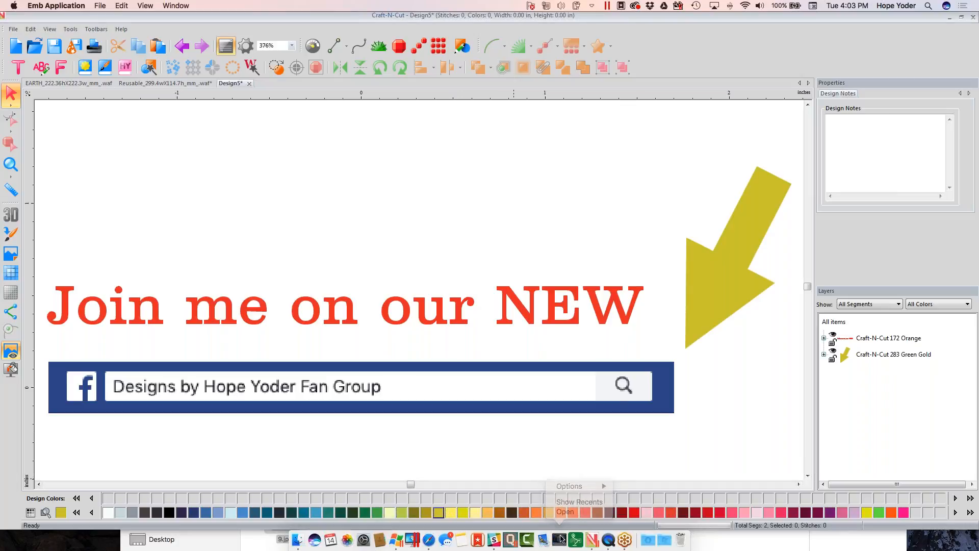
left_click(561, 538)
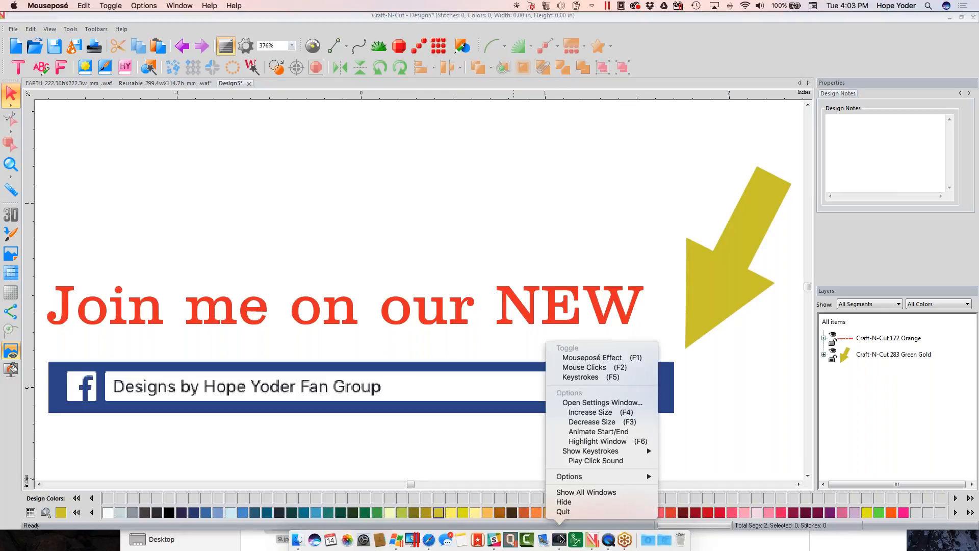
left_click(583, 358)
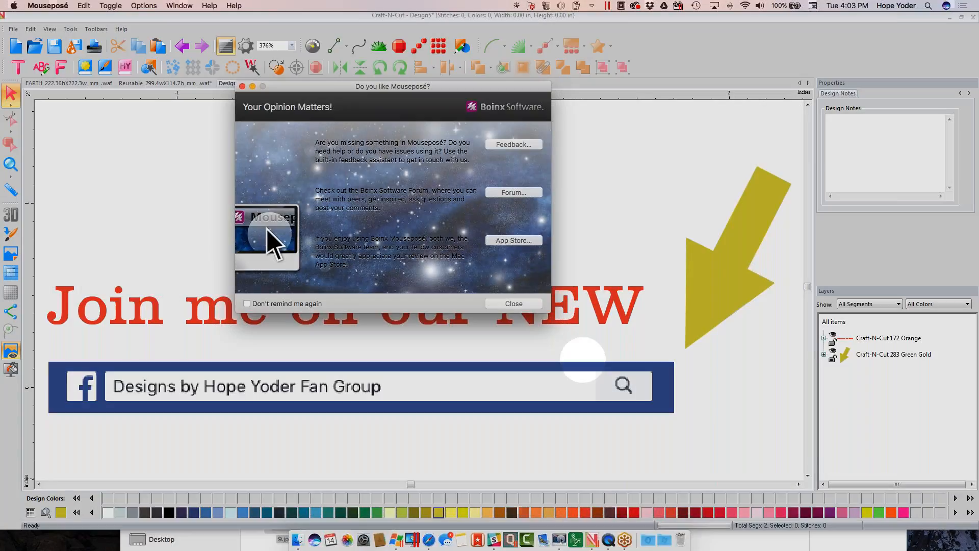
left_click(523, 303)
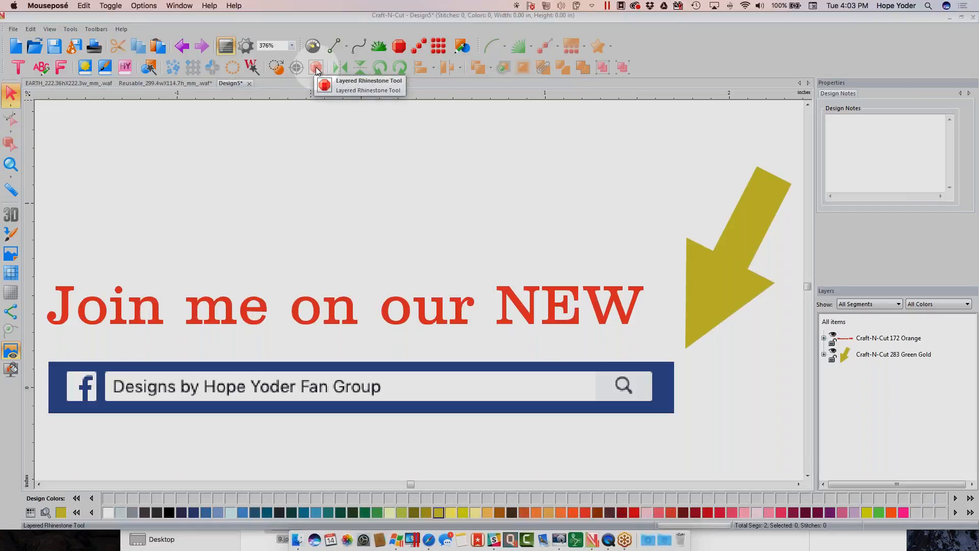
Step: Create a new blank design, and open the Craft-N-Cut user guide for a brief look before closing it
left_click(17, 47)
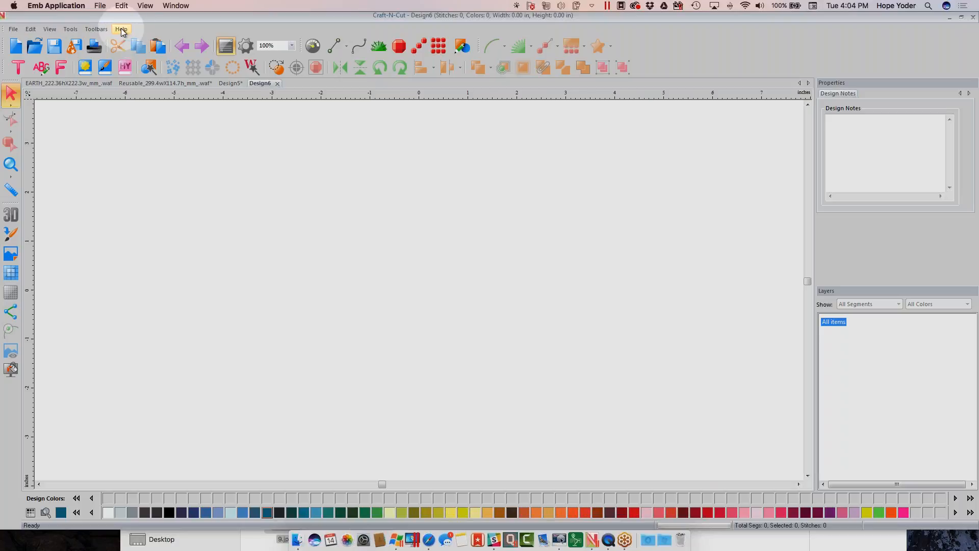
left_click(121, 28)
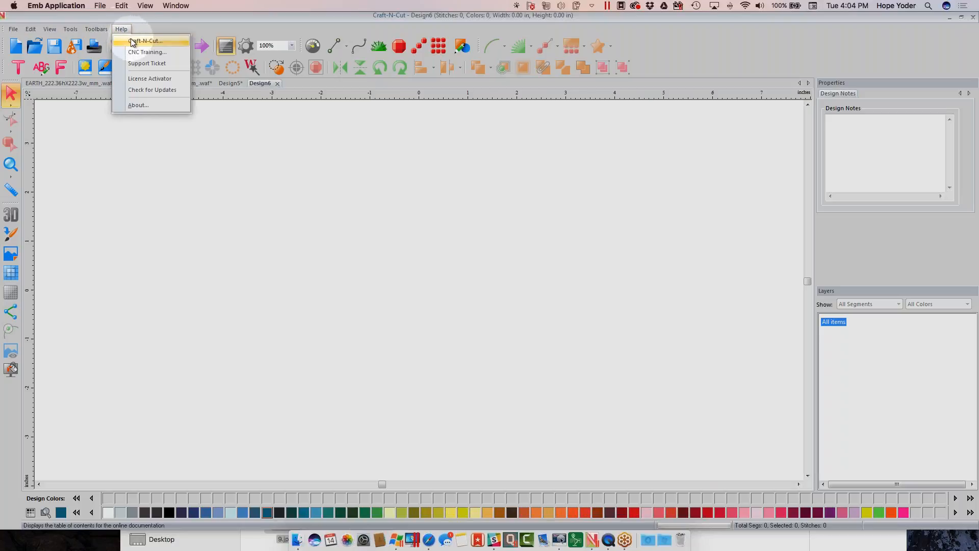
left_click(131, 39)
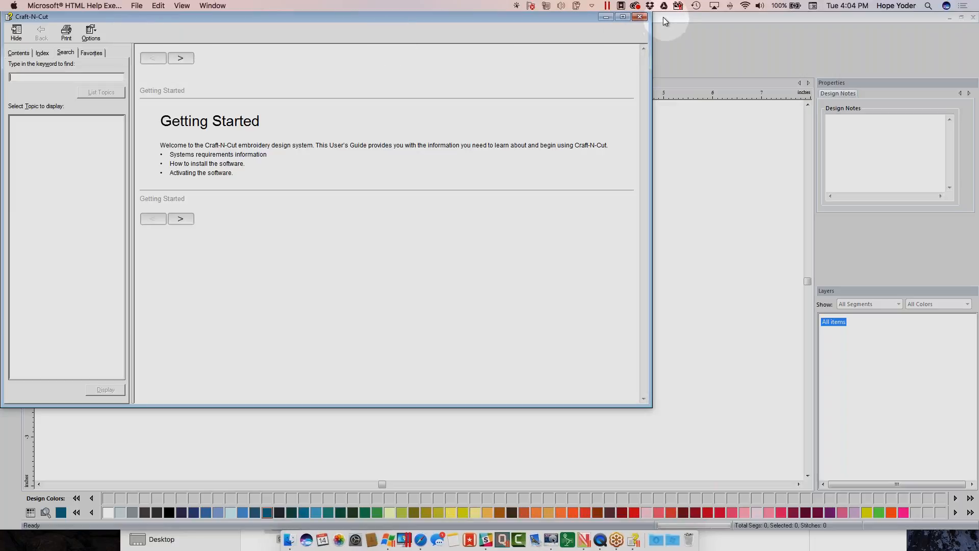
left_click(641, 16)
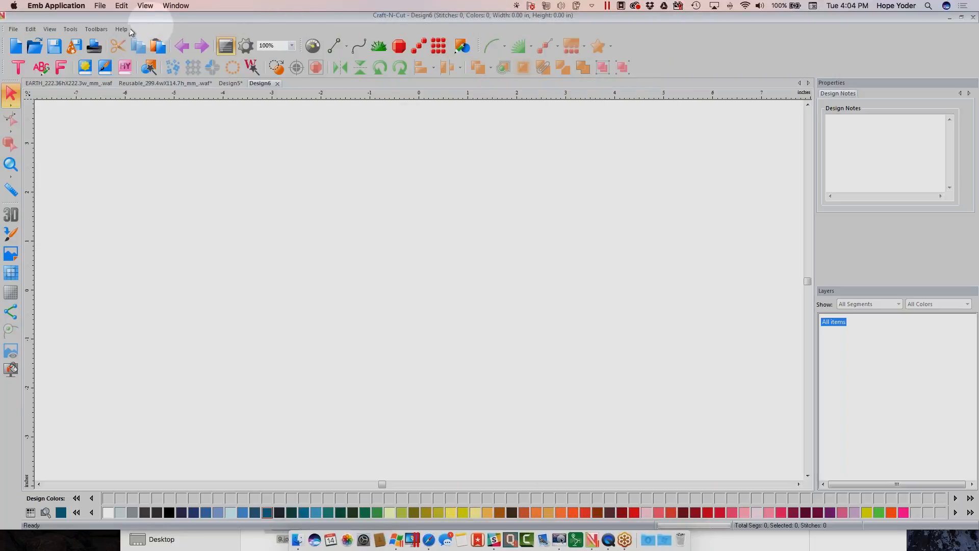
Step: Open the CNC Training window's support page, examine the fields of the Craft-N-Cut support request form, and close the page
left_click(120, 30)
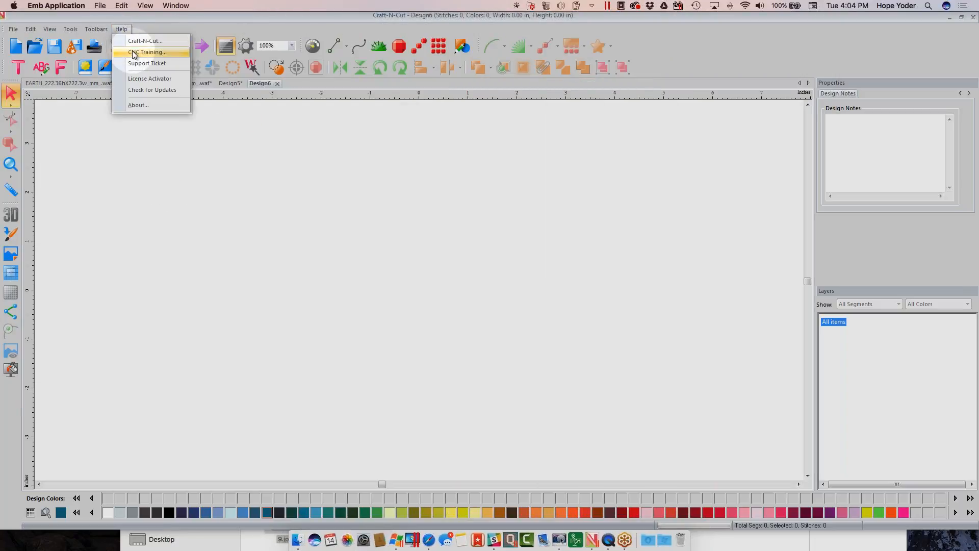
left_click(133, 52)
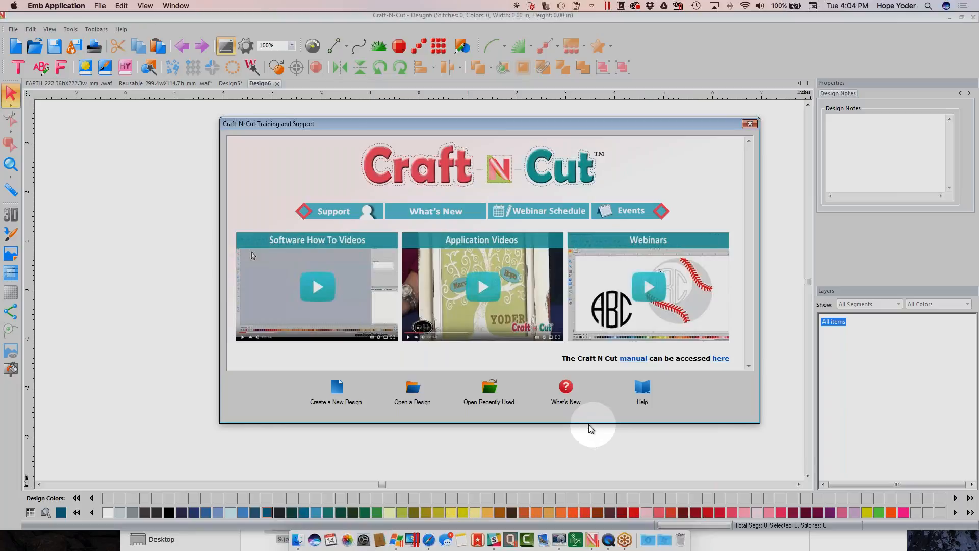
left_click(337, 216)
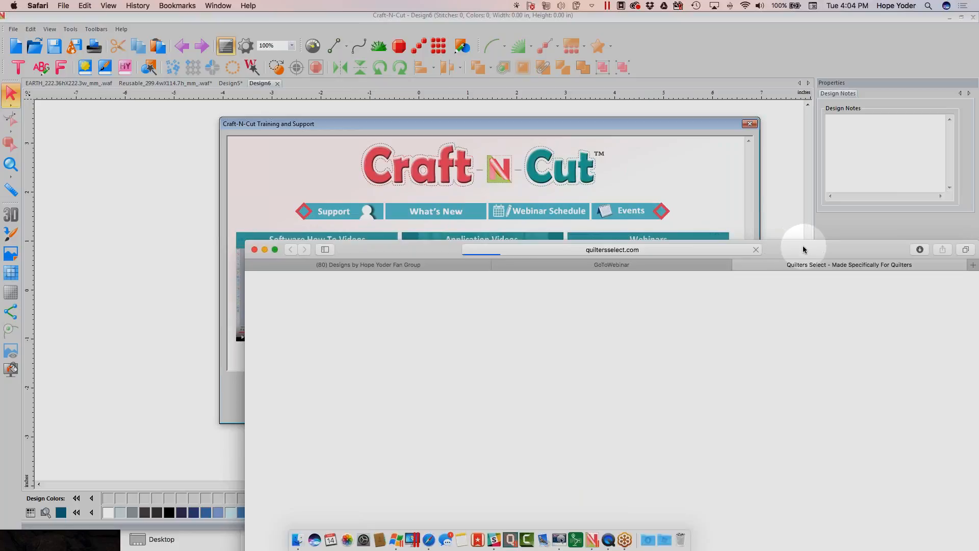
left_click_drag(785, 247, 726, 77)
scroll(555, 406, "down", 5)
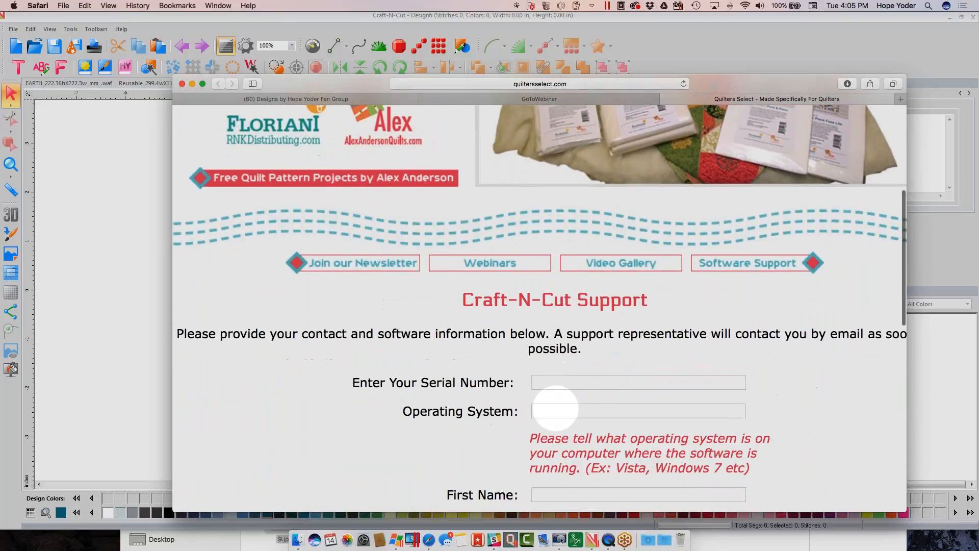
scroll(570, 379, "down", 2)
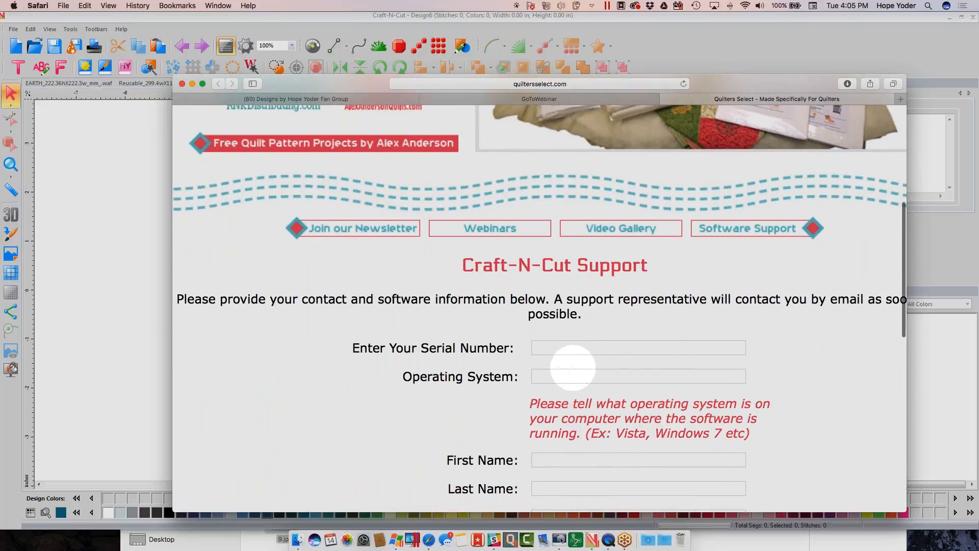
scroll(576, 386, "down", 3)
scroll(576, 385, "down", 8)
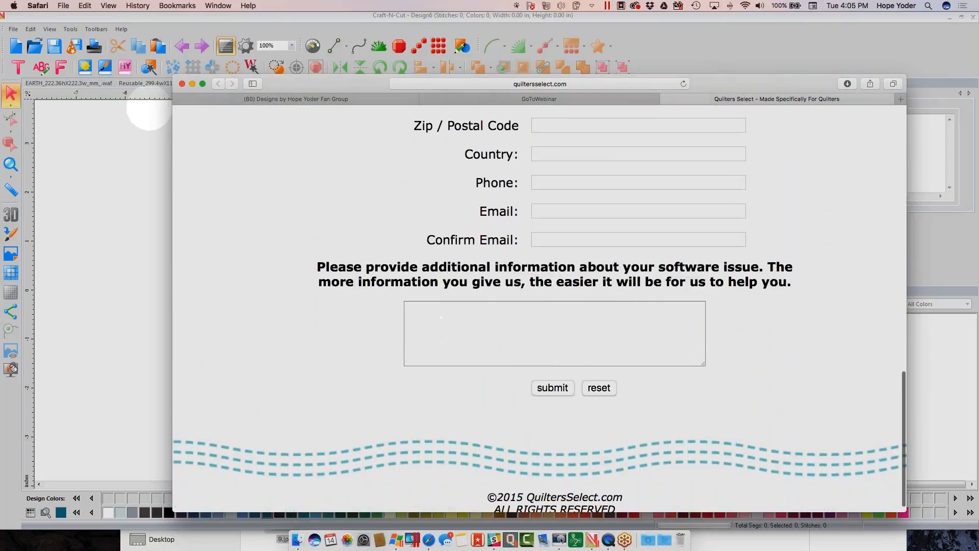
left_click(184, 87)
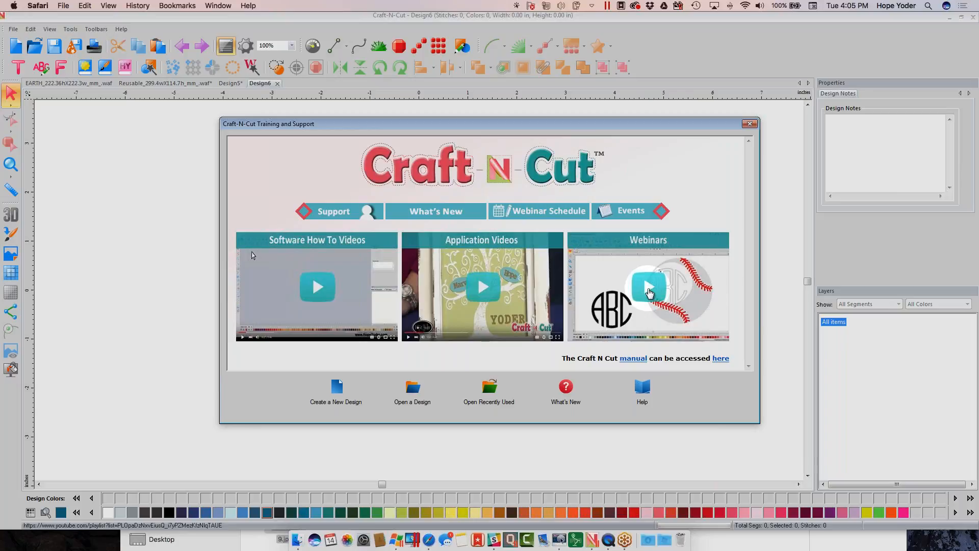
Step: View the Craft-N-Cut Webinars playlist and the online manual page, closing each one and the training window
left_click(648, 291)
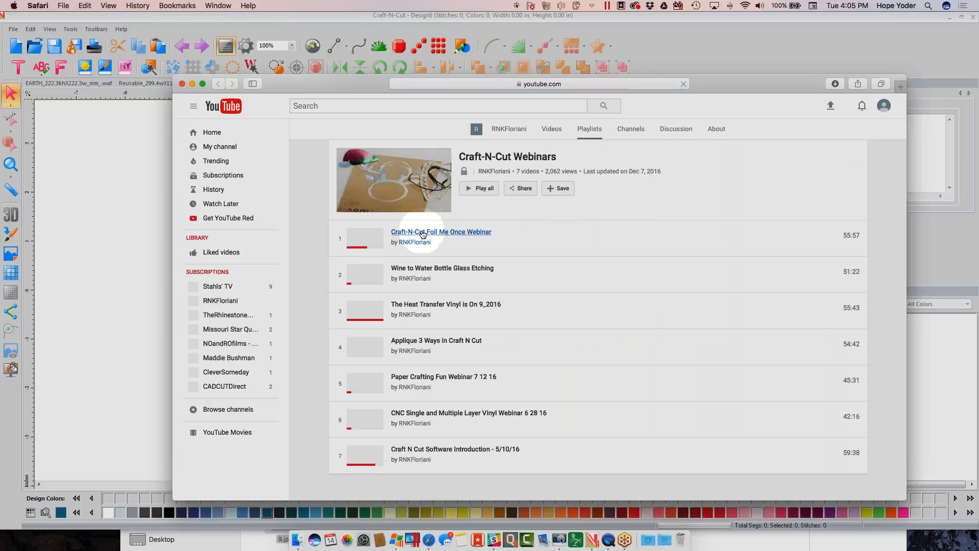
left_click(182, 83)
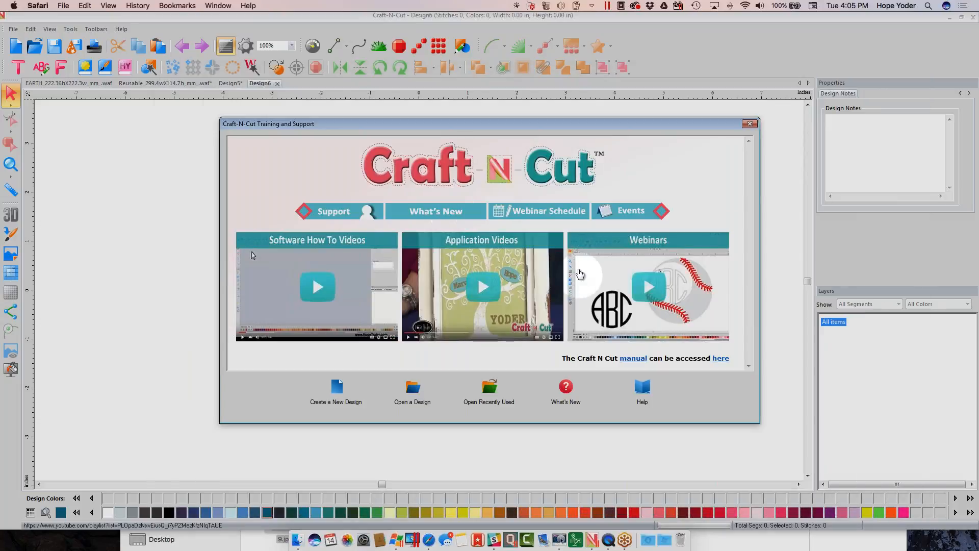
left_click(634, 359)
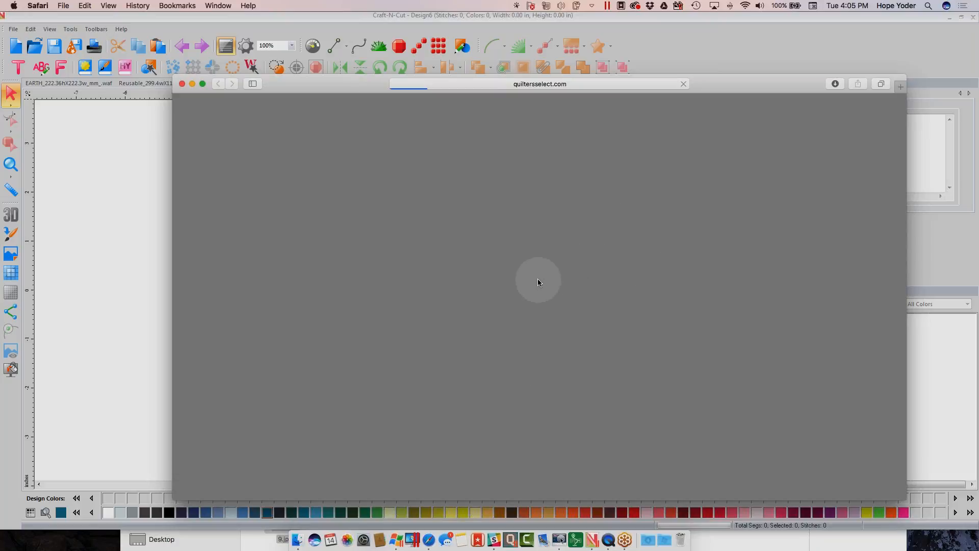
left_click(181, 84)
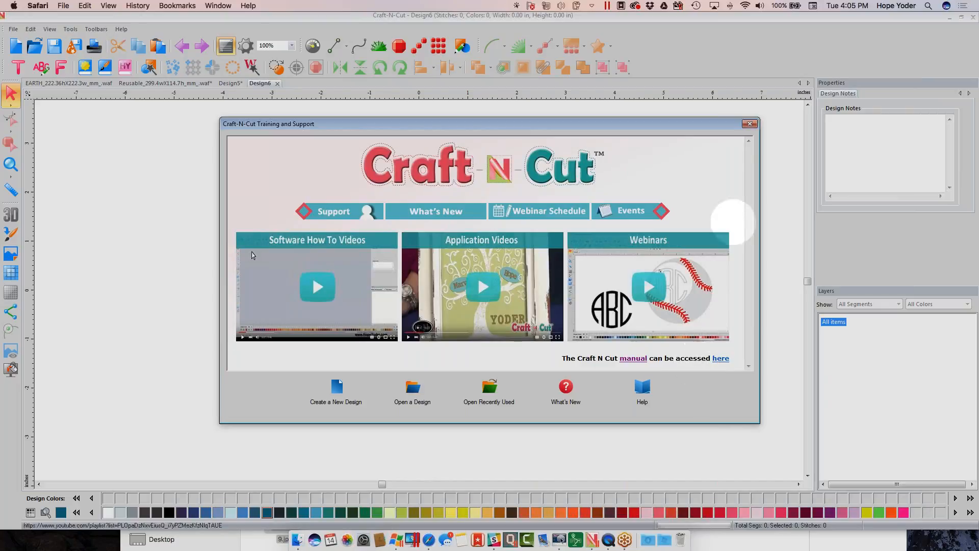
left_click(750, 124)
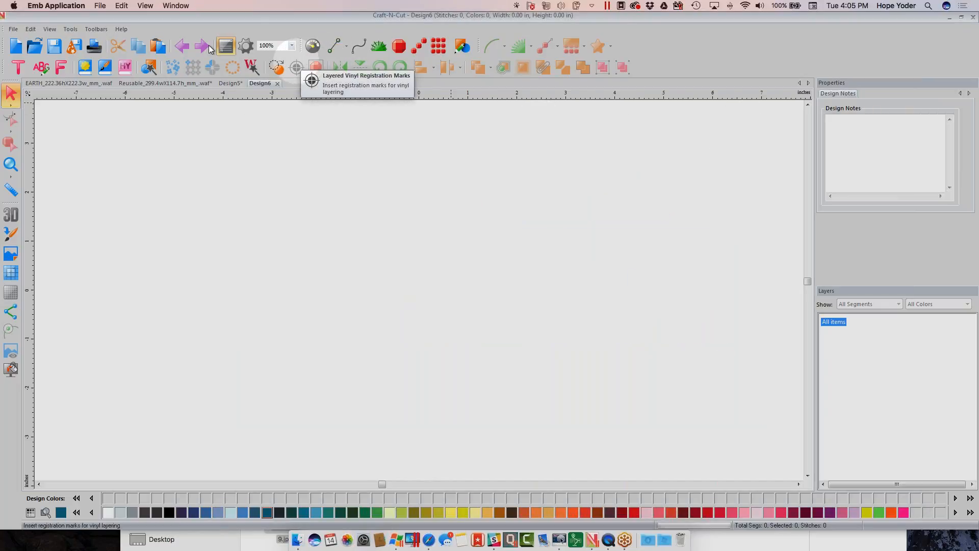
Step: Open Font Play with the Craft N Cut font type and preview the Serenity, Ever After and George fonts
left_click(61, 68)
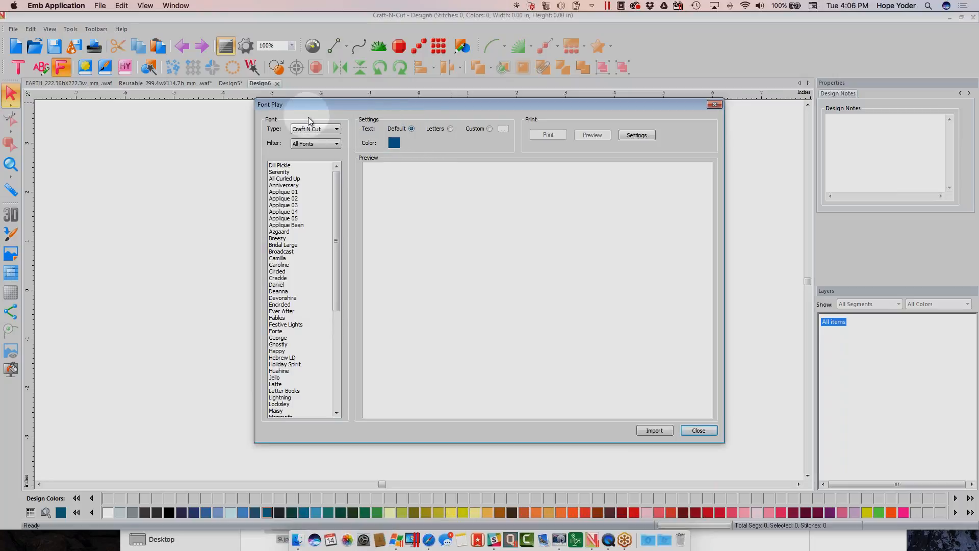
left_click(330, 129)
left_click(332, 138)
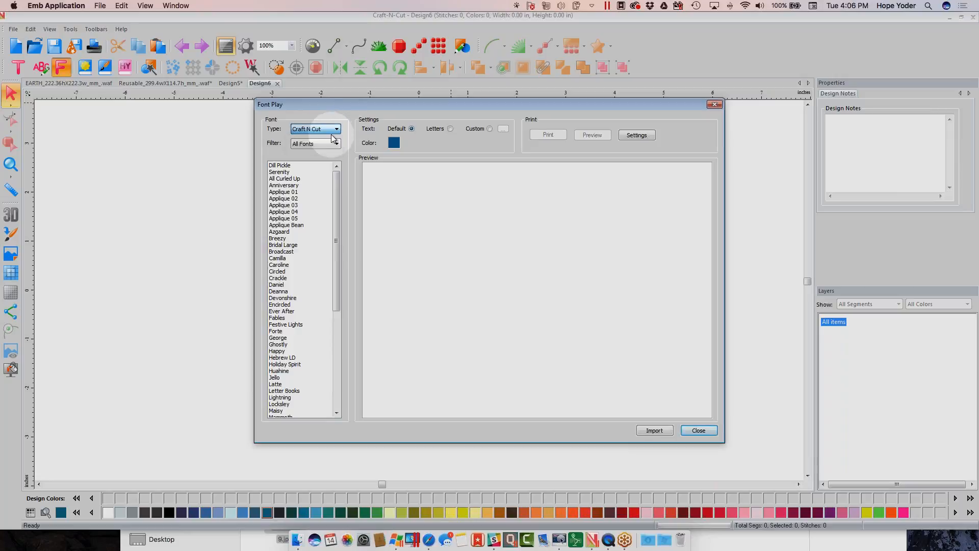
left_click(286, 173)
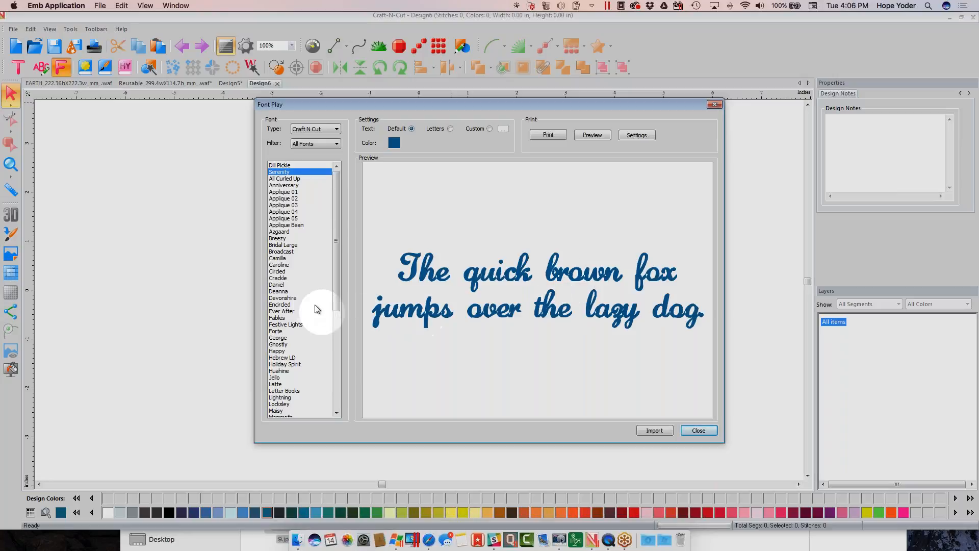
left_click(278, 311)
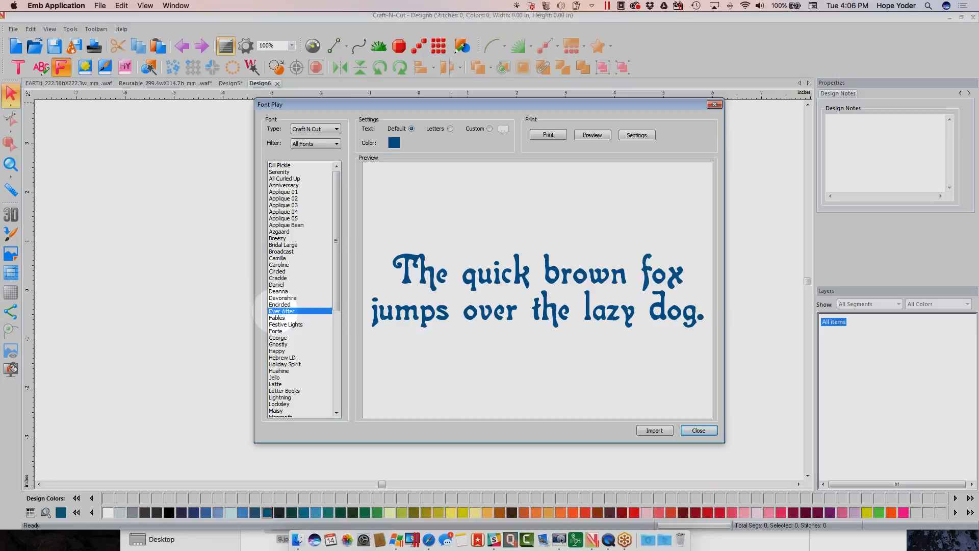
left_click(277, 338)
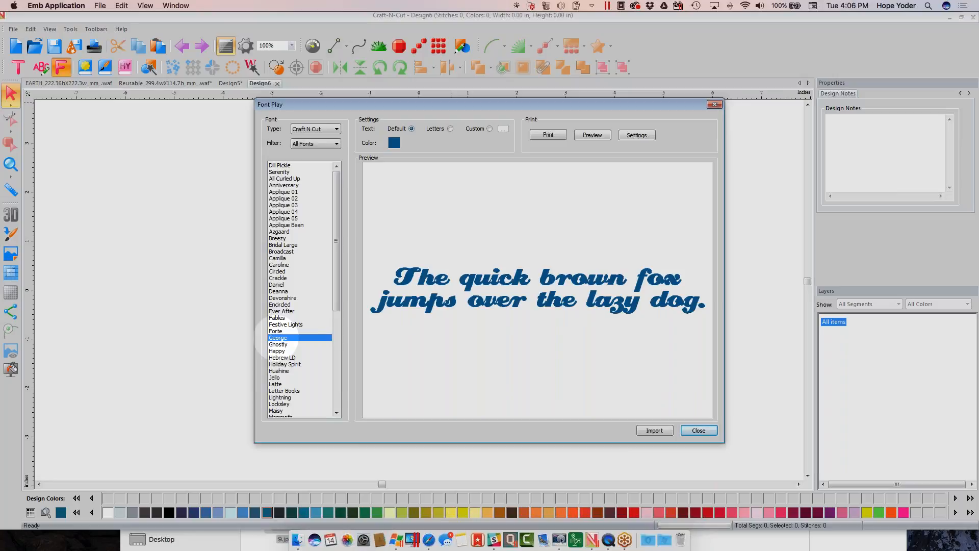
Step: Set the font preview color to Primrose (87) from the Anchor palette and preview the full letter set
left_click(393, 142)
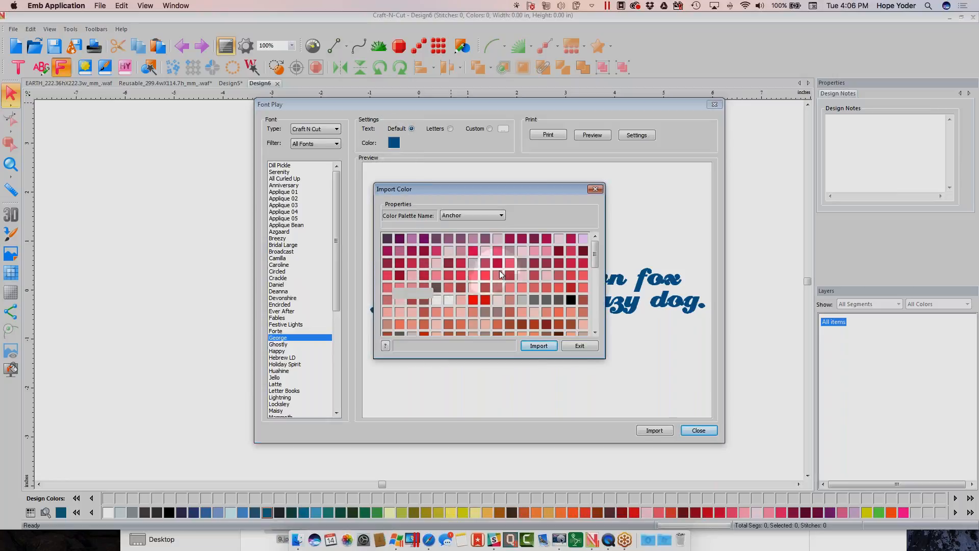
left_click(498, 254)
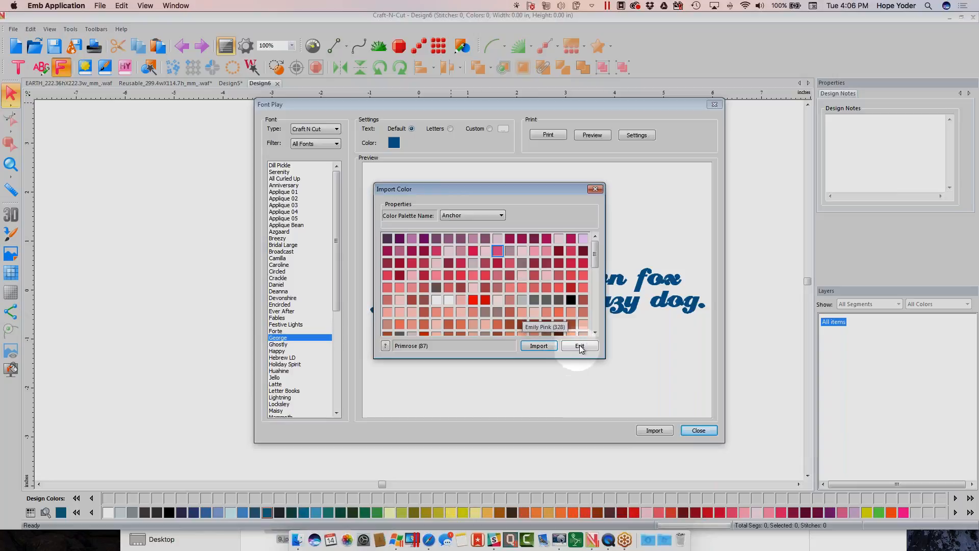
left_click(557, 347)
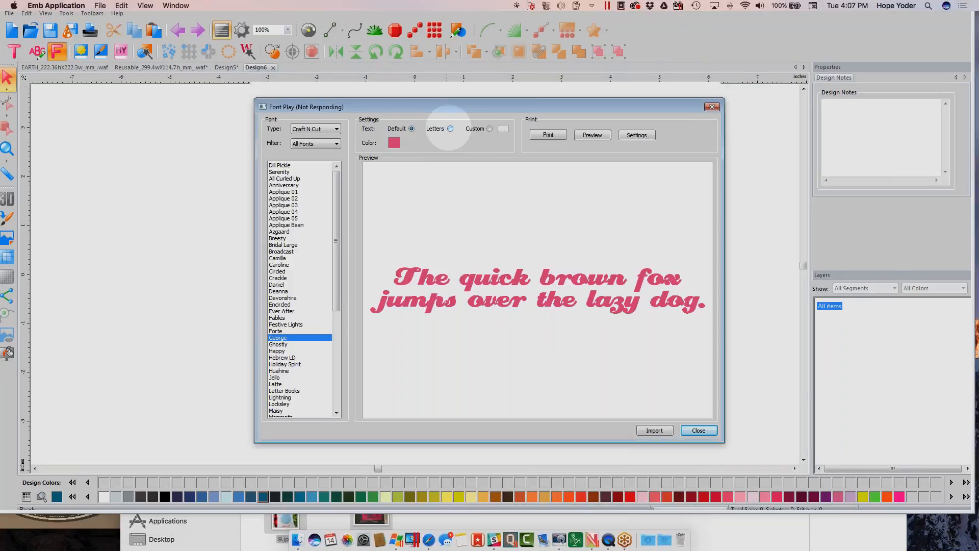
left_click(450, 128)
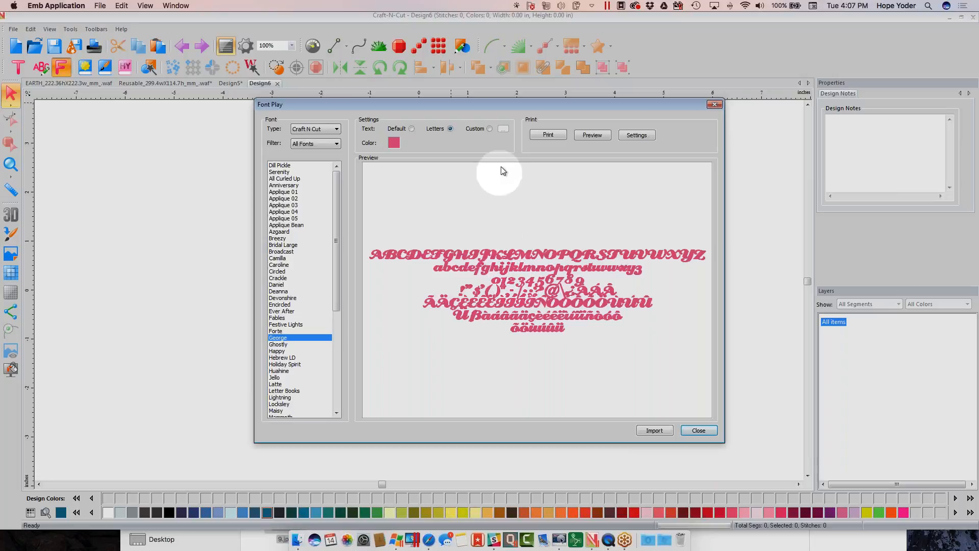
Step: Set the preview to the custom text "Type your text here so we can do 1.2.3!!!"
left_click(490, 129)
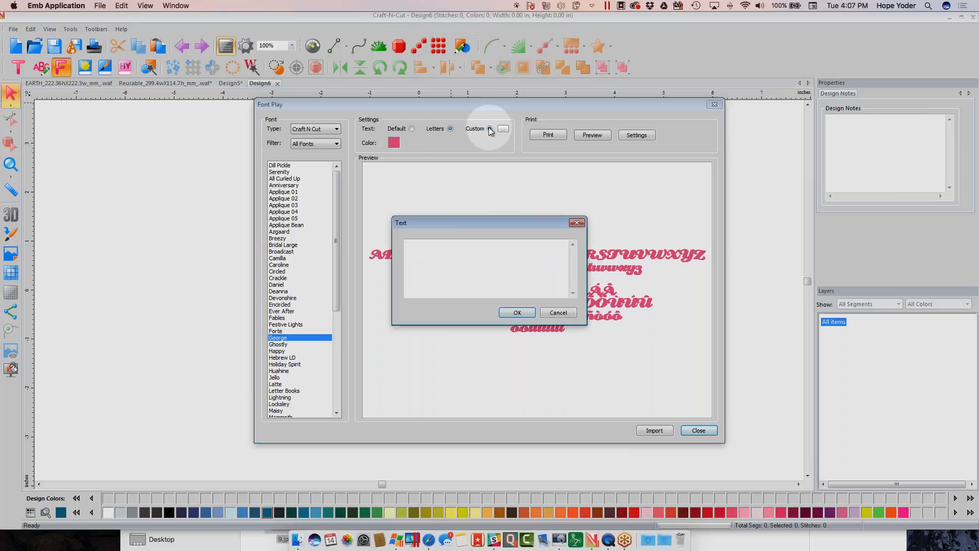
left_click(508, 259)
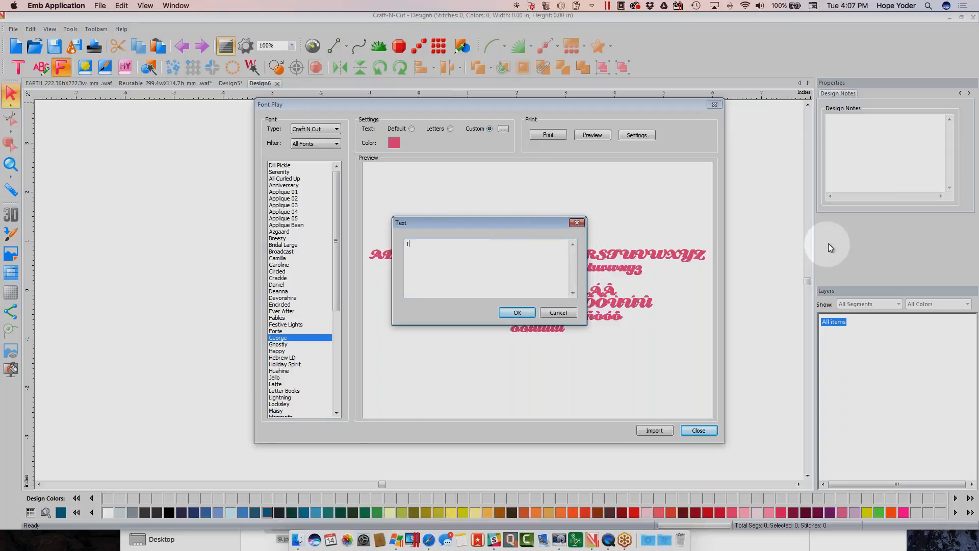
type("Type you")
type("r text here ")
type("so we can do")
type(" 1.2.3!!!")
left_click(514, 313)
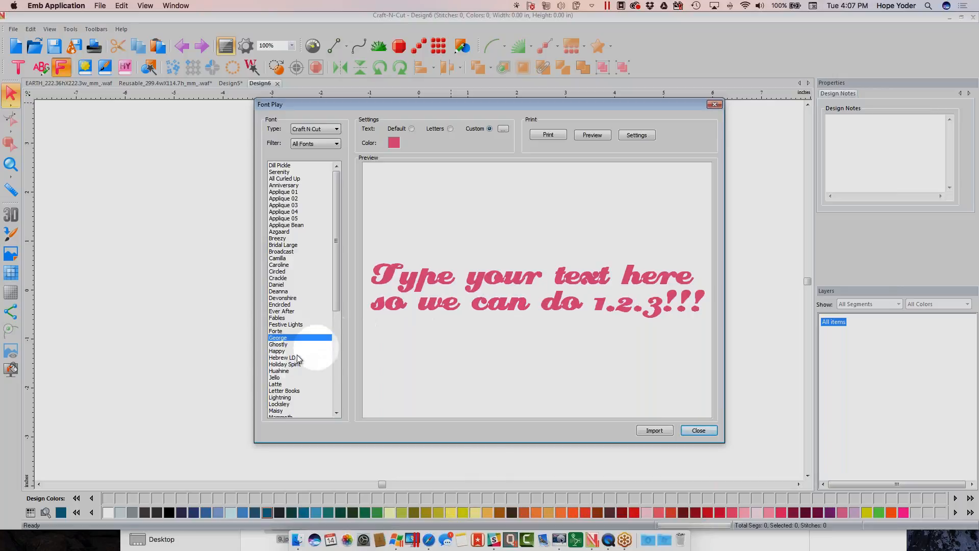
Step: Preview the custom text in the Jello, Locksley and Playground fonts
left_click(278, 377)
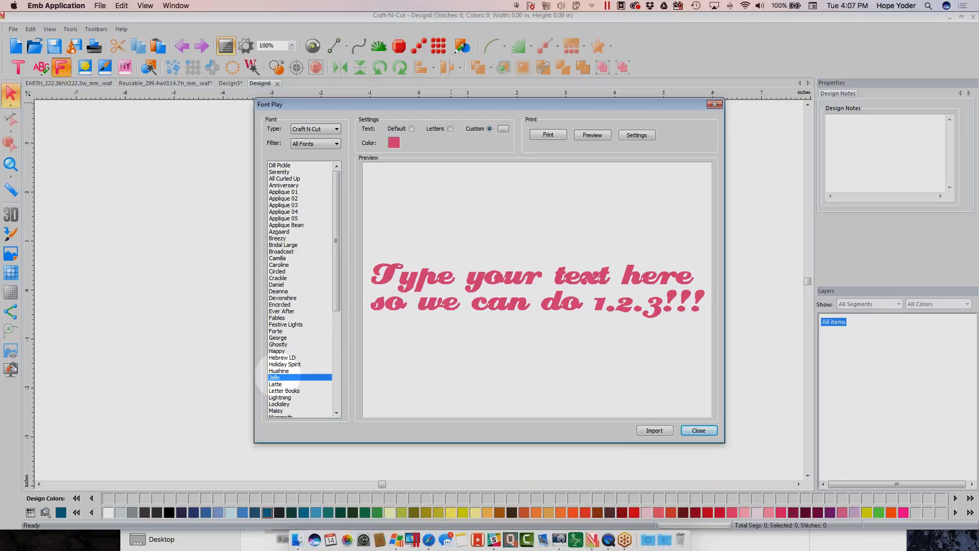
left_click(282, 403)
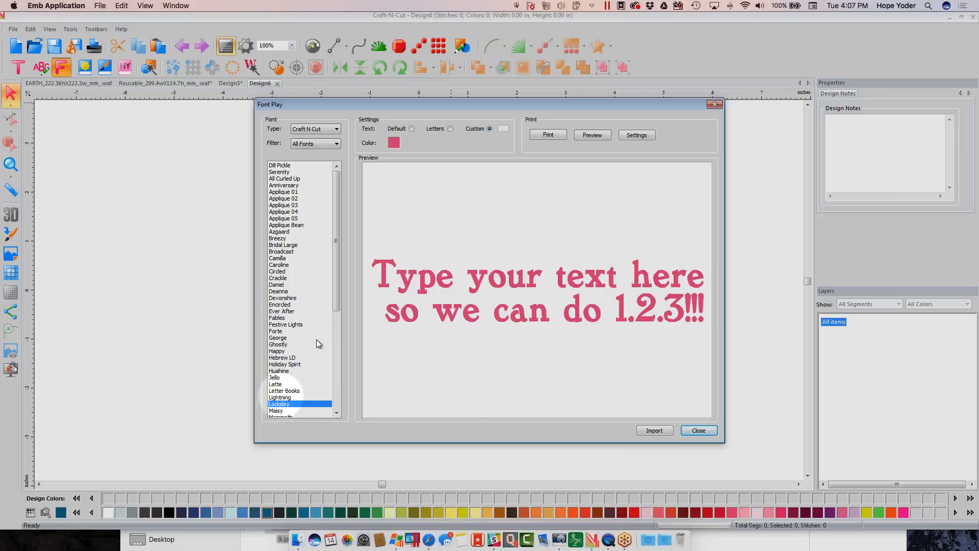
left_click_drag(336, 290, 335, 353)
left_click(295, 371)
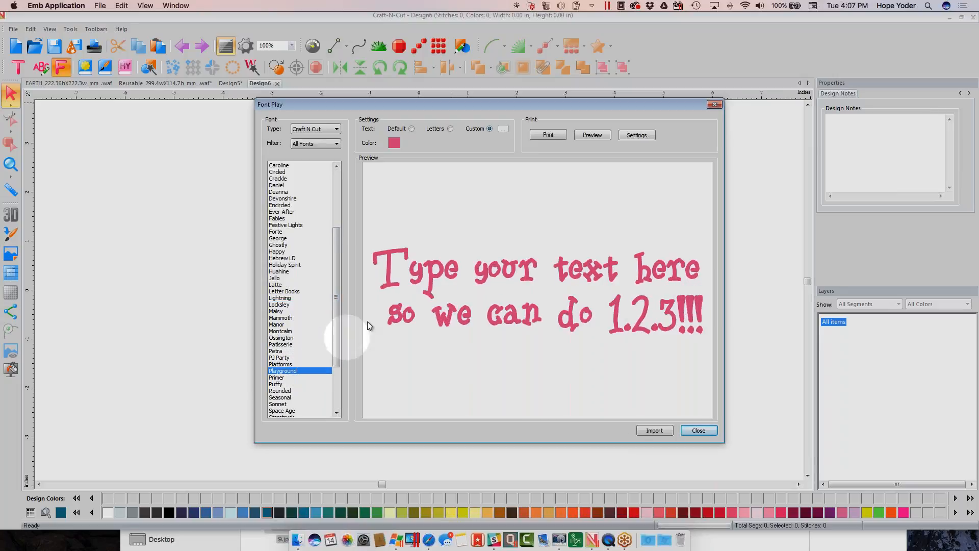
Step: Check the print preview of the custom text in Playground and view the print setup options, closing both without printing
left_click(587, 135)
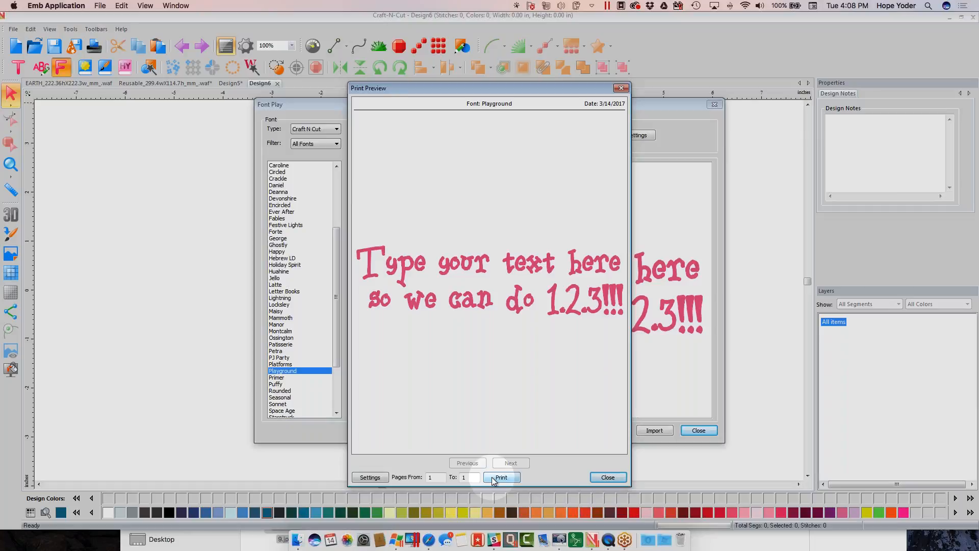
left_click(604, 477)
left_click(641, 363)
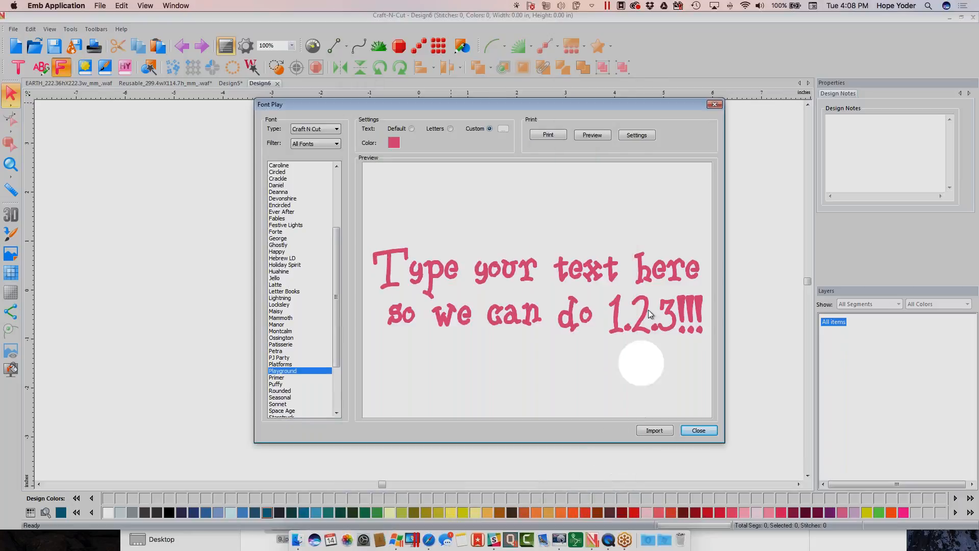
left_click(632, 137)
left_click(533, 189)
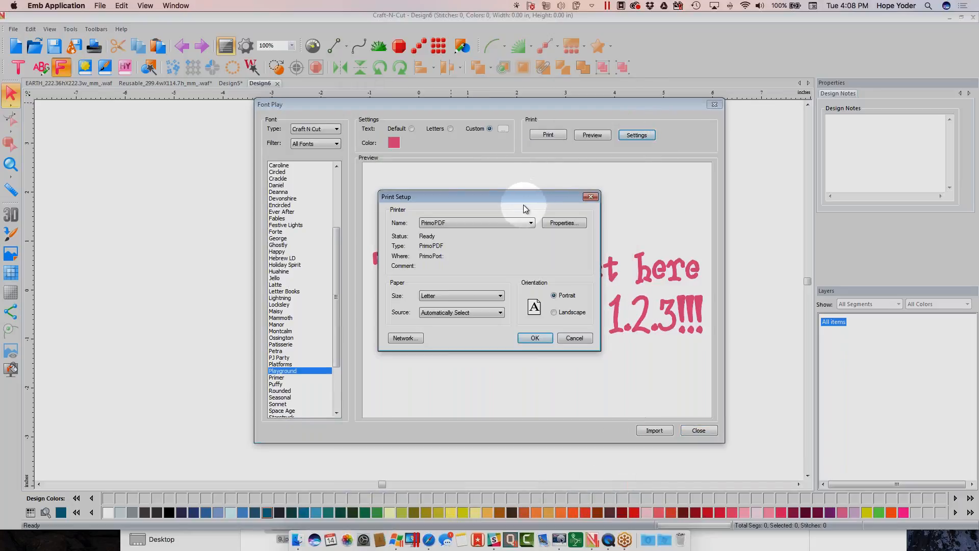
left_click(590, 197)
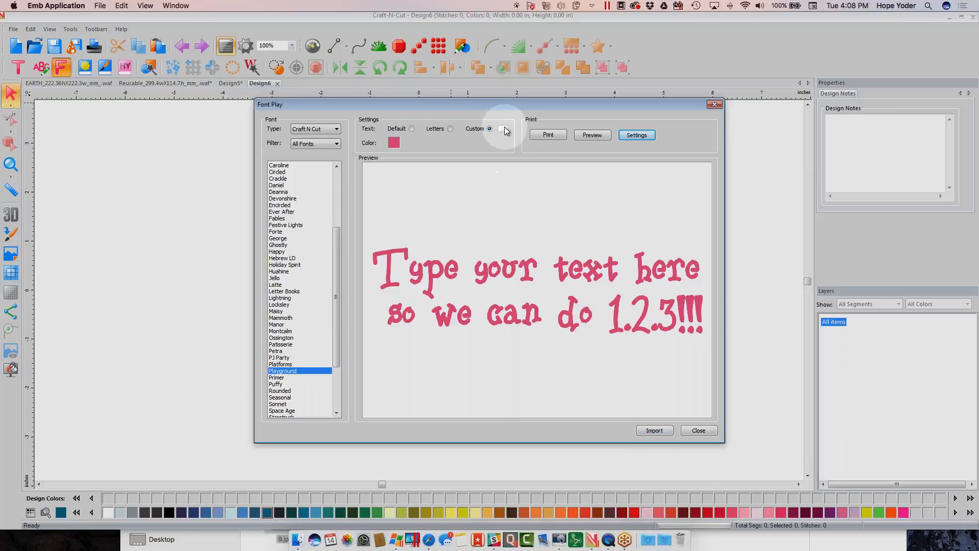
Step: Import the custom text in the Playground font from Font Play into the design page
left_click(667, 432)
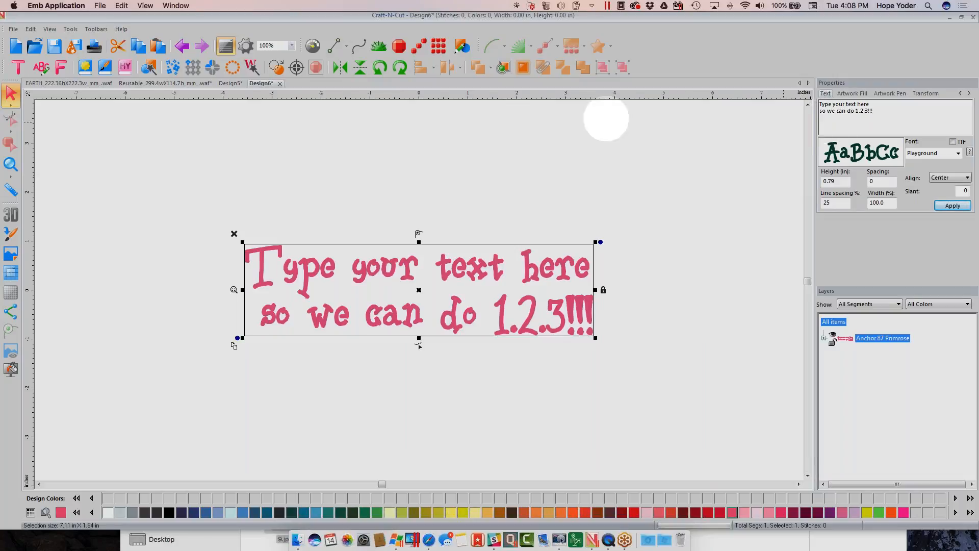
left_click(58, 70)
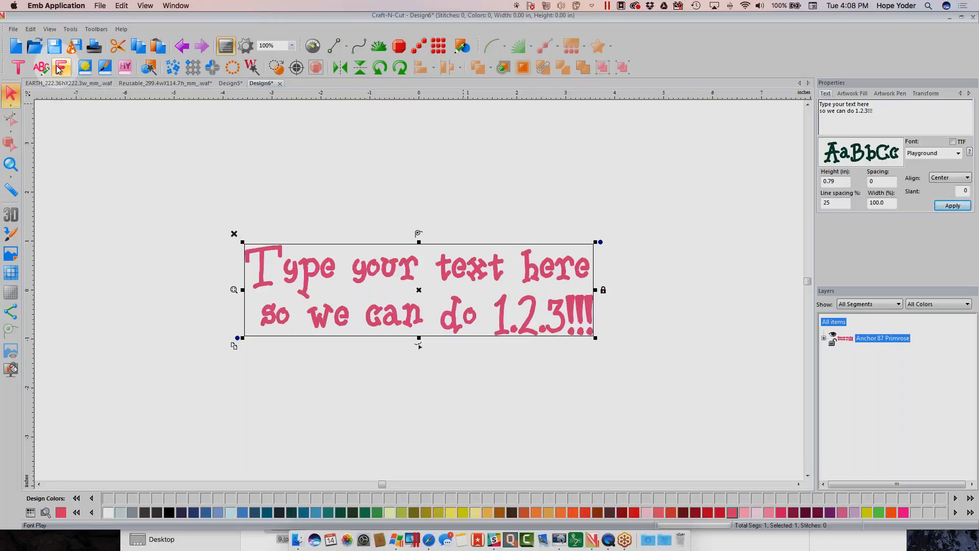
Step: Close the design holding the imported text and create a new blank design page
left_click(280, 83)
left_click(492, 297)
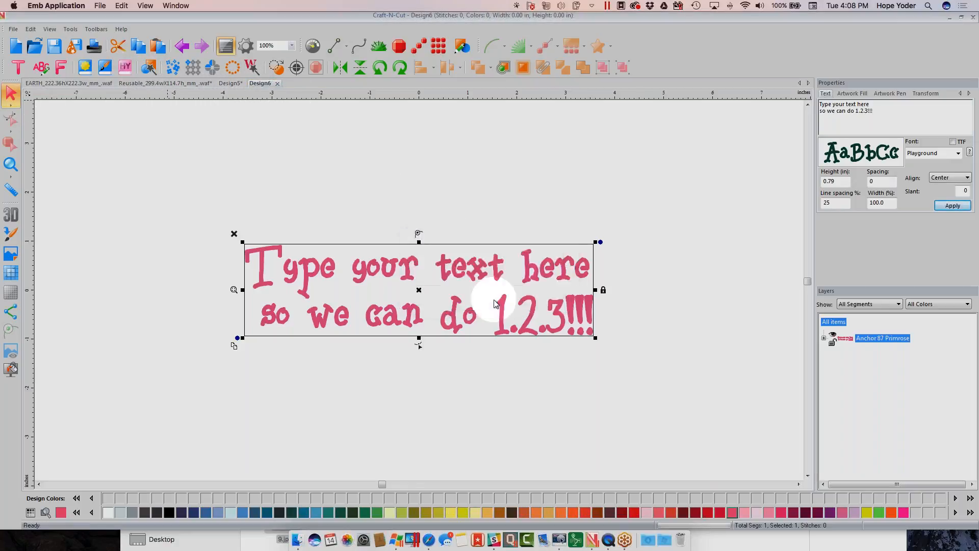
left_click(15, 46)
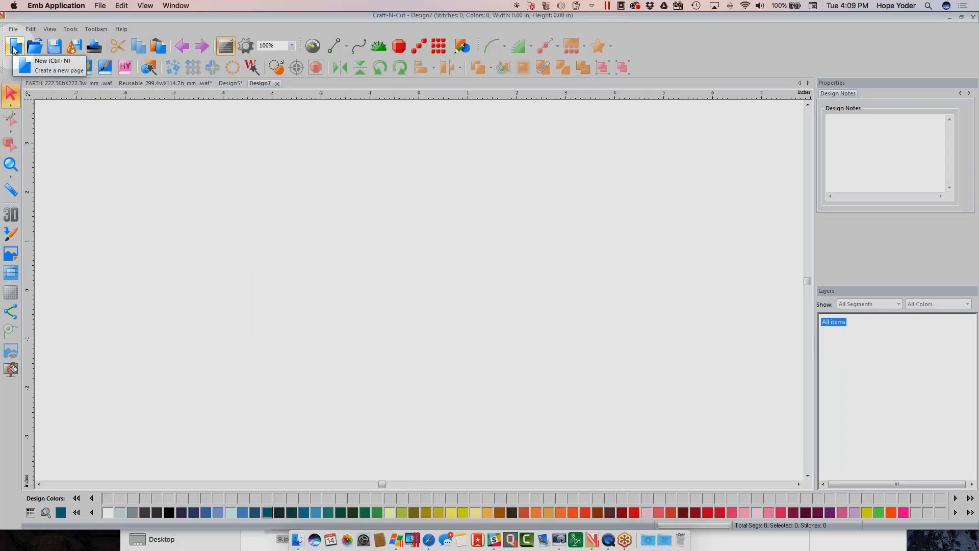
Step: Set the machine format to PES in the program preferences
left_click(246, 47)
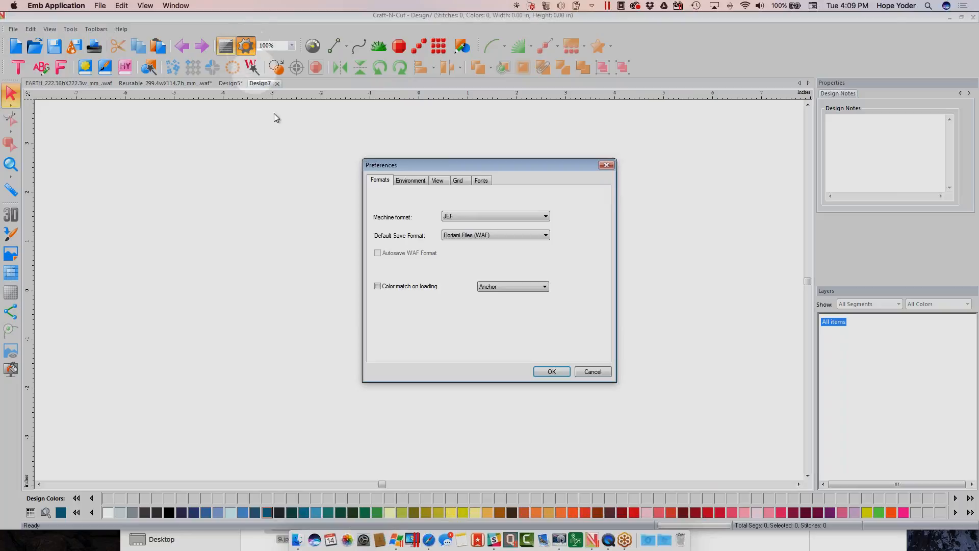
left_click(544, 217)
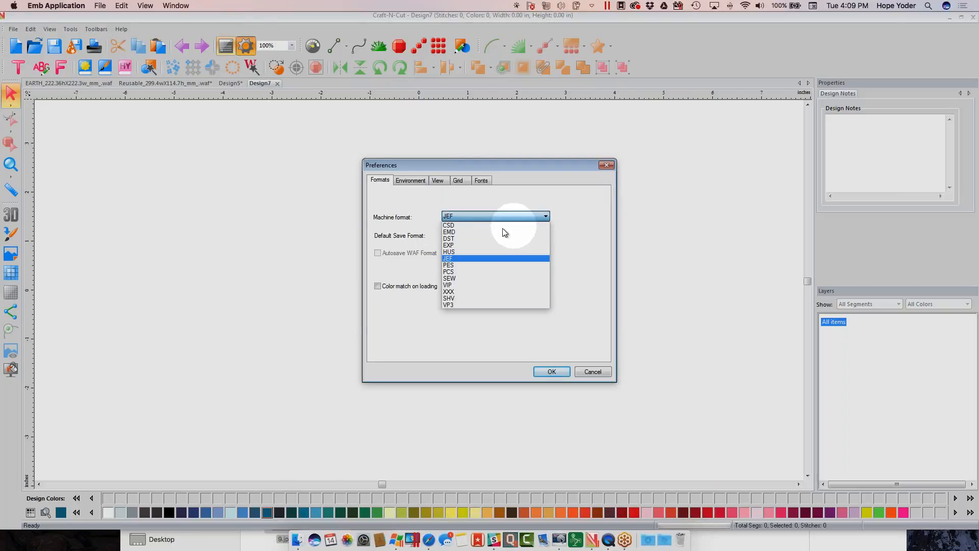
left_click(457, 265)
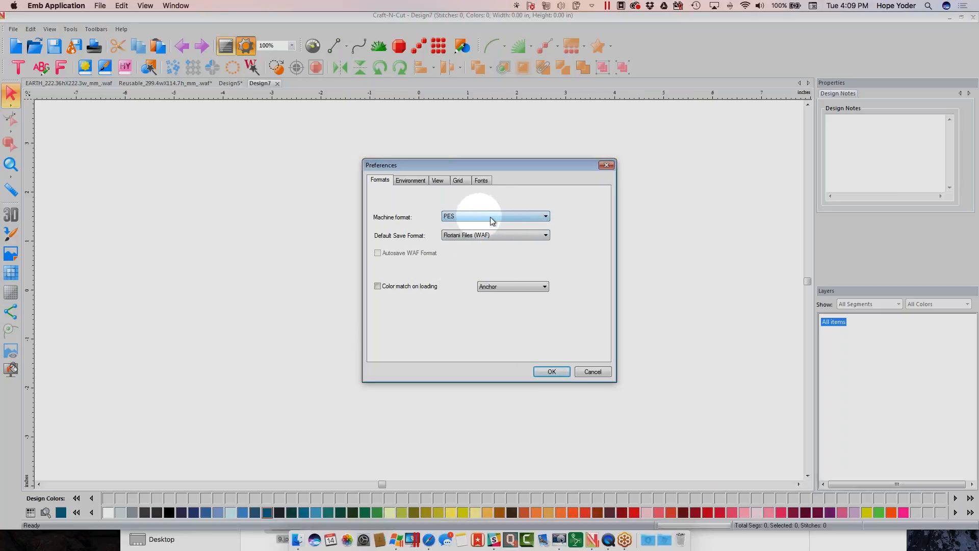
left_click(547, 217)
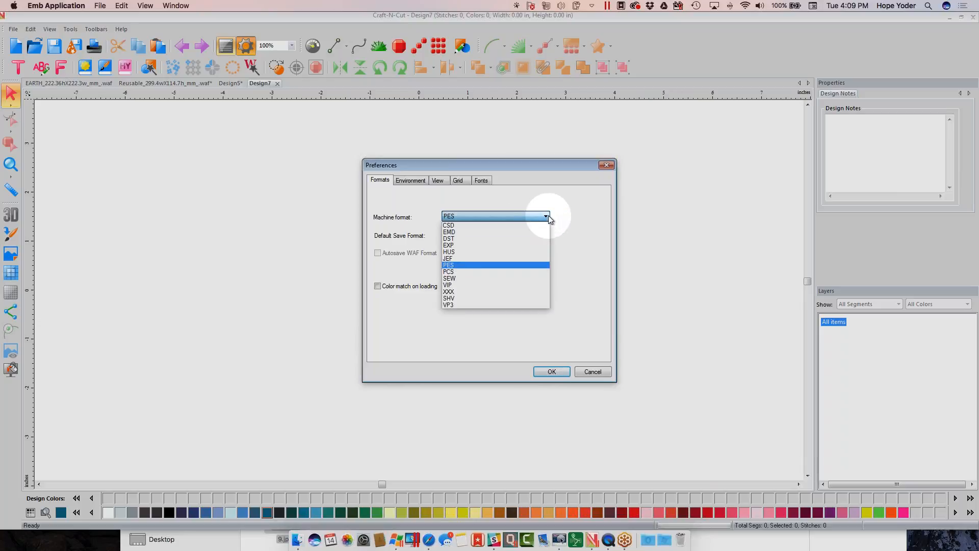
left_click(448, 265)
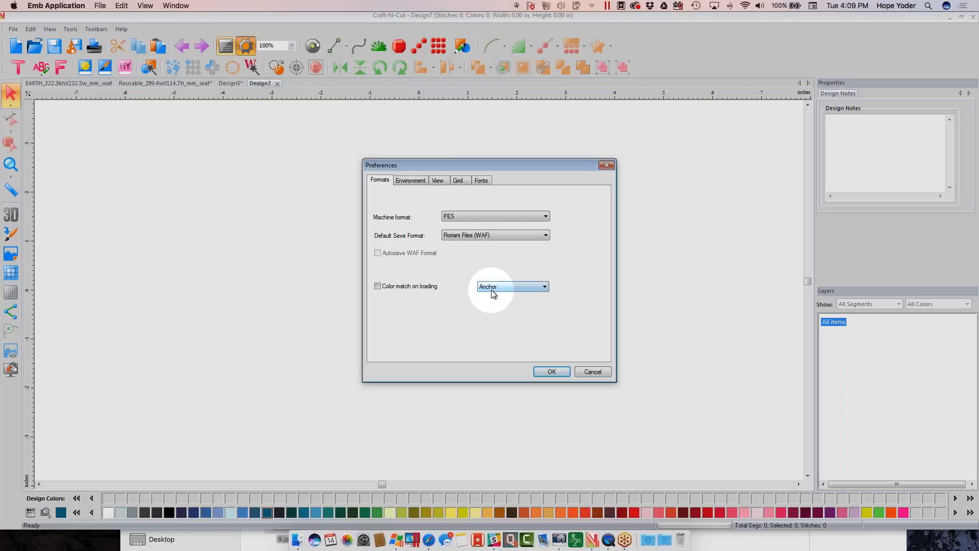
Step: Set the selection highlight color to green in the view preferences and look over the grid preferences
left_click(413, 182)
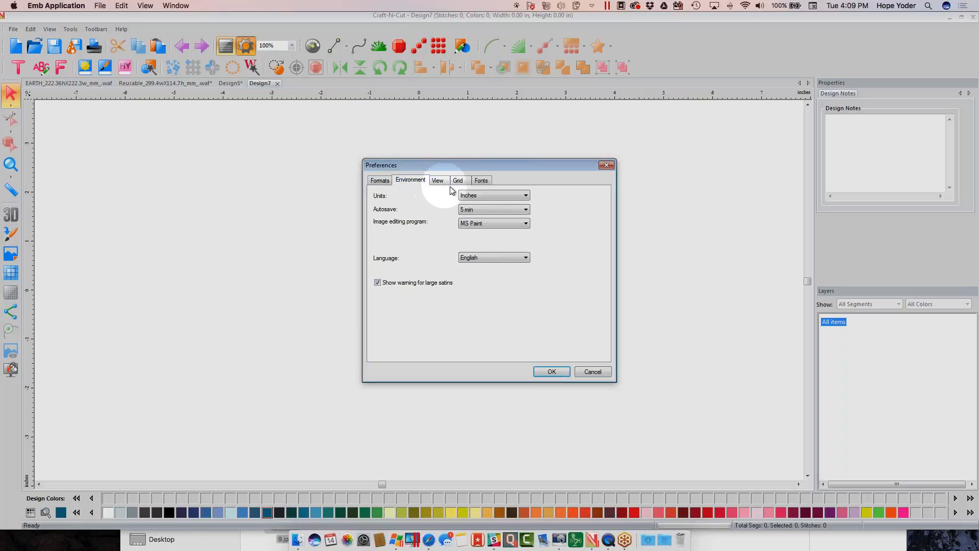
left_click(441, 182)
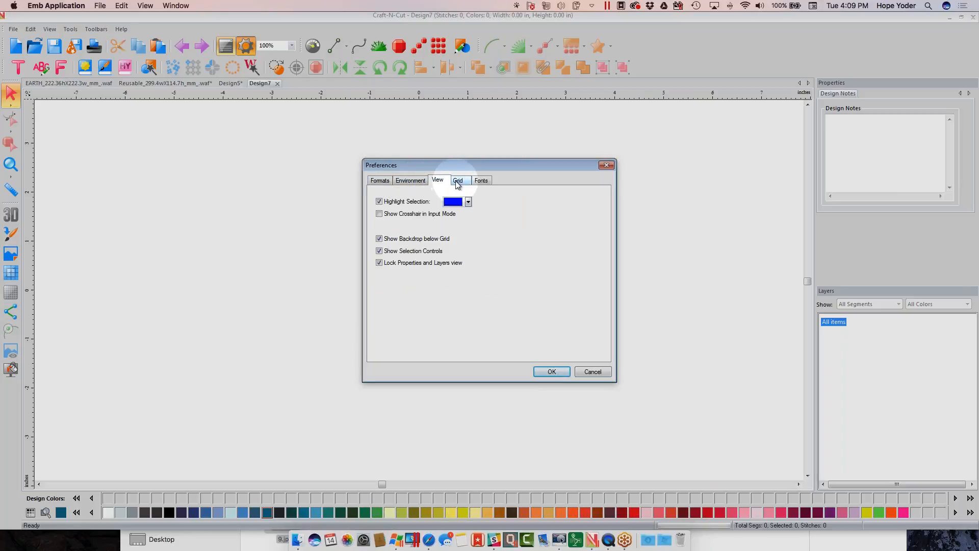
left_click(468, 201)
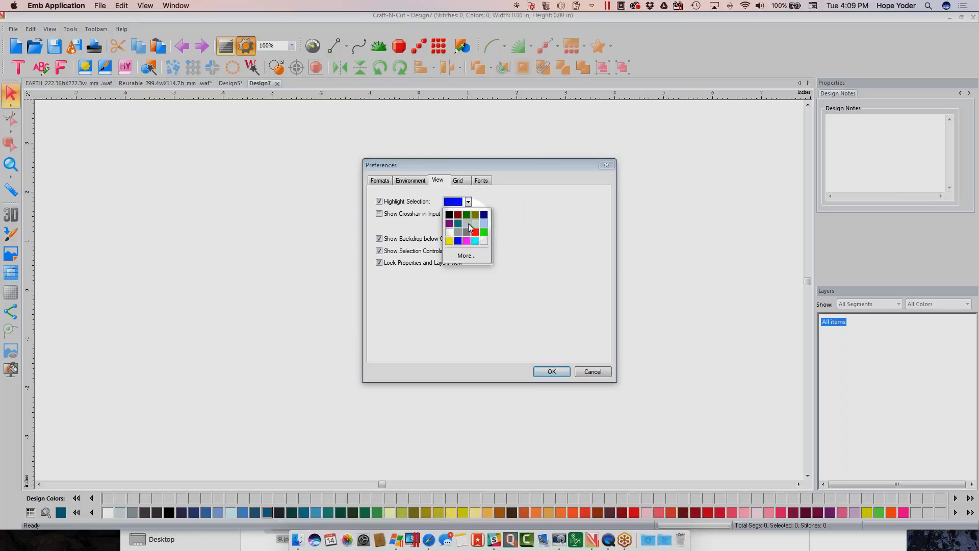
left_click(483, 232)
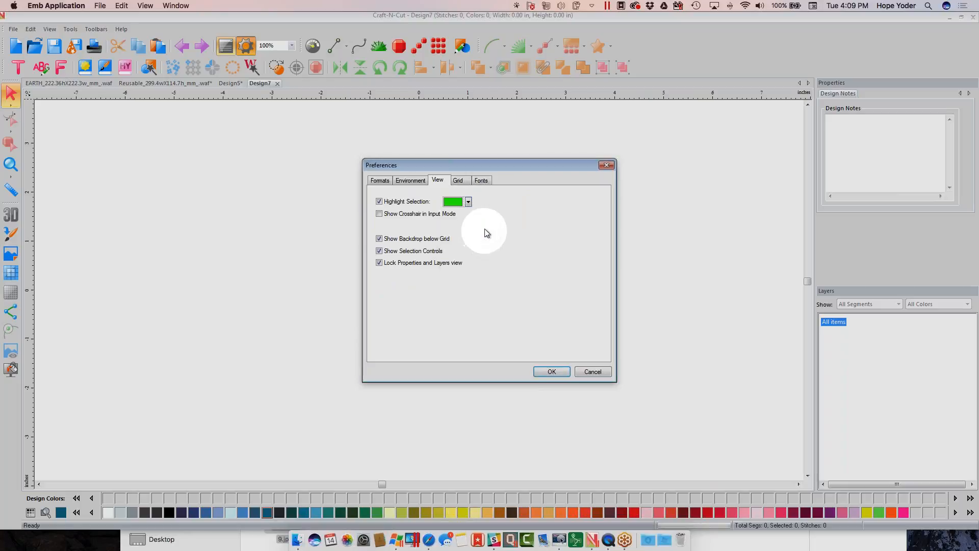
left_click(463, 182)
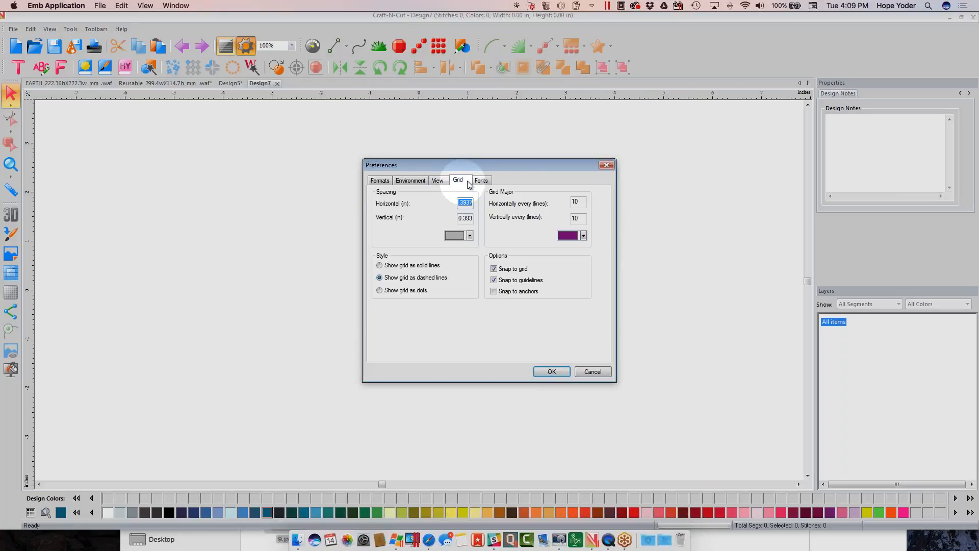
Step: Move the Dill Pickle and Serenity fonts from the favorites to the disabled fonts in the font preferences
left_click(480, 183)
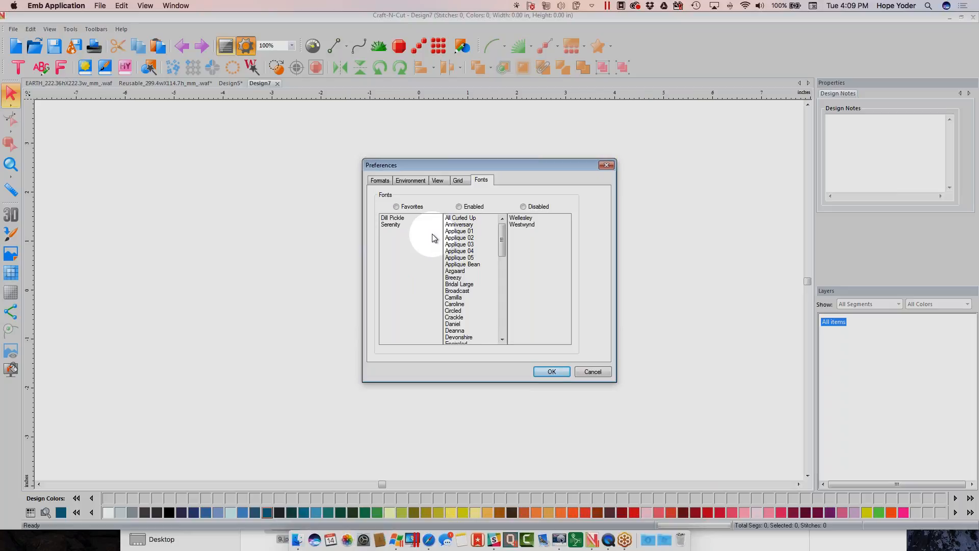
left_click(392, 217)
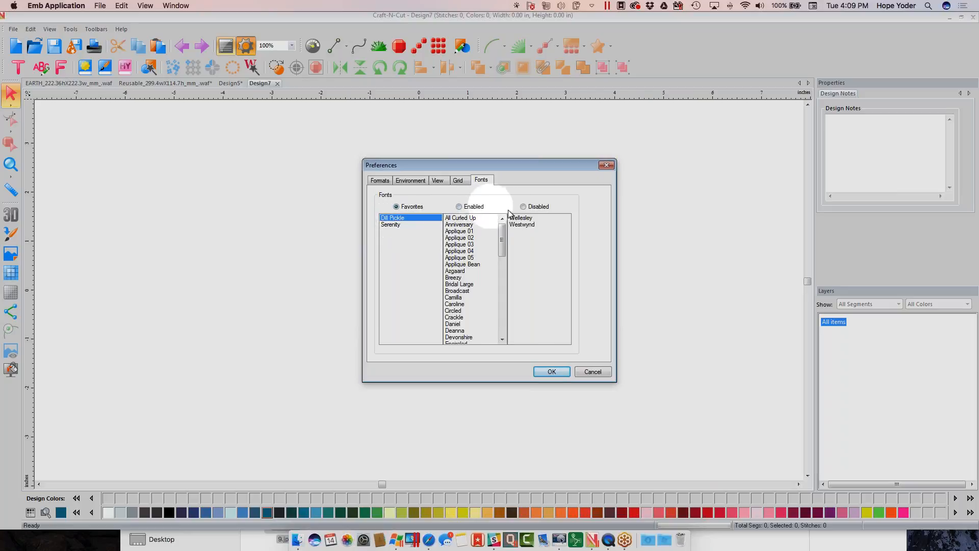
left_click(523, 206)
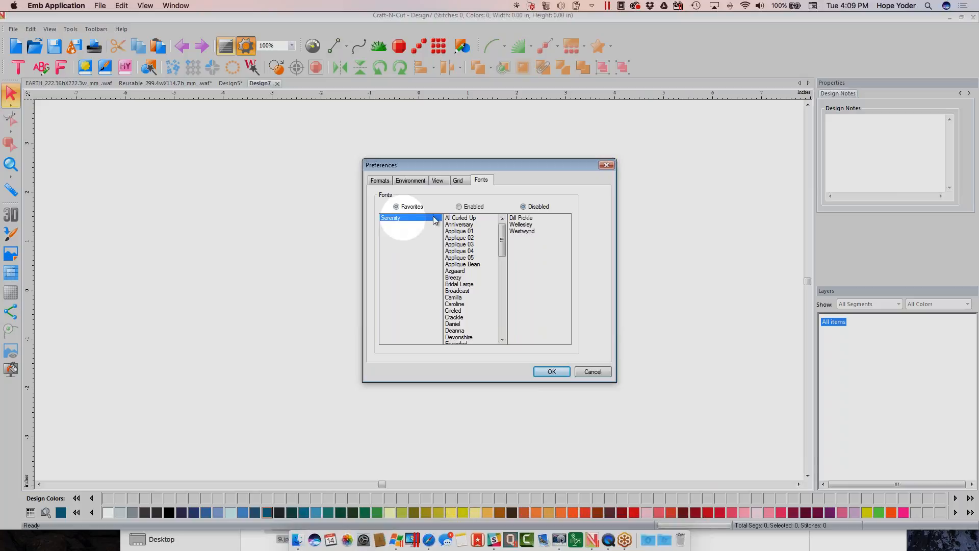
left_click(523, 206)
Step: Enable all of the disabled fonts: Dill Pickle, Serenity, Wellesley and Westwynd
left_click(521, 217)
left_click(460, 207)
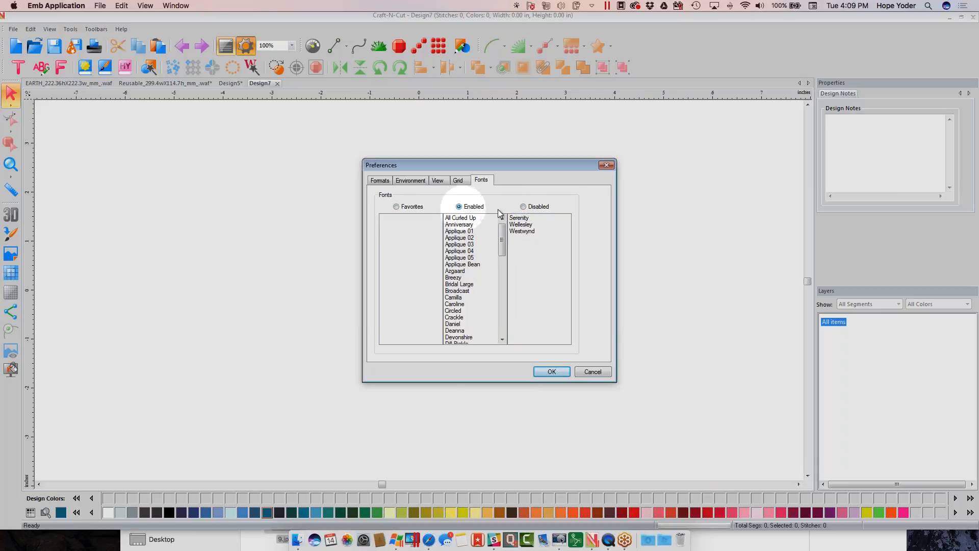
left_click(519, 217)
left_click(459, 207)
left_click(516, 218)
left_click(459, 207)
left_click(524, 219)
left_click(459, 207)
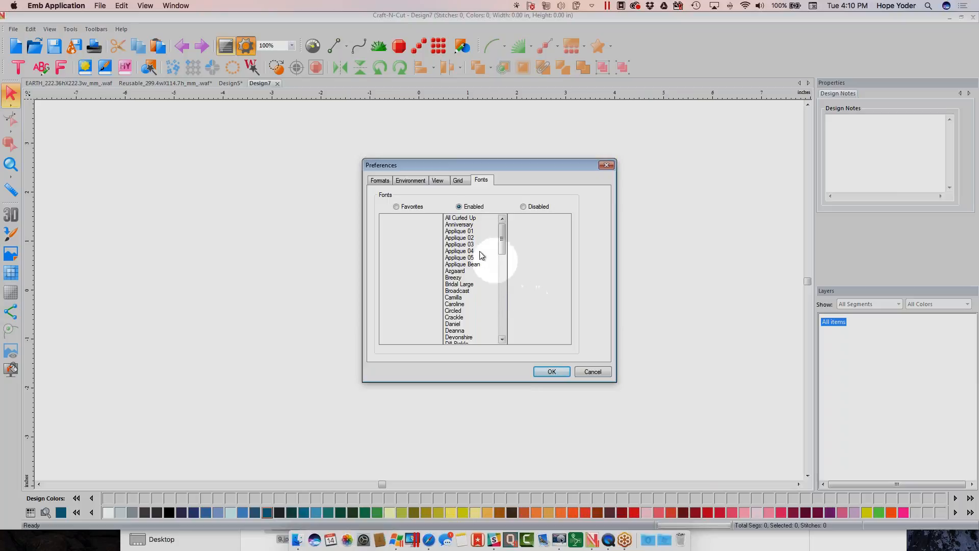
Step: Look through the enabled fonts and add Playground to the favorites
mouse_move(503, 227)
left_mouse_down()
mouse_move(499, 322)
mouse_move(498, 218)
left_mouse_up()
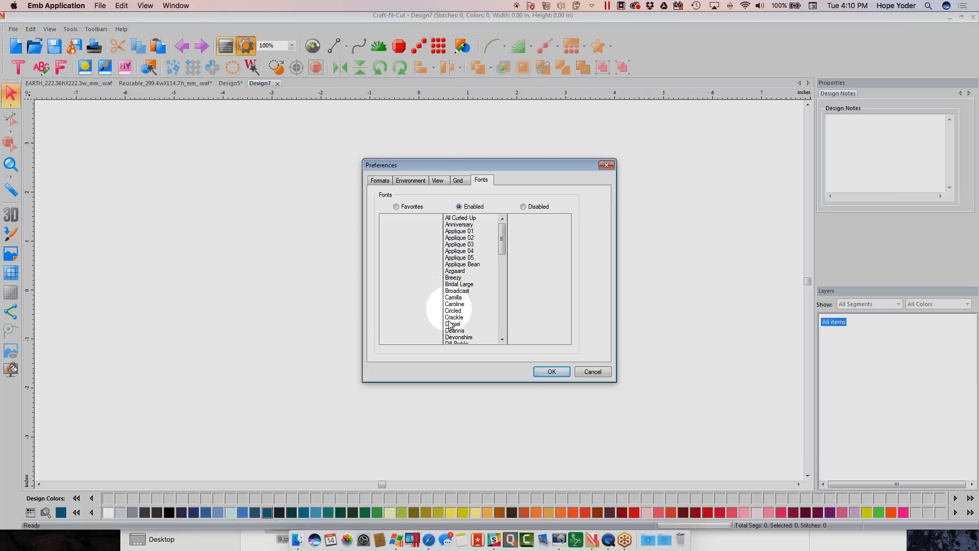
left_click_drag(502, 237, 502, 317)
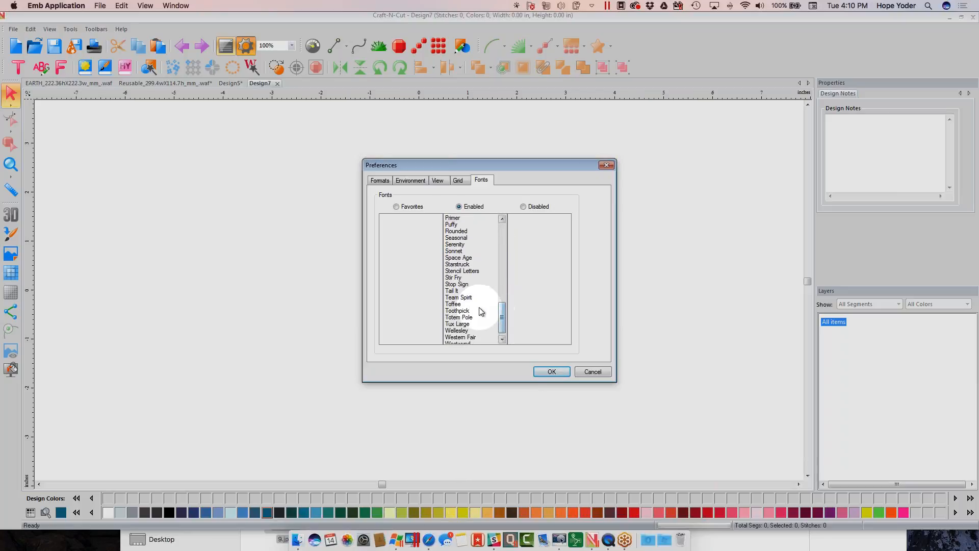
left_click_drag(500, 317, 503, 325)
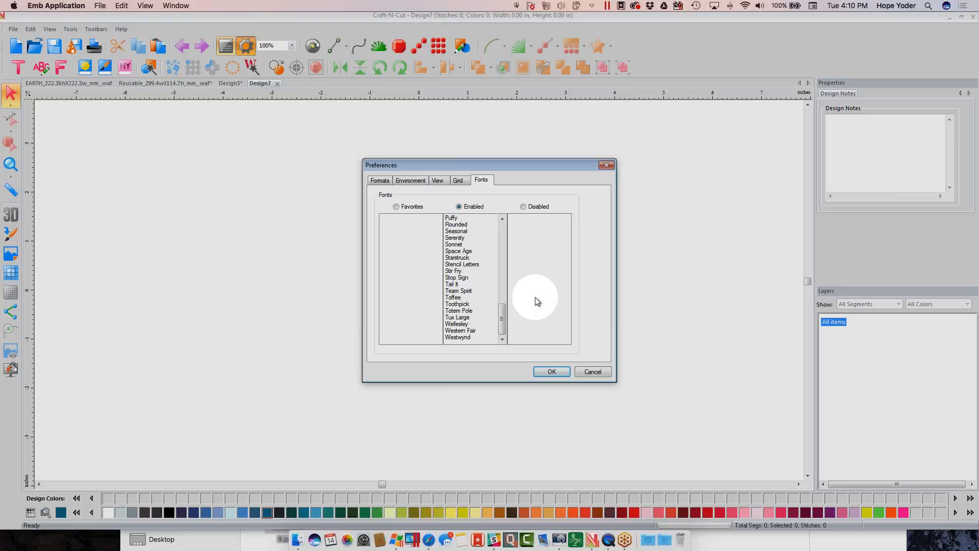
mouse_move(502, 314)
left_mouse_down()
mouse_move(506, 228)
mouse_move(502, 308)
left_mouse_up()
left_click(465, 238)
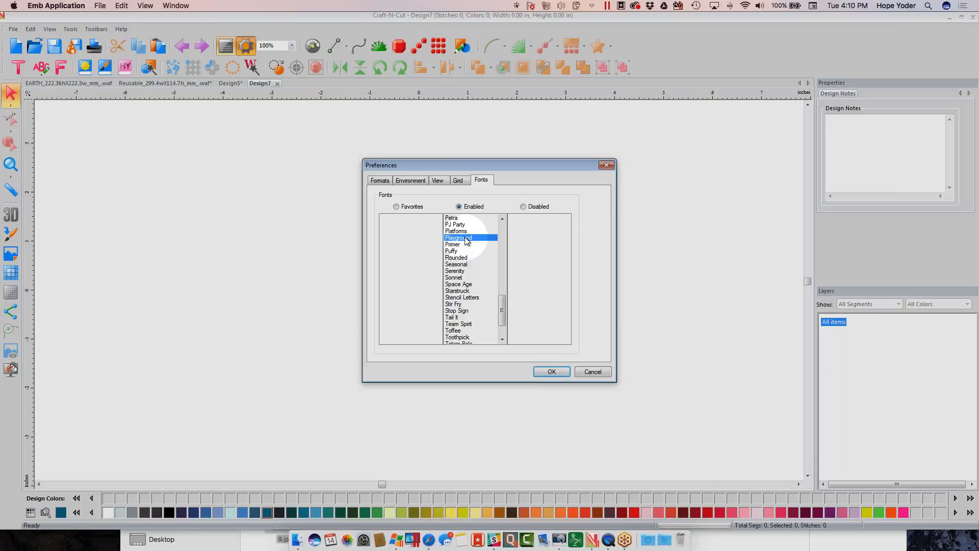
left_click(396, 207)
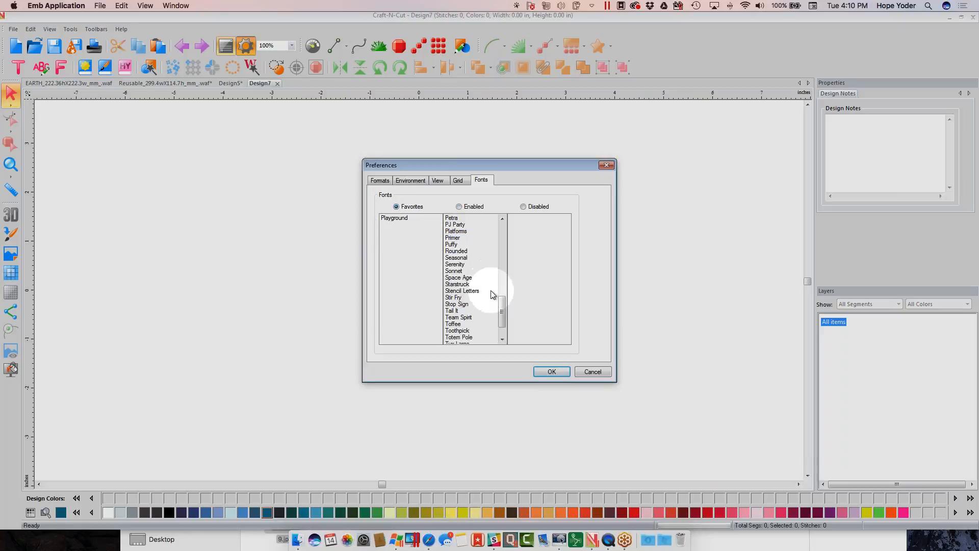
Step: Add the Dill Pickle and Happy fonts to the favorites
left_click_drag(501, 311, 503, 262)
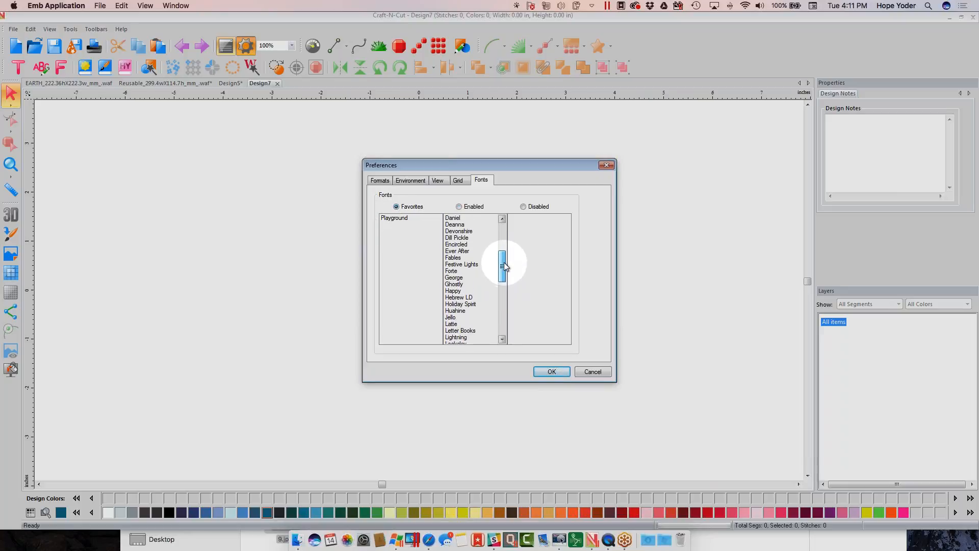
left_click(466, 239)
left_click(396, 207)
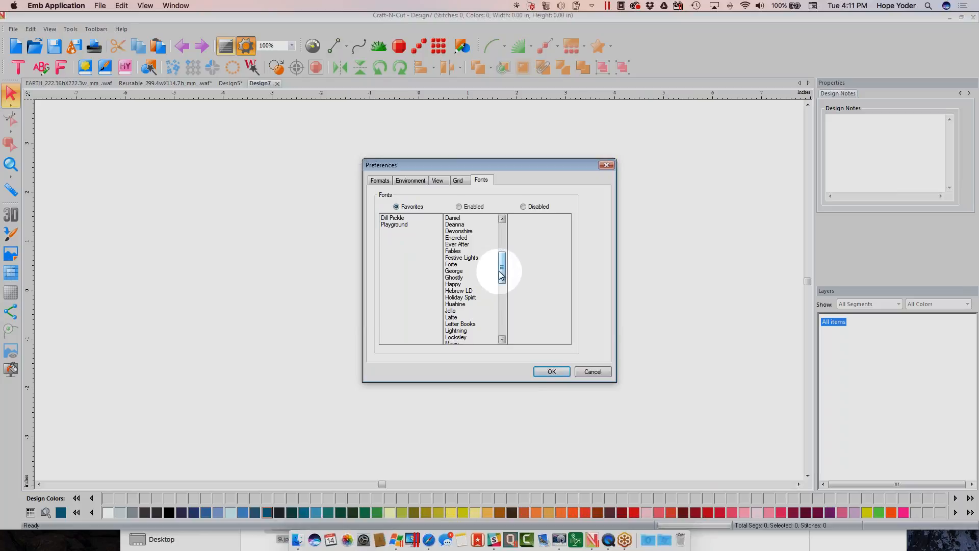
left_click_drag(457, 286, 402, 216)
Step: Add the Serenity font to the favorites and apply the preference changes
left_click_drag(500, 257, 509, 224)
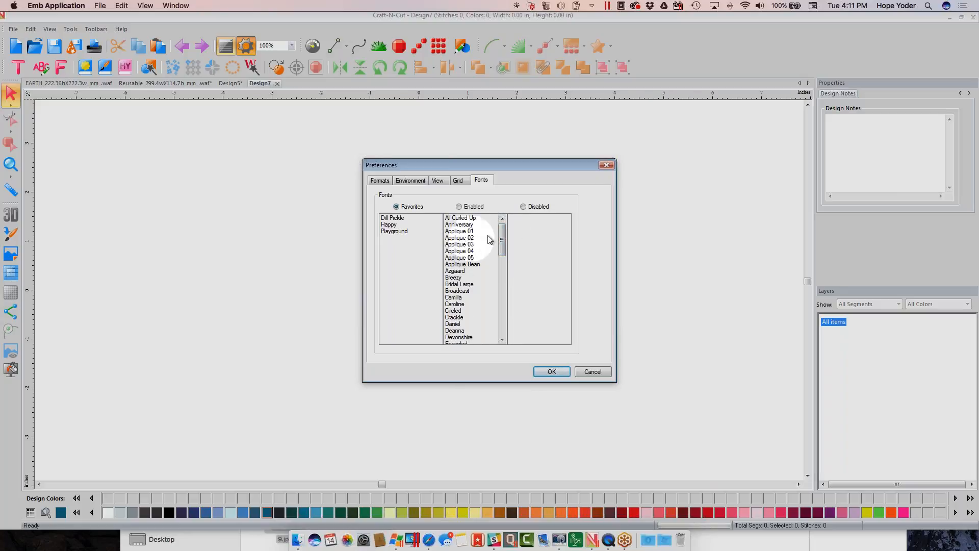
left_click_drag(502, 235, 504, 312)
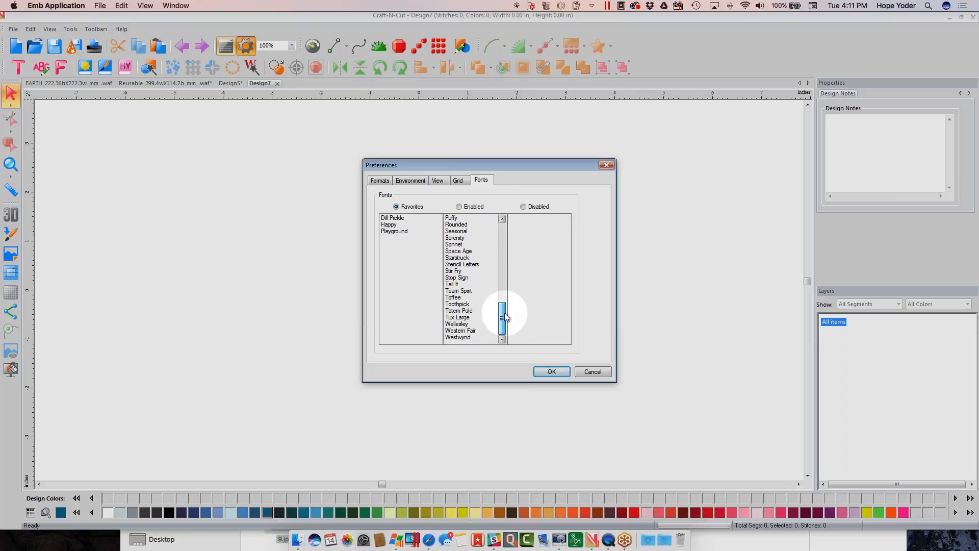
left_click(460, 238)
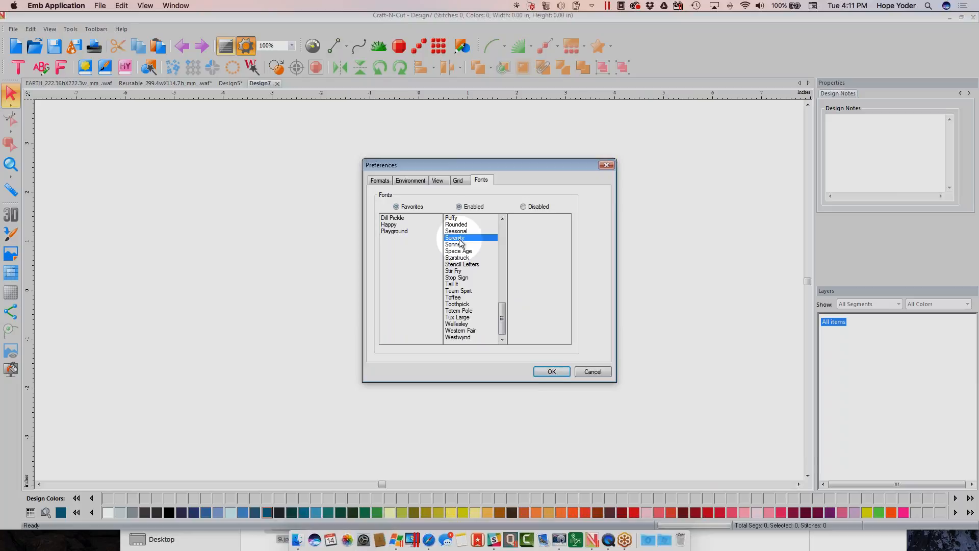
left_click(397, 207)
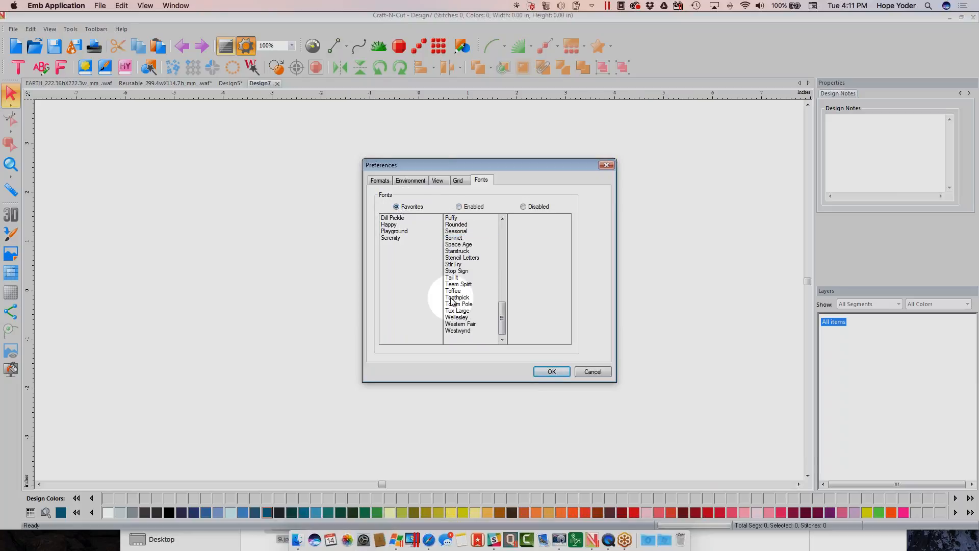
left_click(559, 373)
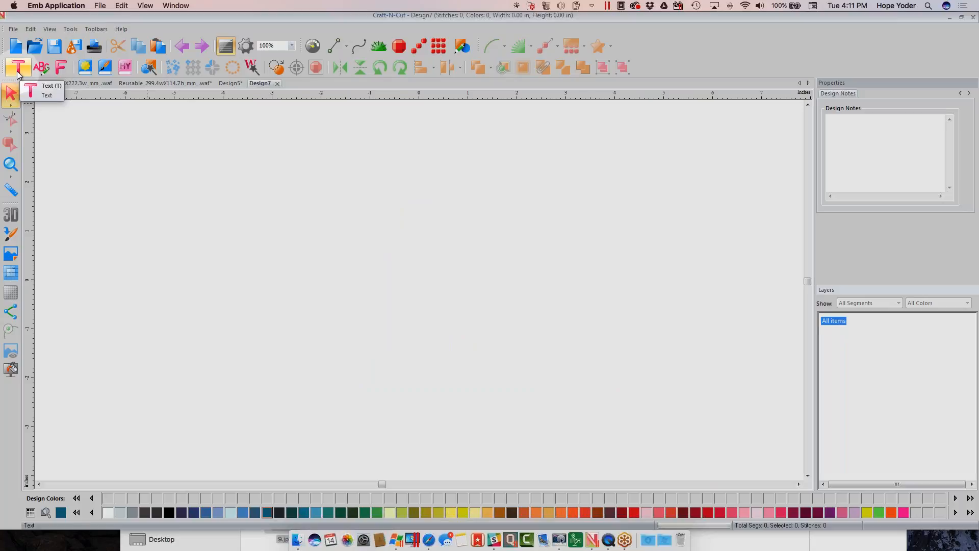
Step: Place a "MY TEXT" text object in the blank design with the Text tool
left_click(18, 75)
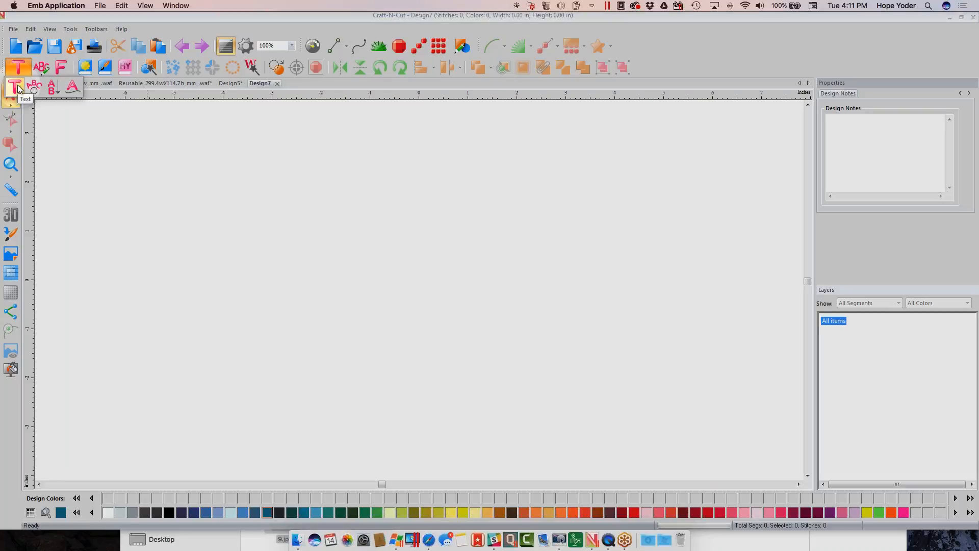
left_click(17, 88)
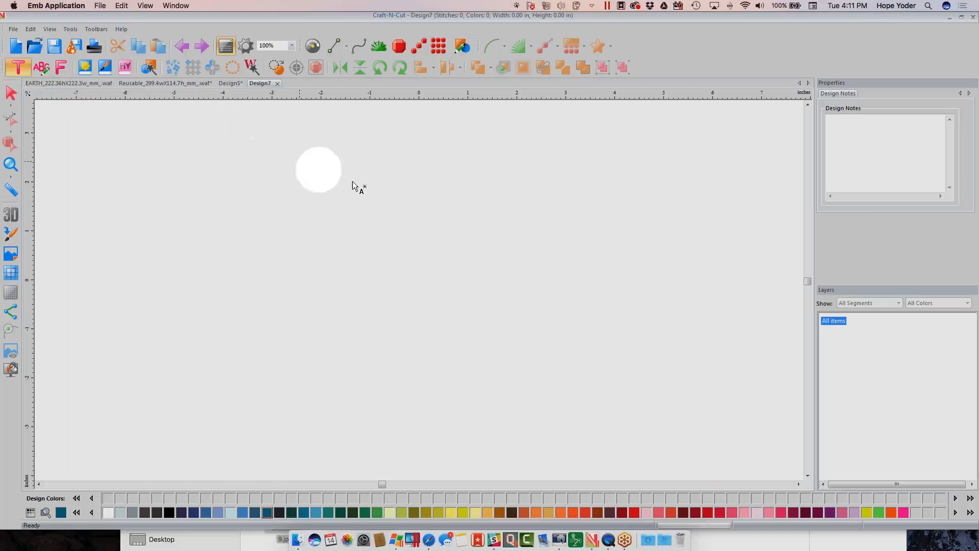
left_click(421, 212)
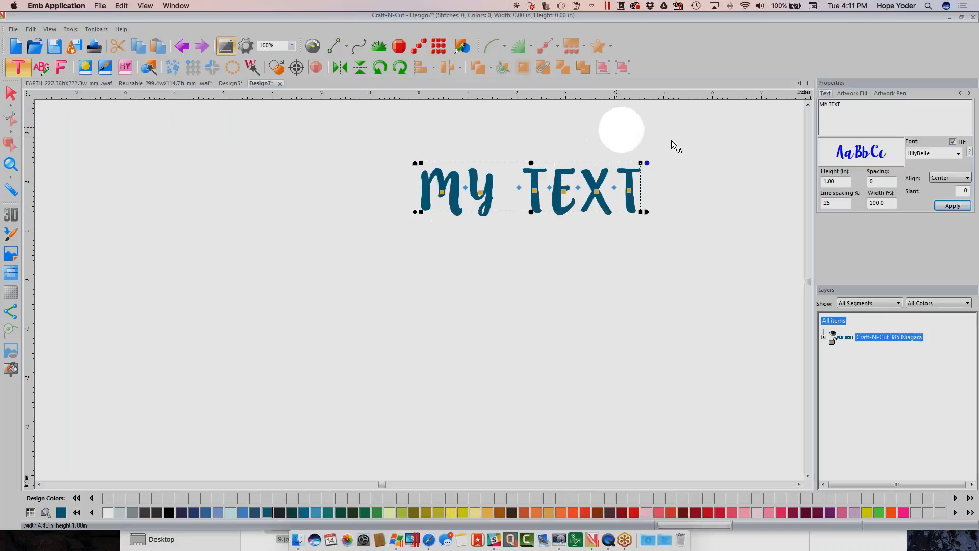
Step: Turn off TrueType fonts for the text and apply the favorite font Happy
left_click(953, 142)
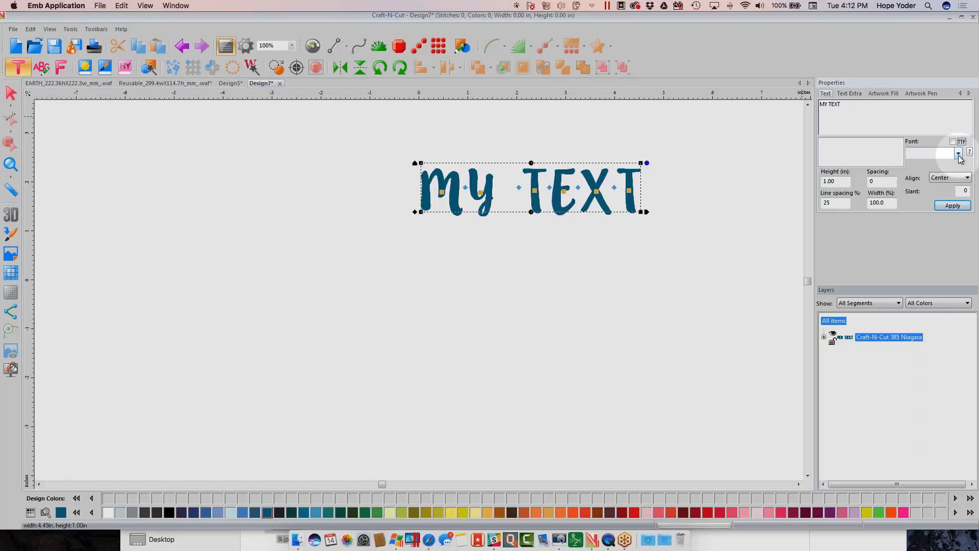
left_click(958, 154)
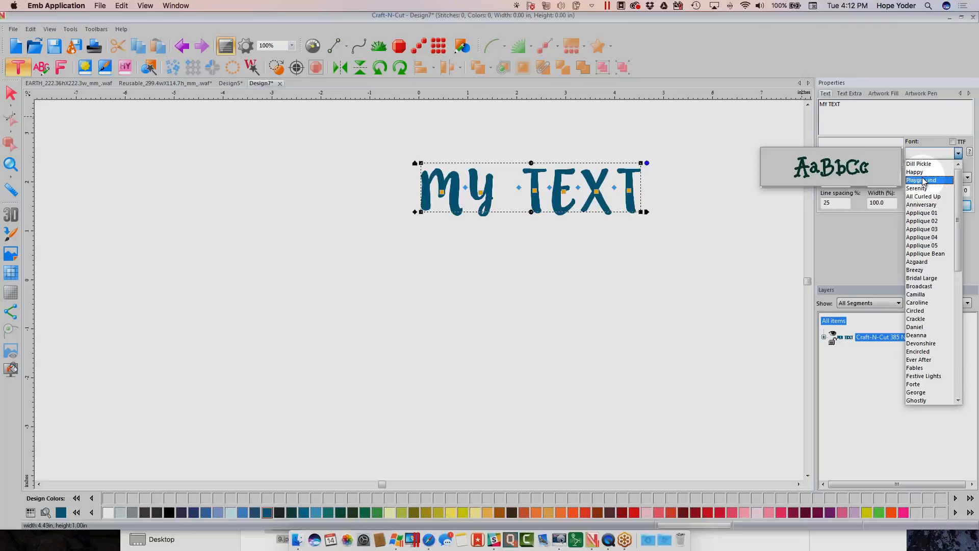
left_click(920, 173)
left_click(946, 207)
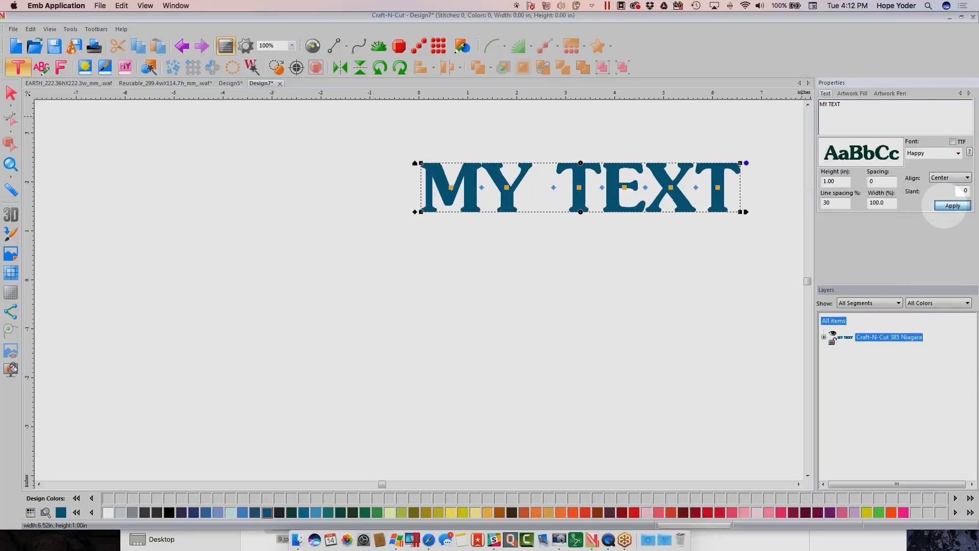
Step: Apply the favorite font Serenity to the text
left_click(958, 153)
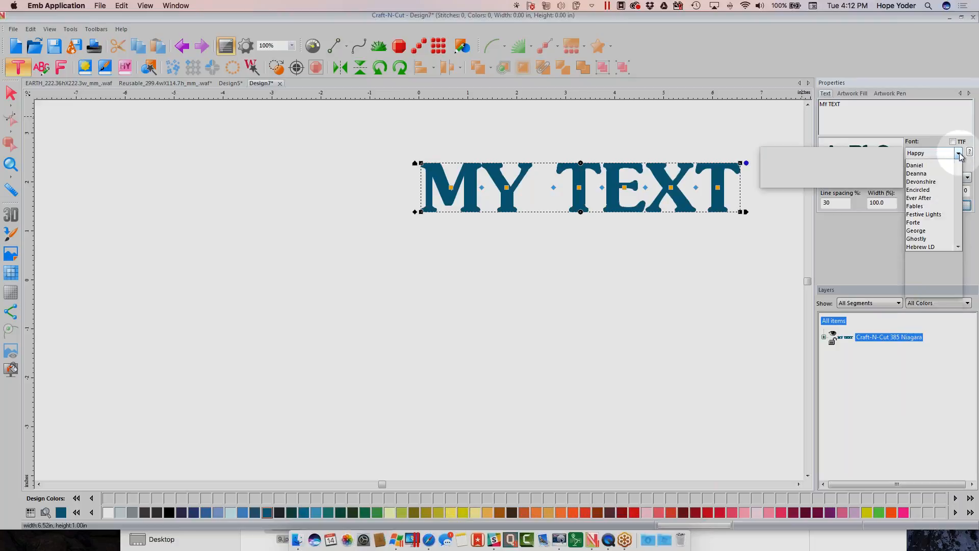
left_click(916, 180)
left_click(946, 206)
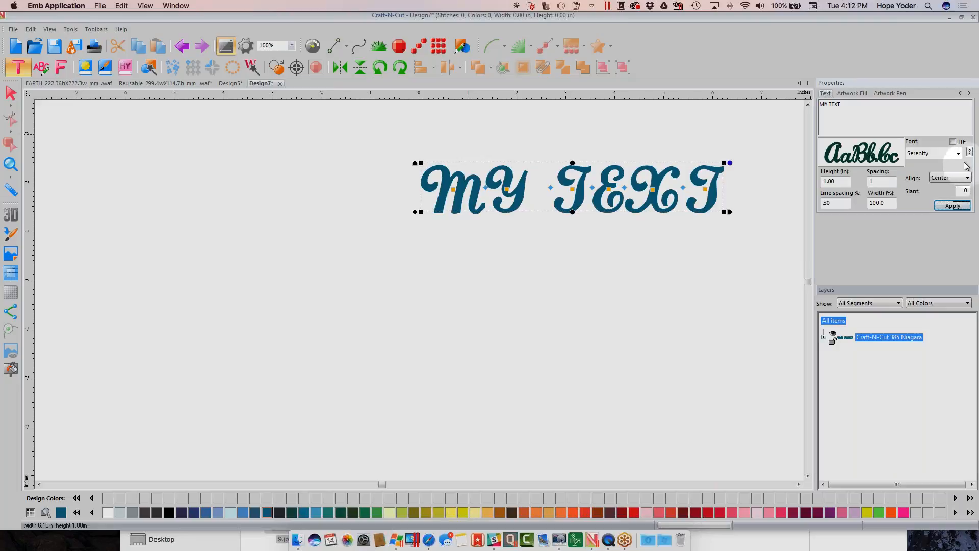
Step: Look through the text's font choices down to the last enabled fonts, then close the list
left_click(958, 154)
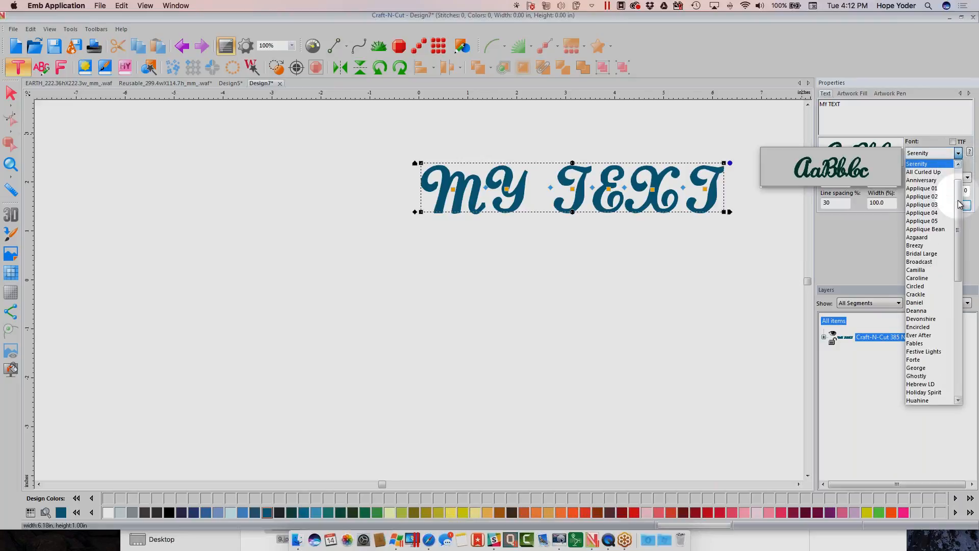
left_click_drag(960, 217, 961, 357)
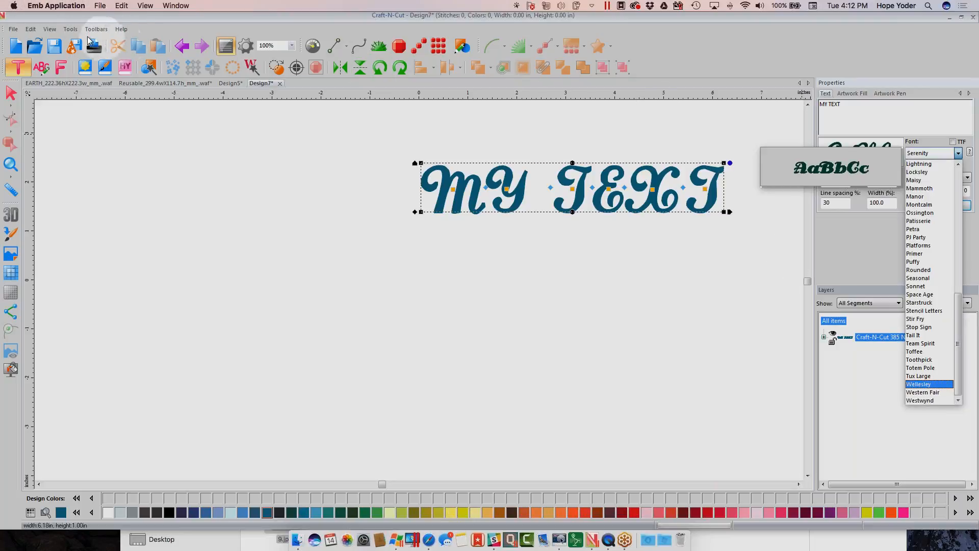
left_click(248, 50)
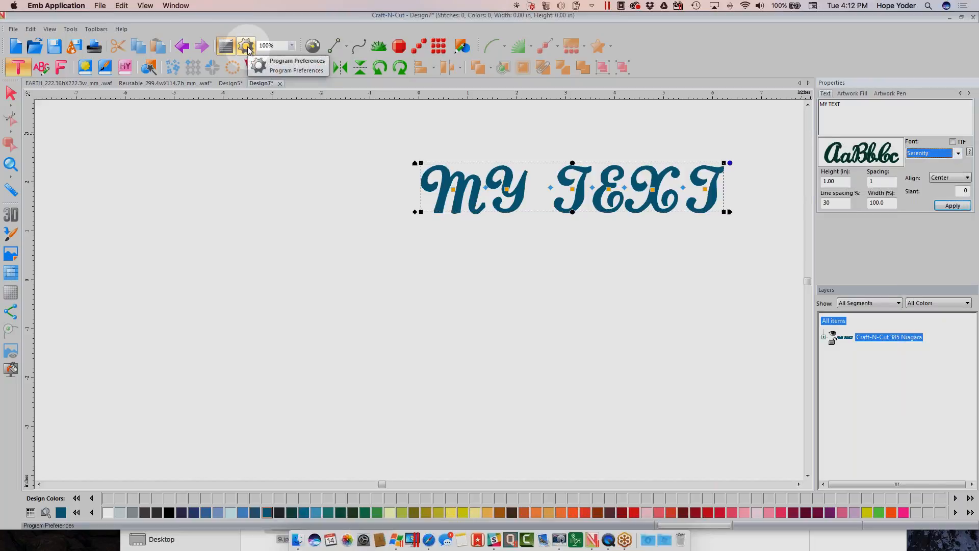
Step: Disable the Westwynd font in the program preferences
left_click(248, 50)
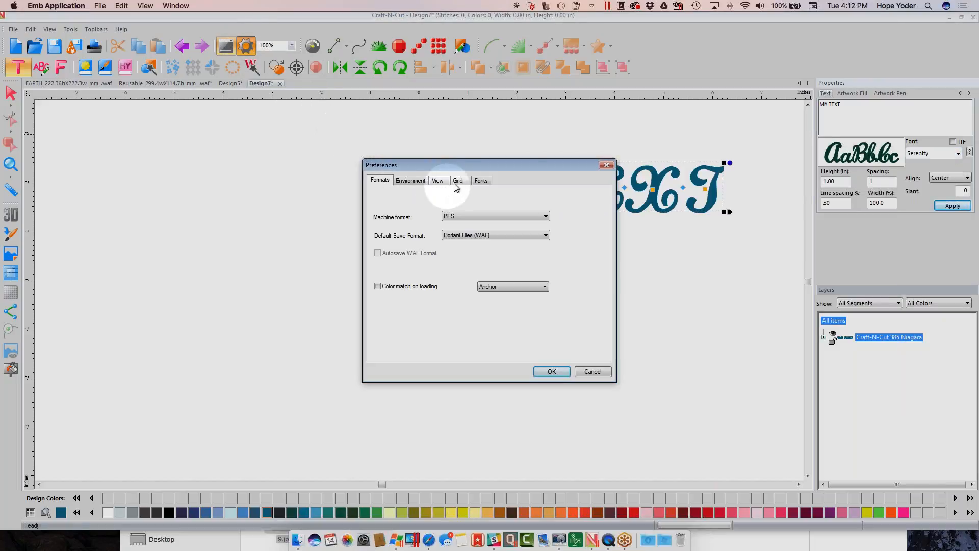
left_click(480, 180)
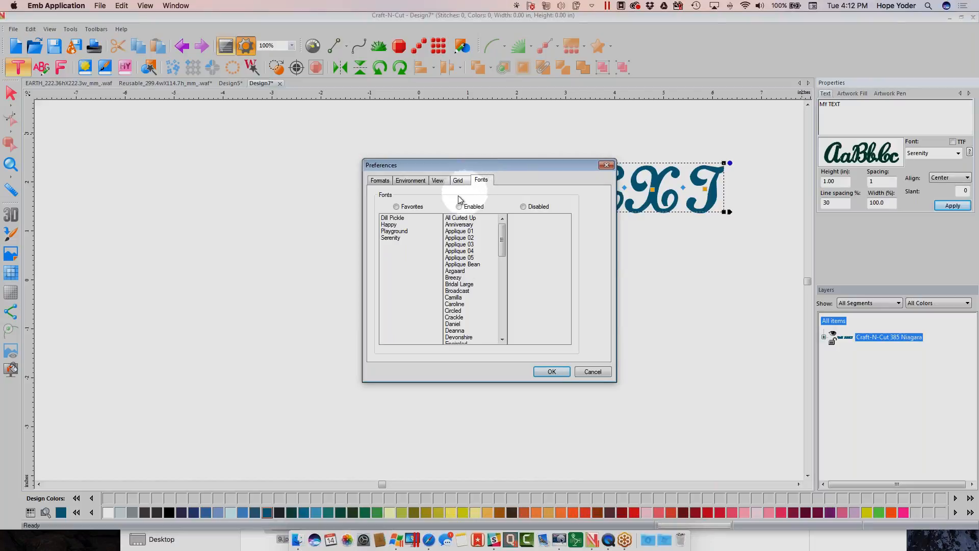
left_click_drag(502, 240, 503, 328)
left_click(471, 337)
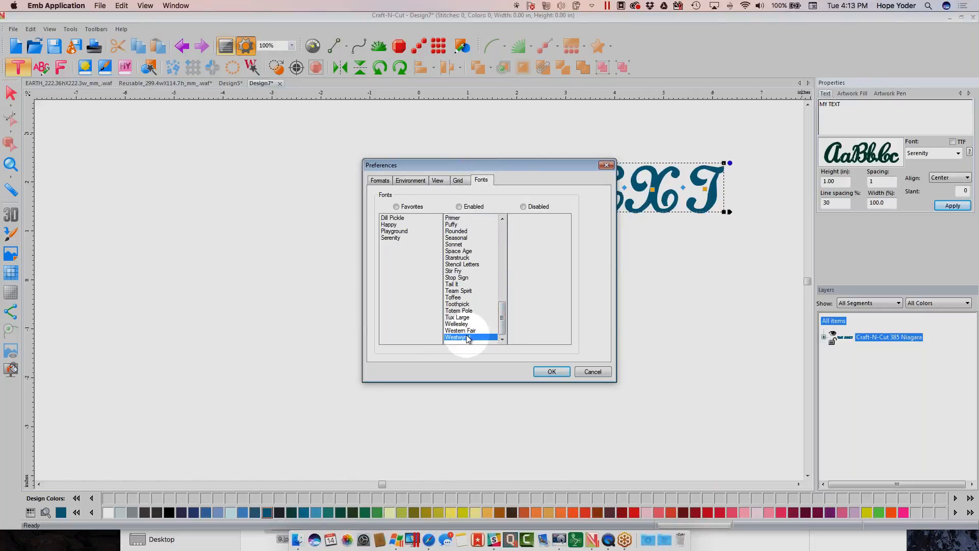
left_click(523, 207)
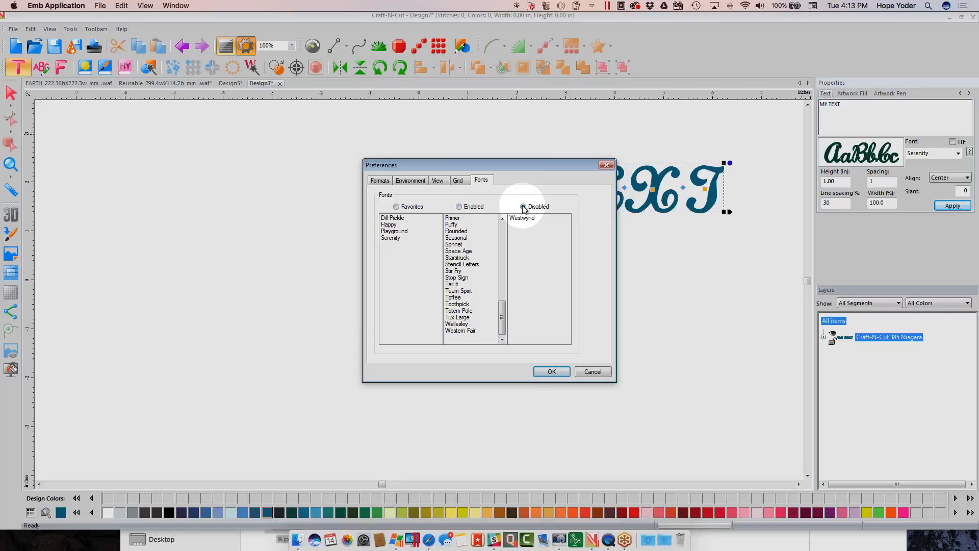
Step: Disable the Western Fair and Wellesley fonts and apply the preference changes
left_click(462, 331)
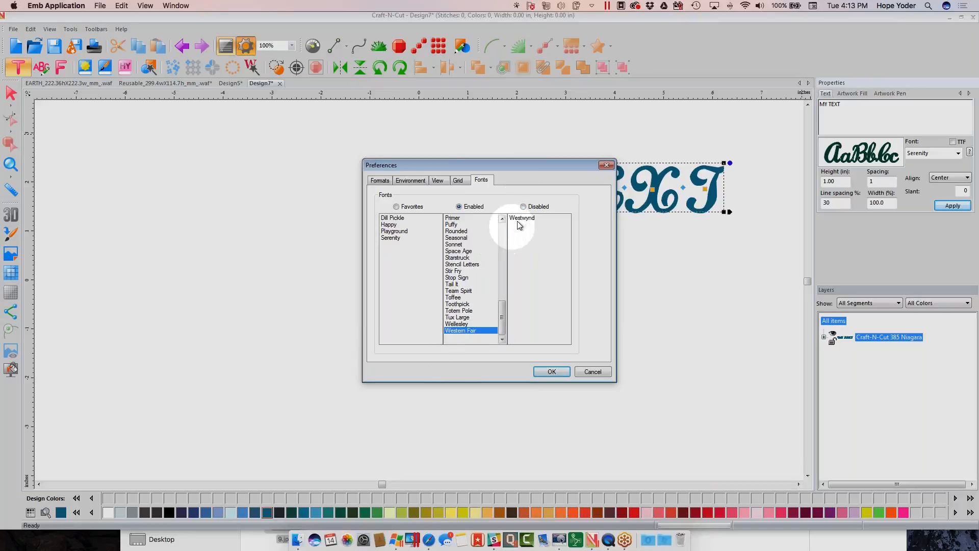
left_click(523, 207)
left_click(457, 324)
left_click(524, 207)
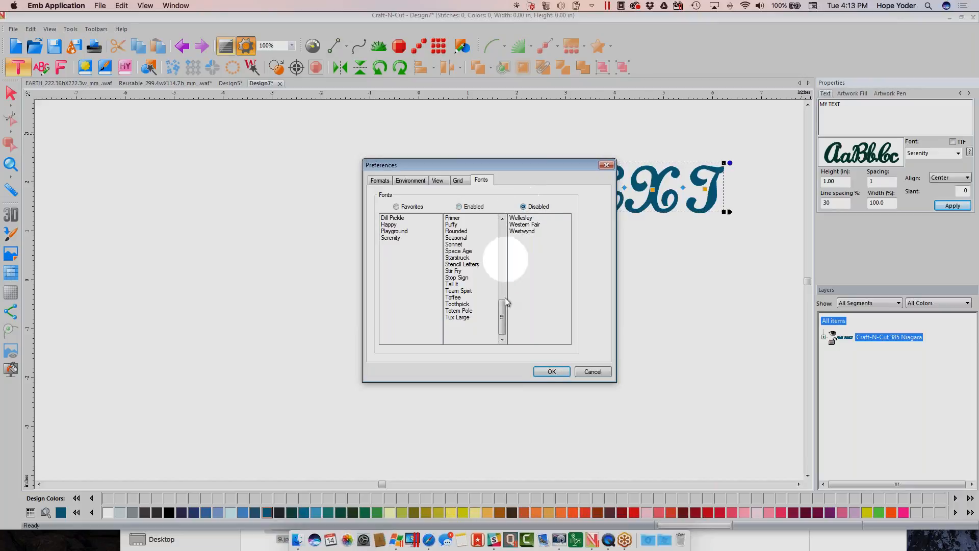
left_click(551, 371)
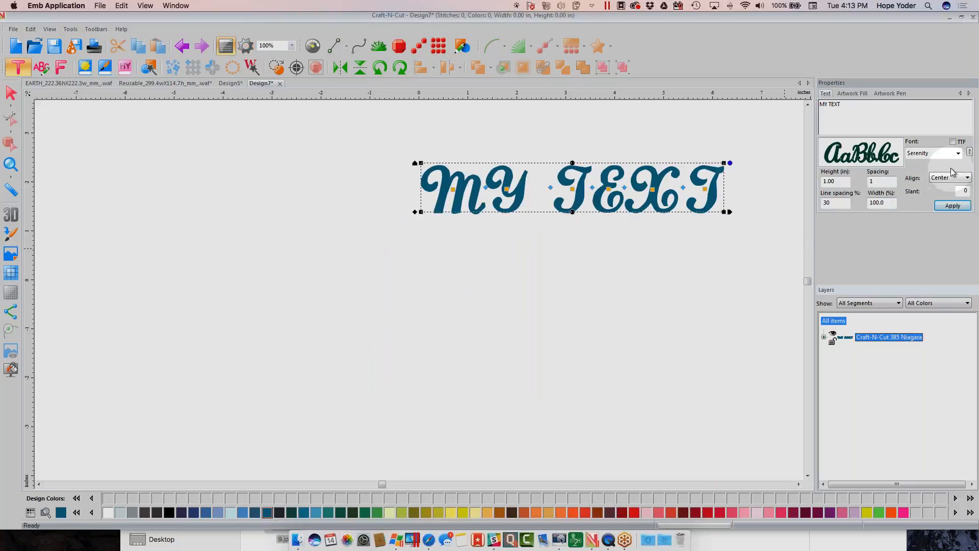
Step: Check the end of the text's font choices for the disabled fonts, then close the list
left_click(958, 153)
left_click_drag(957, 235, 956, 346)
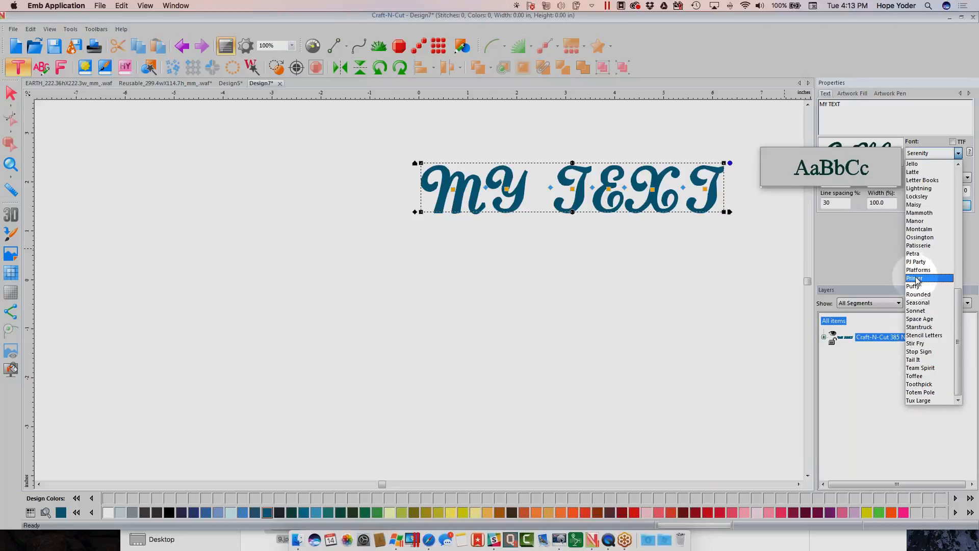
left_click(243, 47)
Step: Re-enable the Wellesley, Western Fair and Westwynd fonts in the preferences and apply the changes
left_click(244, 46)
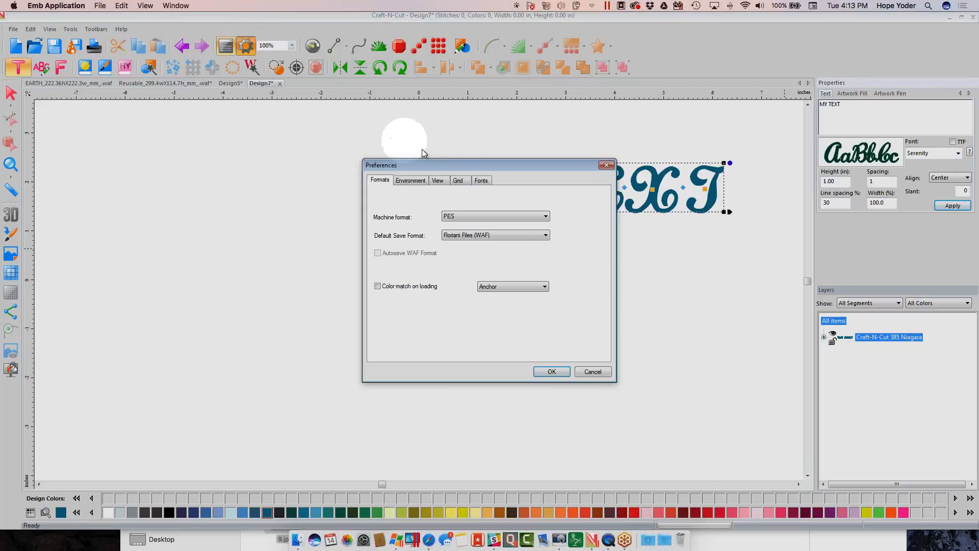
left_click(481, 182)
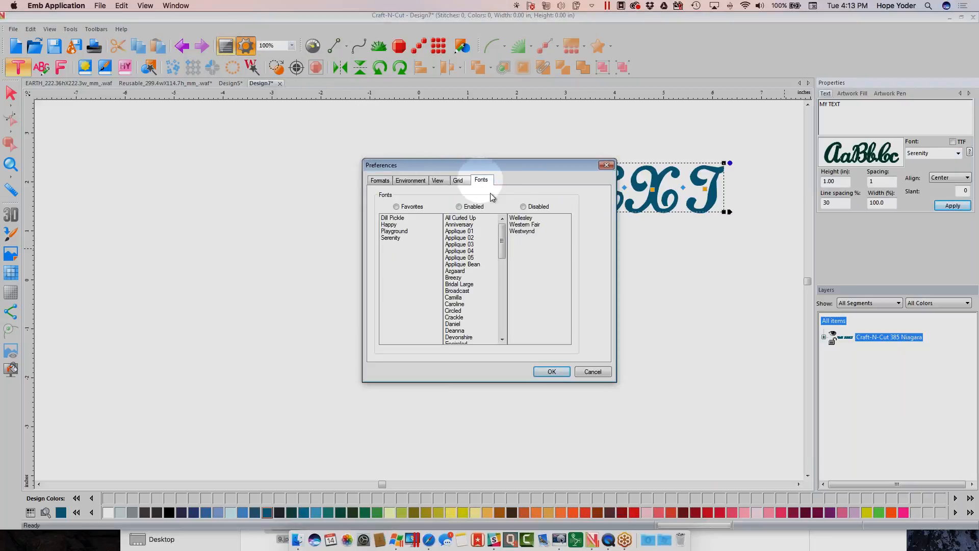
left_click(516, 219)
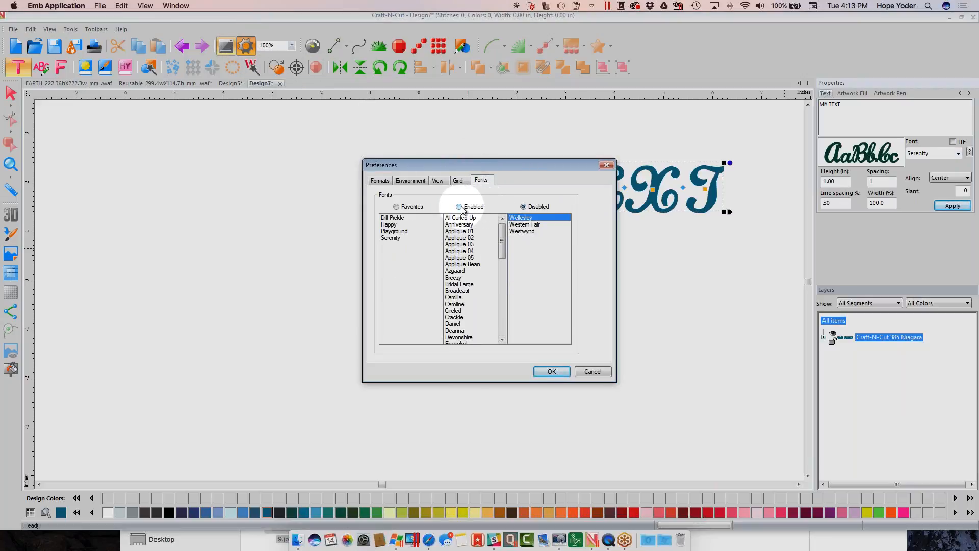
left_click(460, 208)
left_click(525, 218)
left_click(460, 206)
left_click(529, 217)
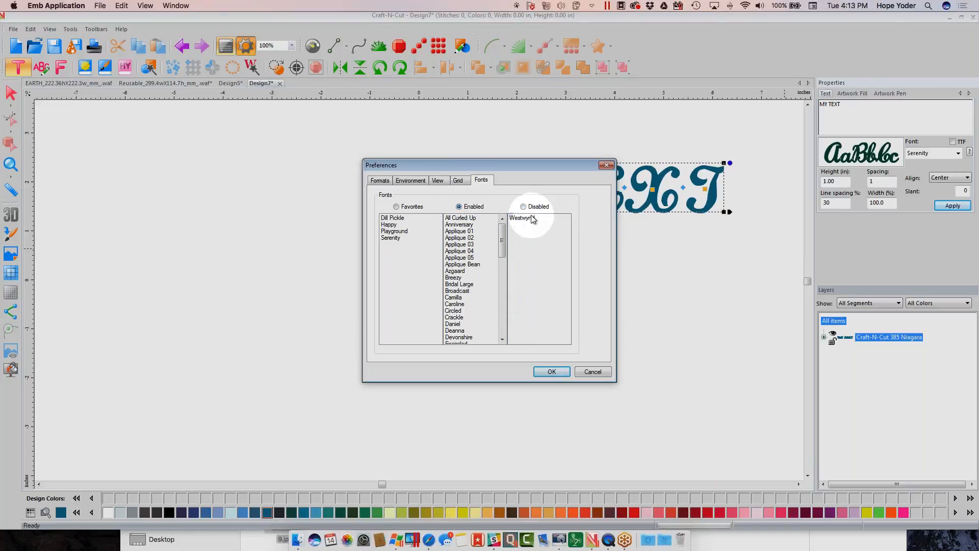
left_click(461, 206)
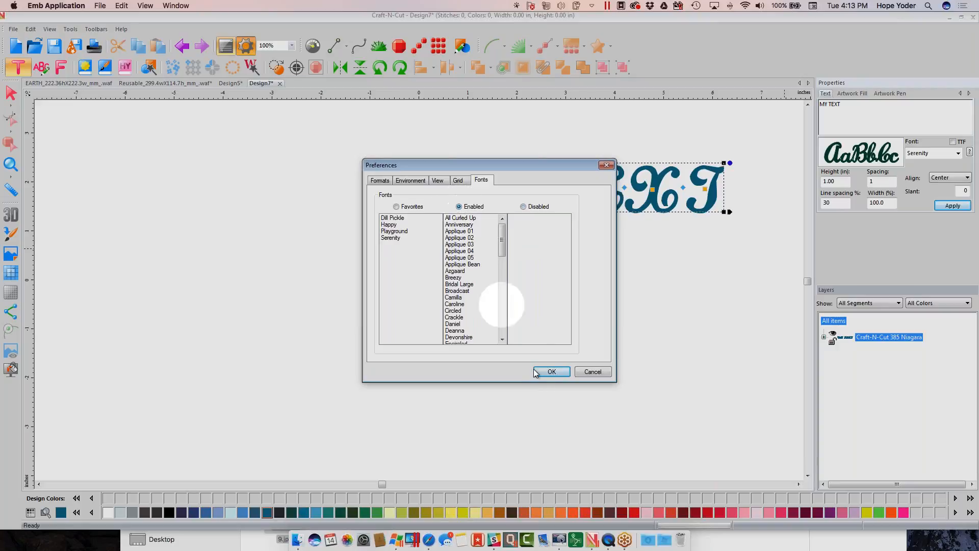
left_click(555, 372)
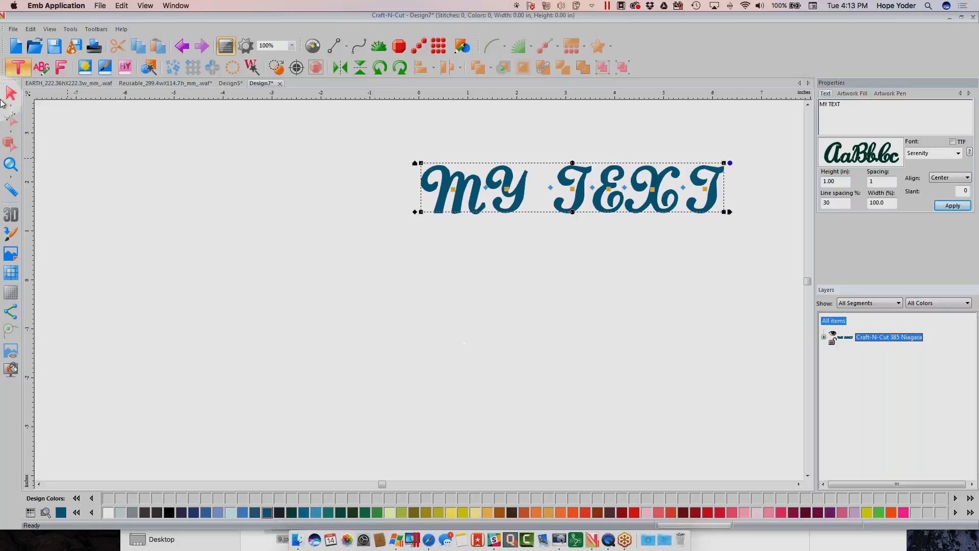
Step: Close Design7 without saving its changes and fit the Design5 artwork in the view
left_click(280, 84)
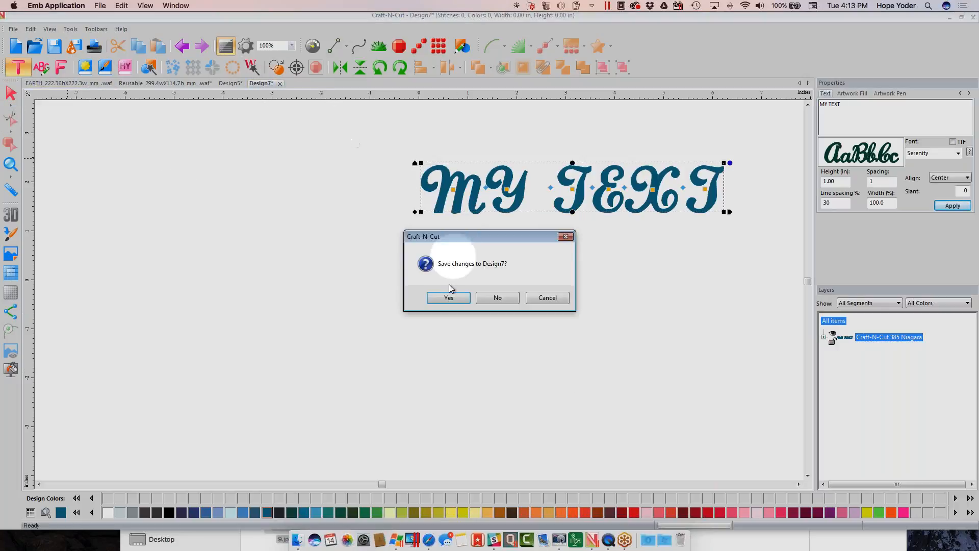
left_click(491, 298)
scroll(477, 297, "down", 10)
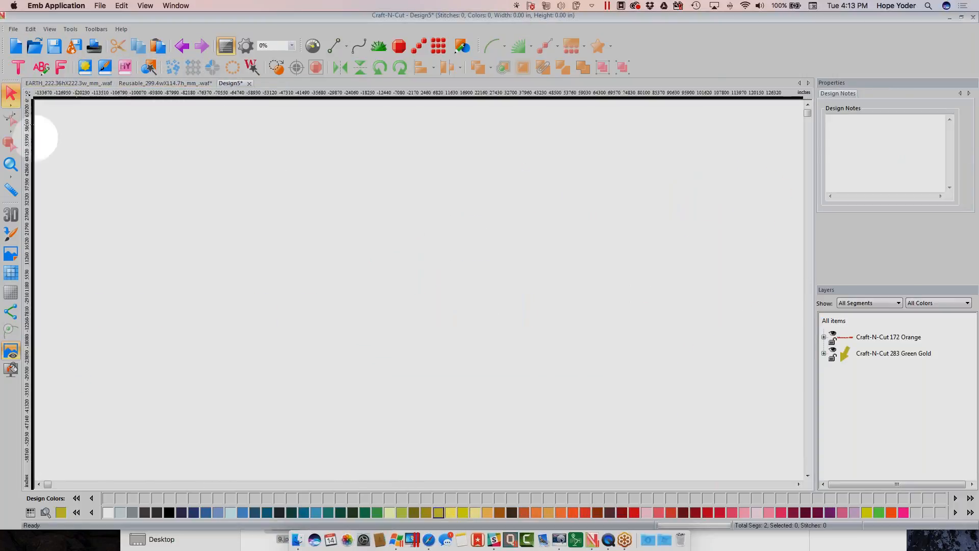
left_click(15, 170)
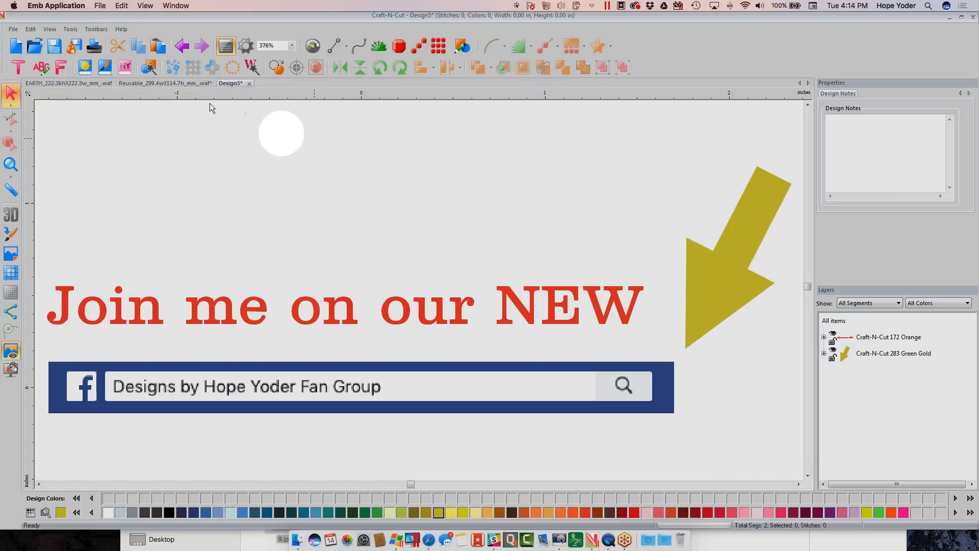
Step: Create a new blank design and look through the artwork in the Hope Yoder Library, then close the library
left_click(20, 51)
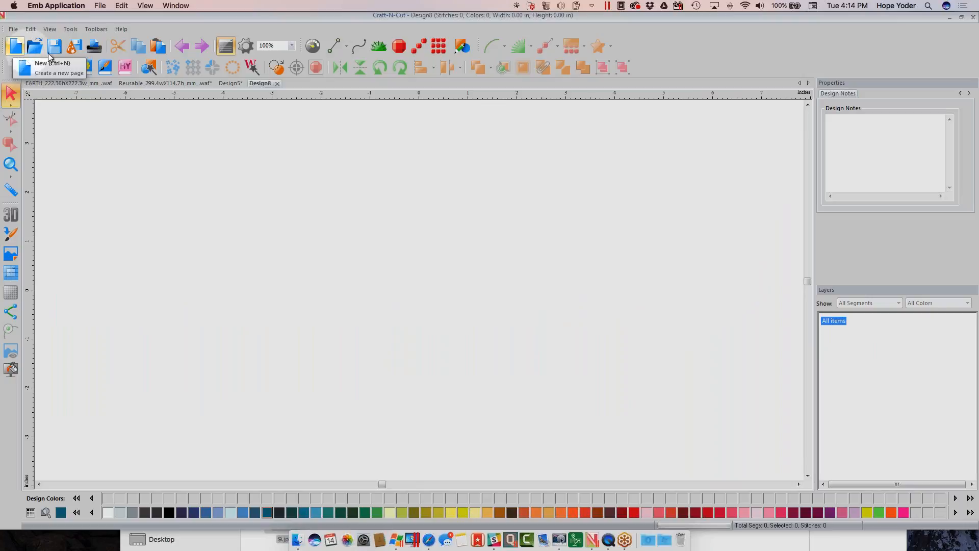
left_click(126, 67)
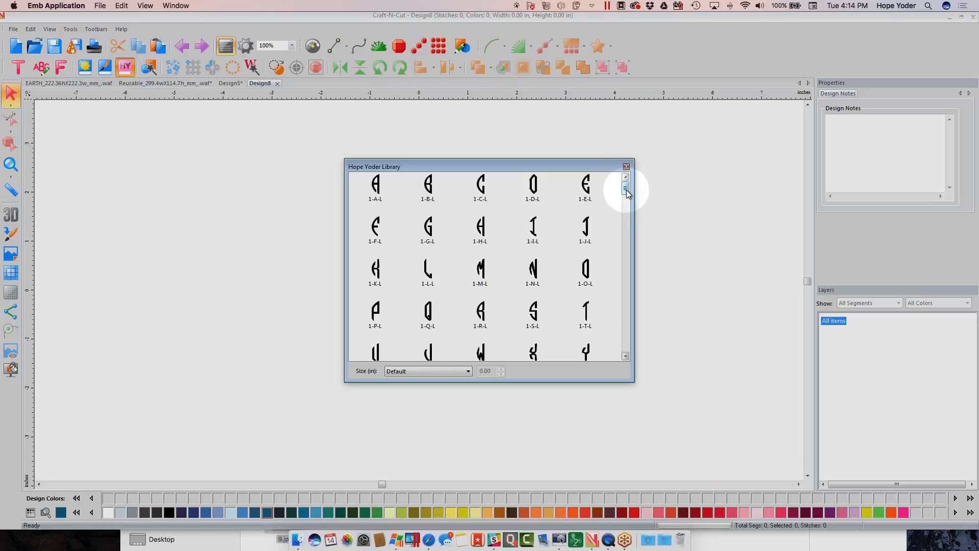
left_click_drag(627, 193, 630, 275)
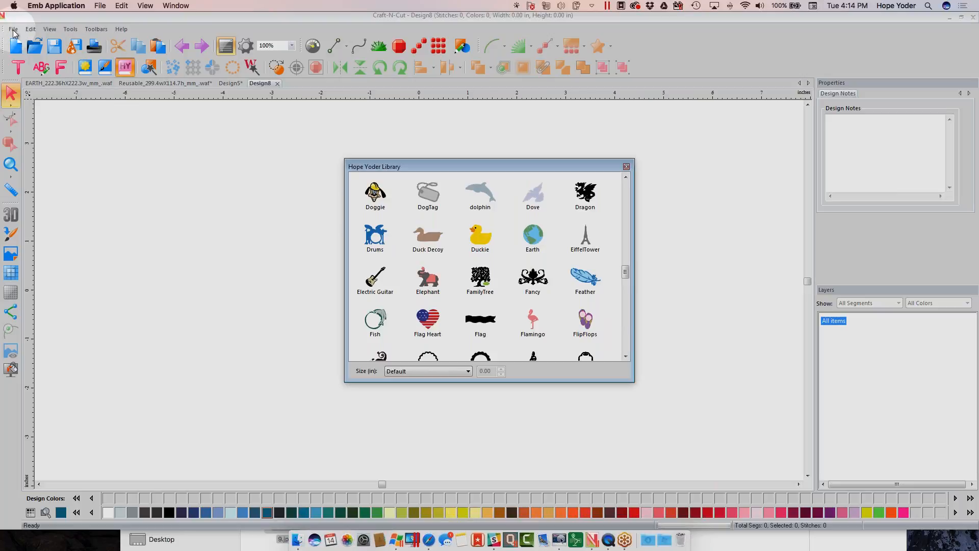
left_click(626, 166)
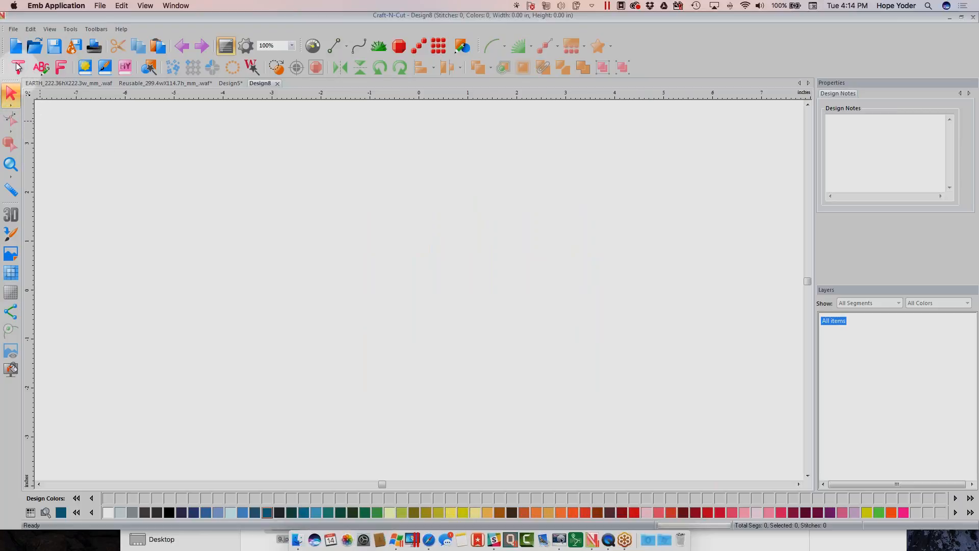
Step: Open the import dialog for Hope Yoder designs and cancel it without choosing a file
left_click(14, 29)
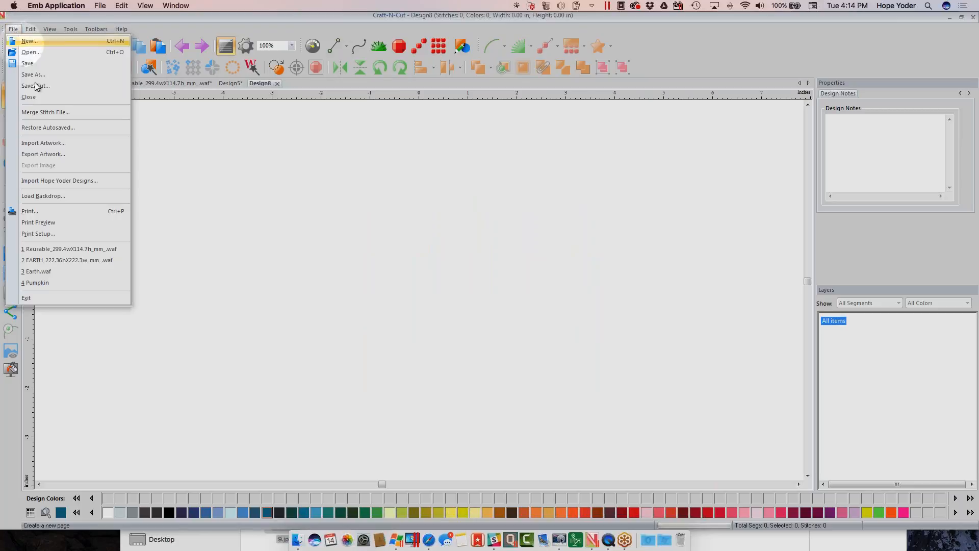
left_click(62, 181)
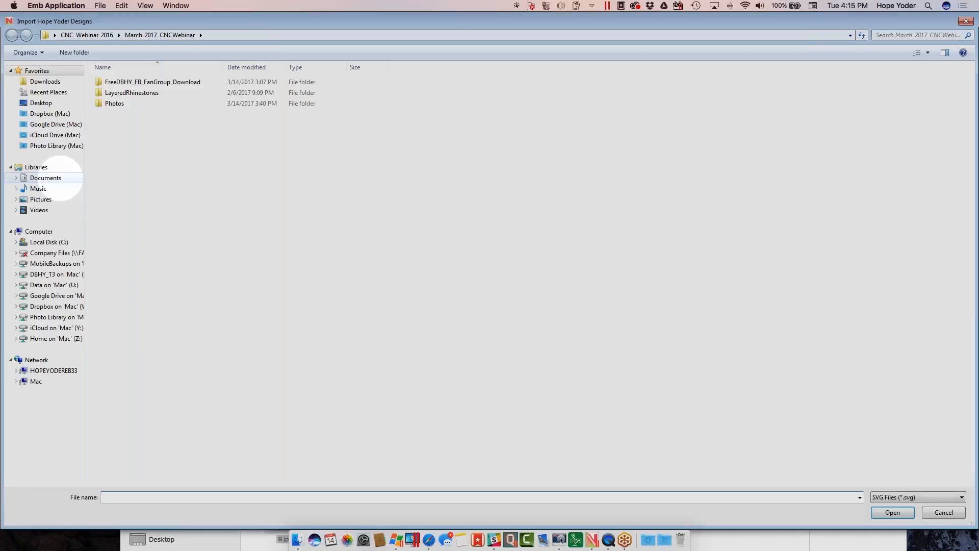
left_click(931, 512)
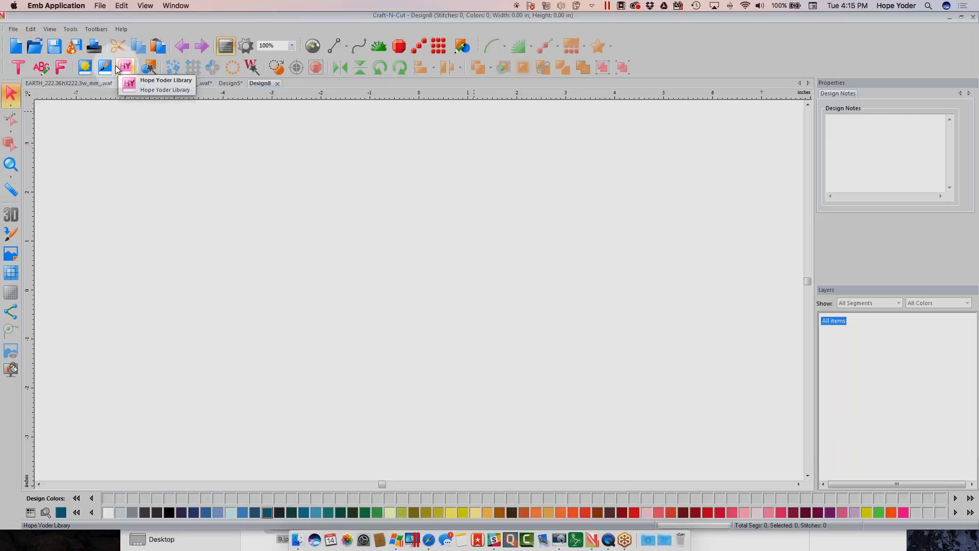
Step: Add a text object to the upper middle of the blank design and change its wording to A
left_click(18, 71)
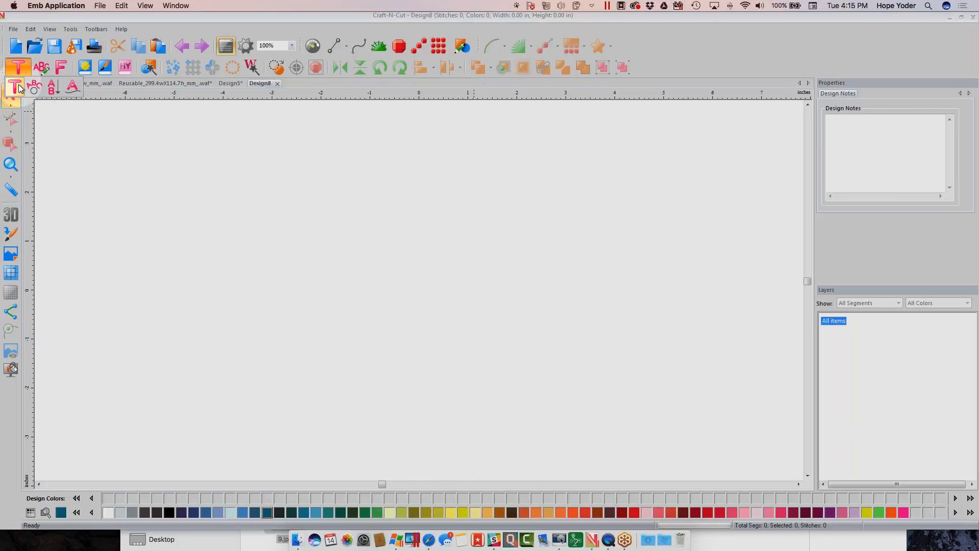
left_click(279, 186)
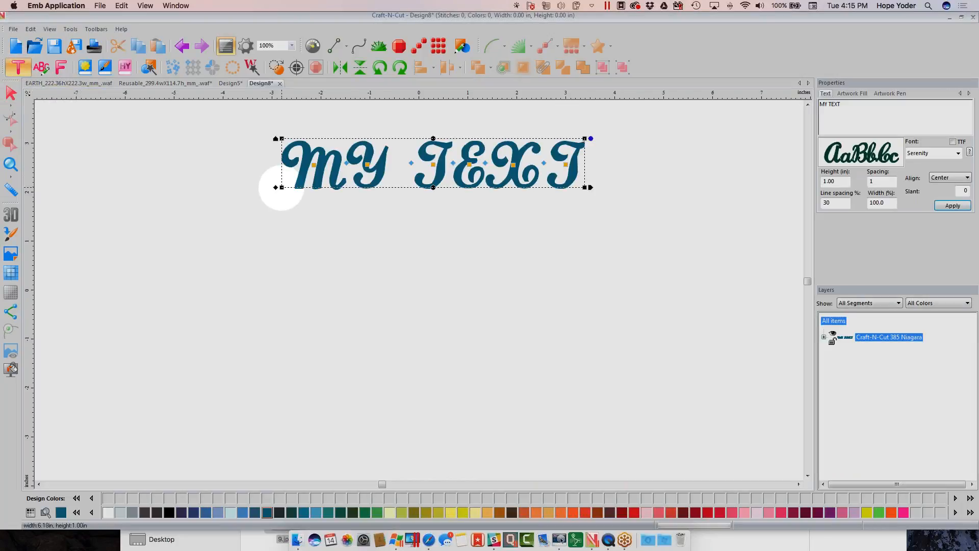
left_click_drag(846, 104, 802, 105)
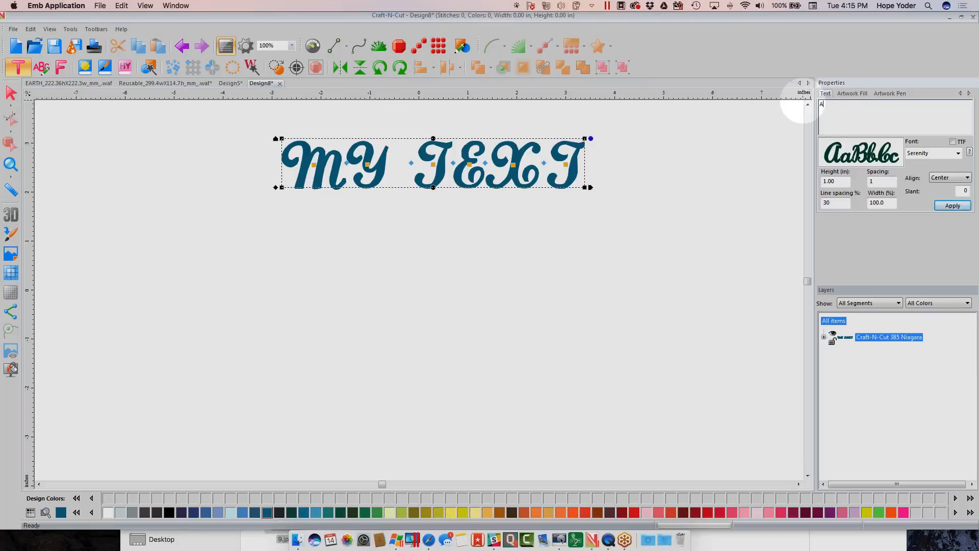
left_click(952, 206)
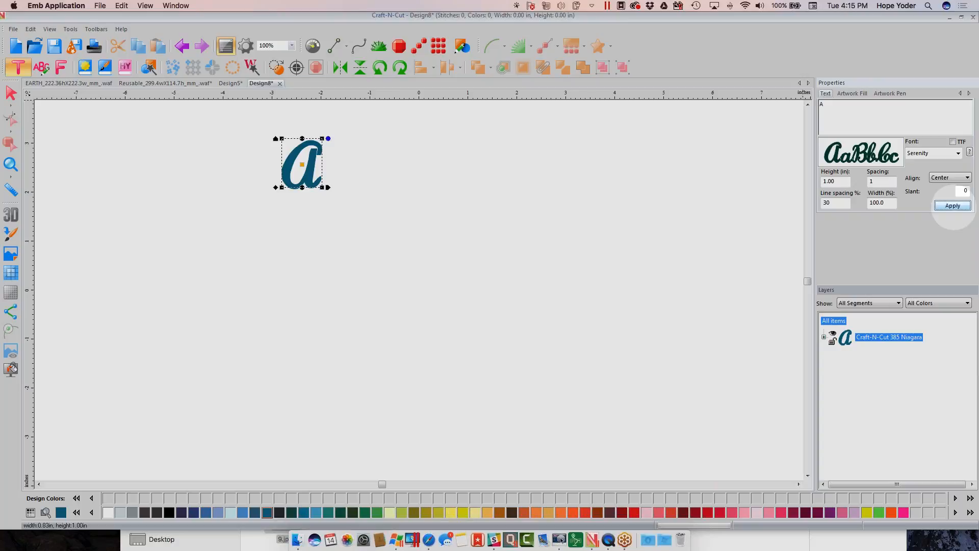
Step: Change the text's font to Applique 02 and replace the letter A with C
left_click(958, 153)
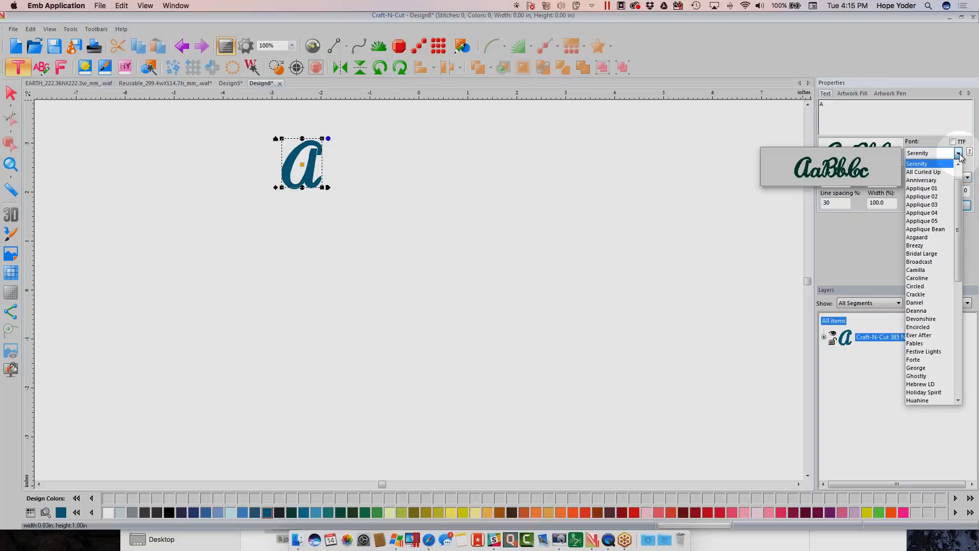
left_click(939, 197)
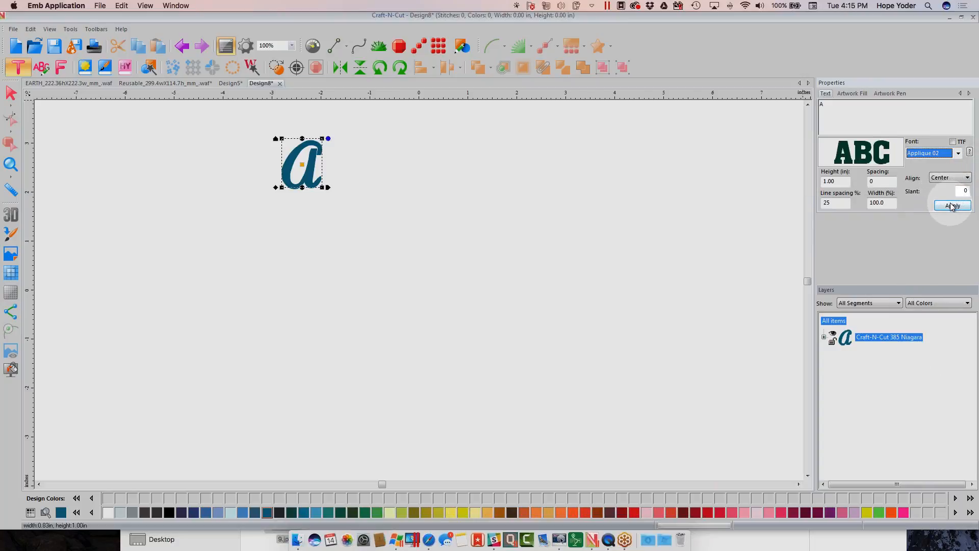
left_click_drag(836, 108, 798, 106)
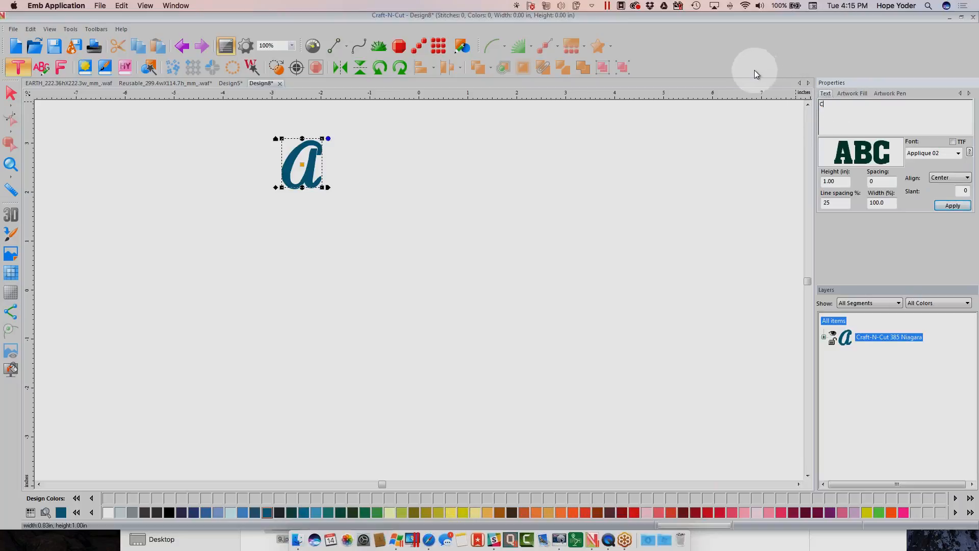
type("C")
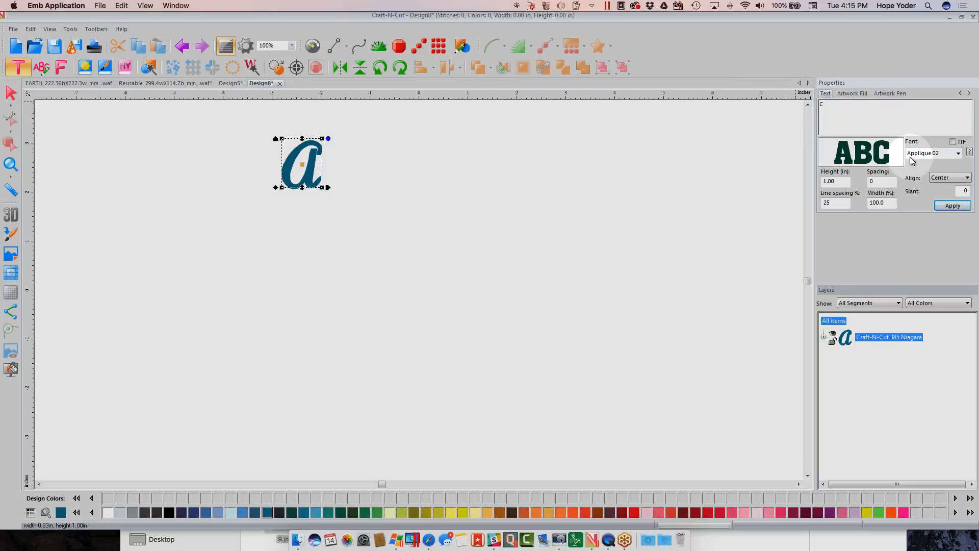
left_click(951, 205)
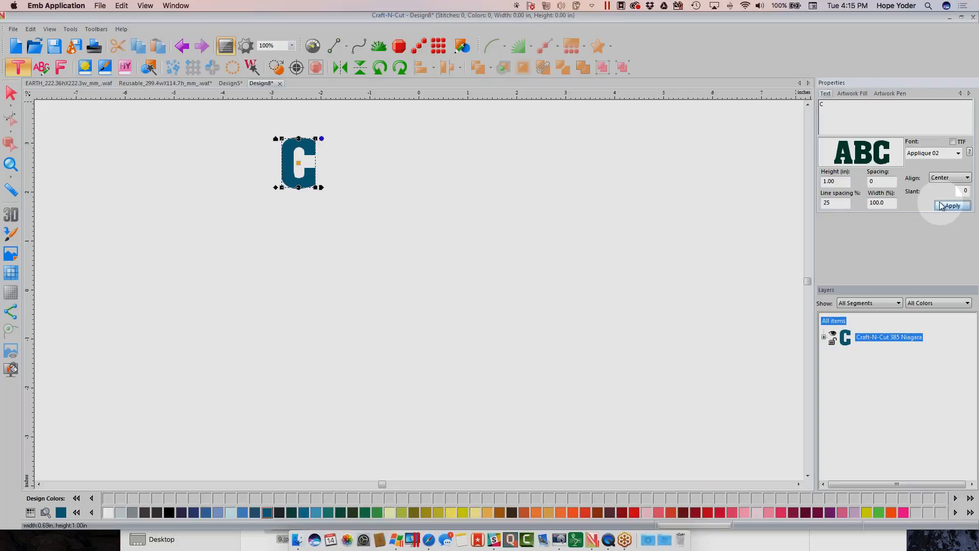
left_click(9, 164)
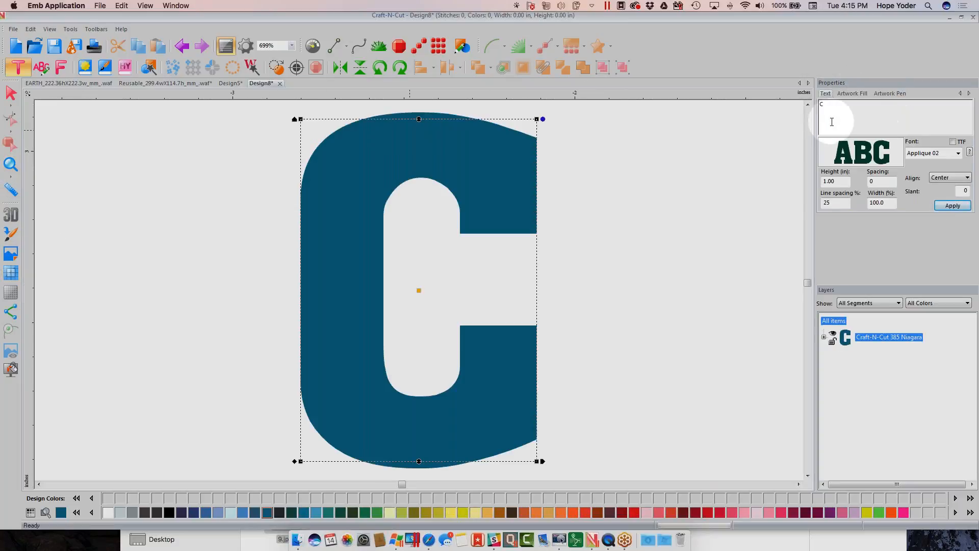
Step: Resize the letter C to a height of 4 inches while maintaining its aspect ratio
left_click(11, 93)
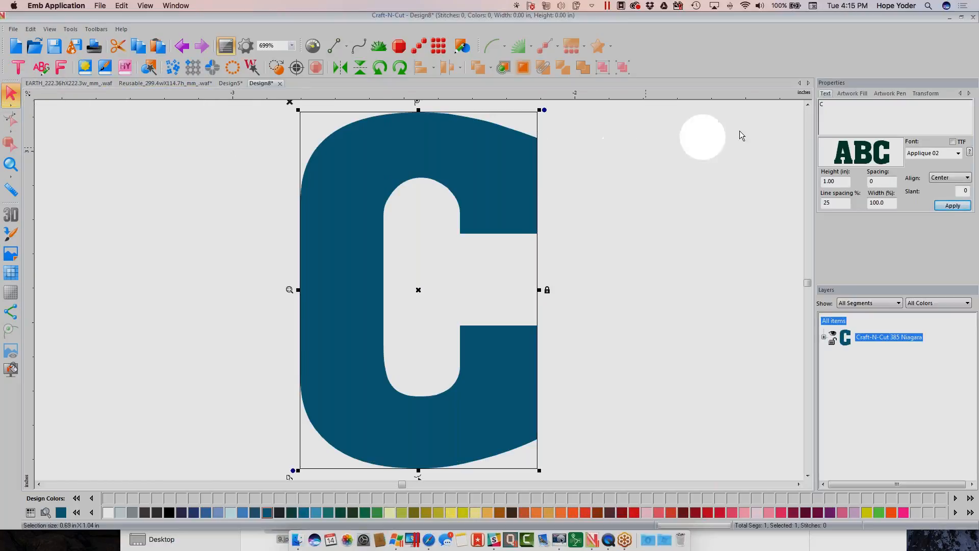
left_click(925, 93)
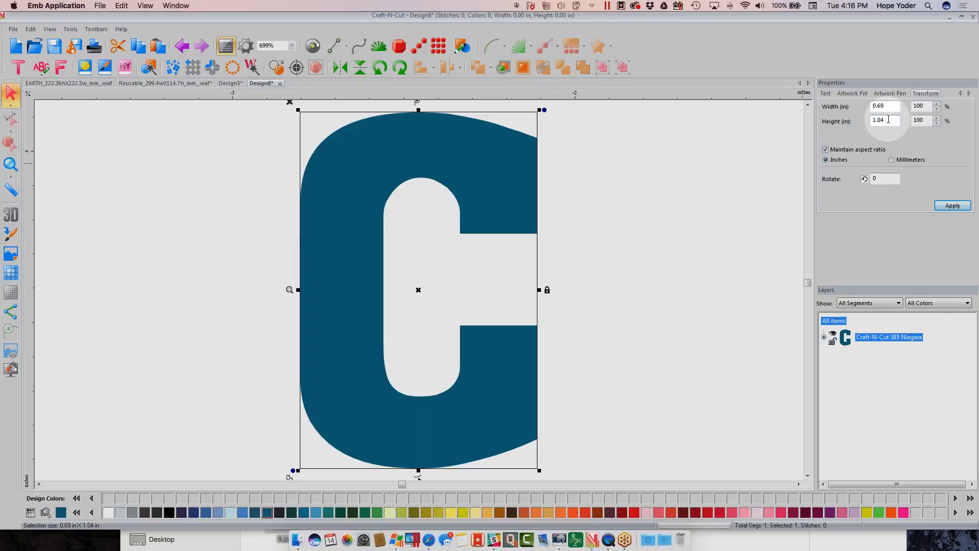
double_click(888, 120)
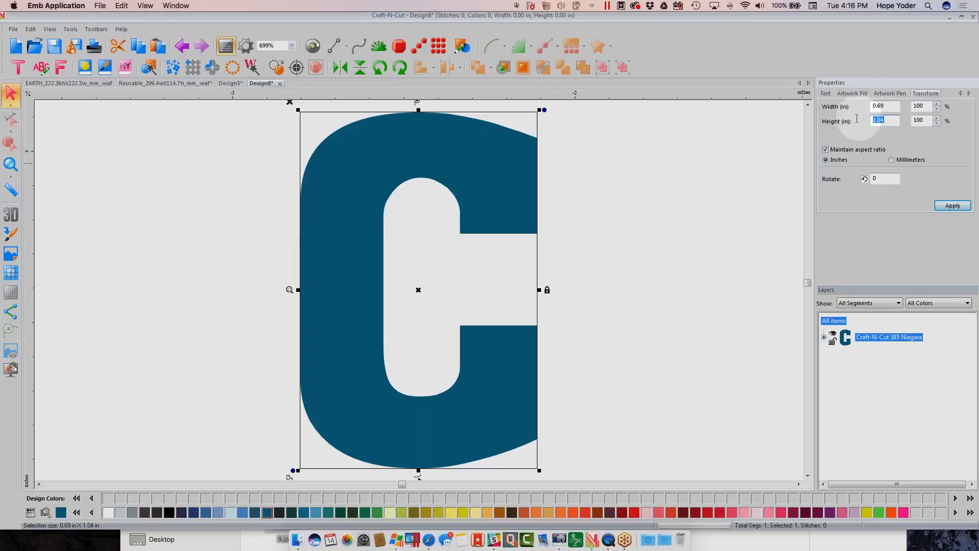
type("4")
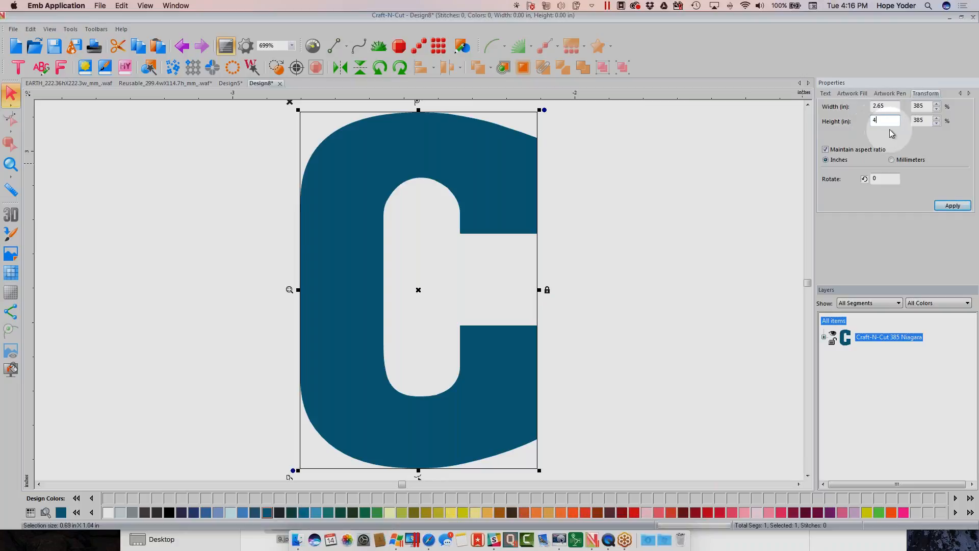
left_click(939, 207)
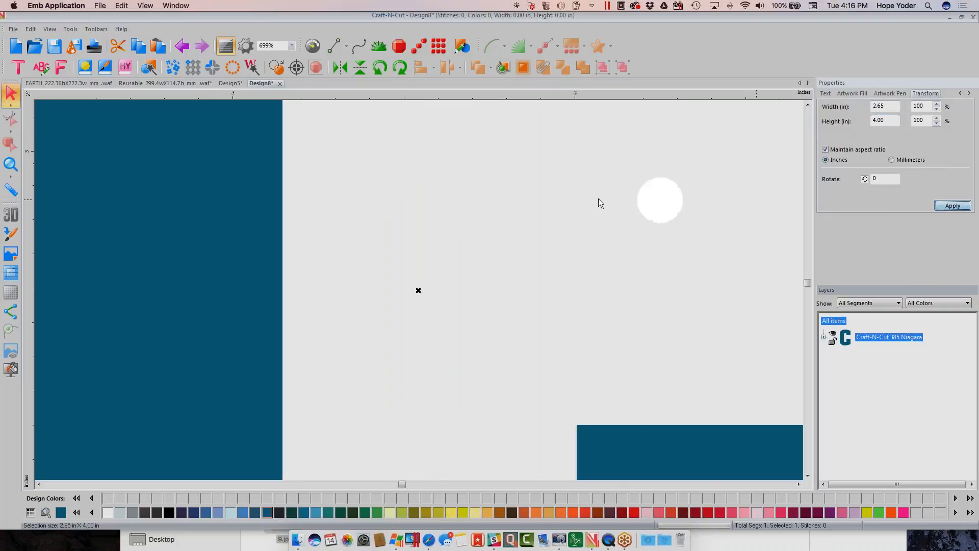
left_click(10, 164)
left_click(11, 165)
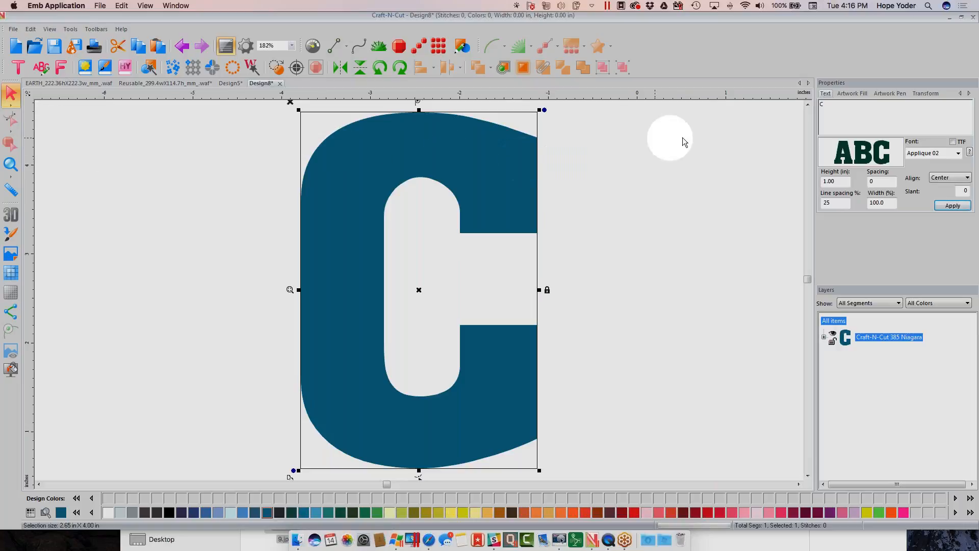
left_click(935, 94)
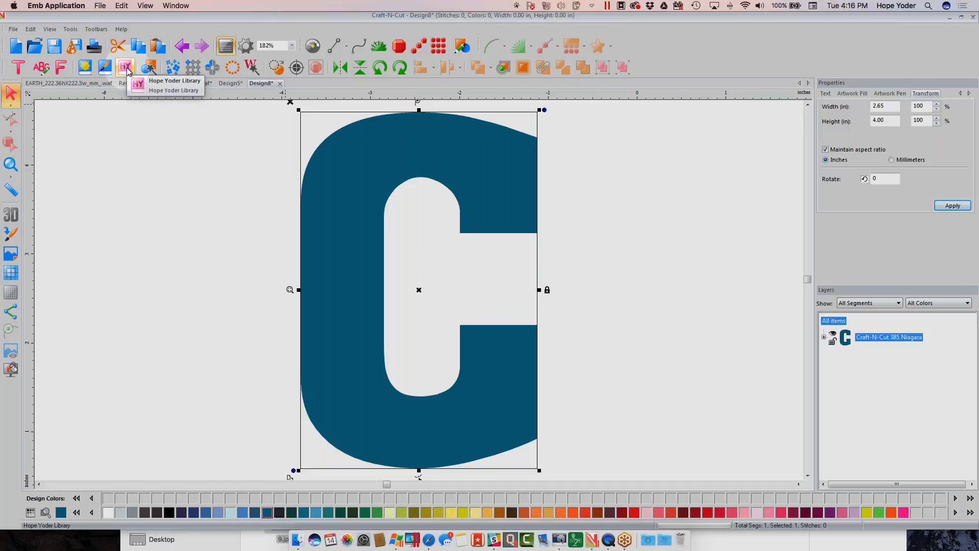
Step: Insert a right-pointing arrow shape from the artwork library, color it Fire Engine Red, and move it beside the letter C
left_click(106, 70)
double_click(370, 204)
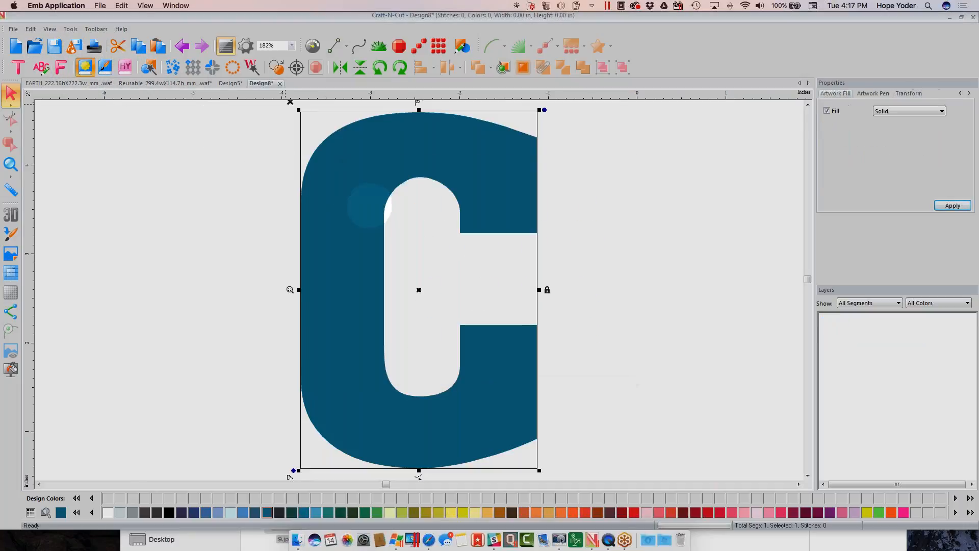
left_click(634, 512)
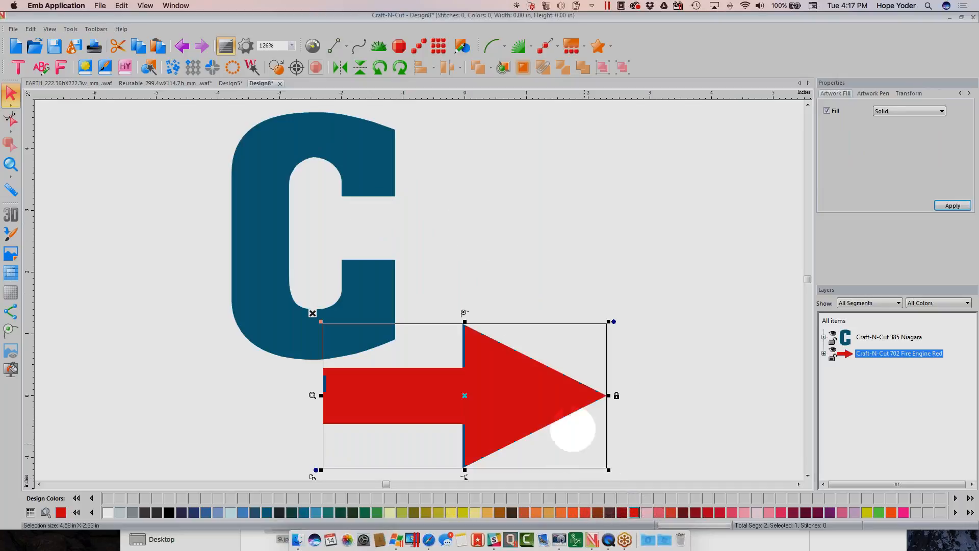
left_click_drag(533, 390, 701, 291)
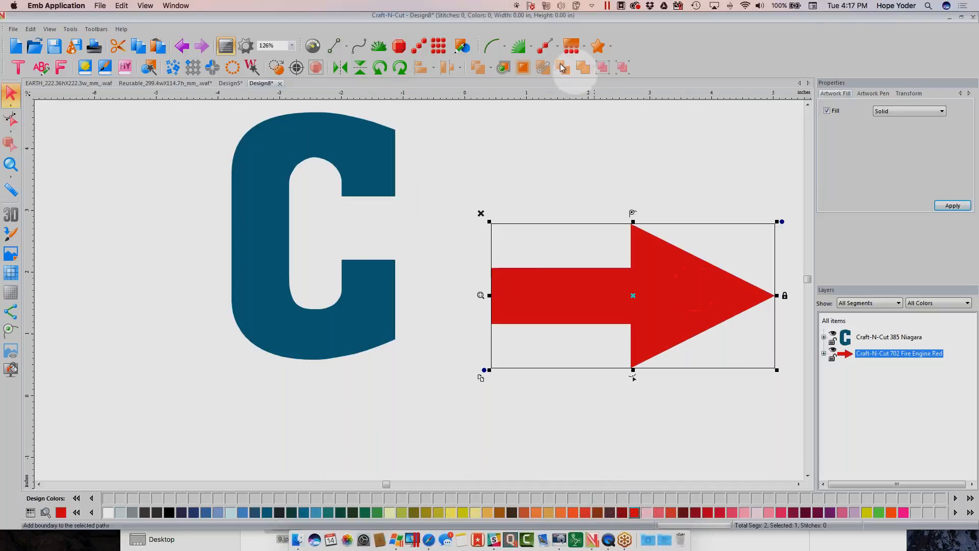
Step: Convert the red arrow to appliqué and turn on the 3D stitch view
left_click(519, 47)
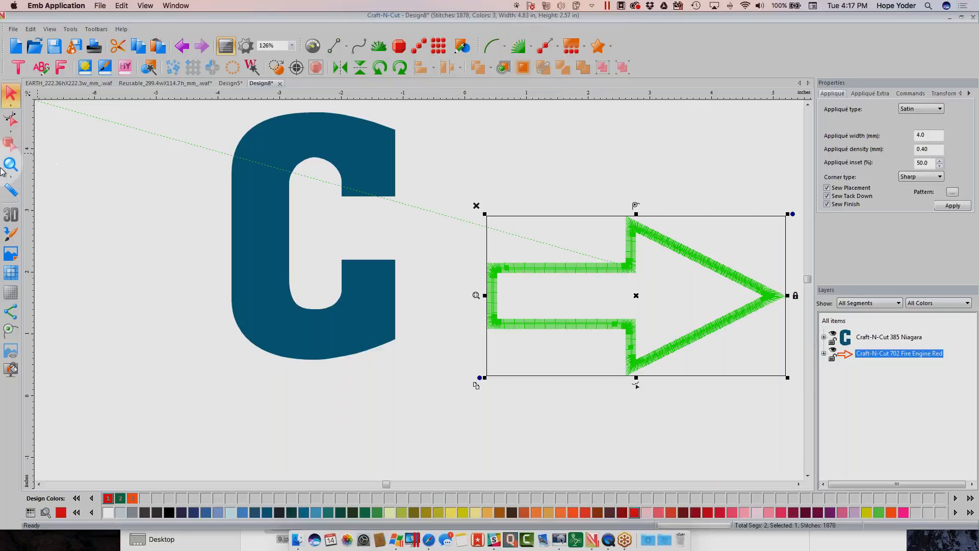
left_click(11, 214)
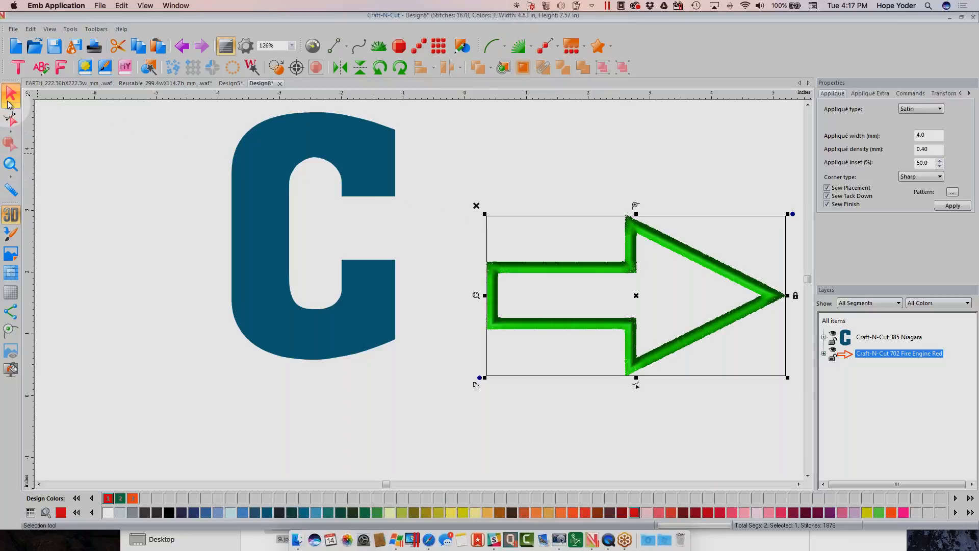
left_click(133, 182)
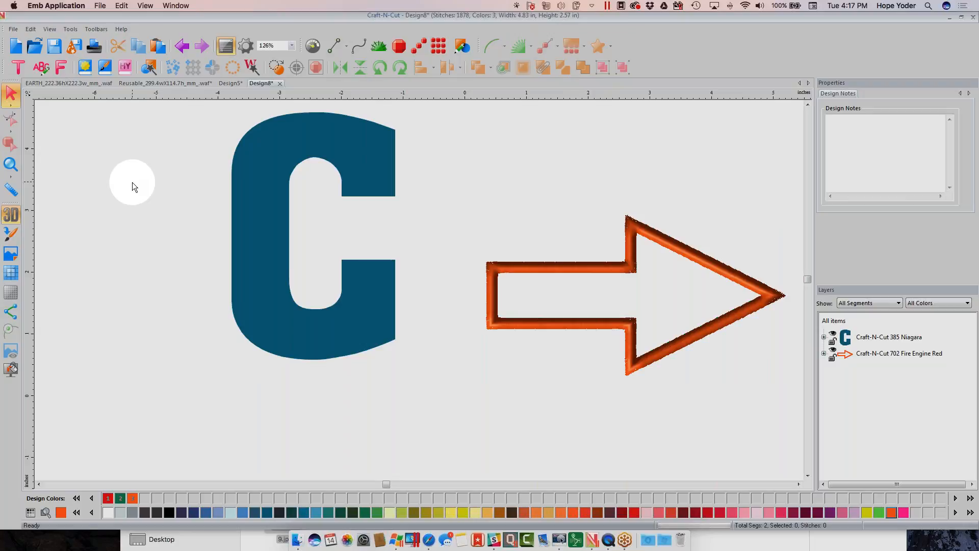
Step: Delete the appliqué arrow and fit the remaining letter C in the view
left_click(383, 151)
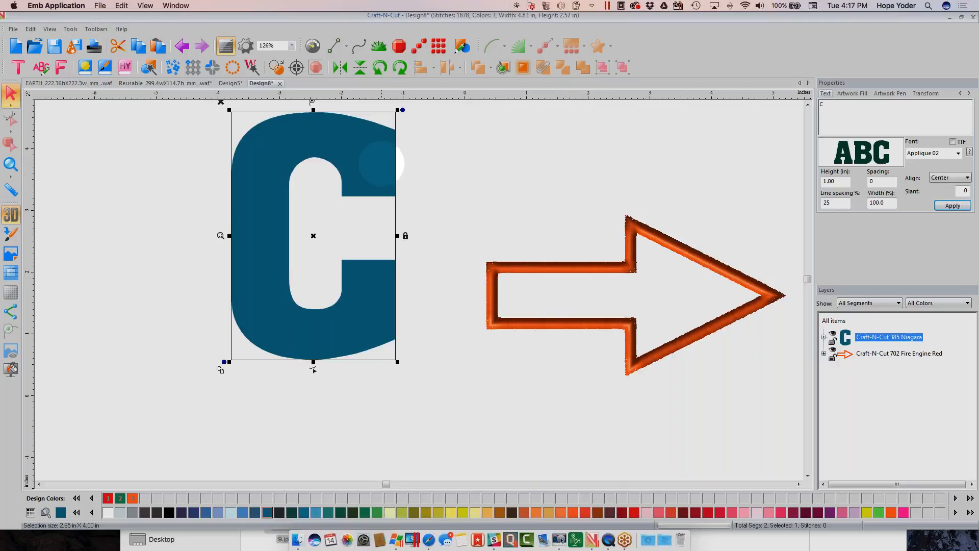
left_click(660, 241)
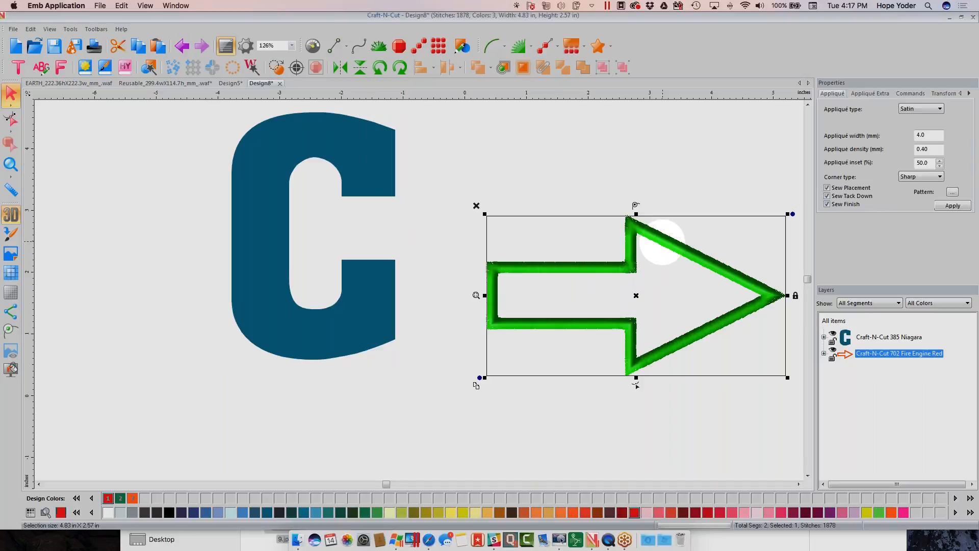
right_click(661, 241)
left_click(672, 302)
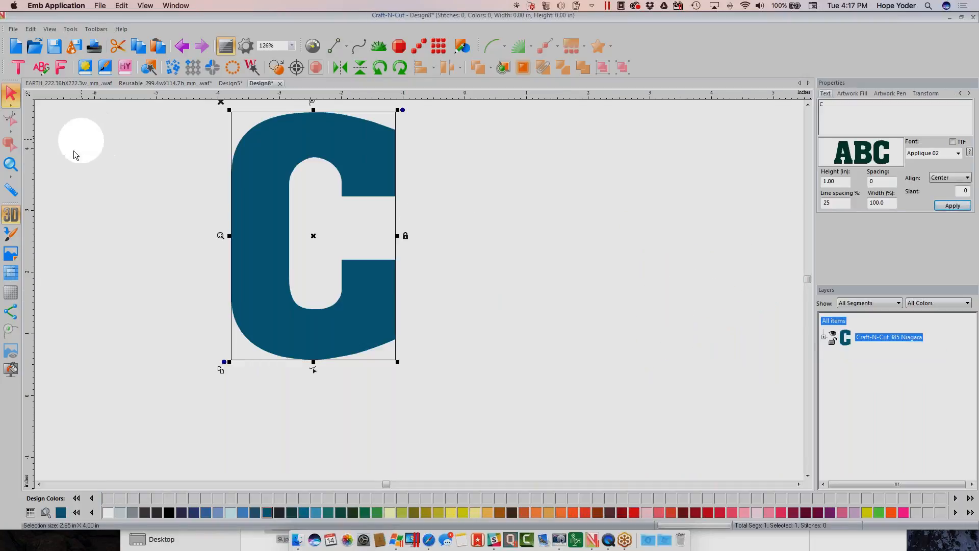
left_click(11, 165)
left_click(11, 164)
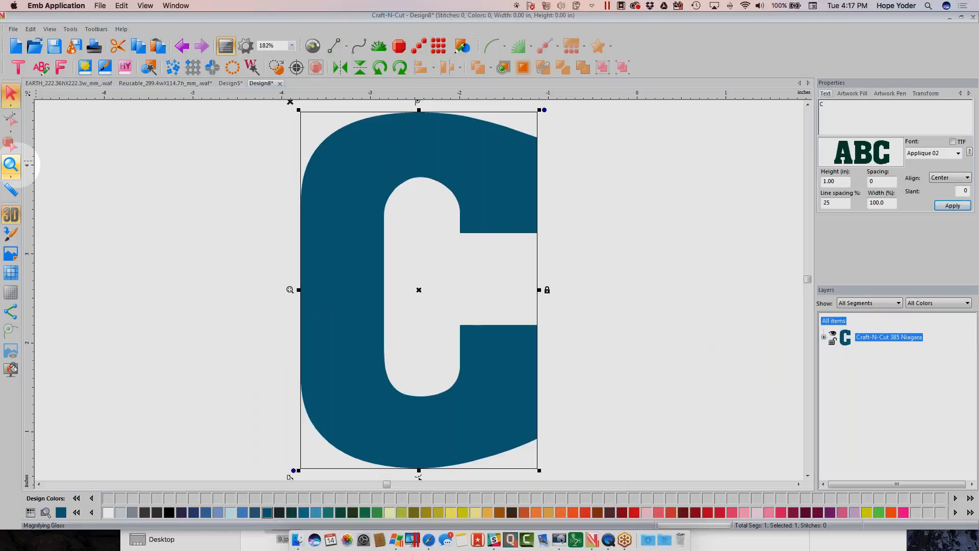
scroll(12, 164, "down", 15)
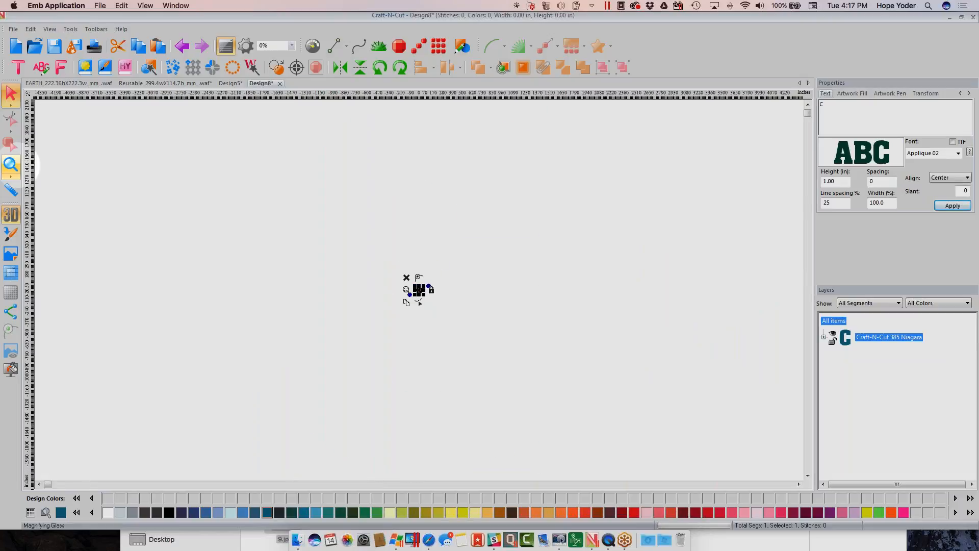
left_click(9, 167)
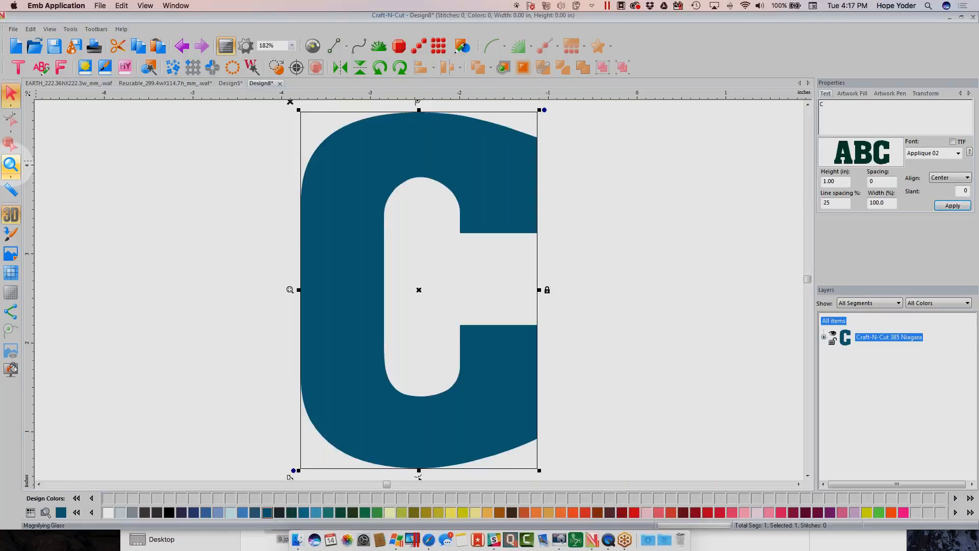
Step: Break up the letter C text into artwork and select the resulting segment
right_click(487, 176)
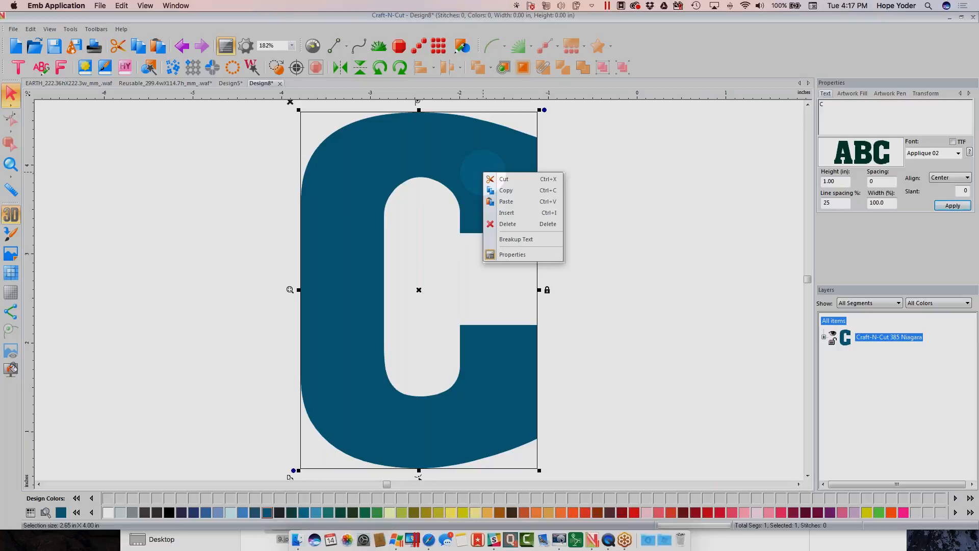
left_click(544, 240)
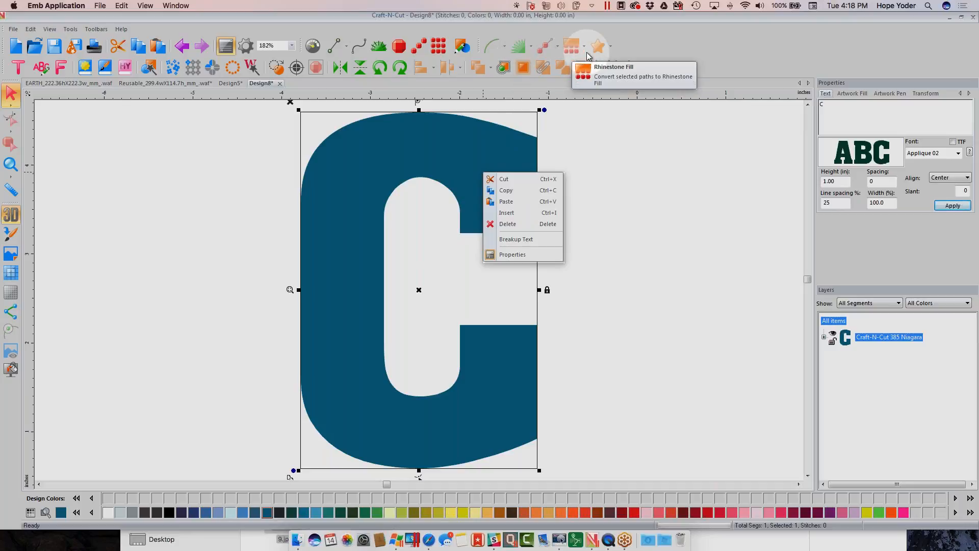
left_click(524, 241)
left_click(865, 337)
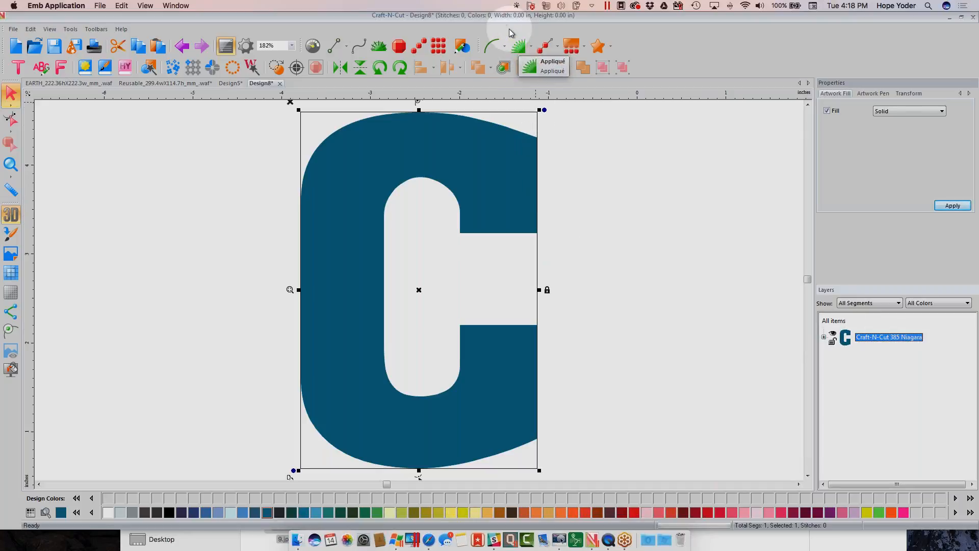
Step: Convert the broken-up letter C artwork to appliqué
right_click(512, 158)
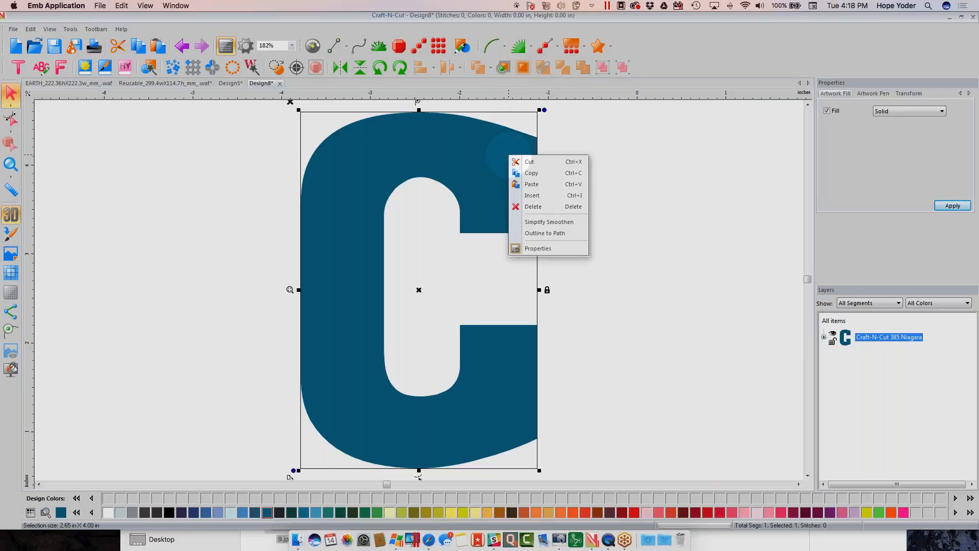
left_click(598, 154)
left_click(501, 143)
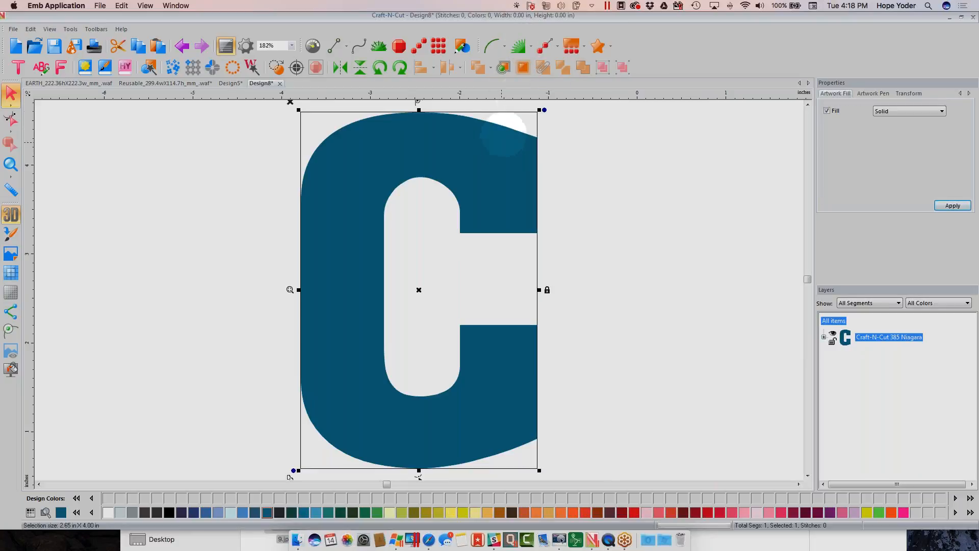
left_click(523, 54)
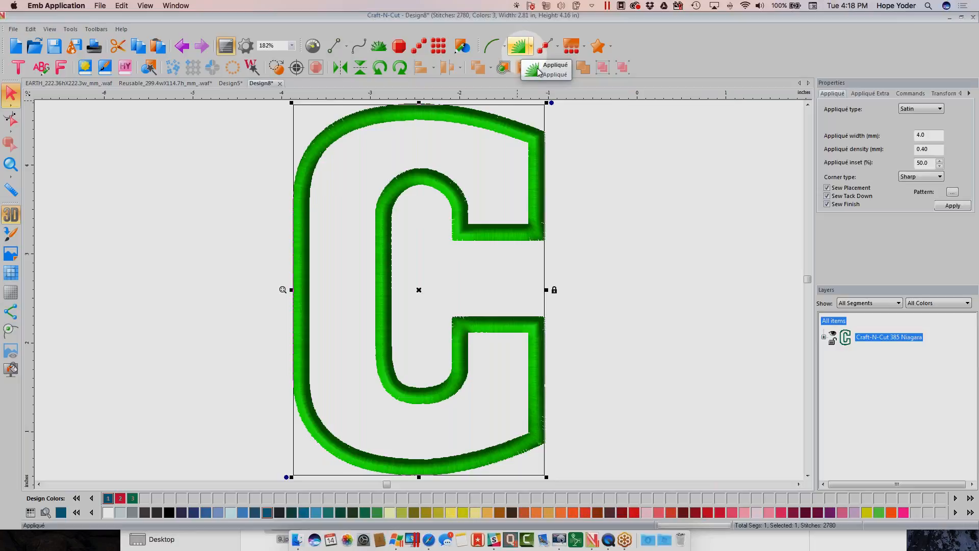
Step: Save the appliqué letter C design as C_Applique in Floriani WAF format in the 2017_VDTA folder
left_click(9, 175)
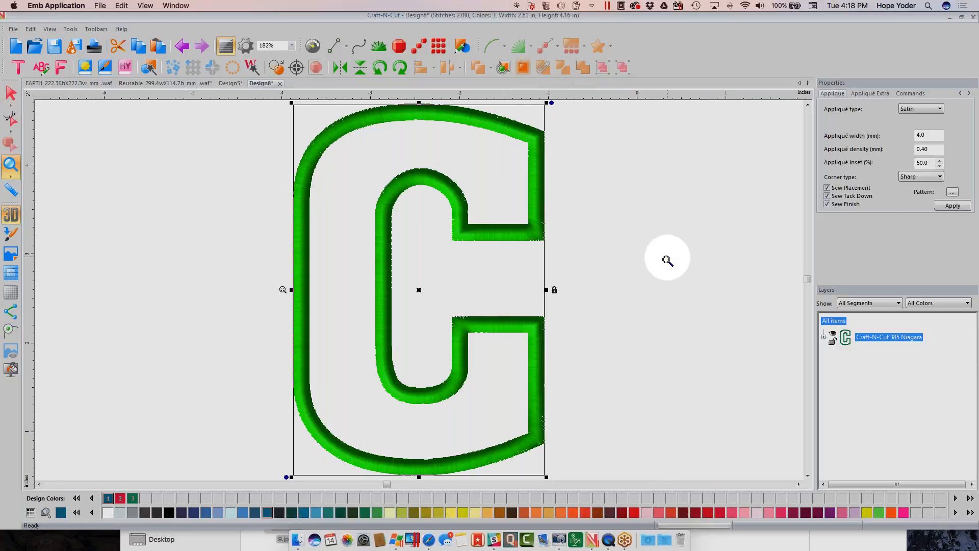
left_click(890, 337)
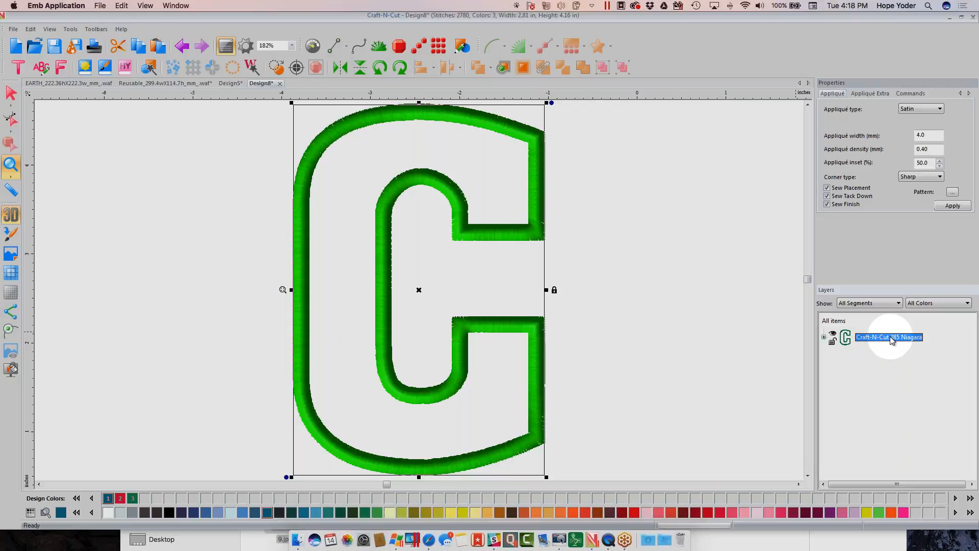
left_click(14, 30)
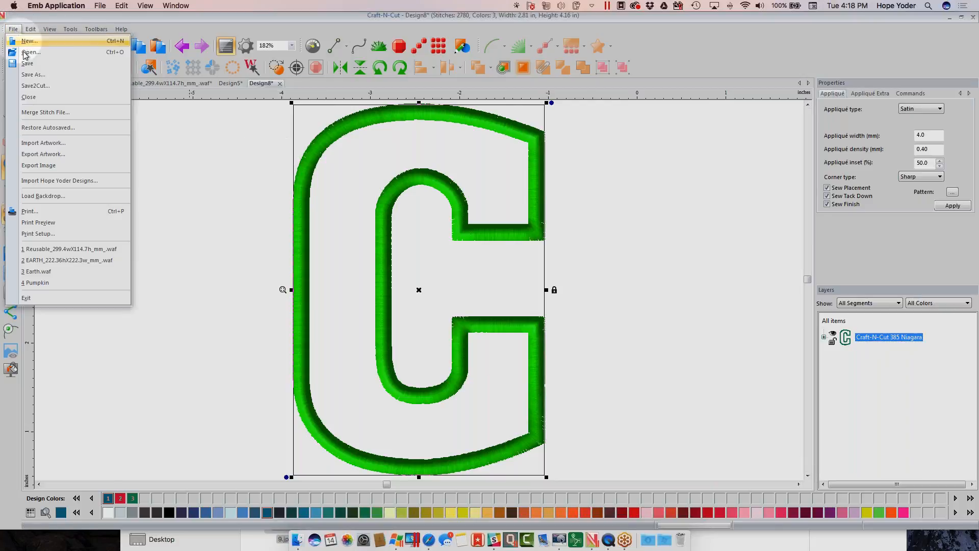
left_click(33, 75)
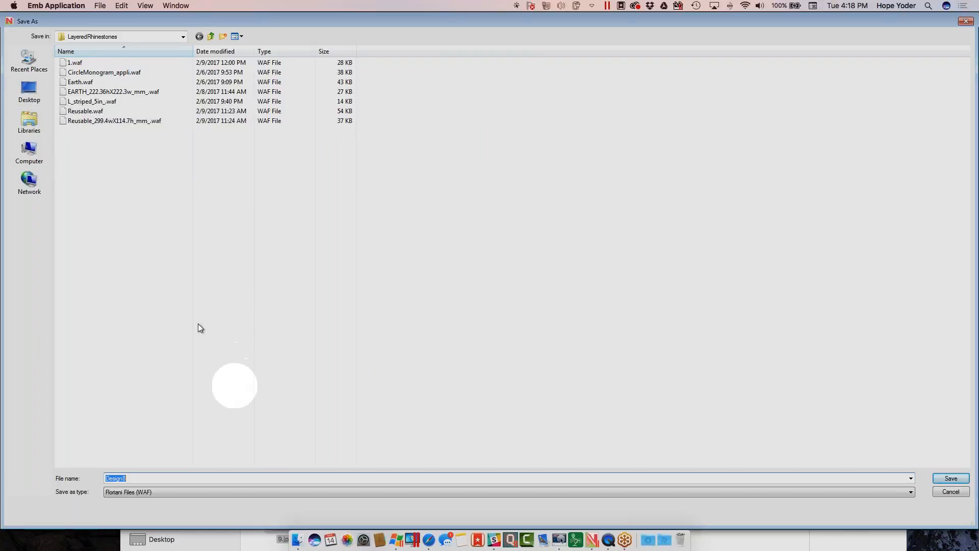
left_click(211, 37)
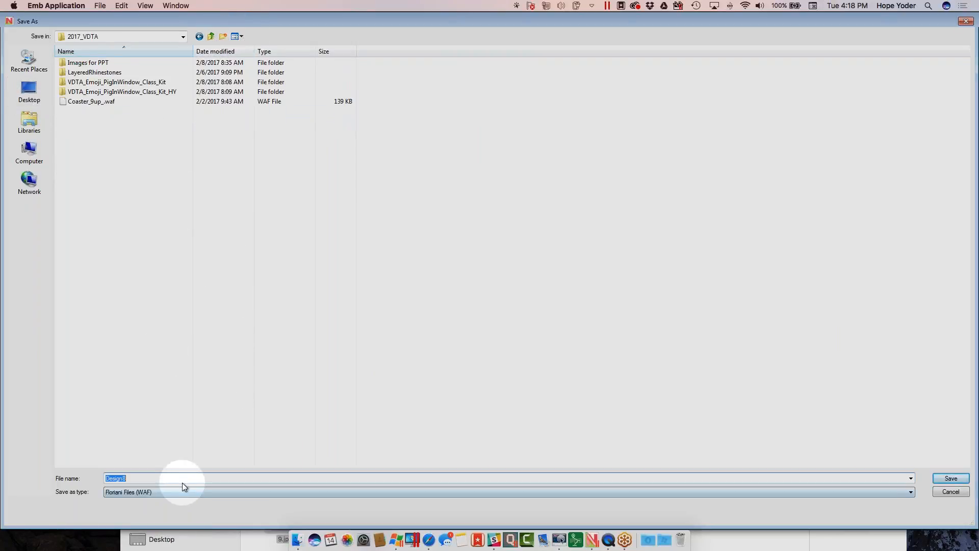
type("_")
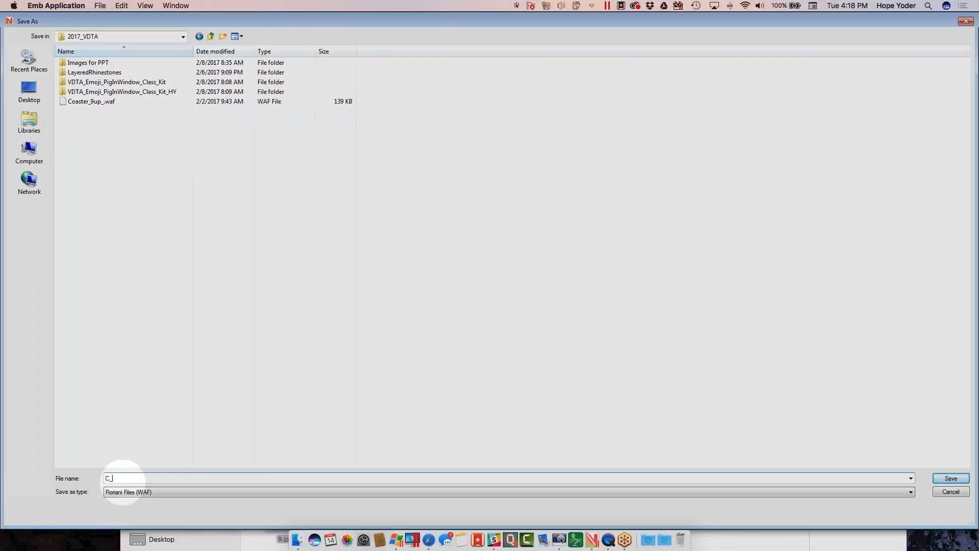
type("Applique")
left_click(178, 492)
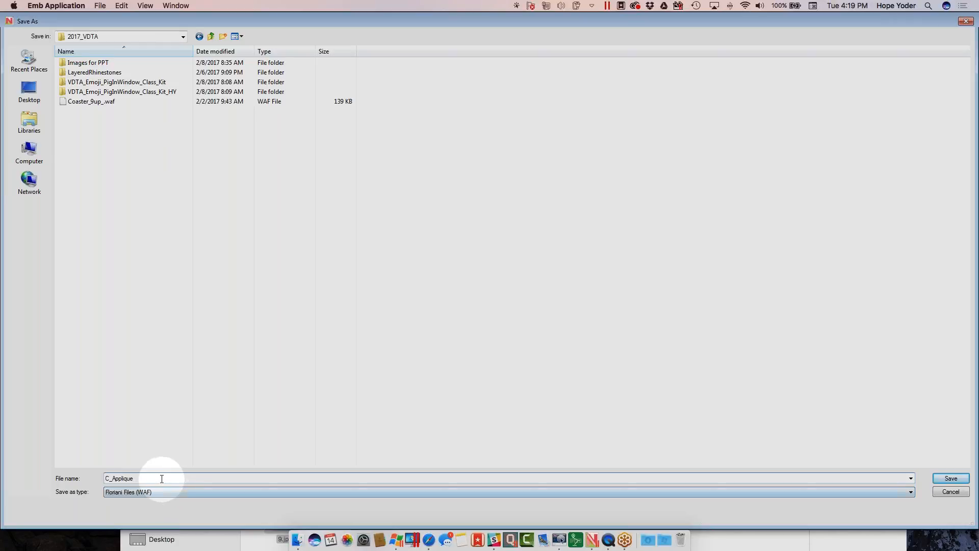
left_click_drag(162, 478, 70, 468)
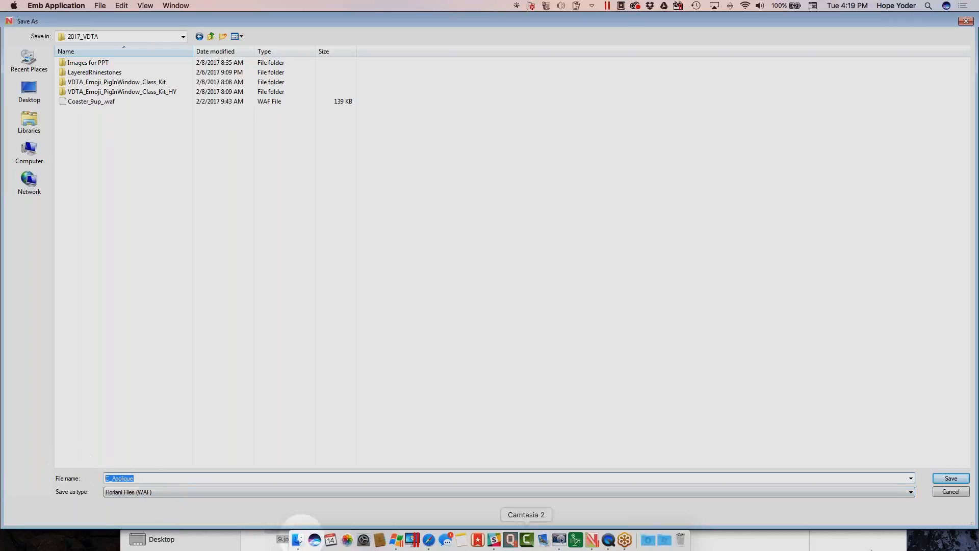
left_click(967, 482)
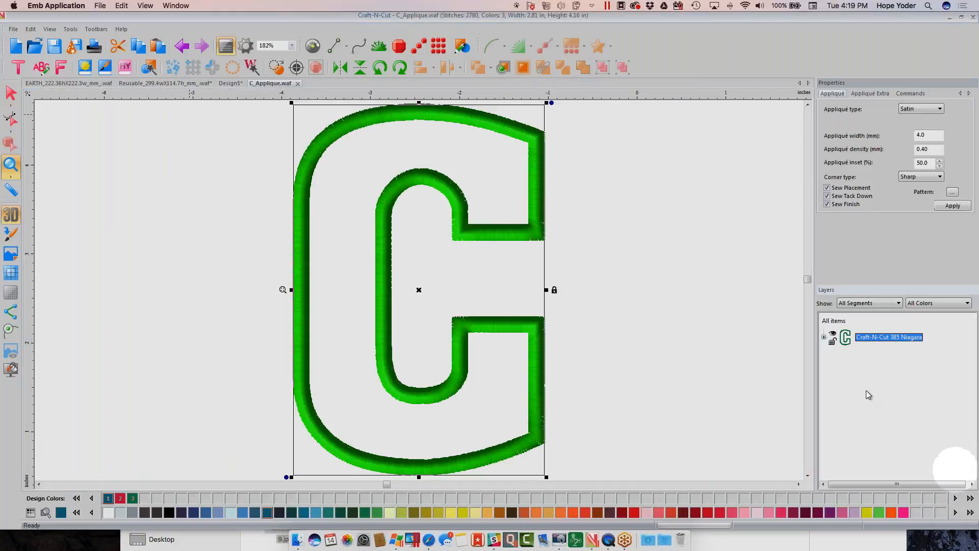
Step: Save a stitch copy of C_Applique in Baby Lock/Brother/Bernina (PES) format in the 2017_VDTA folder
left_click(13, 29)
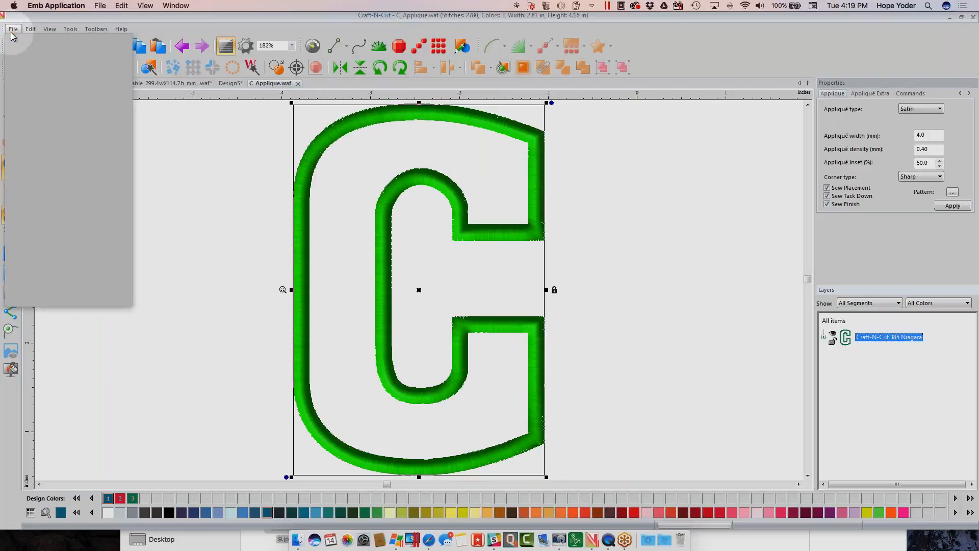
left_click(34, 75)
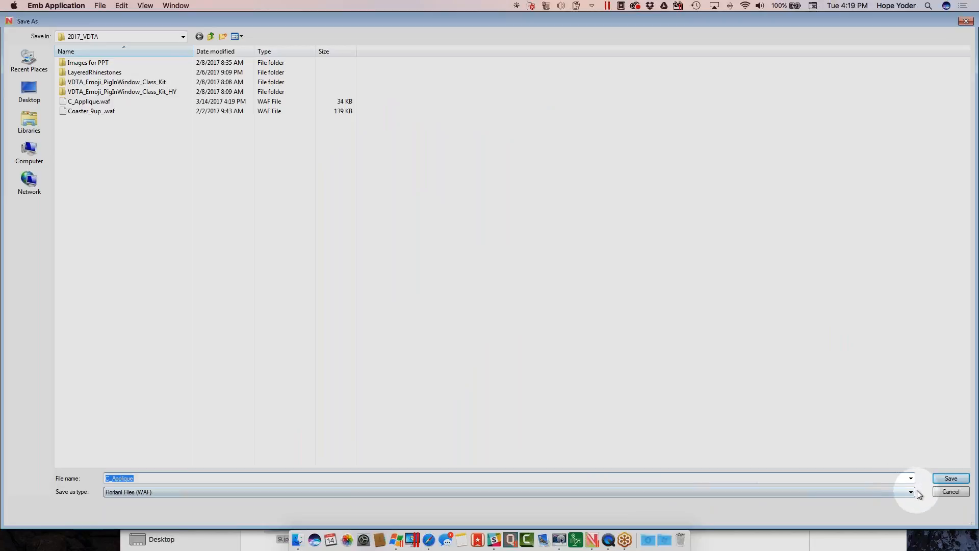
left_click(911, 492)
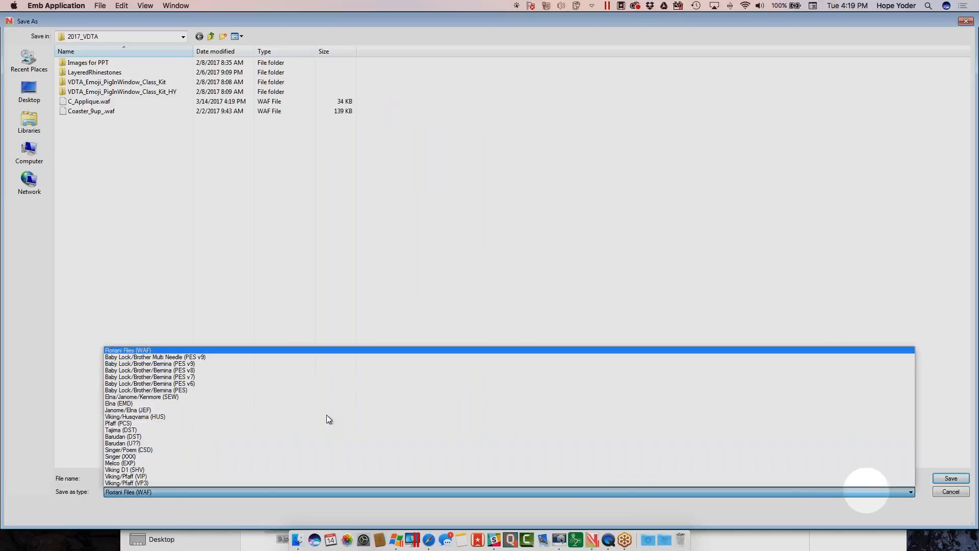
left_click(219, 390)
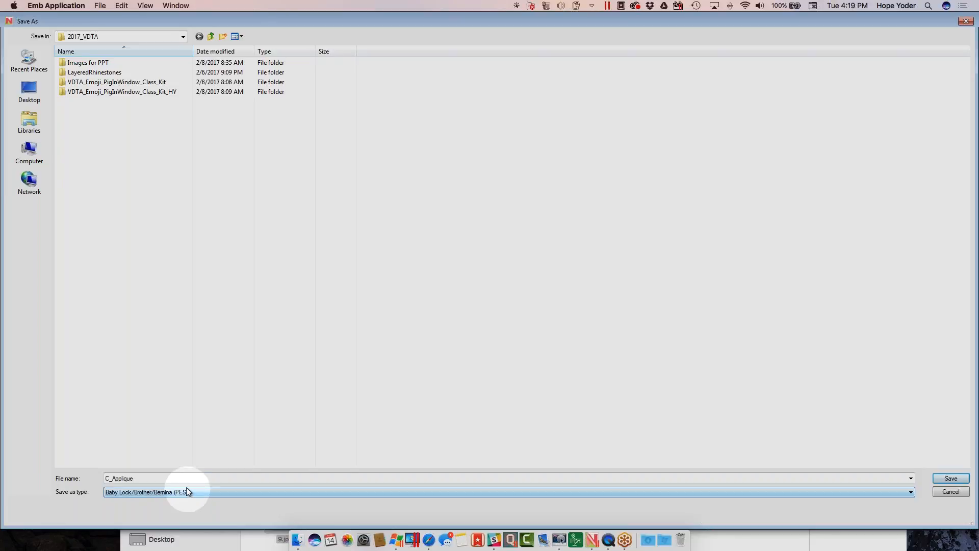
left_click(950, 478)
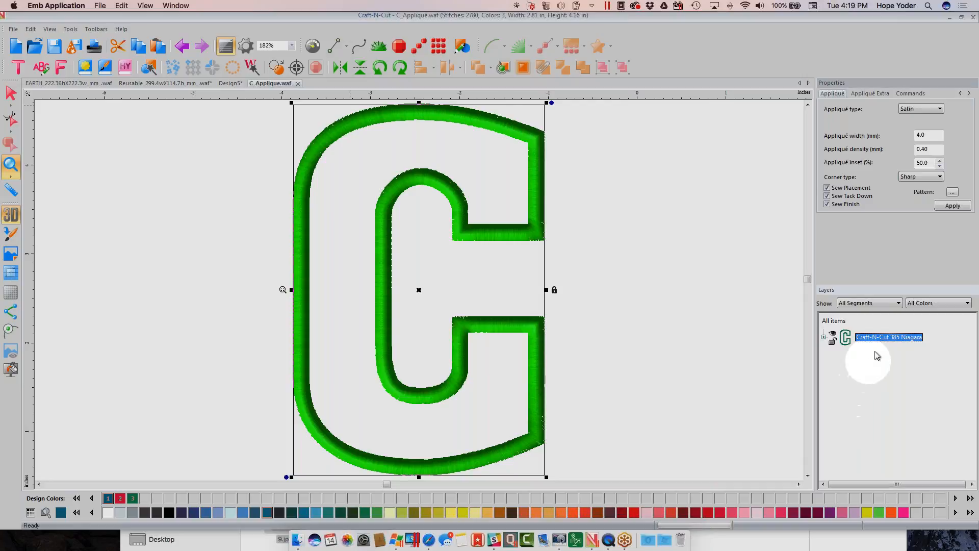
Step: Generate a cut preview of the letter C appliqué, return to C_Applique.waf, and generate the preview again
left_click(275, 69)
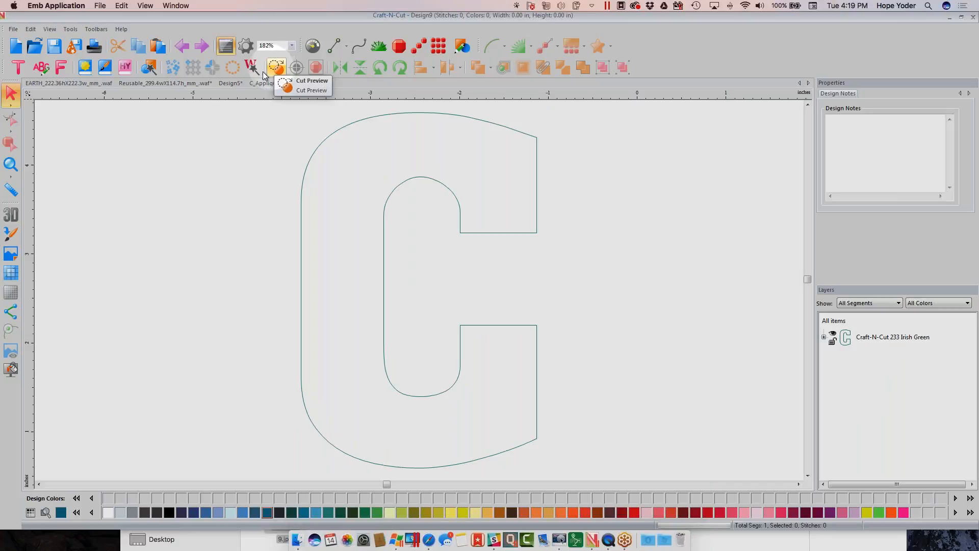
left_click(295, 84)
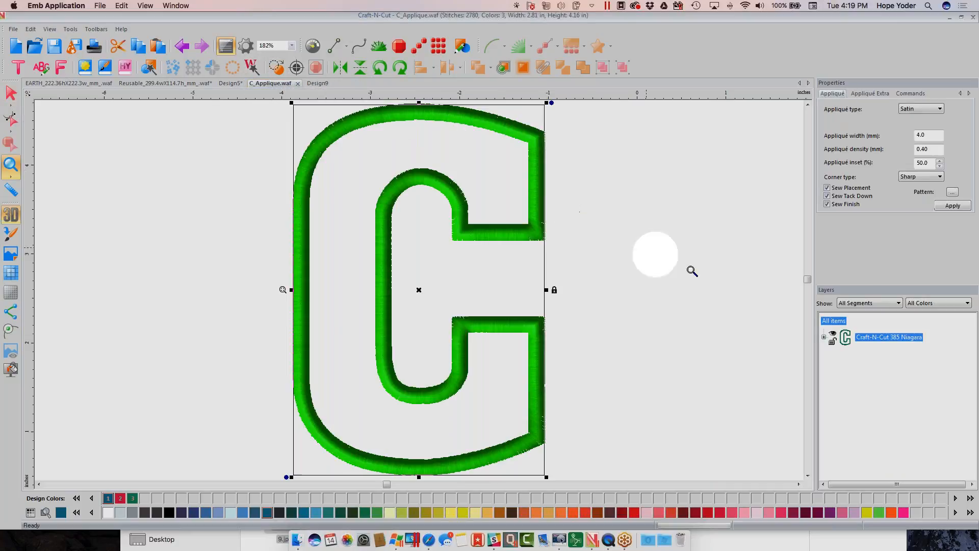
left_click(276, 68)
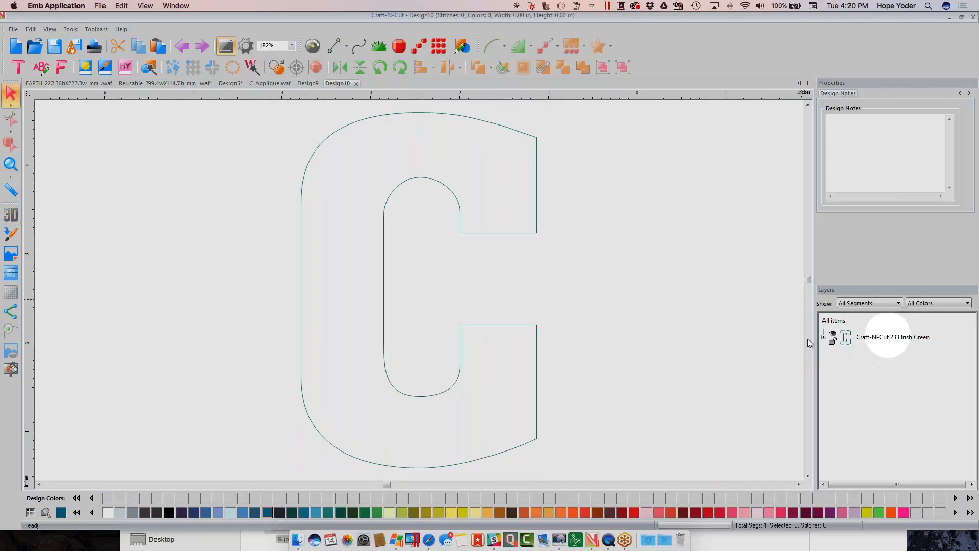
Step: Select the C artwork segment in the cut preview design and apply a solid fill to it
left_click(823, 336)
left_click(873, 353)
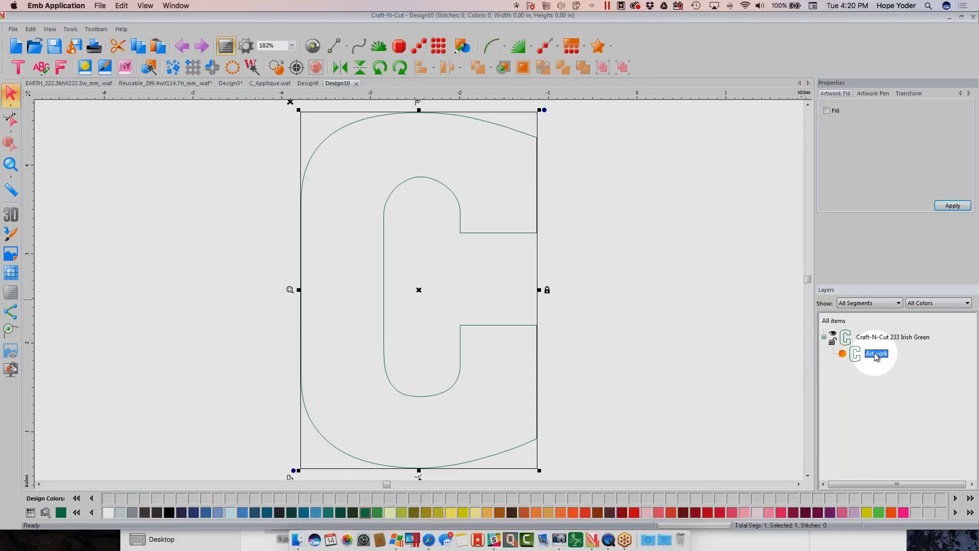
left_click(827, 111)
left_click(952, 205)
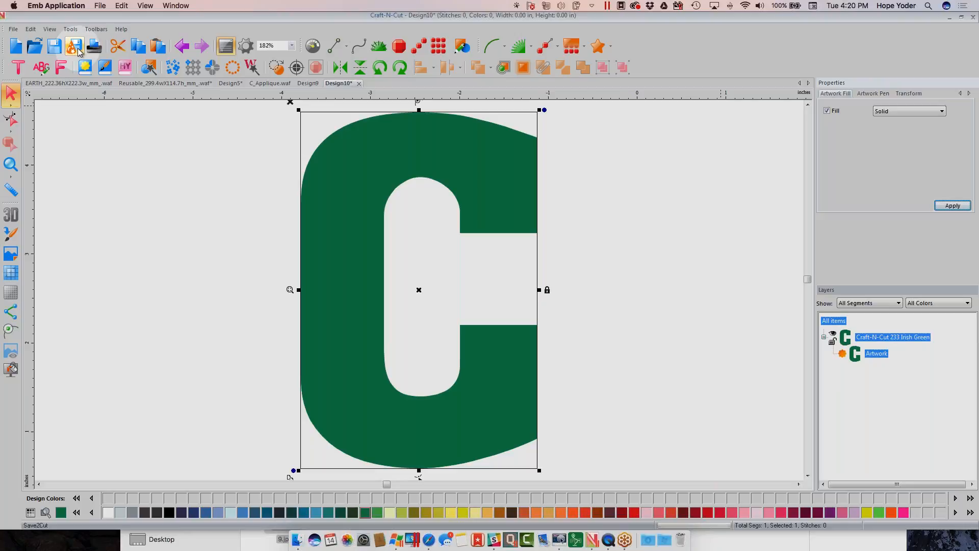
Step: Set up Save2Cut for the Brother ScanNCut with Batik (w/Appli-Stick) material and review its cutting settings and instructions
left_click(78, 50)
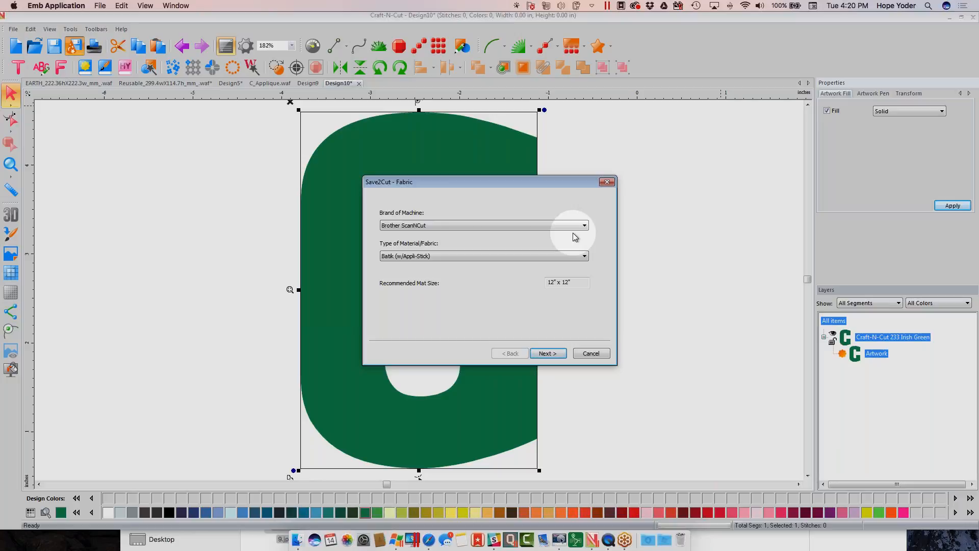
left_click(585, 226)
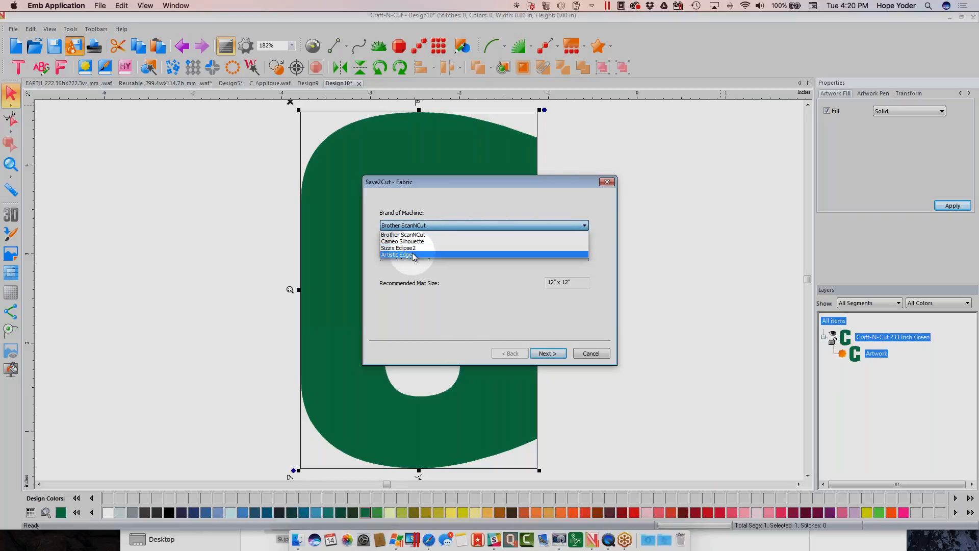
left_click(504, 207)
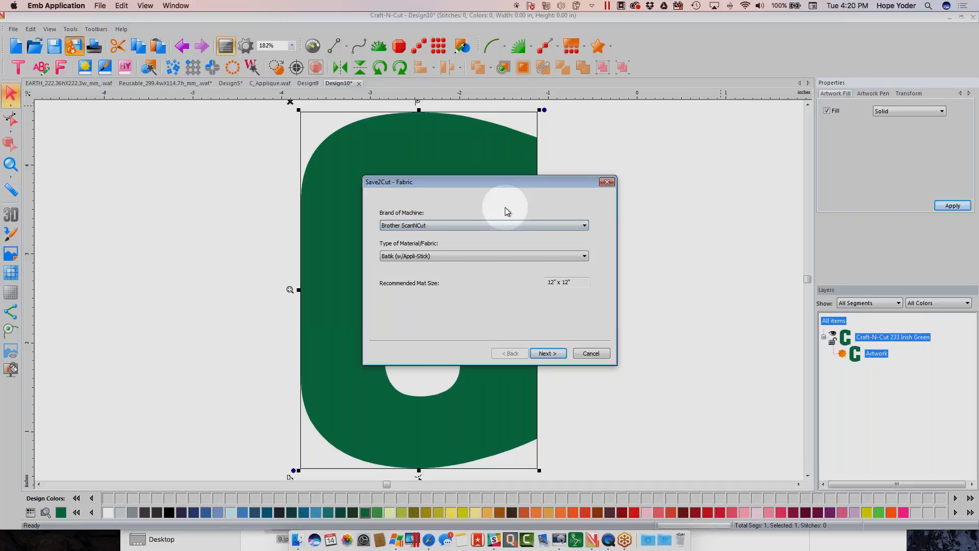
left_click(586, 257)
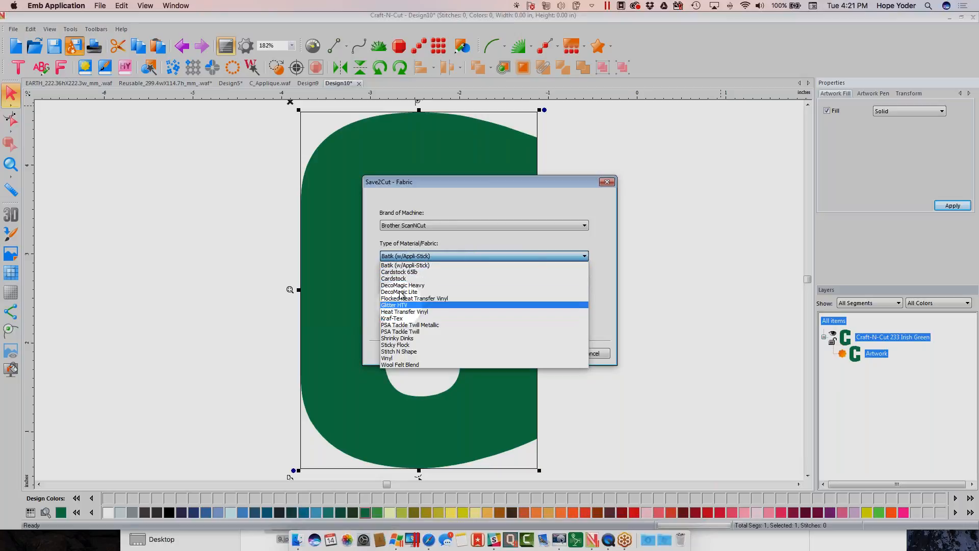
left_click(410, 264)
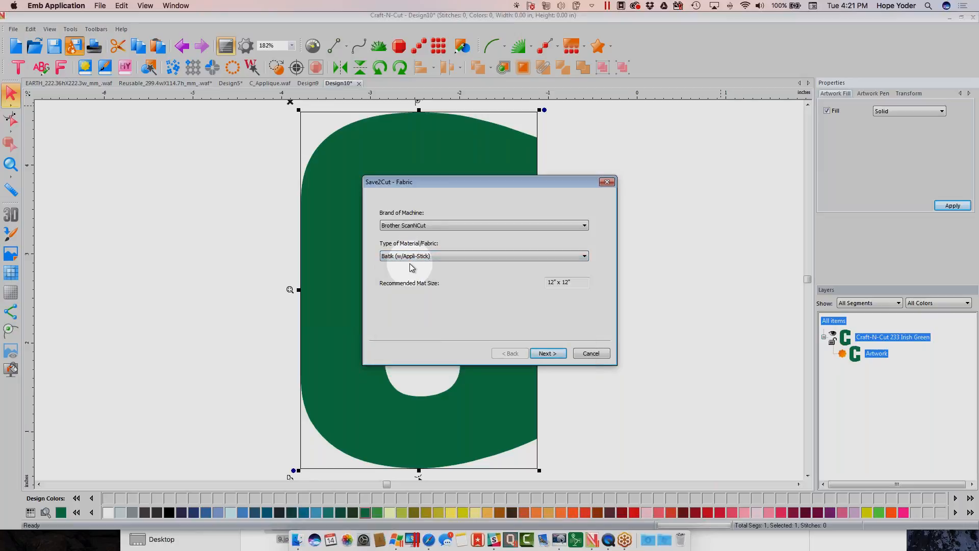
left_click(583, 256)
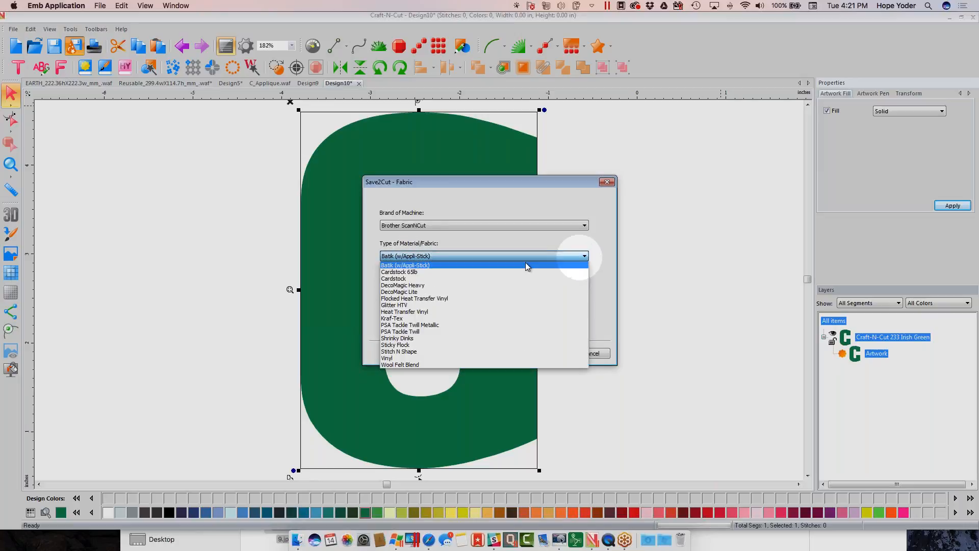
left_click(426, 266)
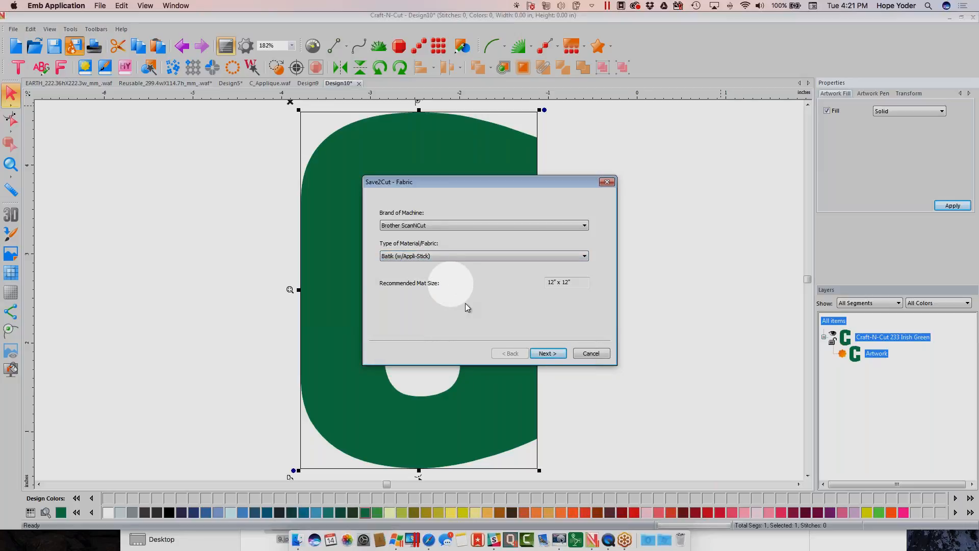
left_click(548, 353)
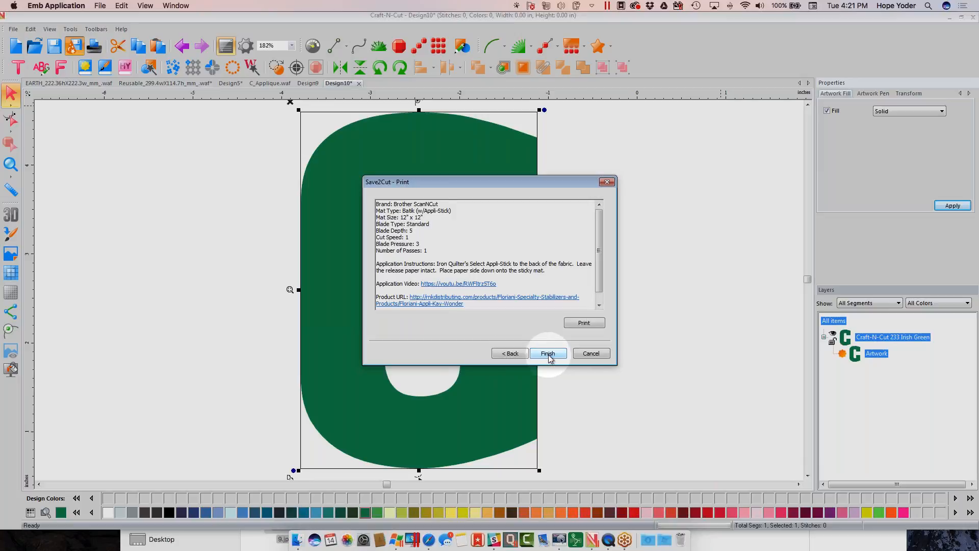
left_click(413, 204)
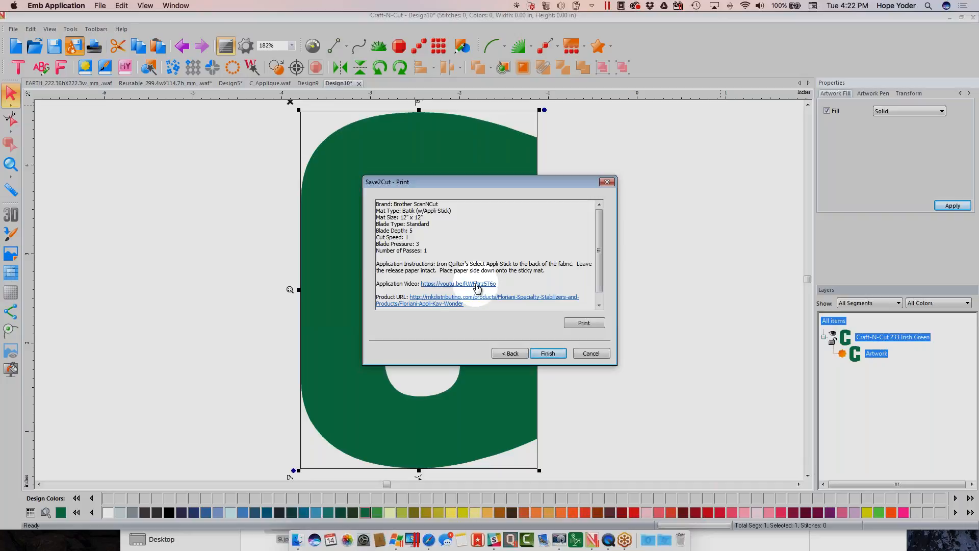
Step: Finish the Save2Cut setup and create and open a new folder named Webinar inside 2017_VDTA
left_click(545, 357)
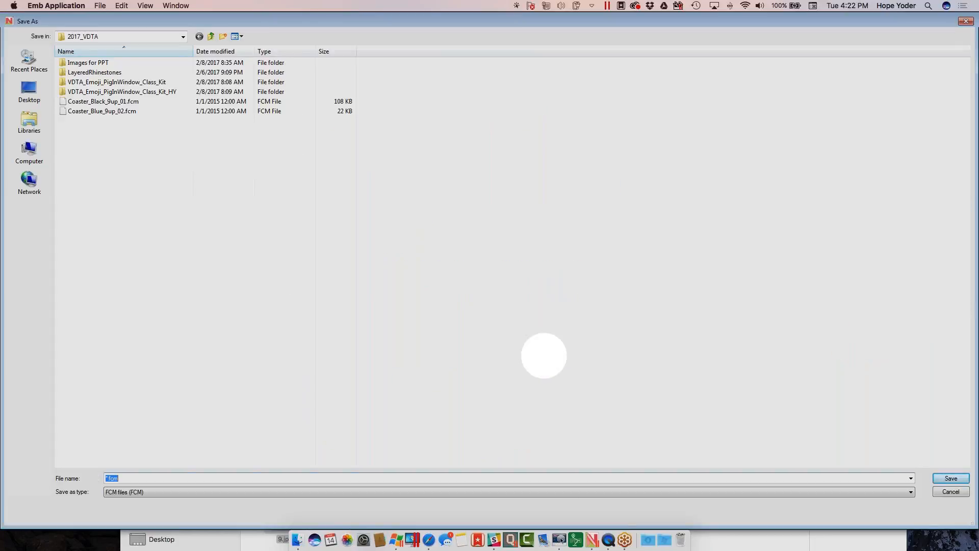
left_click(223, 36)
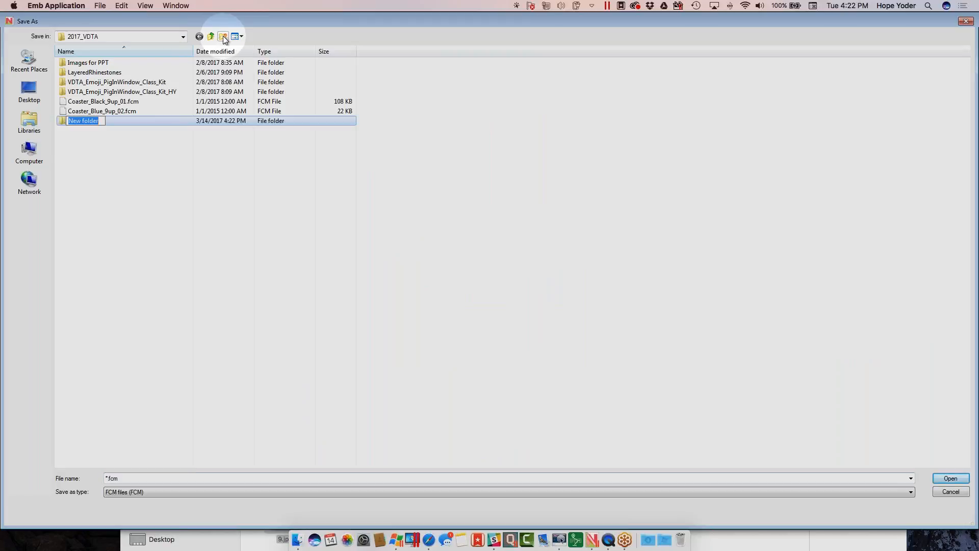
type("Webinar")
double_click(65, 124)
Step: Save the cut file as C in FCM format in the Webinar folder and close the print preview
left_click(140, 478)
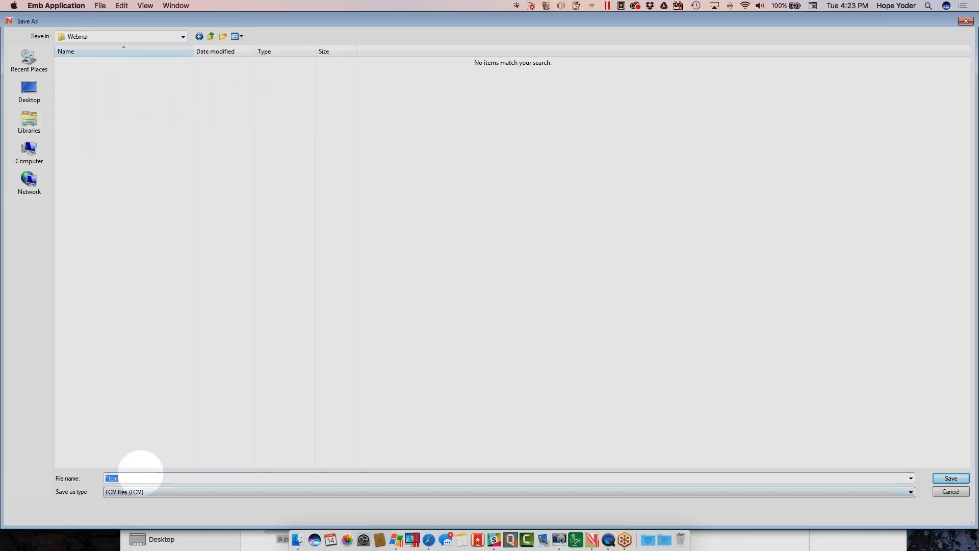
type("C")
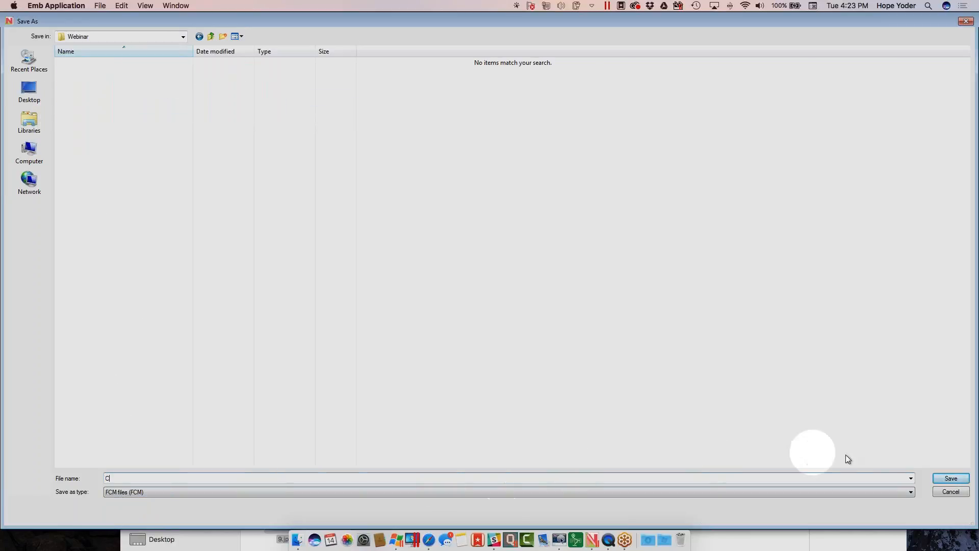
left_click(948, 478)
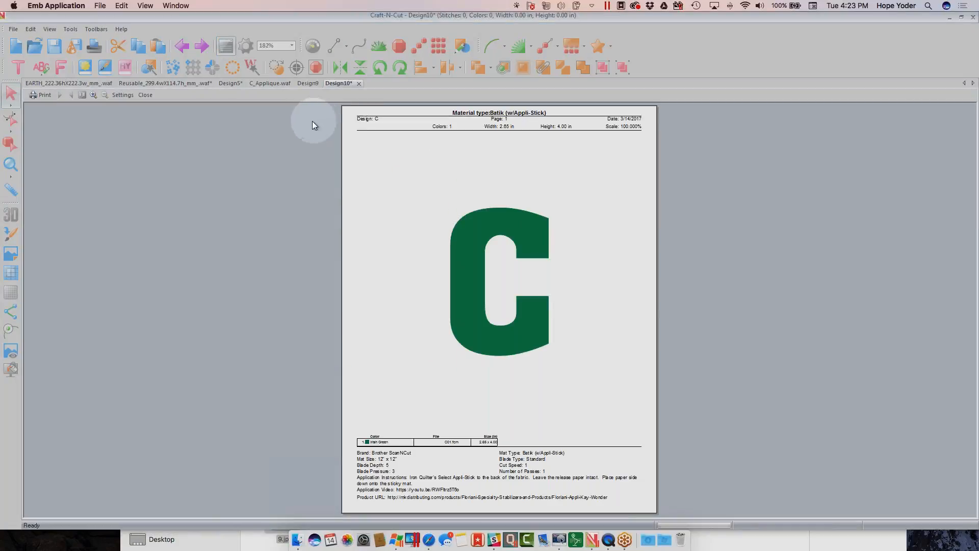
left_click(145, 95)
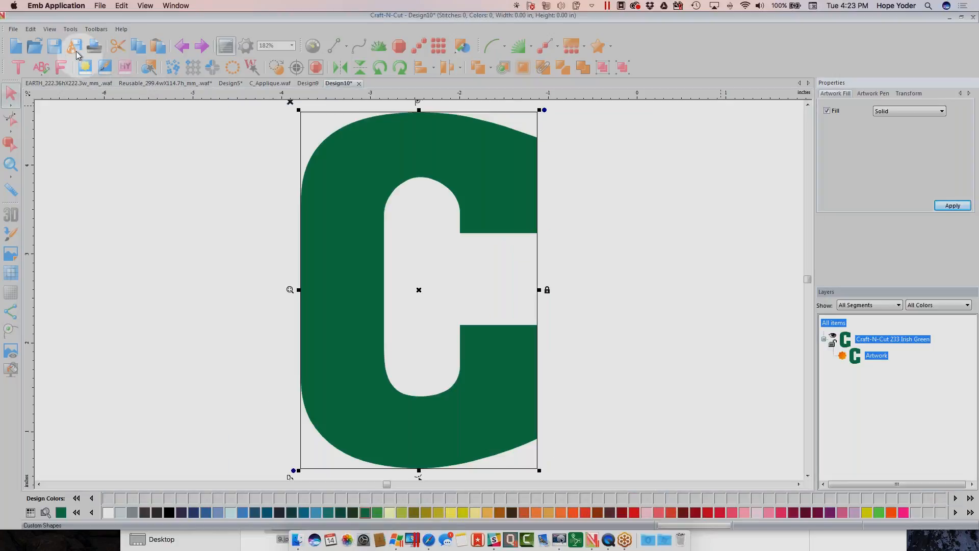
Step: Run Save2Cut again for the same machine and material, review the SVG, FCM, DXF and PLT file types, and cancel without saving
left_click(75, 46)
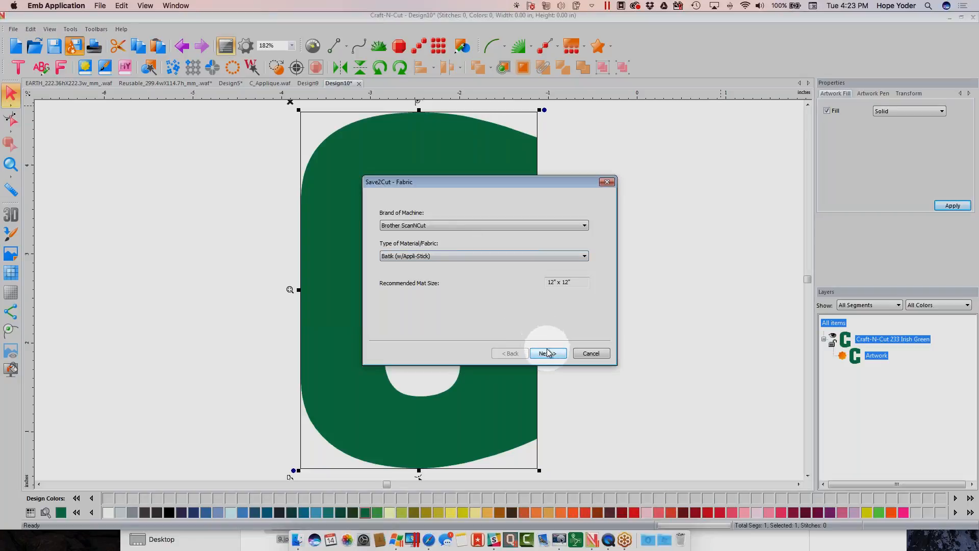
left_click(549, 353)
left_click(548, 354)
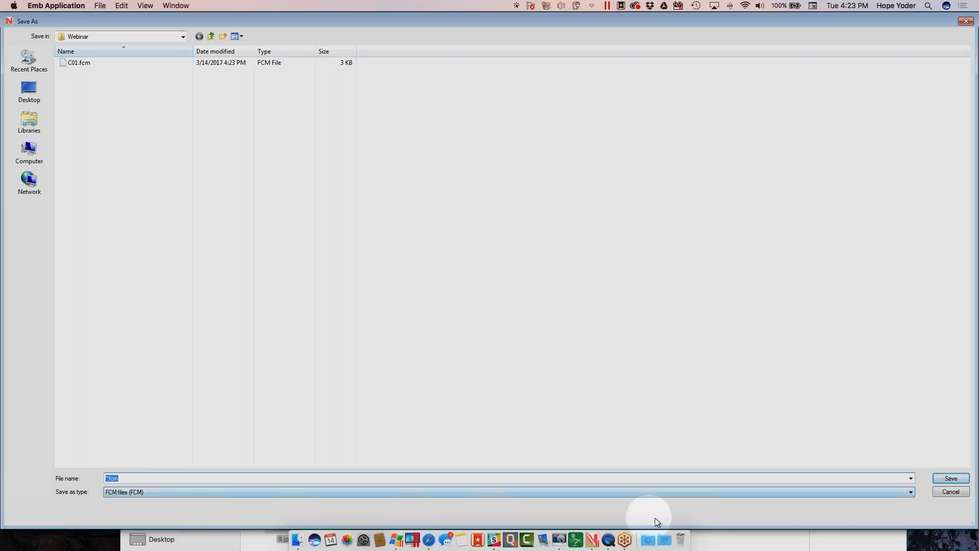
left_click(910, 492)
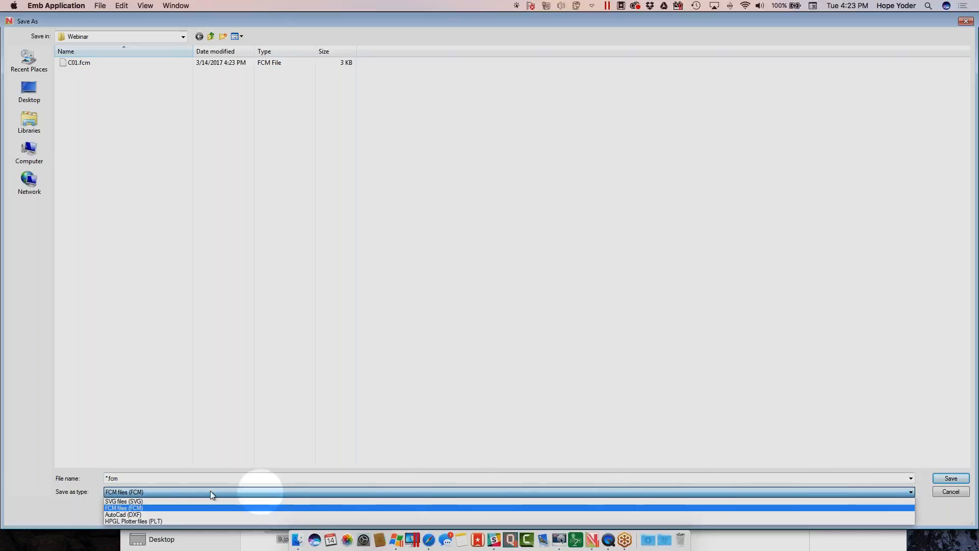
left_click(137, 501)
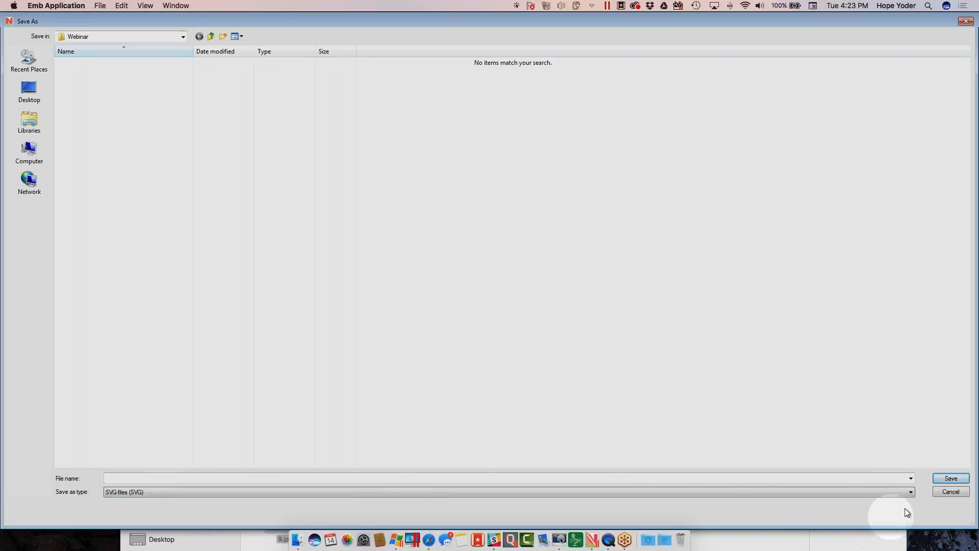
left_click(911, 492)
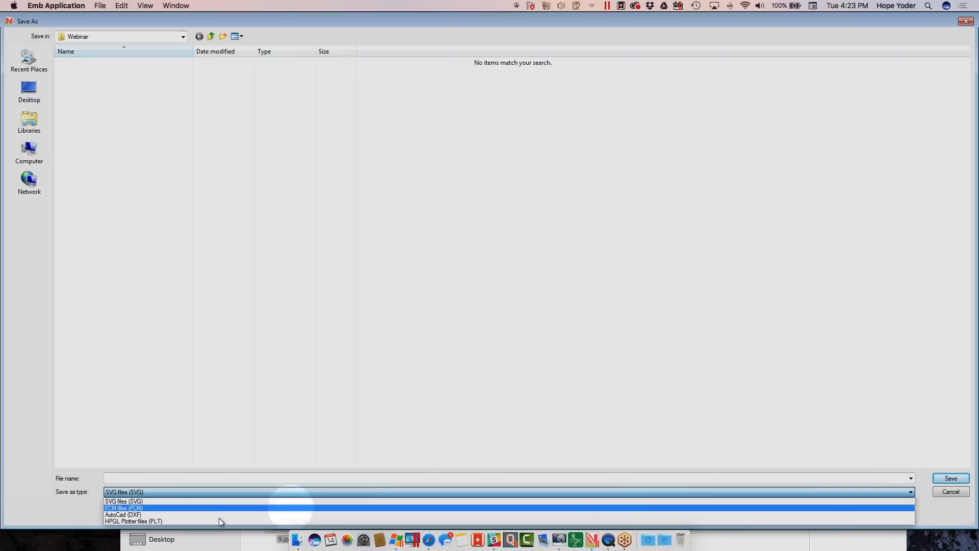
left_click(112, 515)
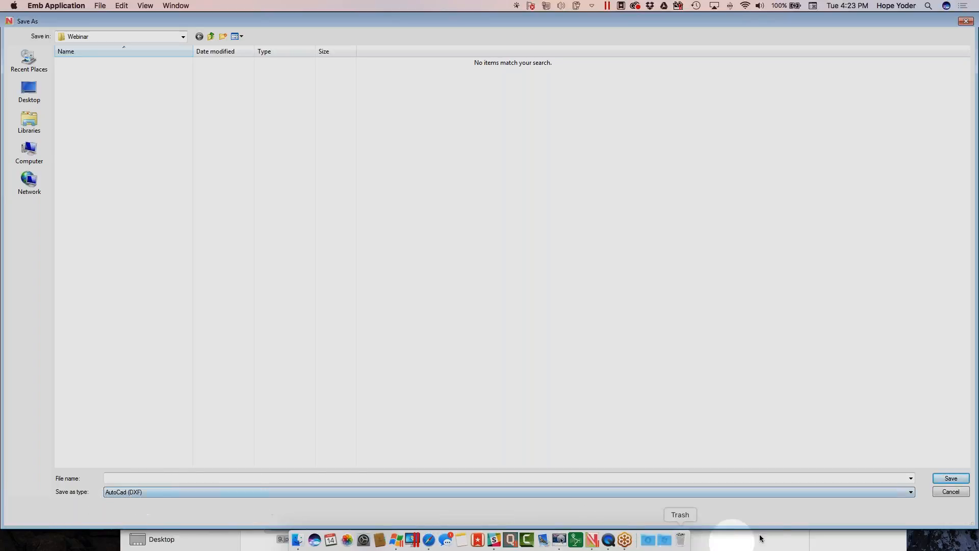
left_click(909, 493)
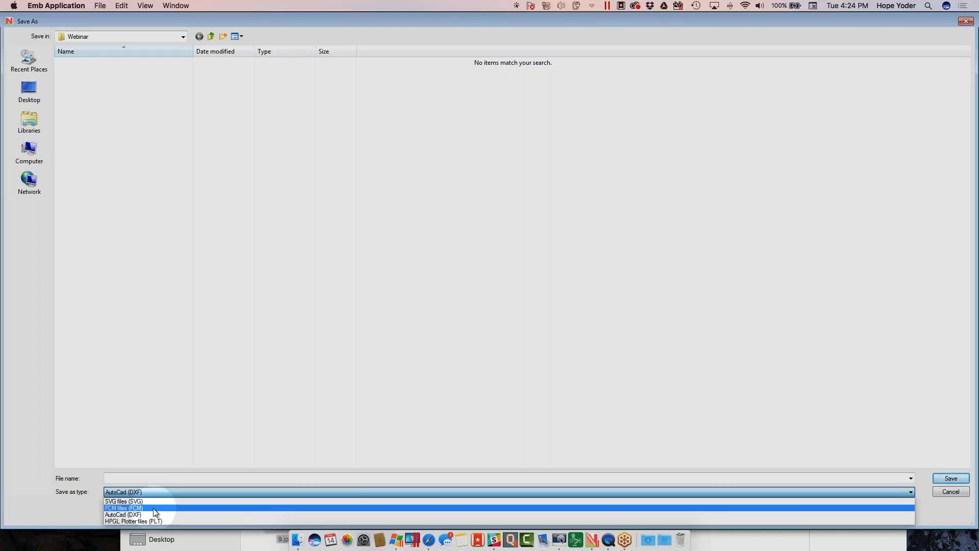
left_click(950, 493)
left_click(950, 493)
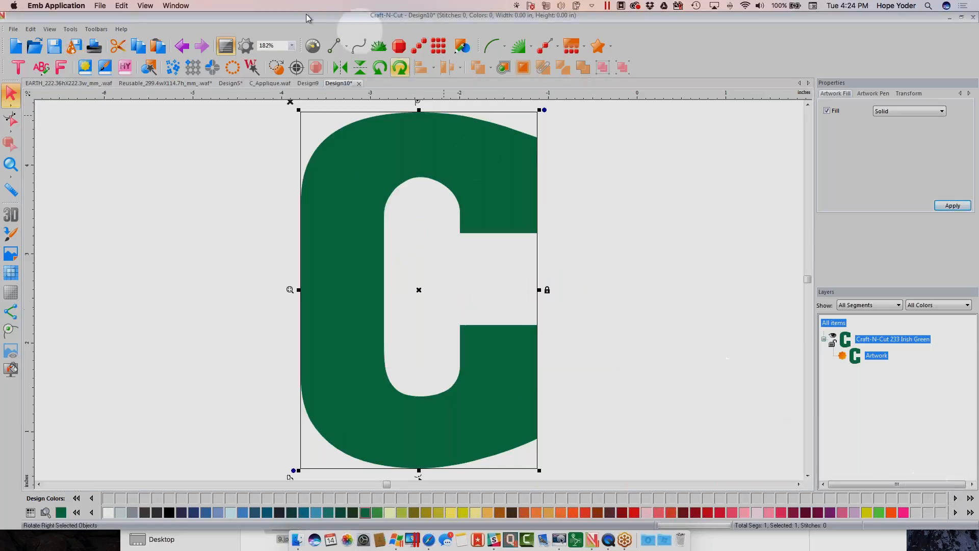
Step: Start a new design and open the C.waf file from the Webinar folder to check the saved artwork
left_click(24, 48)
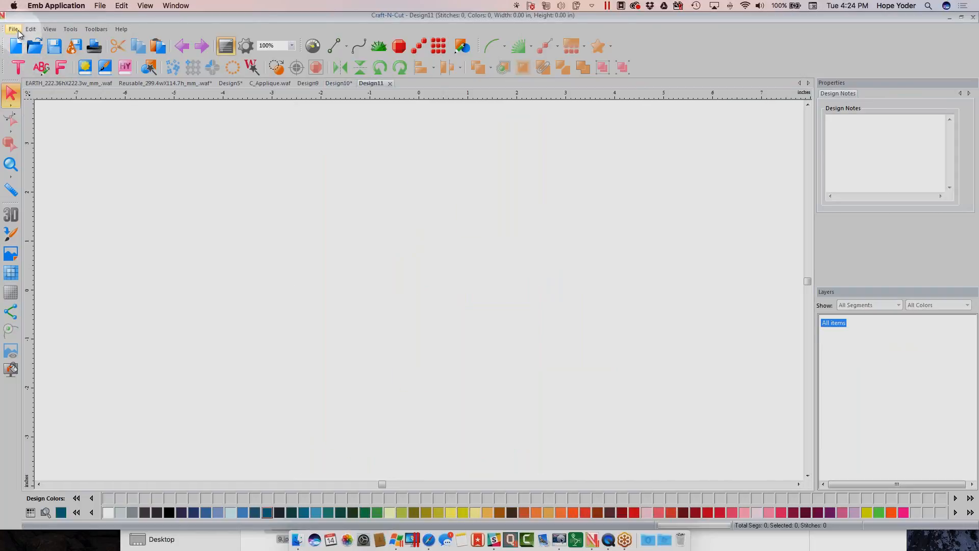
left_click(15, 30)
left_click(29, 53)
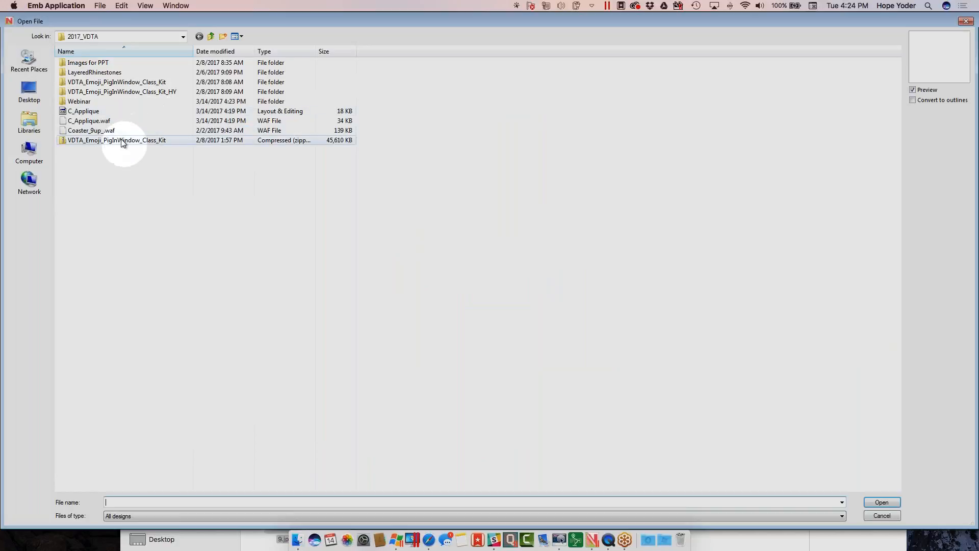
double_click(86, 102)
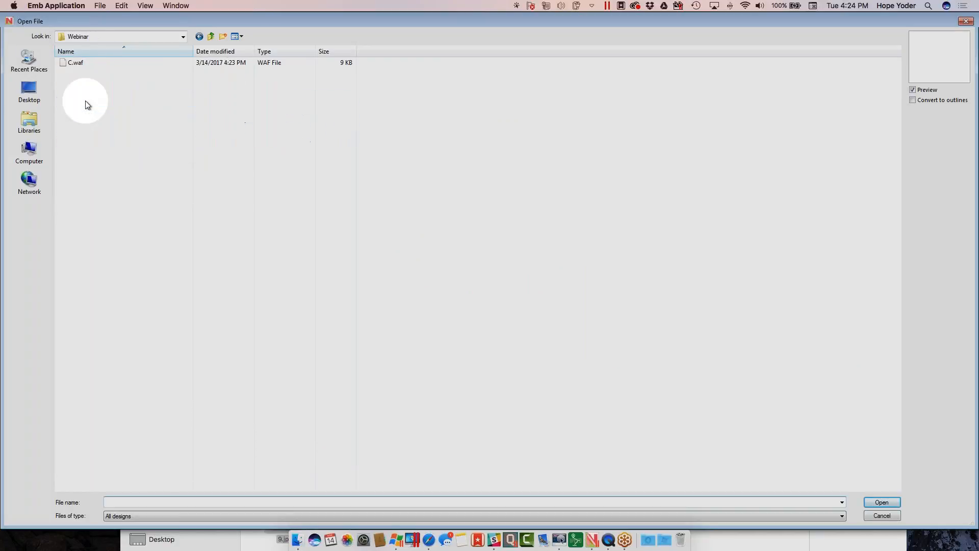
left_click(74, 62)
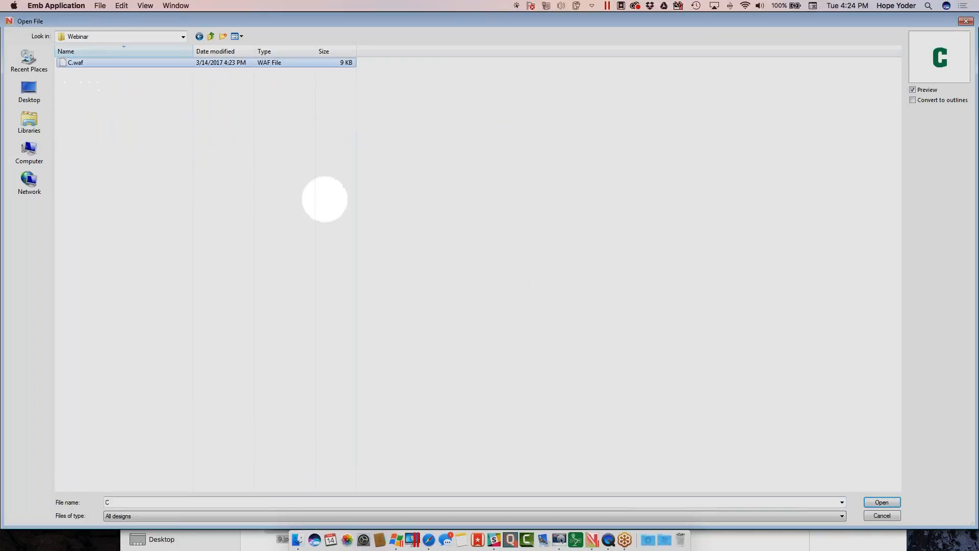
left_click(898, 505)
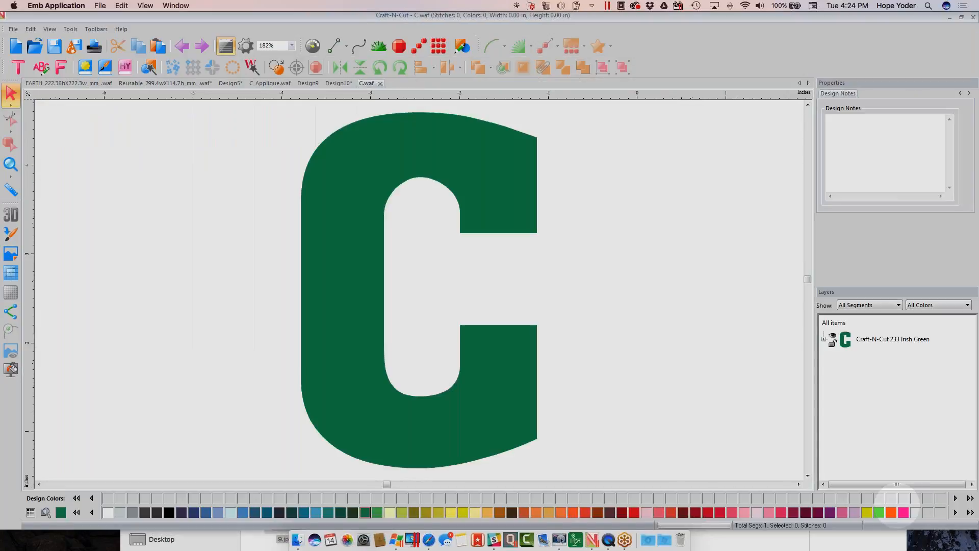
Step: Return to Design10 and preview the C01.fcm cut file from the Webinar folder as artwork to import
left_click(339, 83)
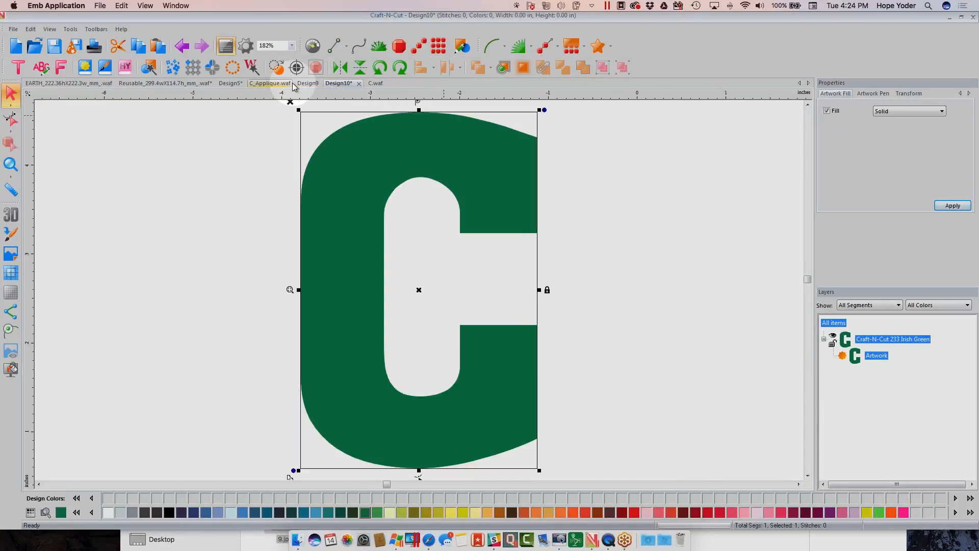
left_click(13, 29)
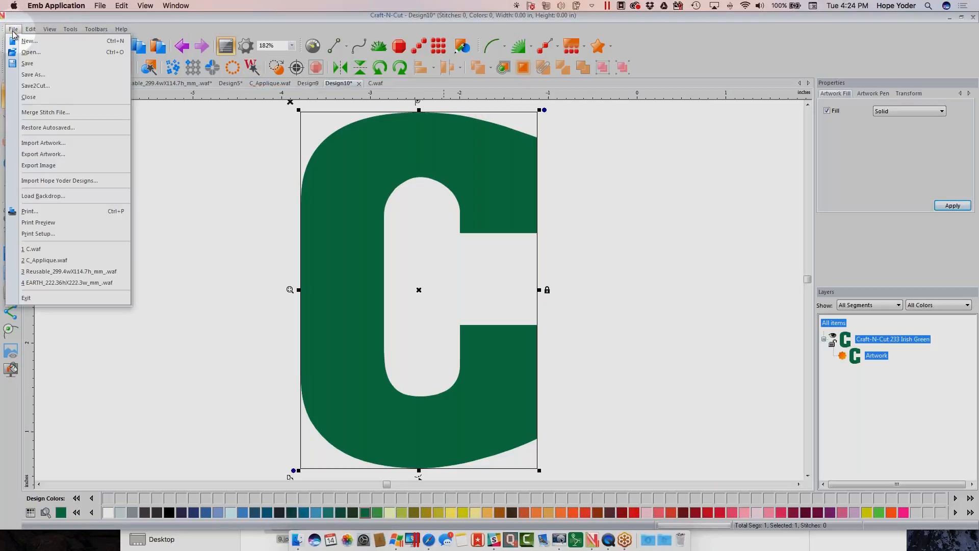
left_click(47, 143)
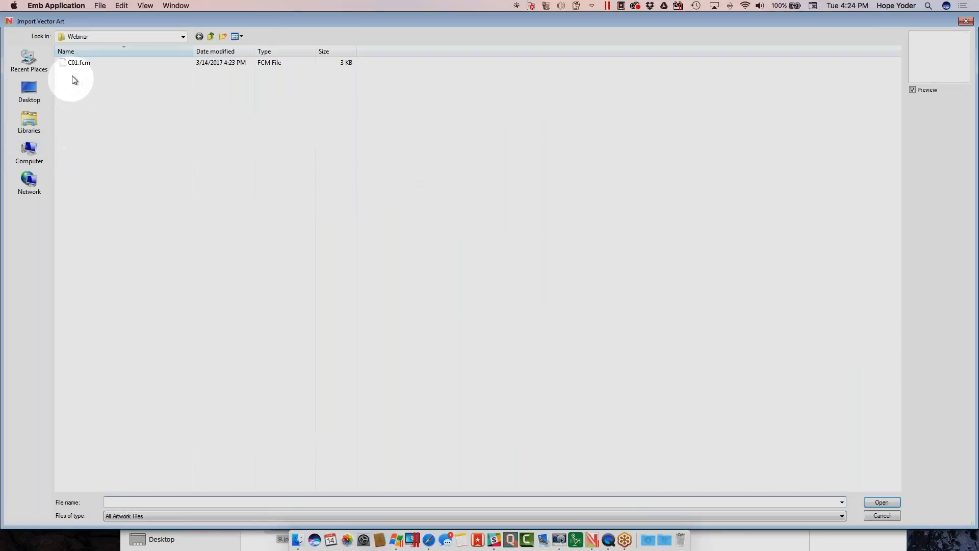
left_click(75, 64)
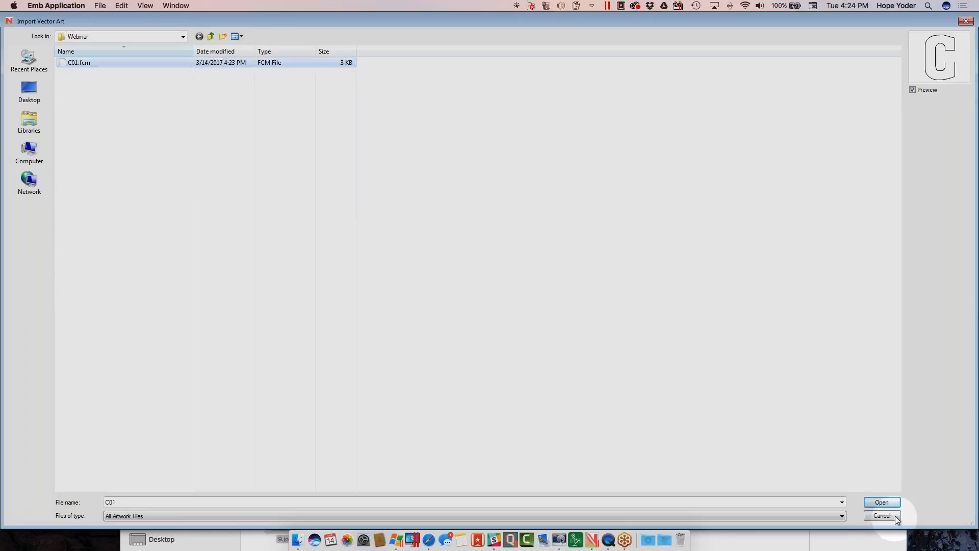
left_click(882, 502)
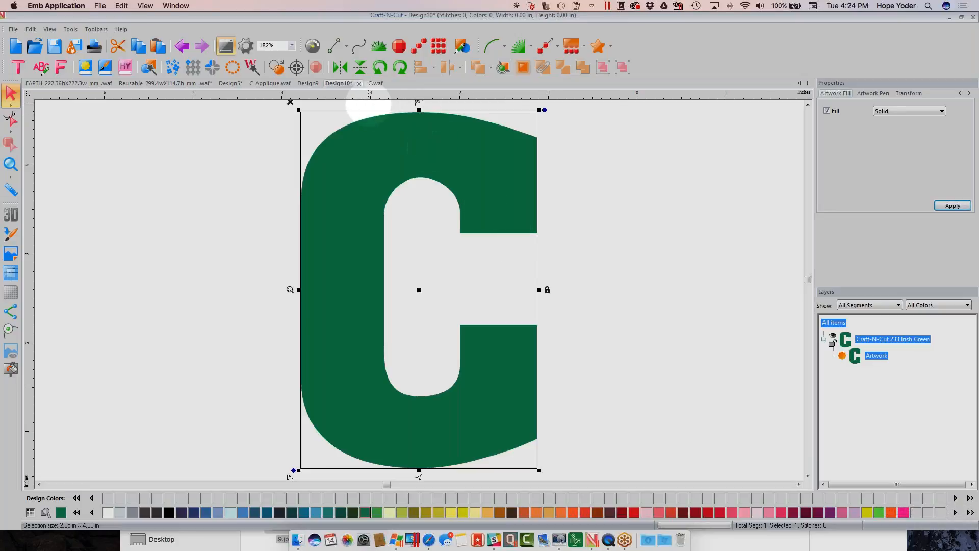
Step: Close Design10 without saving its changes, and close the C.waf and Design9 designs to return to C_Applique.waf
left_click(360, 83)
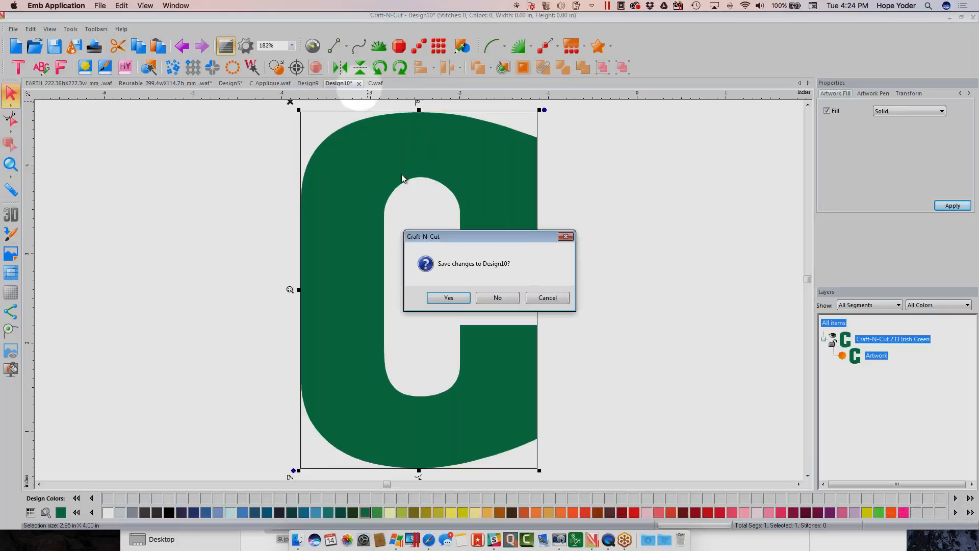
left_click(510, 300)
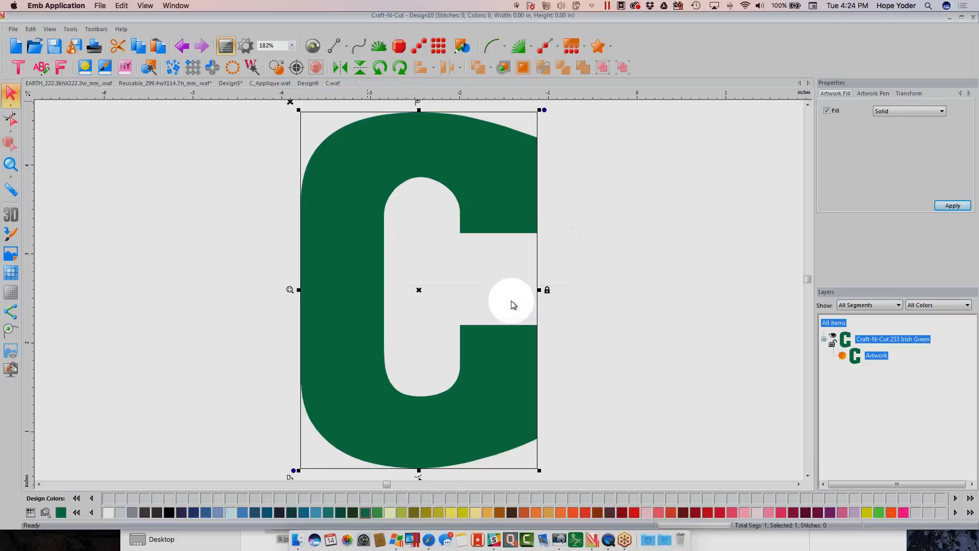
left_click(346, 84)
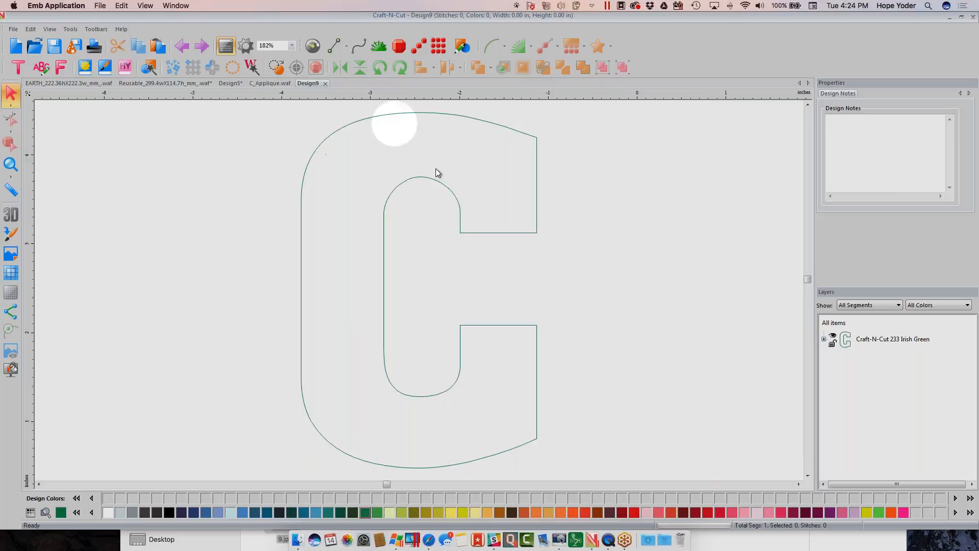
left_click(325, 83)
Step: Examine the satin stitching along the edges of the C appliqué up close and expand its layer group
left_click(11, 164)
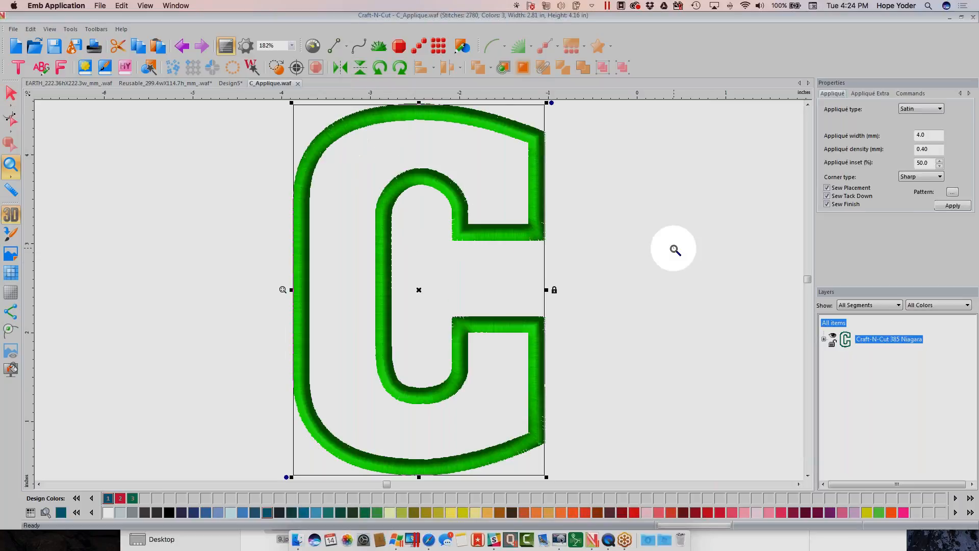
left_click(676, 249)
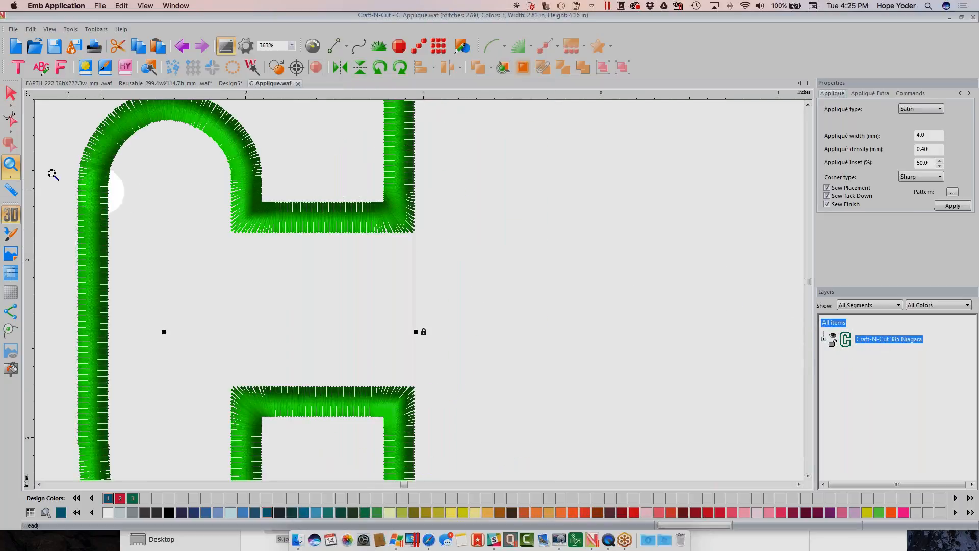
double_click(7, 168)
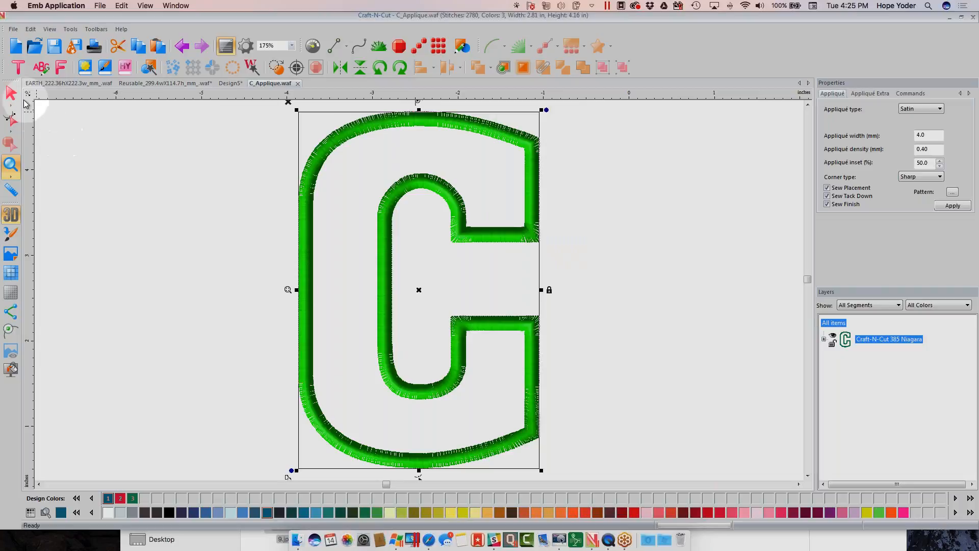
left_click(13, 95)
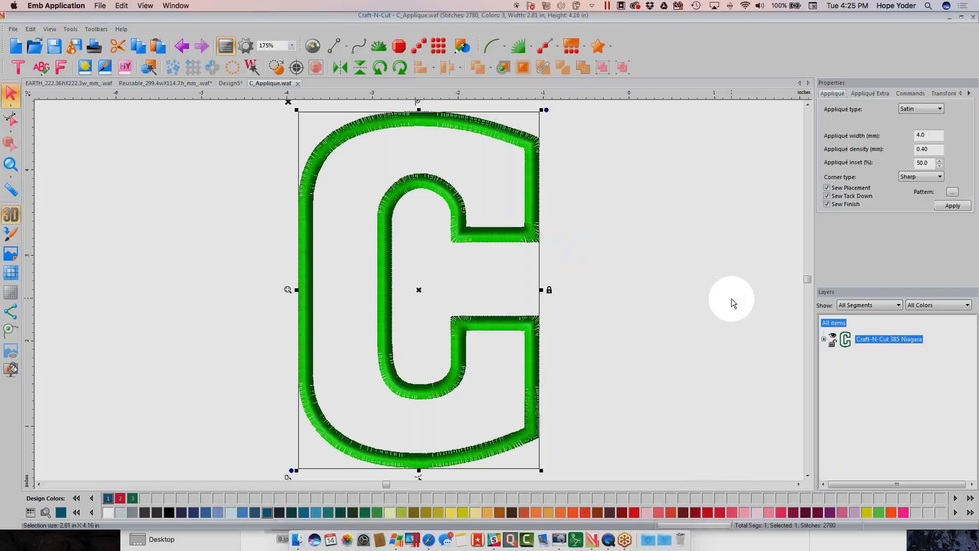
scroll(732, 300, "up", 1)
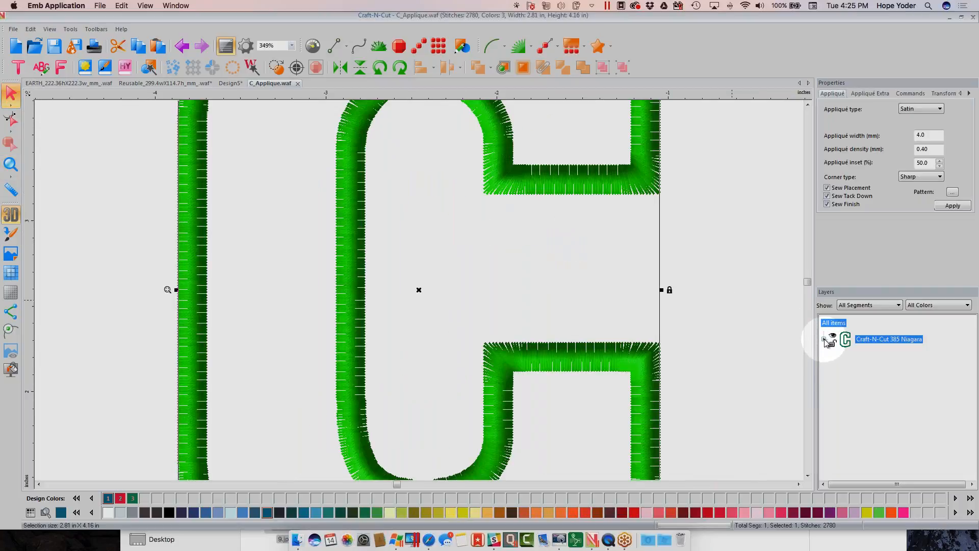
left_click(824, 340)
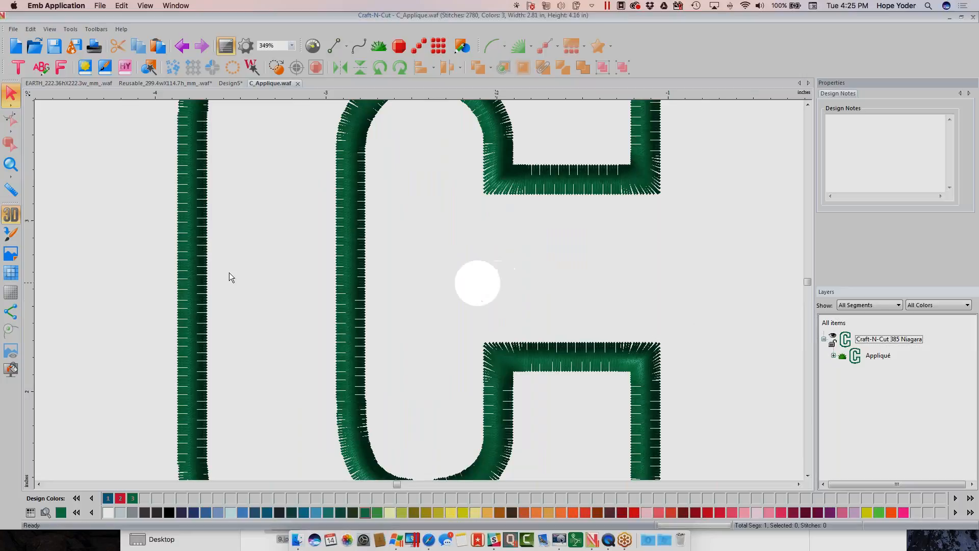
left_click(11, 167)
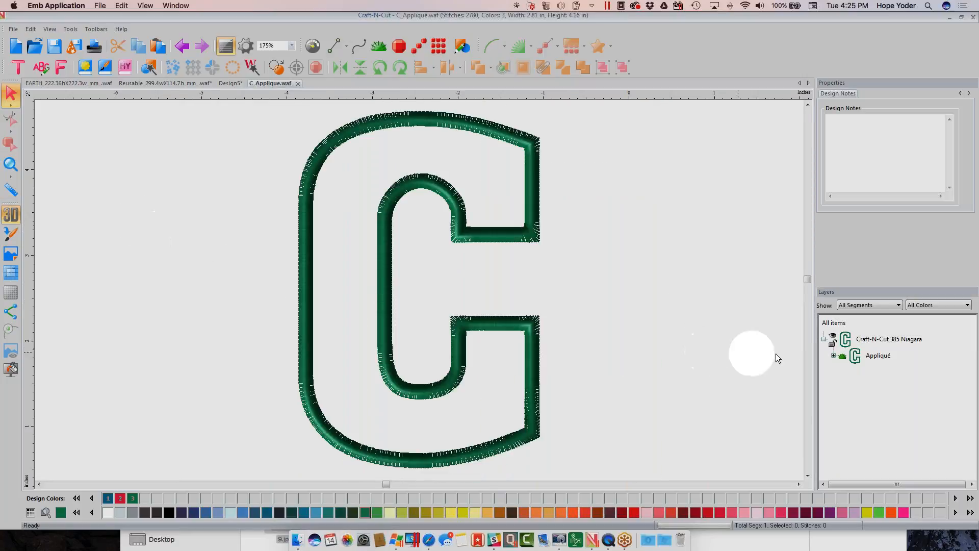
Step: Select the C appliqué and change its appliqué type to Blanket
left_click(861, 340)
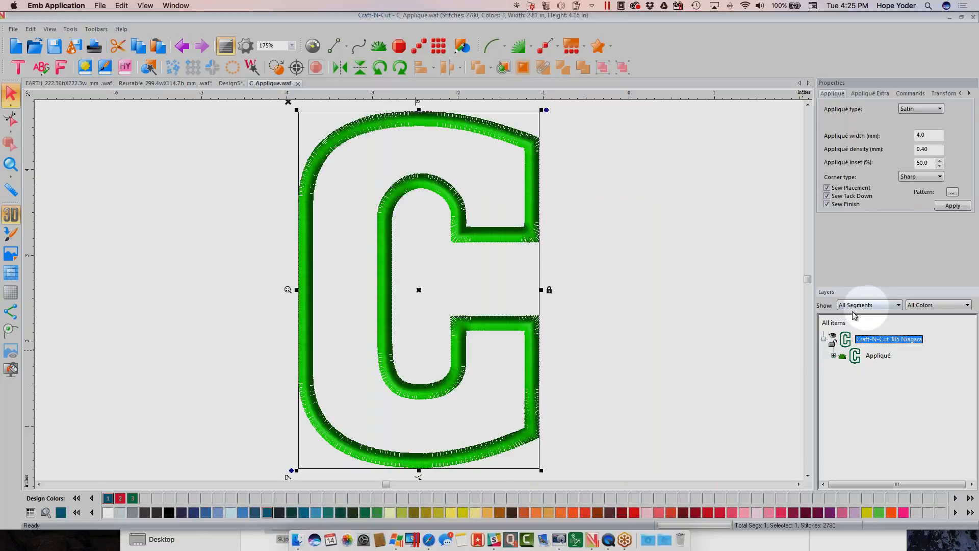
left_click(938, 109)
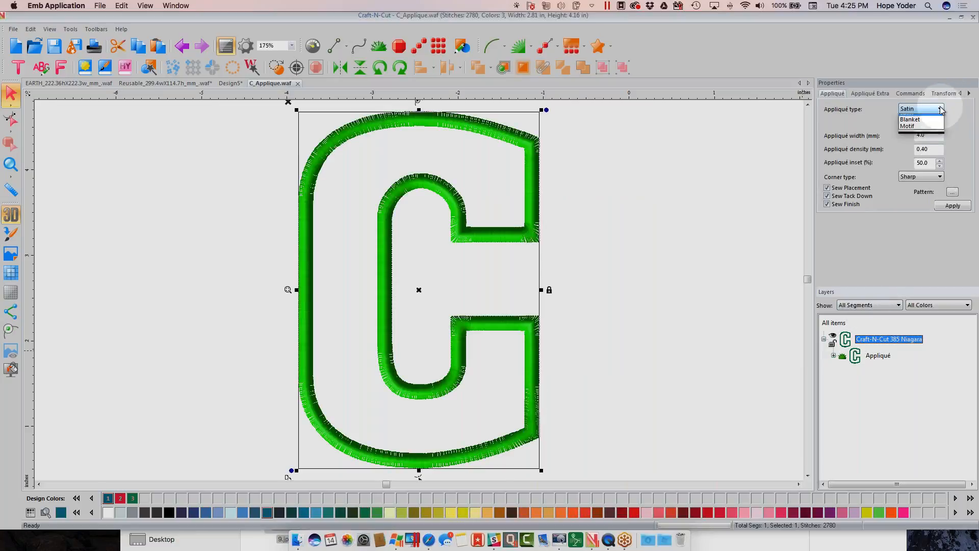
left_click(929, 124)
left_click(951, 206)
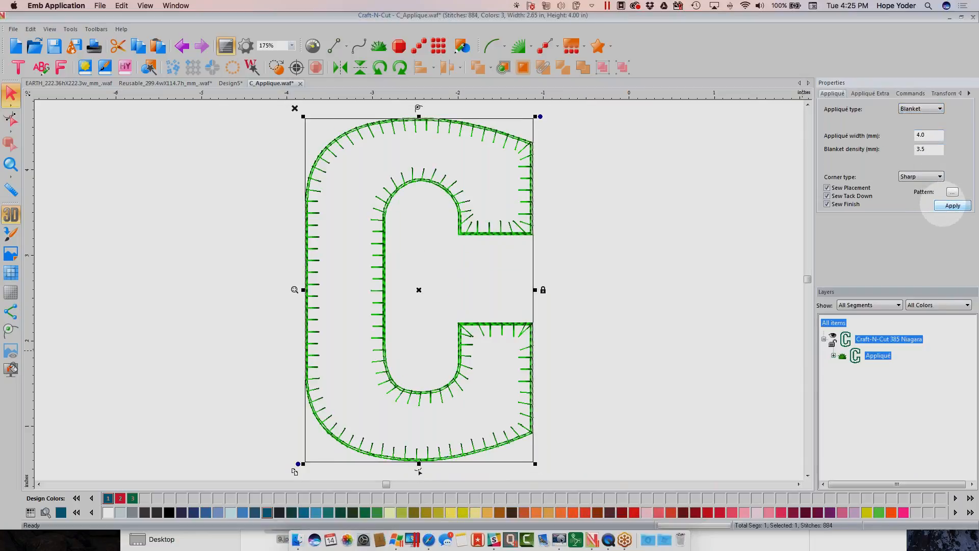
Step: Fill the C appliqué with the AF_Gold Velvet fabric pattern
left_click(953, 191)
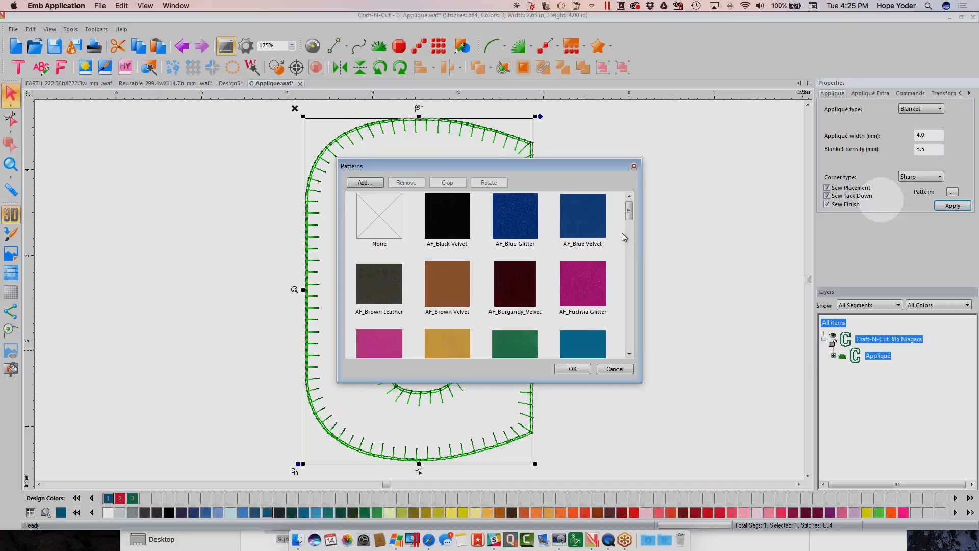
left_click(464, 346)
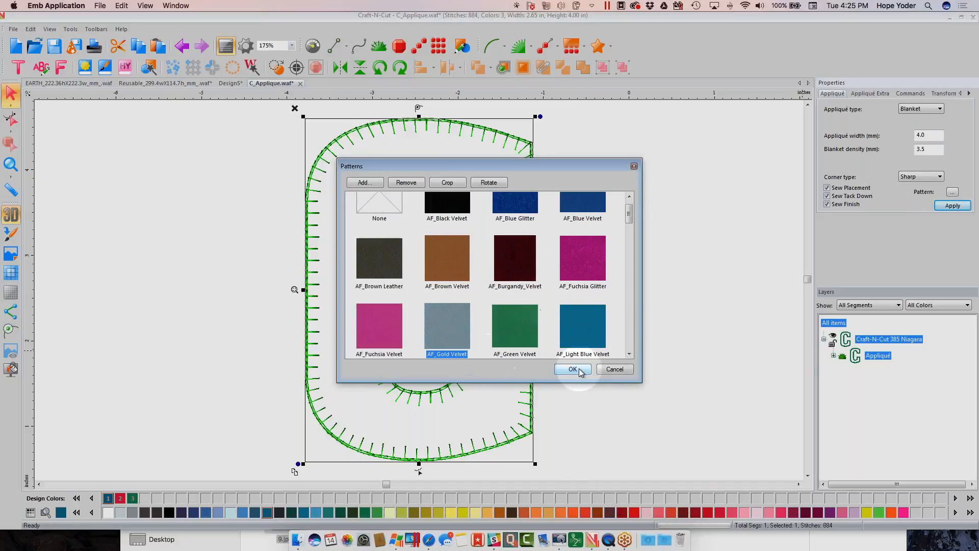
left_click(573, 369)
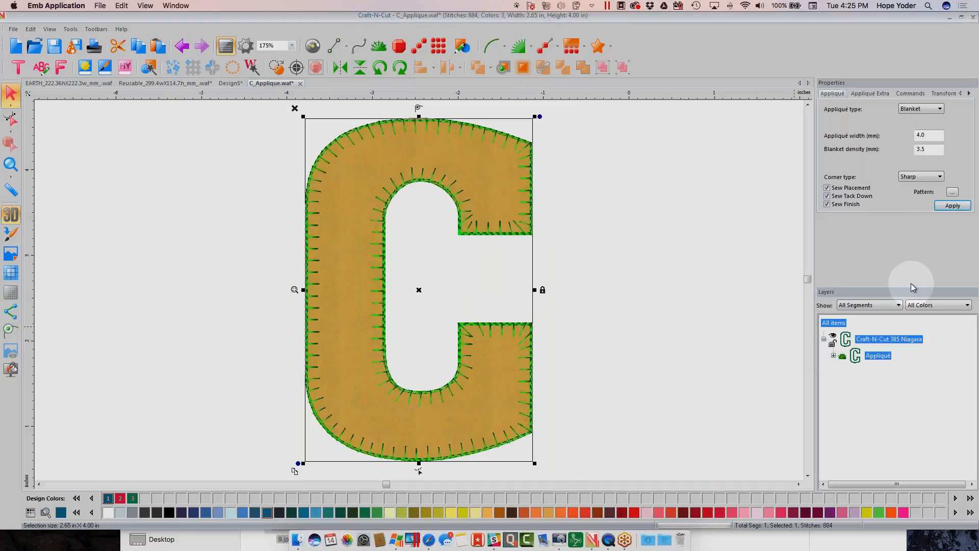
Step: Set the C appliqué's width to 3.5 mm and its blanket density to 4 mm, and apply the changes
left_click(952, 192)
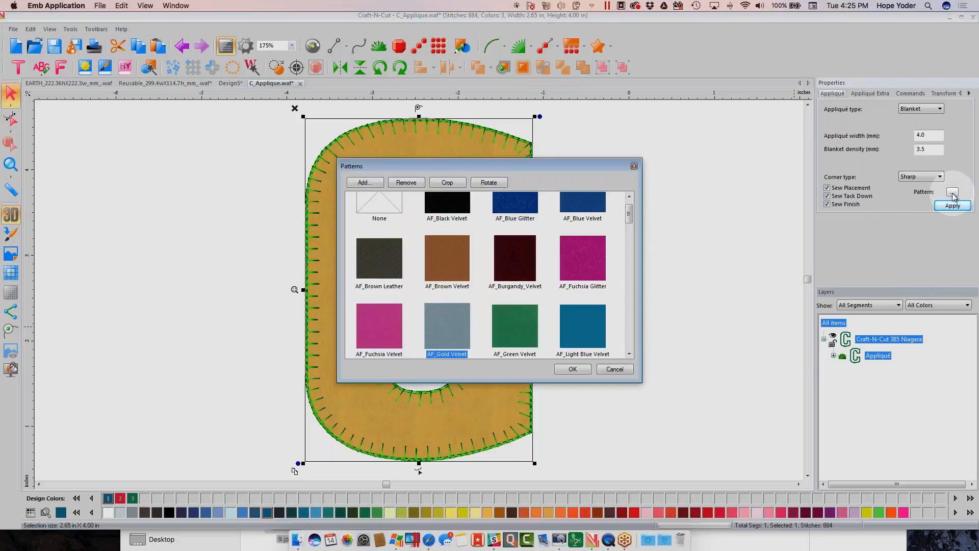
left_click(614, 369)
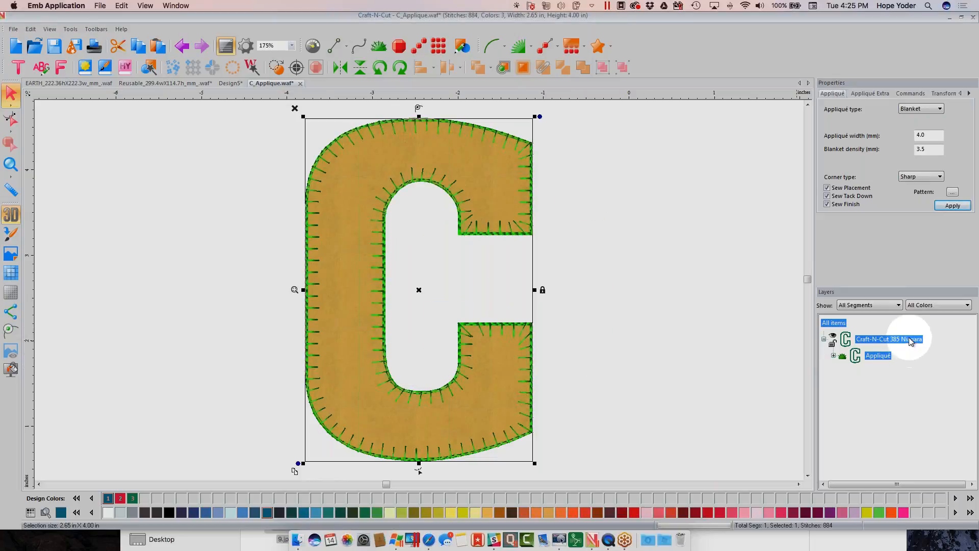
double_click(927, 135)
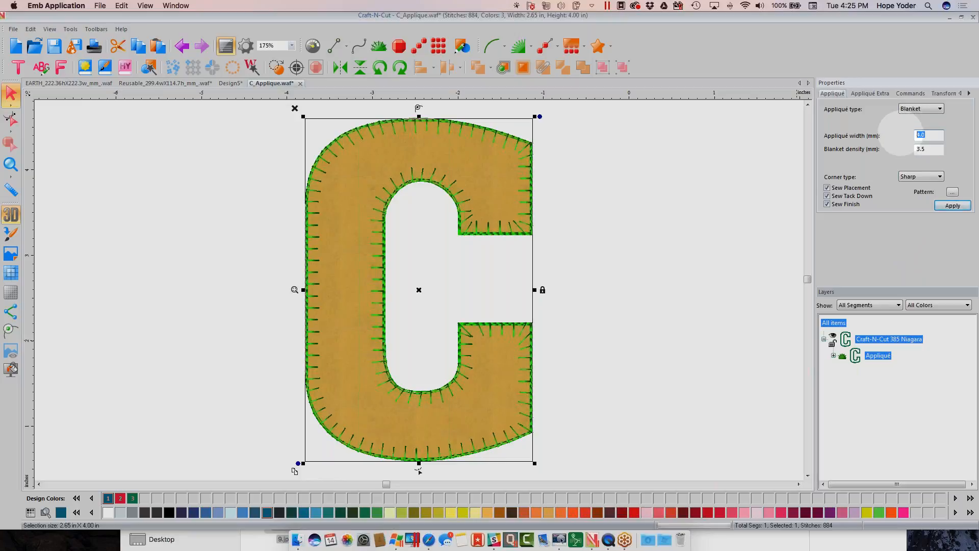
type("3.5")
key("Tab")
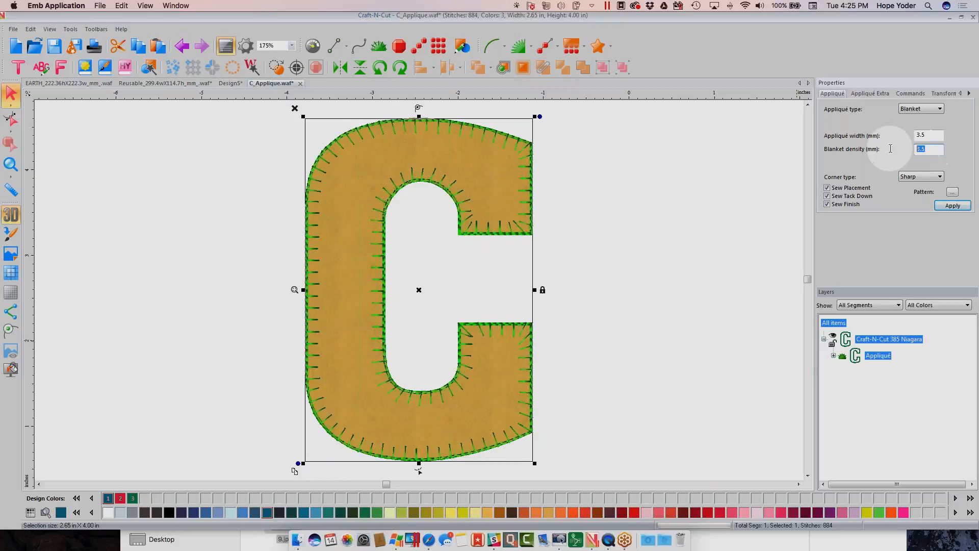
type("4")
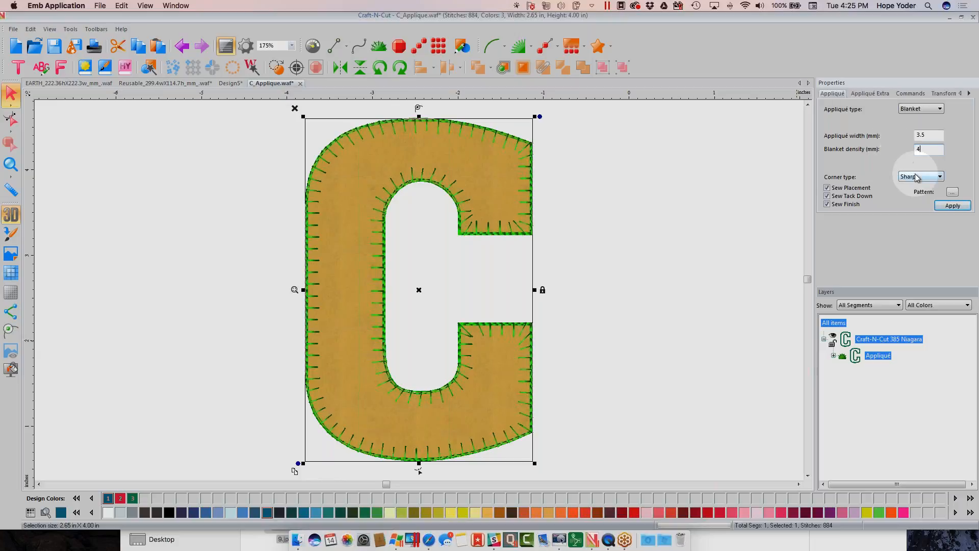
left_click(951, 206)
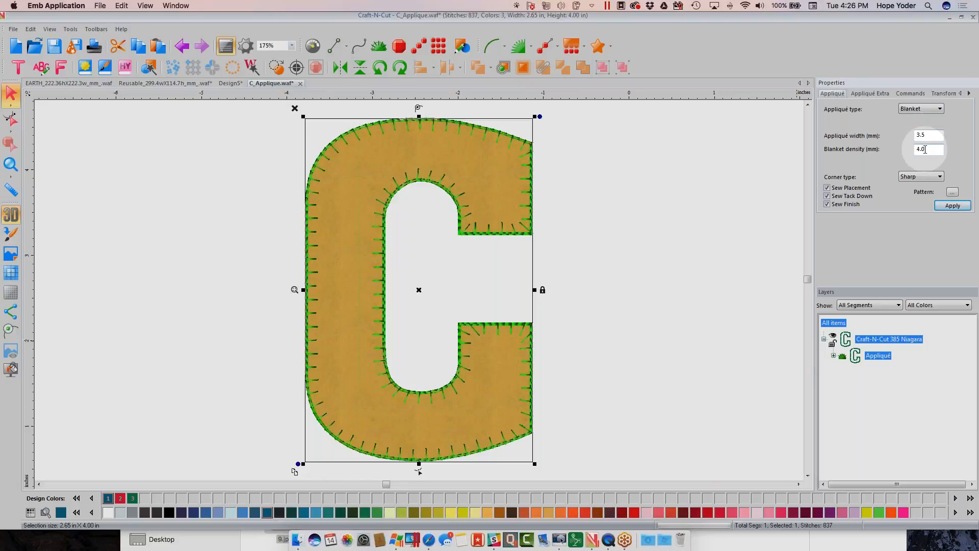
Step: Save the C's blanket stitch settings as an appliqué preset named Blanket_3.5w; 4d
left_click(532, 49)
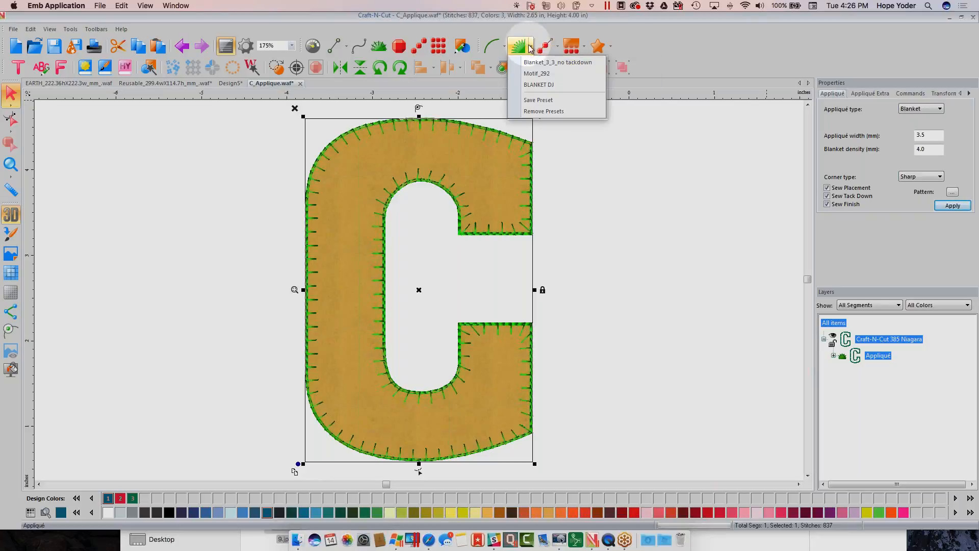
left_click(534, 102)
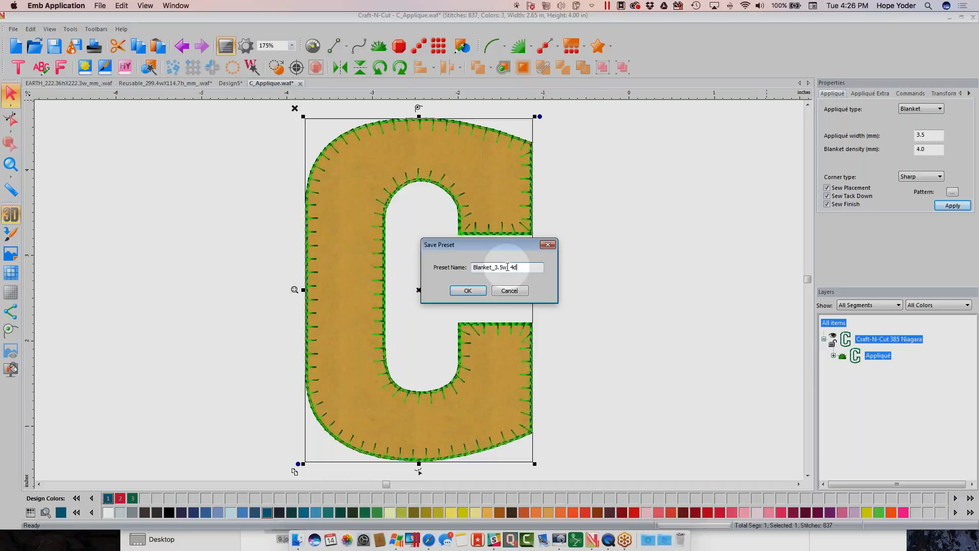
left_click(482, 290)
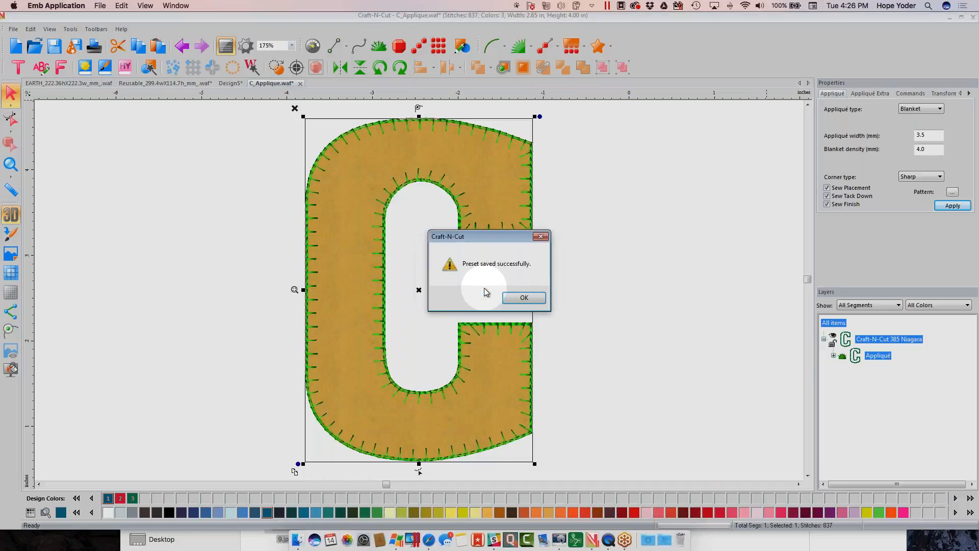
left_click(516, 300)
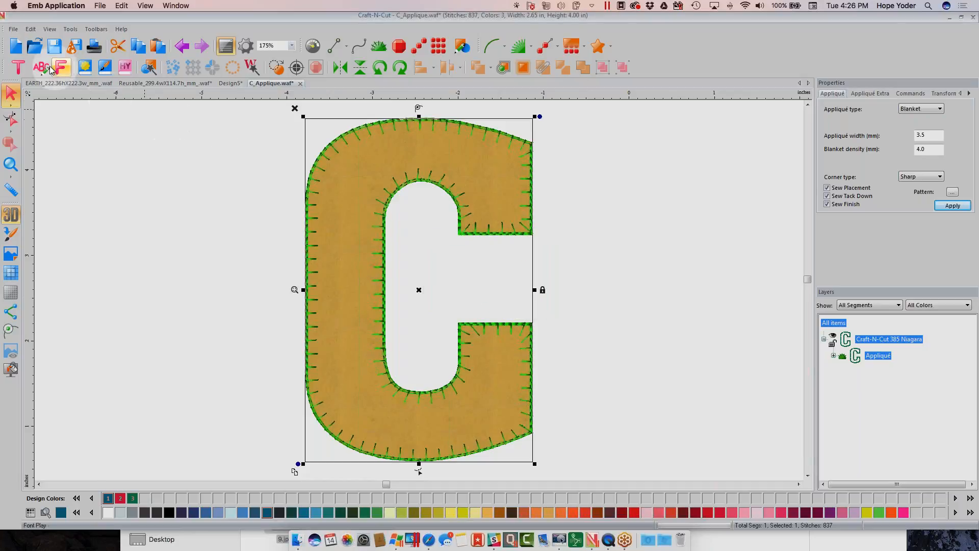
Step: Insert a solid artwork square, place it beside the C, and shrink it to about 2.65 by 2.65 inches
left_click(85, 67)
left_click(481, 204)
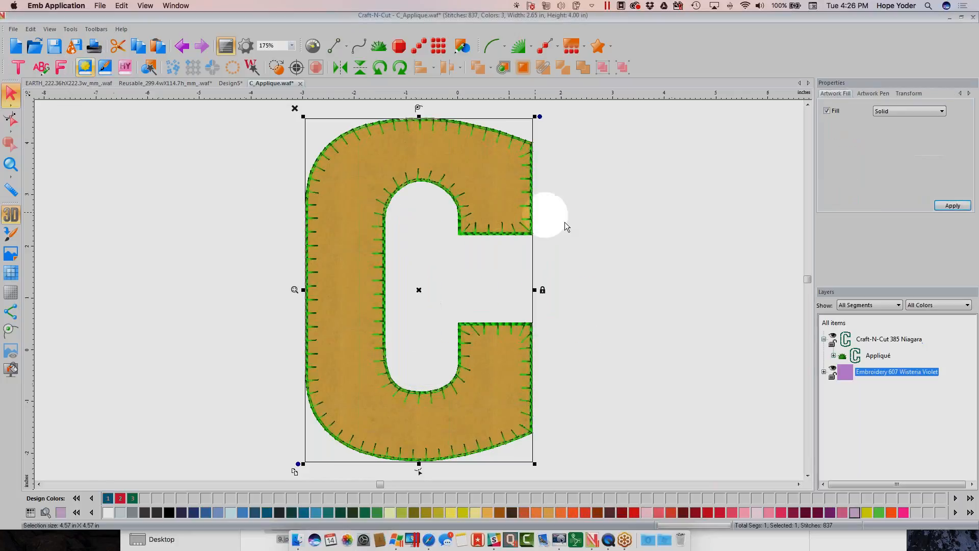
left_click_drag(562, 256, 718, 172)
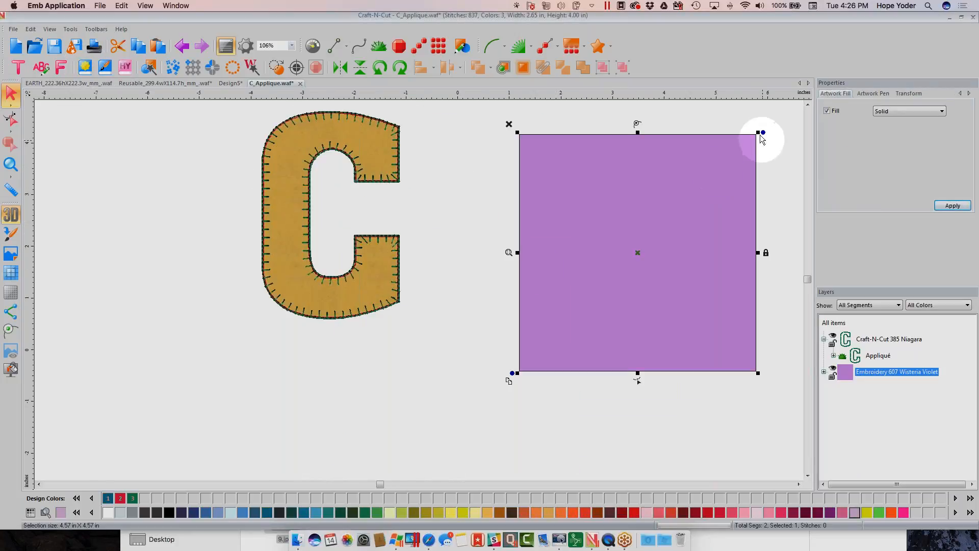
left_click_drag(758, 132, 657, 233)
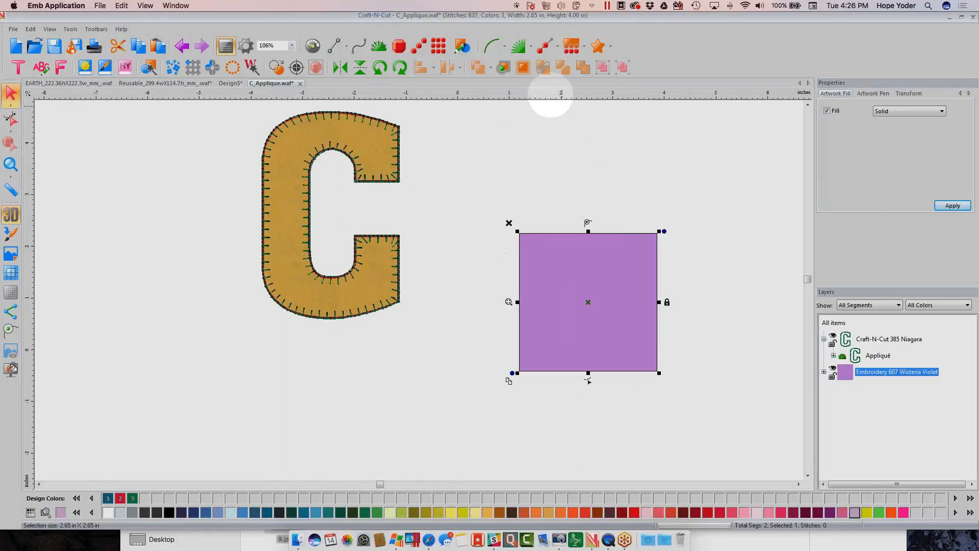
Step: Try converting the purple square to an appliqué with the default satin settings, and undo the conversion
left_click(523, 49)
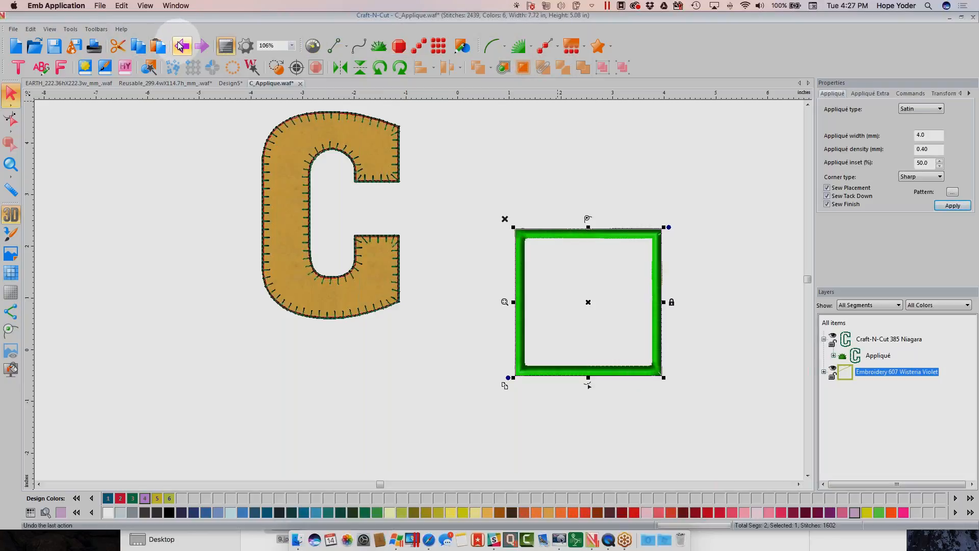
left_click(181, 46)
left_click(577, 298)
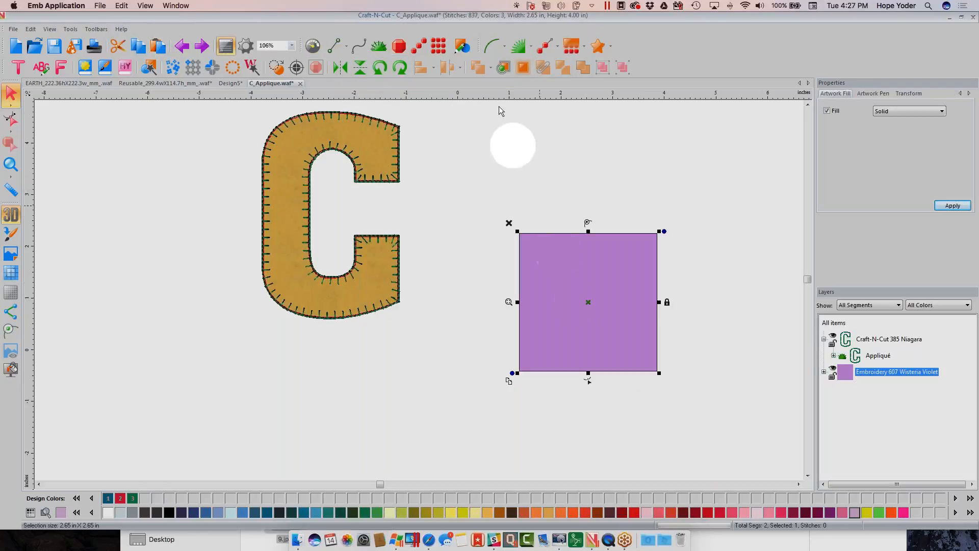
Step: Apply the Blanket_3.5w; 4d appliqué preset to the square and fill it with the AF_Fuchsia Glitter pattern
left_click(532, 49)
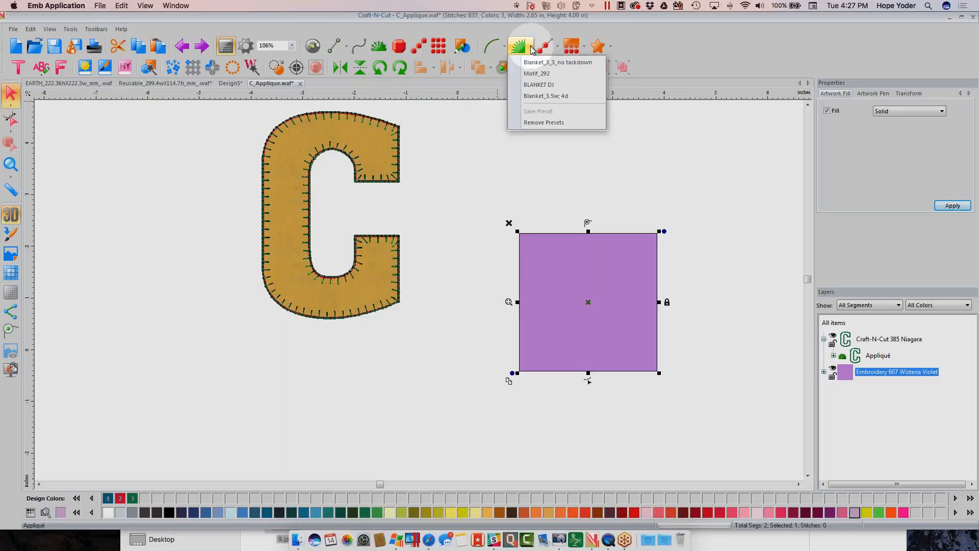
left_click(536, 97)
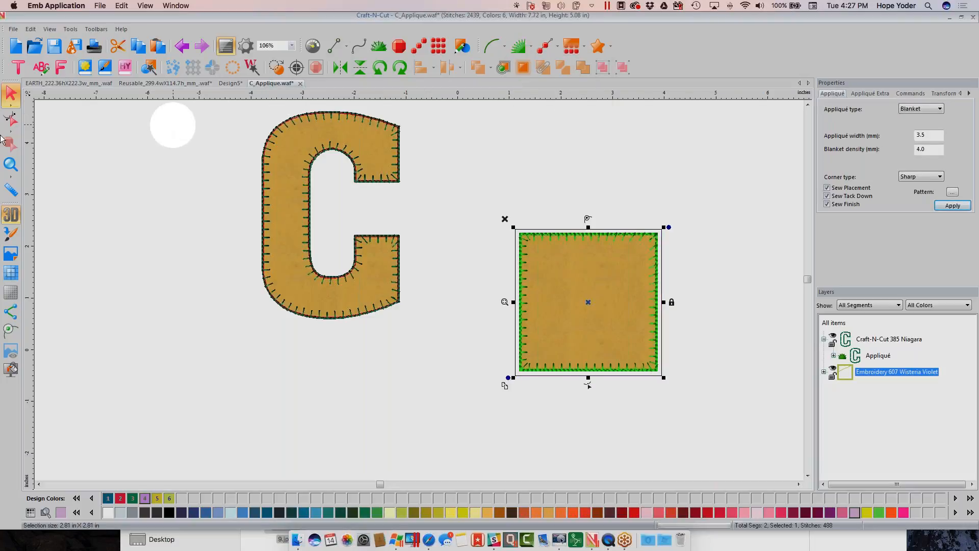
left_click(11, 164)
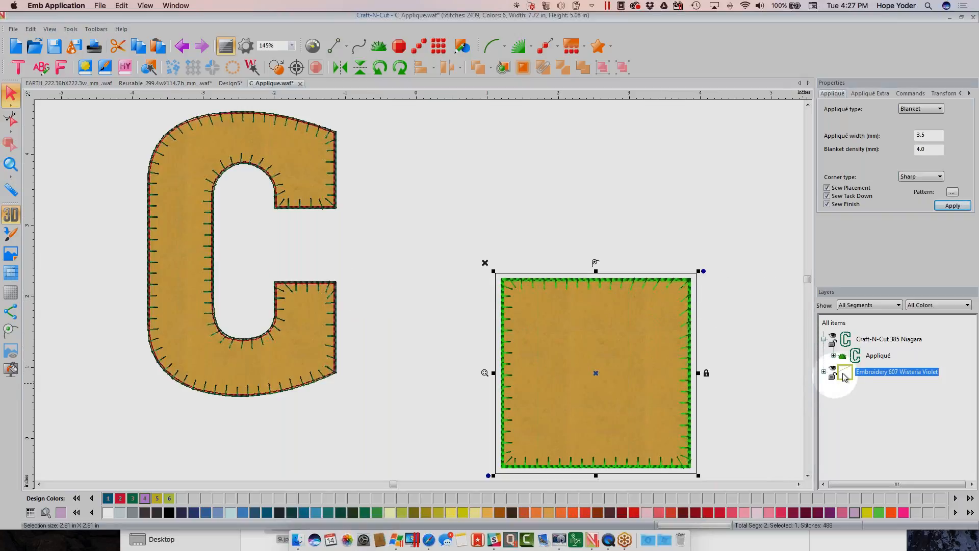
left_click(953, 193)
left_click(577, 257)
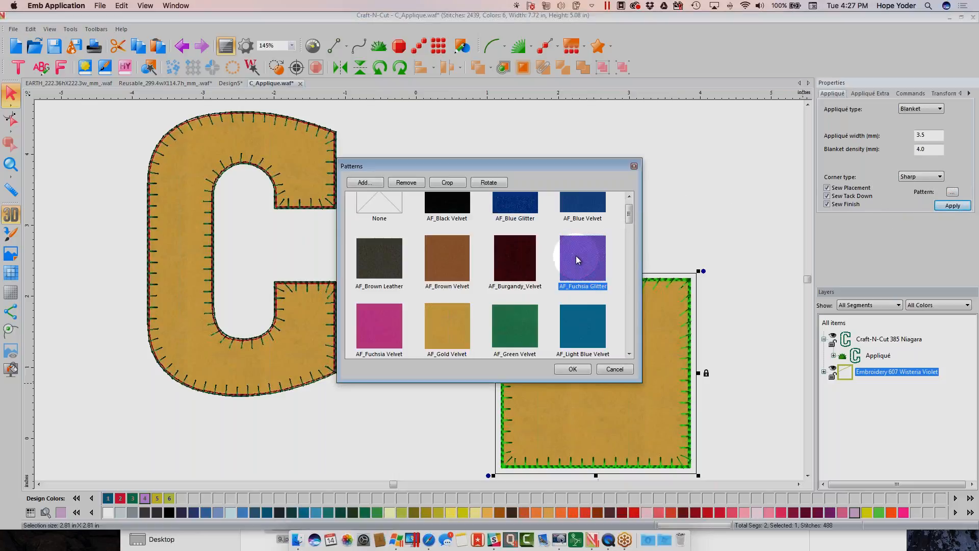
left_click(573, 369)
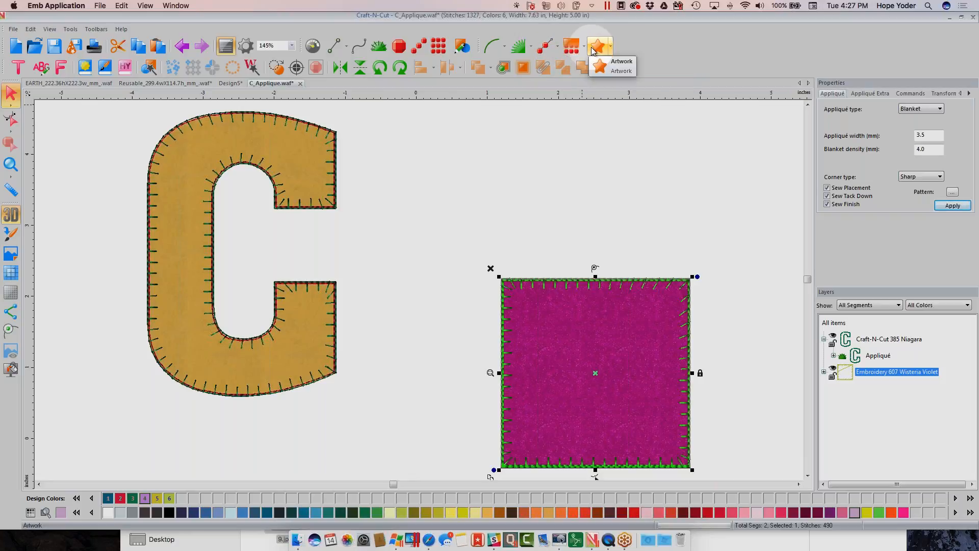
Step: Keep the C_Applique.waf design open and delete the fuchsia square appliqué from it
left_click(301, 84)
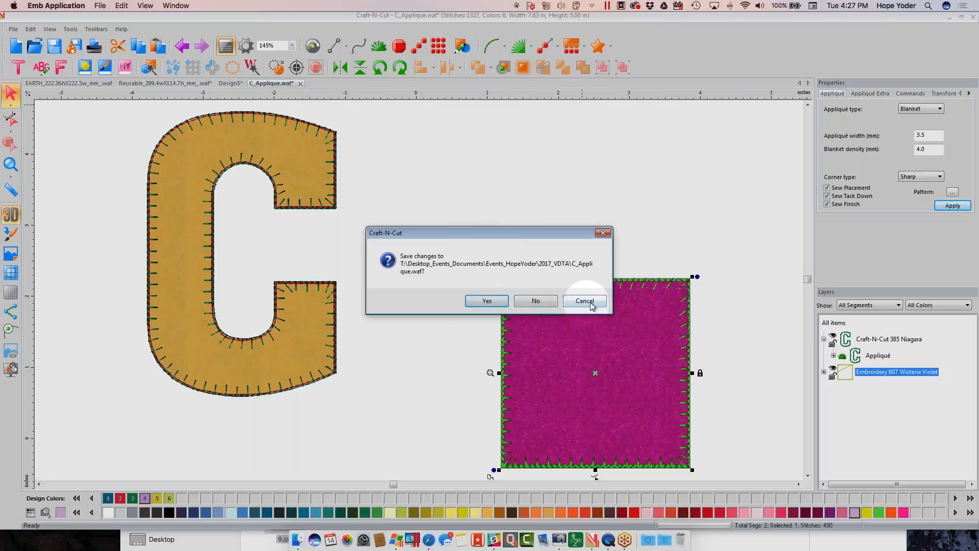
left_click(585, 301)
left_click(294, 176)
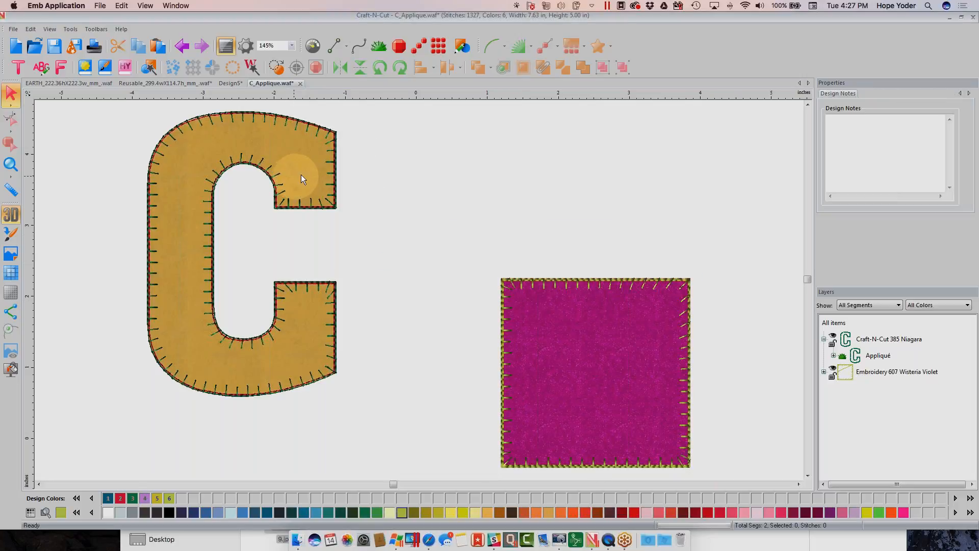
left_click(876, 338)
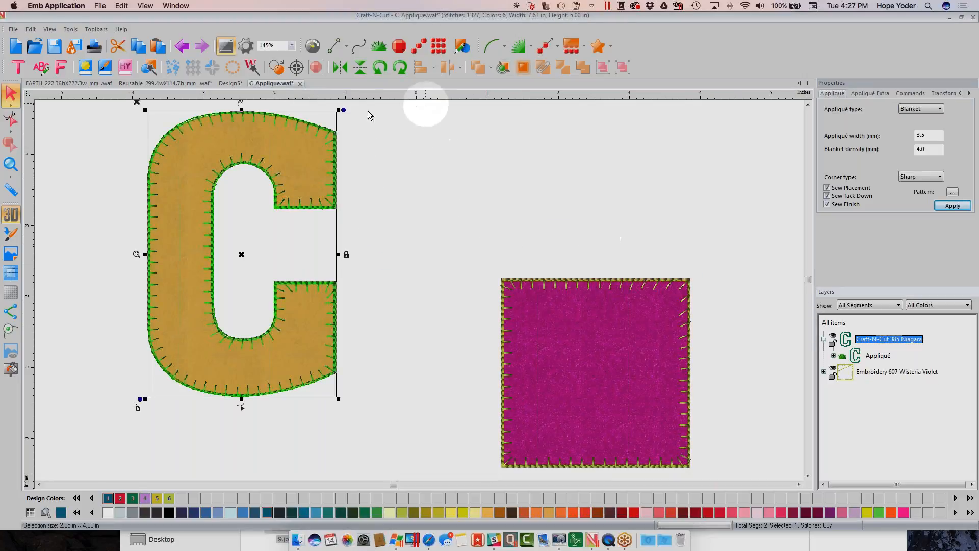
left_click(600, 359)
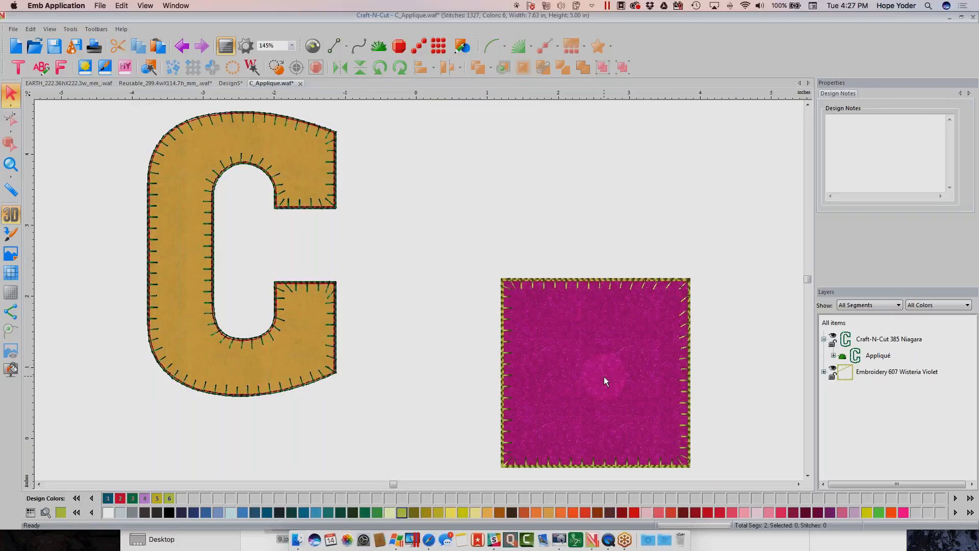
left_click(928, 372)
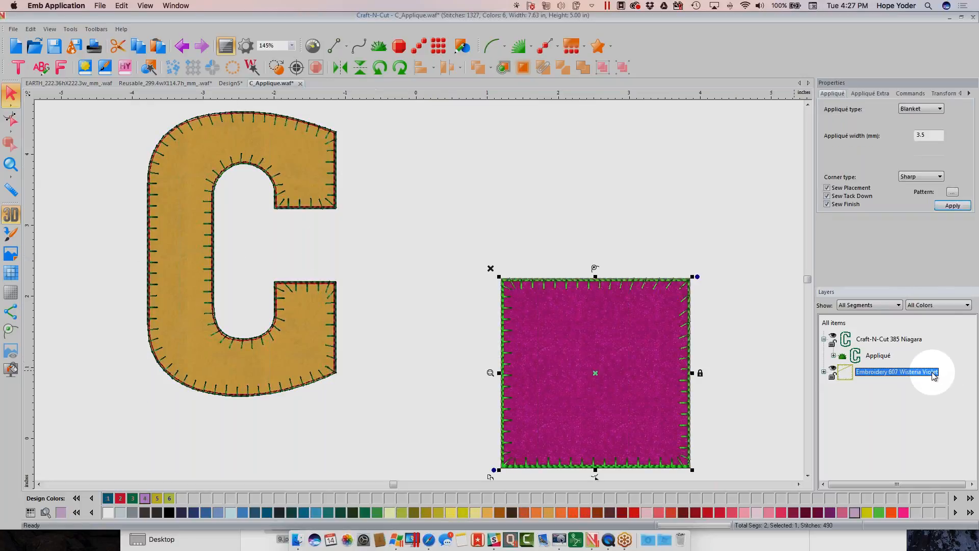
right_click(931, 373)
left_click(921, 311)
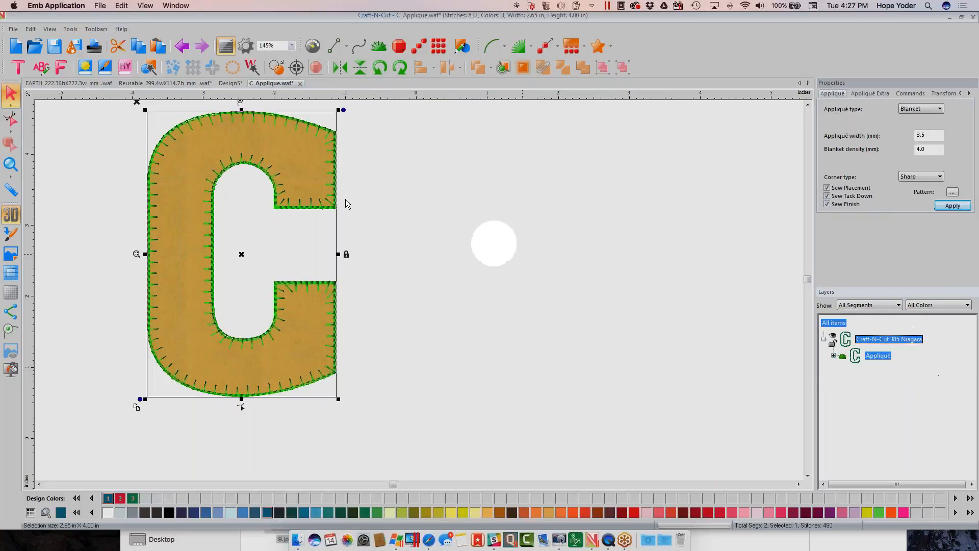
Step: Convert the C appliqué to a rhinestone outline and give the stones a solid fill
left_click(10, 162)
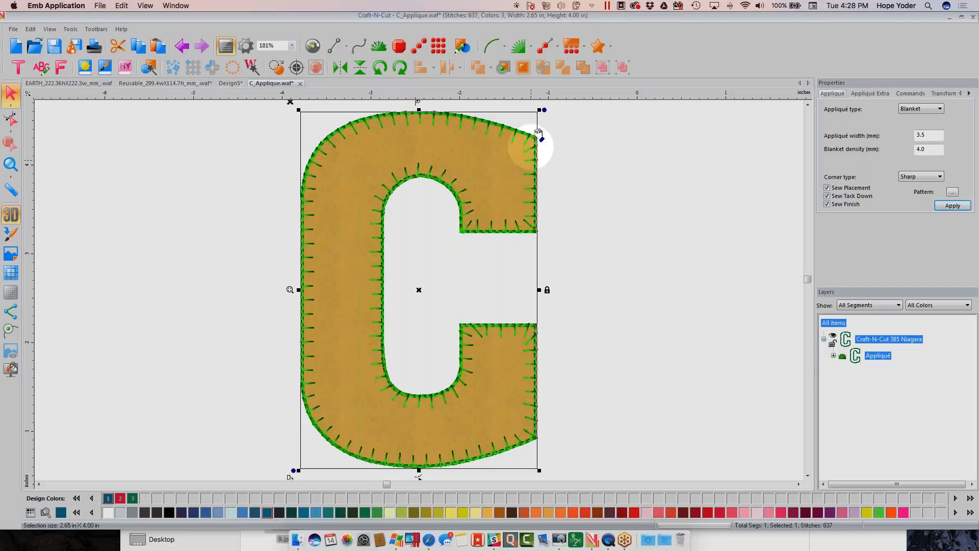
left_click(541, 50)
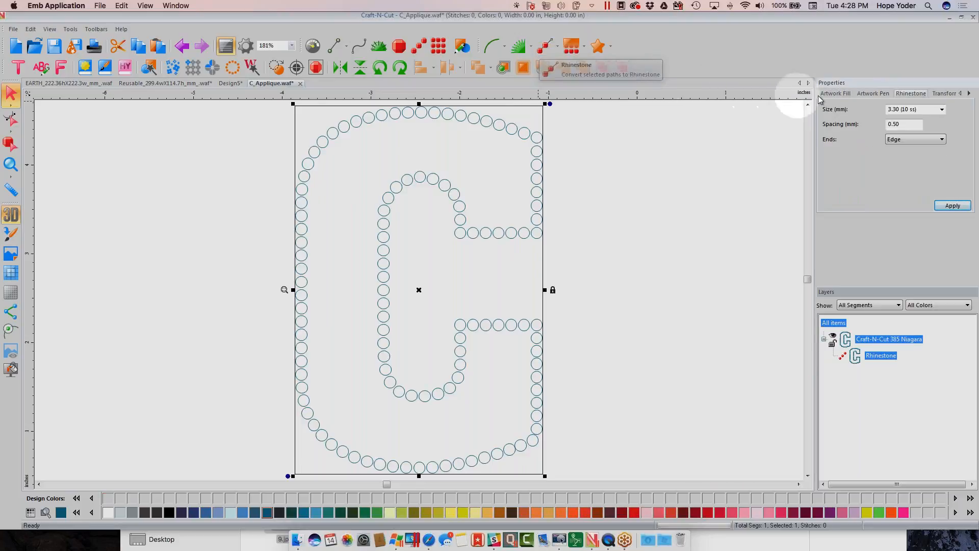
left_click(834, 93)
left_click(827, 111)
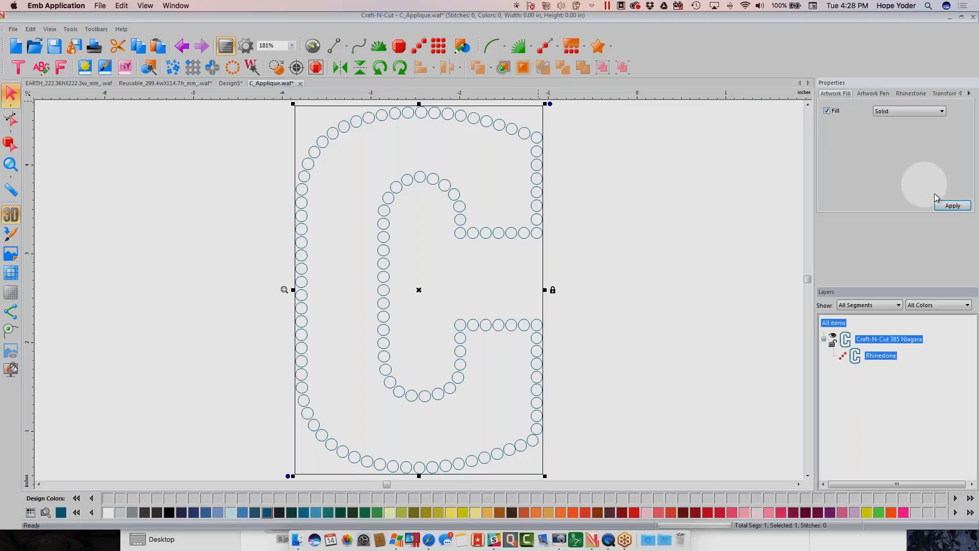
left_click(952, 206)
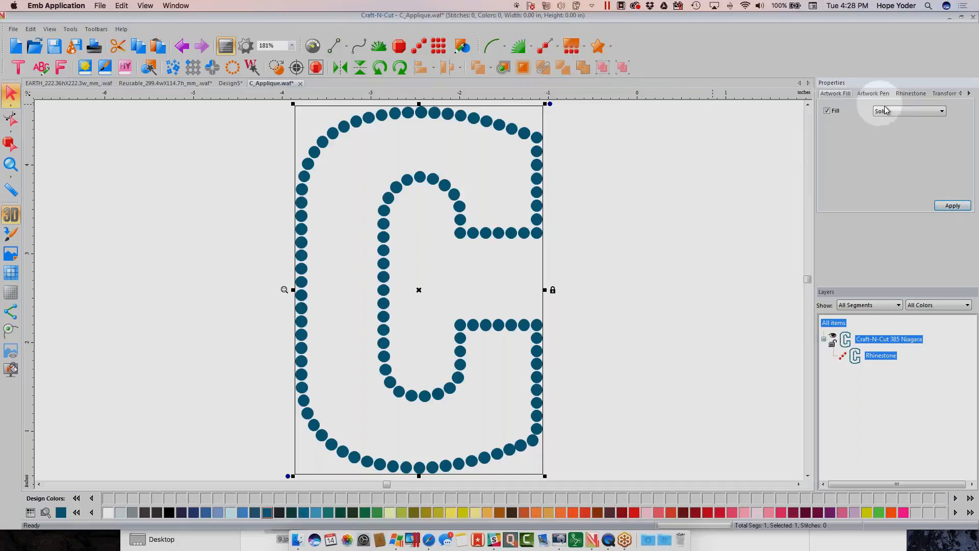
Step: Review the C's artwork pen and rhinestone settings and the available rhinestone line presets
left_click(873, 93)
left_click(911, 94)
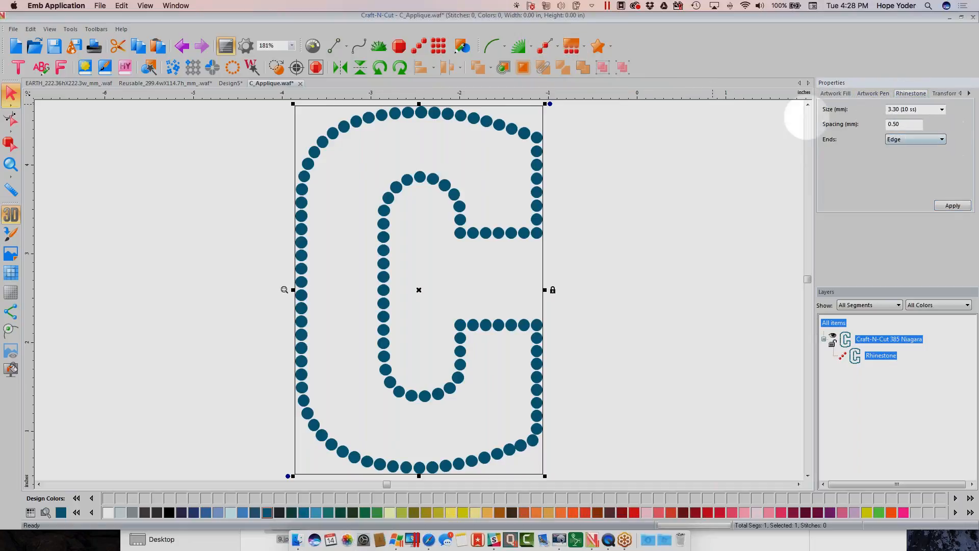
left_click(557, 44)
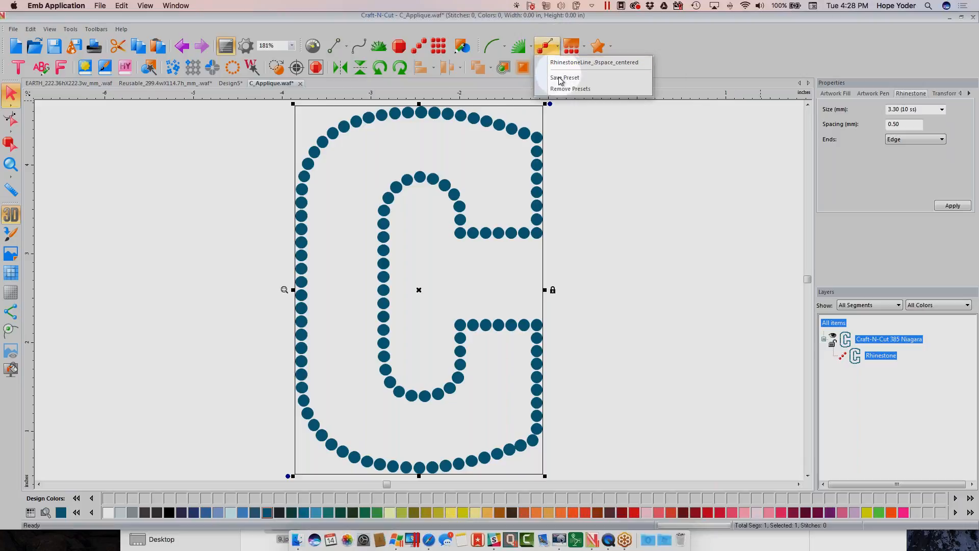
Step: Convert the letter C to a rhinestone fill and give its stones a solid artwork fill
left_click(569, 49)
left_click(569, 49)
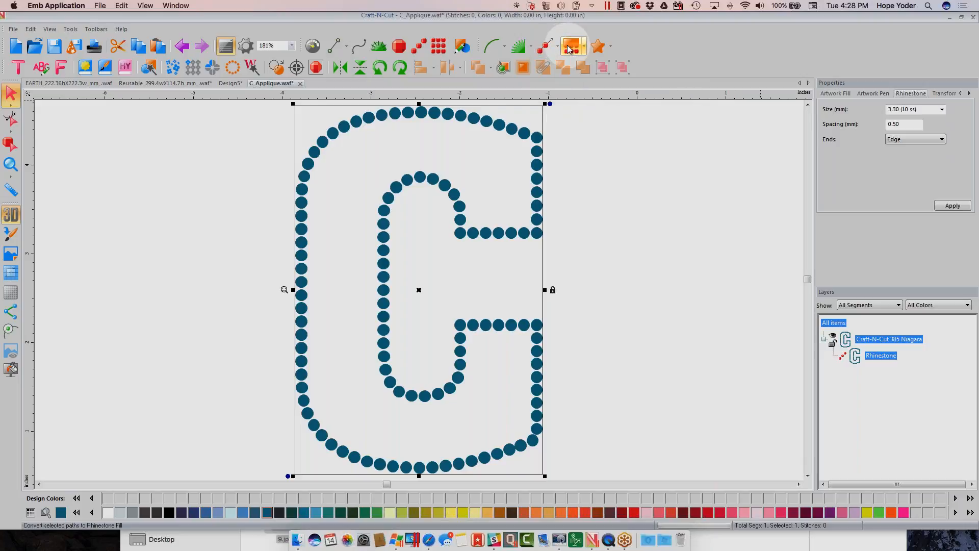
left_click(572, 45)
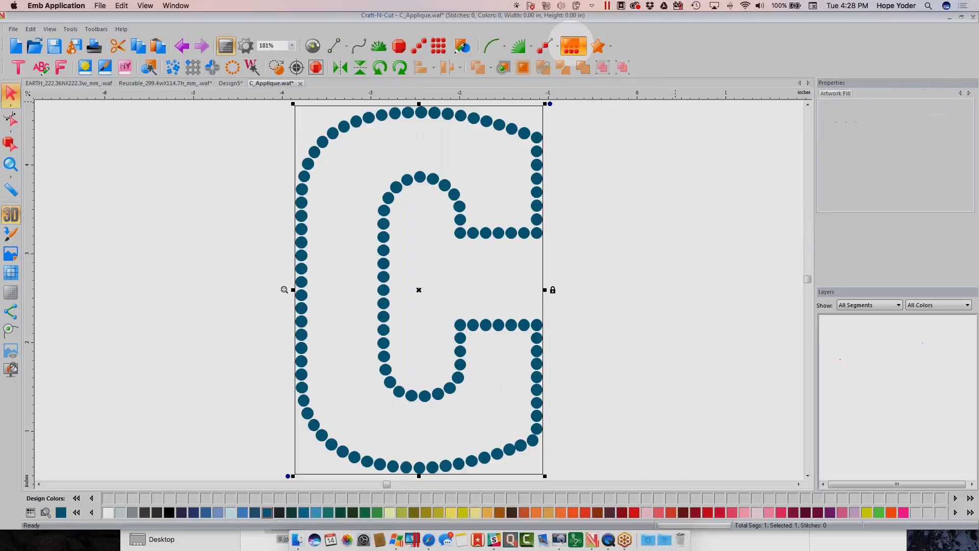
left_click(825, 96)
left_click(826, 111)
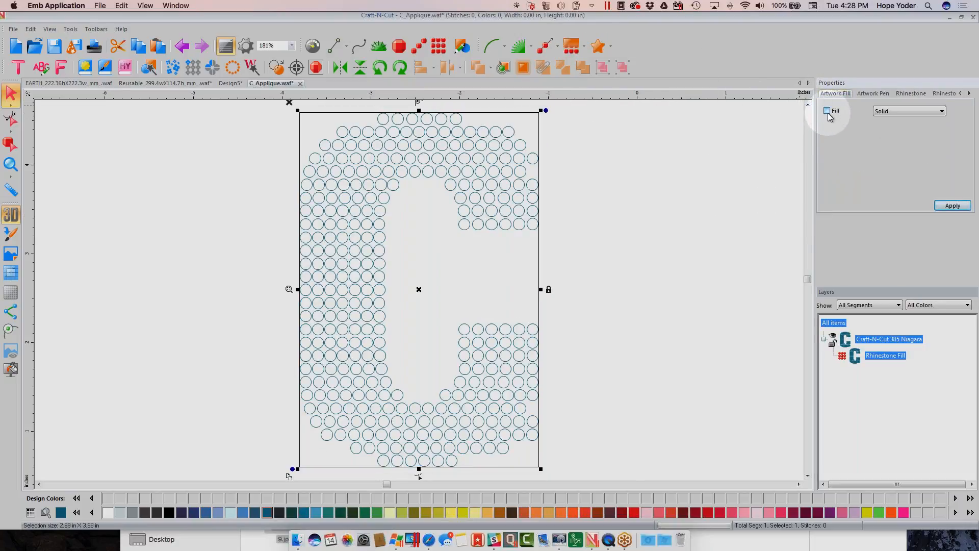
left_click(951, 205)
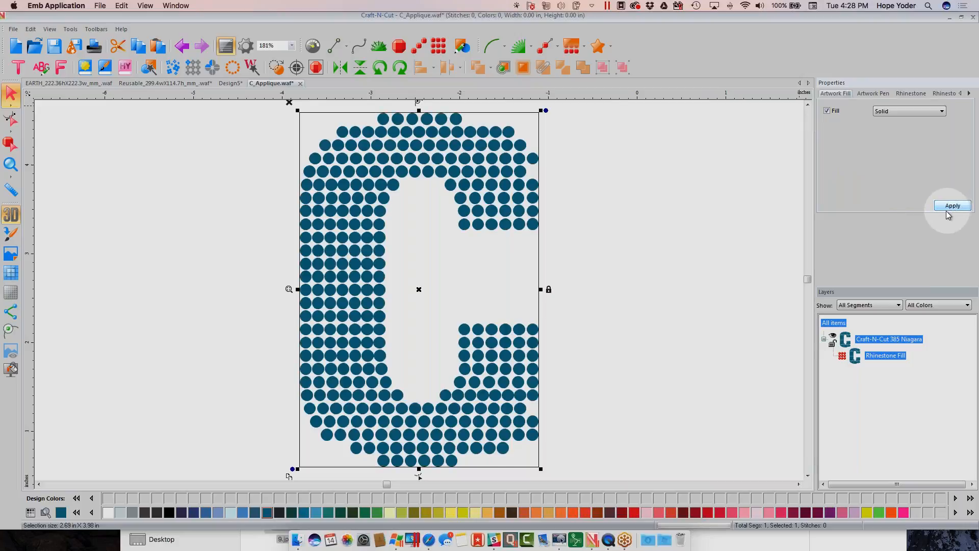
Step: Convert the letter C to a run stitch, set its type to Bean, and review the available bean repeats
left_click(516, 48)
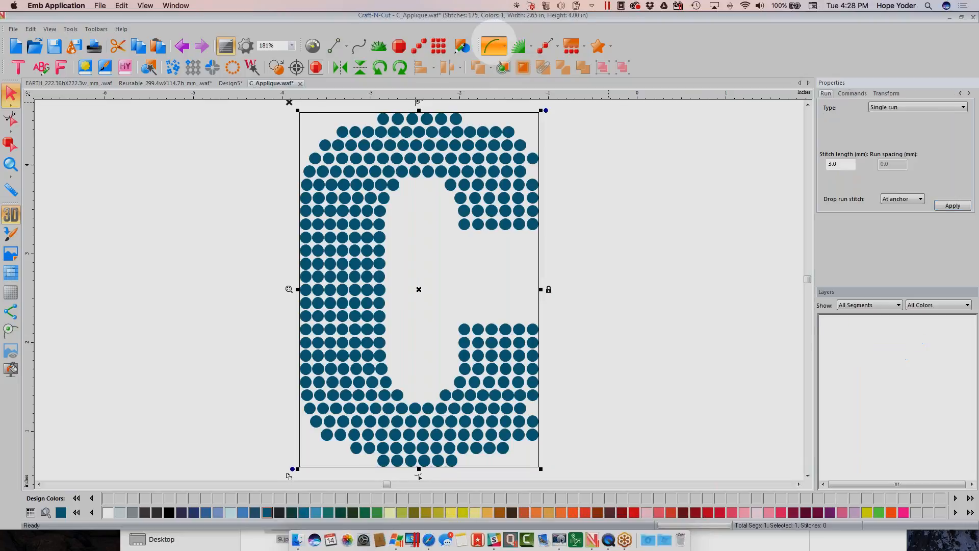
left_click(960, 108)
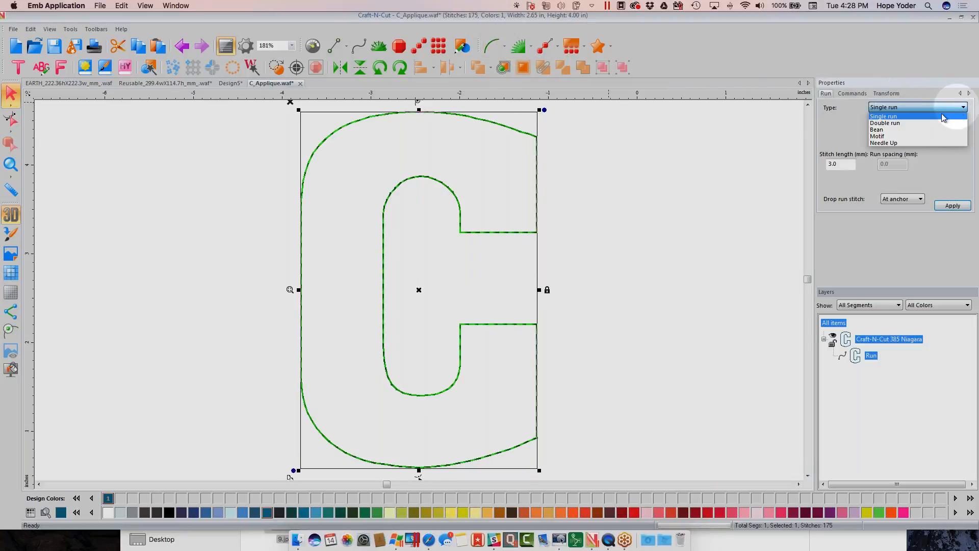
left_click(887, 131)
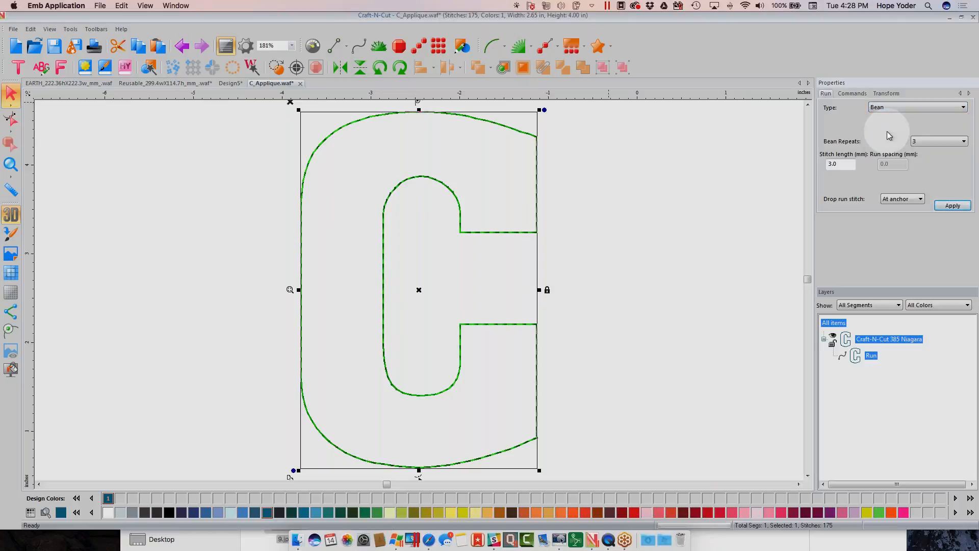
left_click(935, 142)
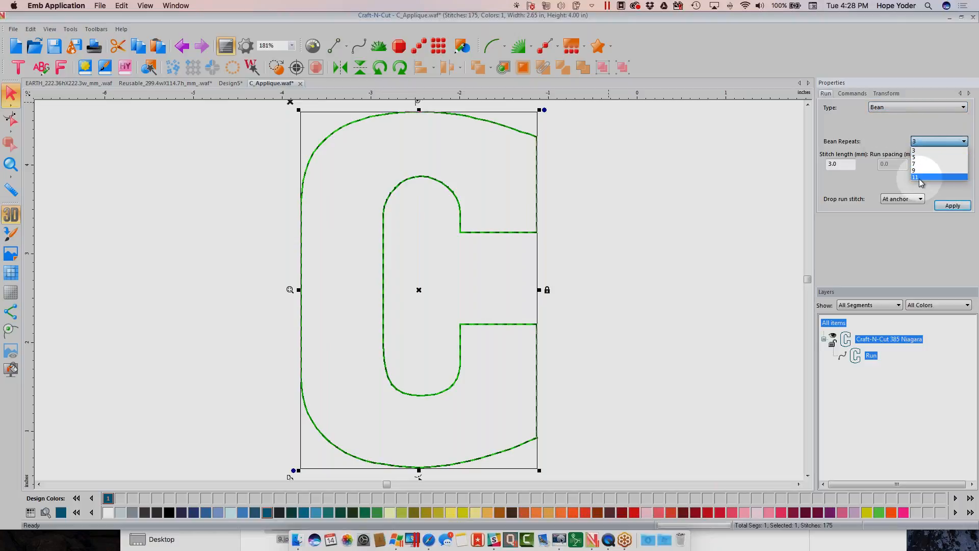
Step: Change the C's run type to Motif, choose motif f059, and apply it to the outline
left_click(920, 108)
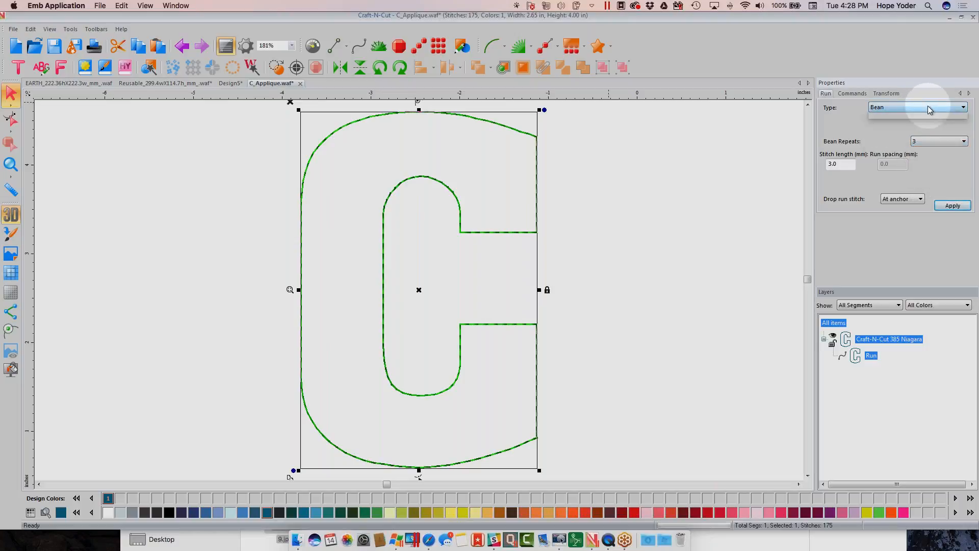
left_click(921, 108)
left_click(891, 138)
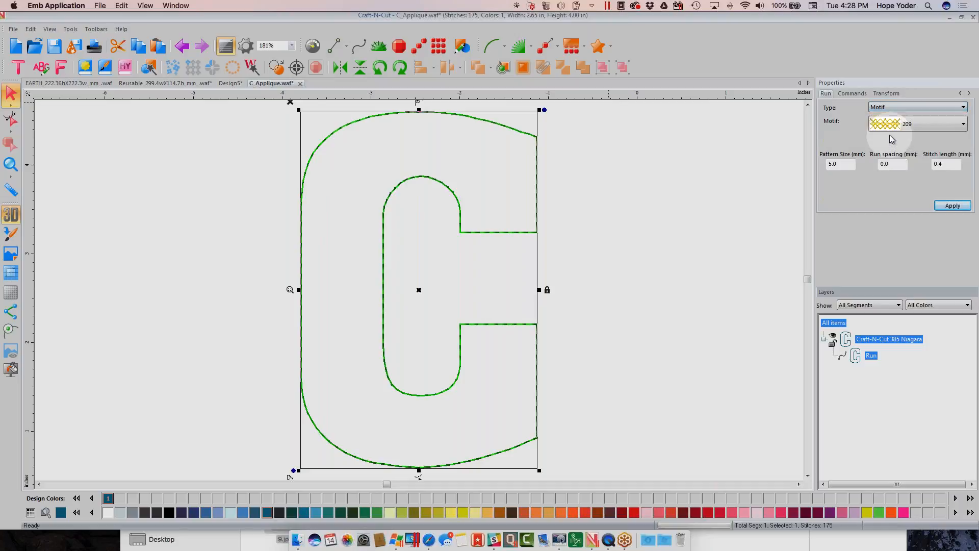
left_click(925, 124)
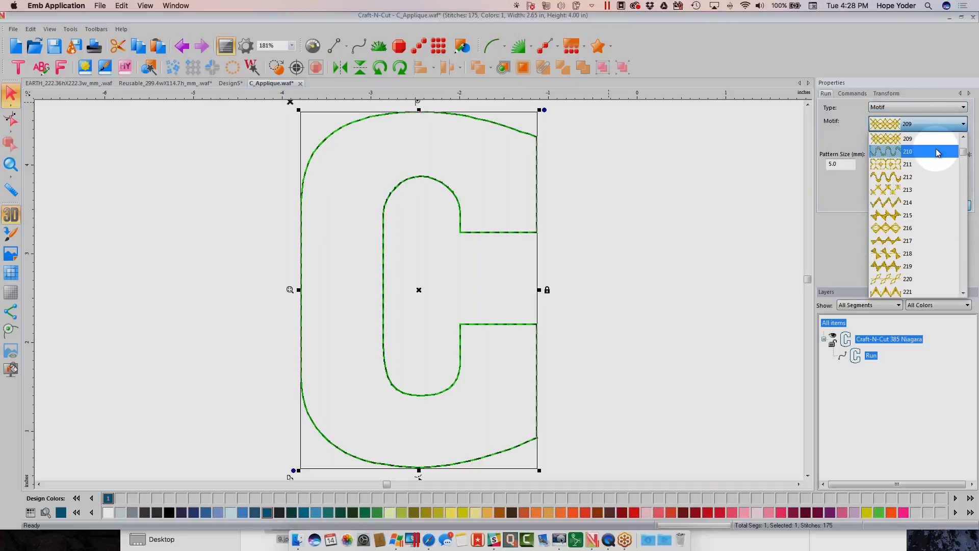
left_click_drag(963, 152, 969, 246)
left_click(963, 293)
left_click(964, 294)
left_click(963, 293)
left_click(963, 293)
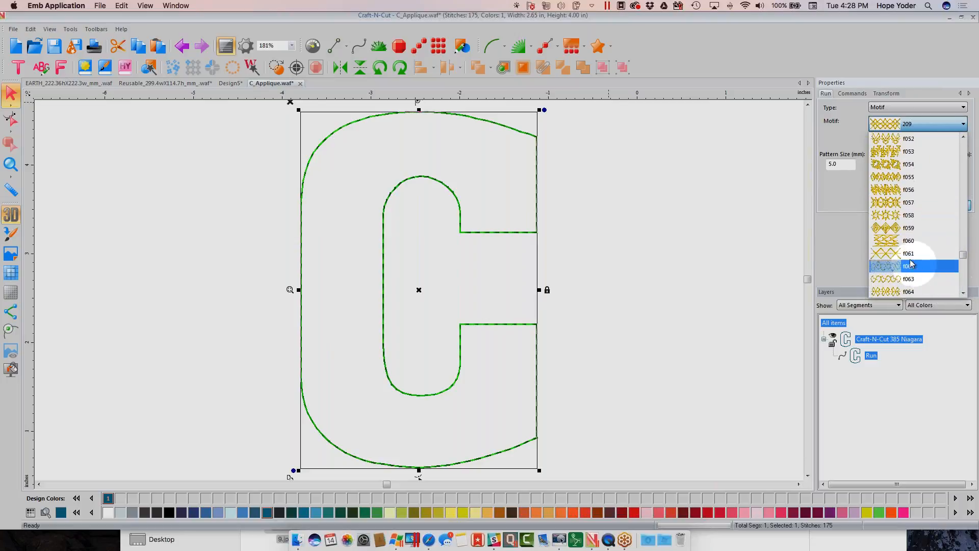
left_click(900, 235)
left_click(943, 209)
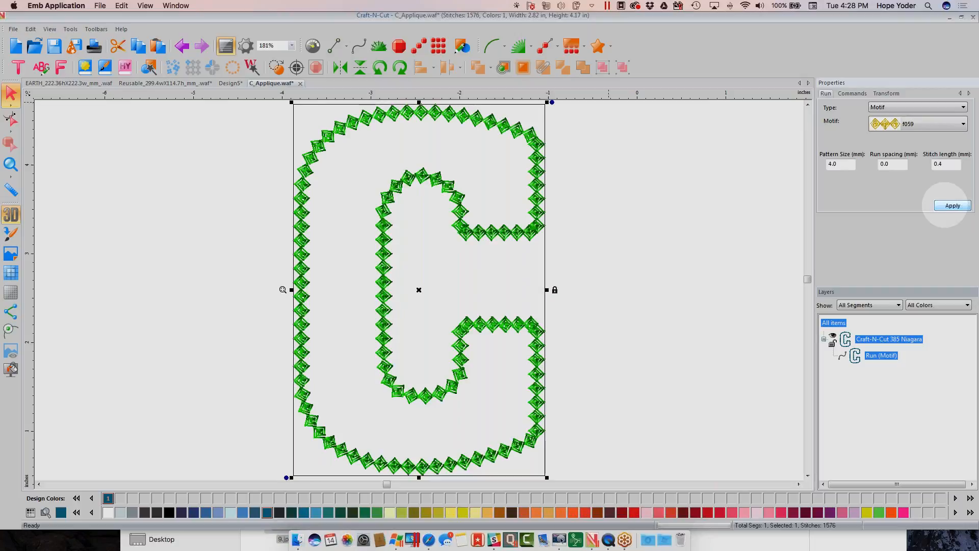
left_click(713, 235)
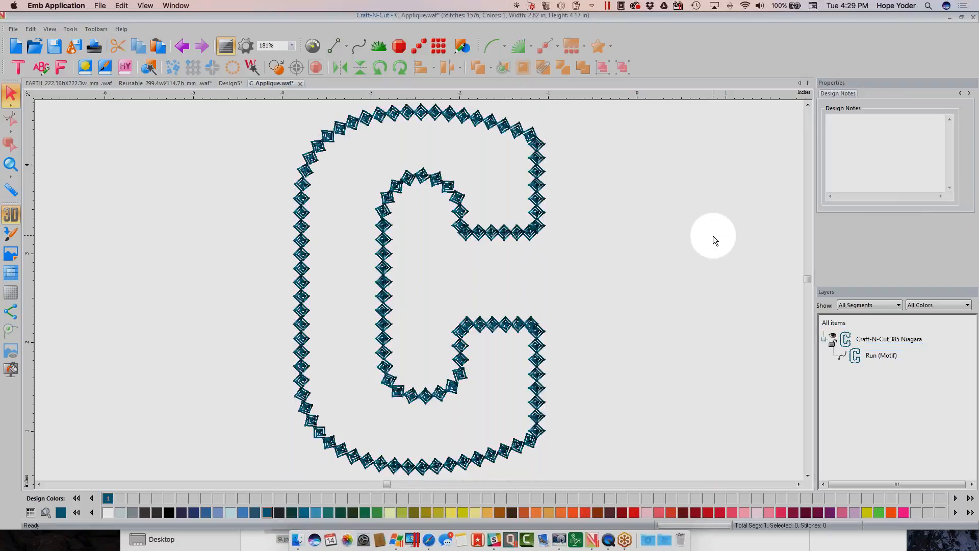
left_click(865, 341)
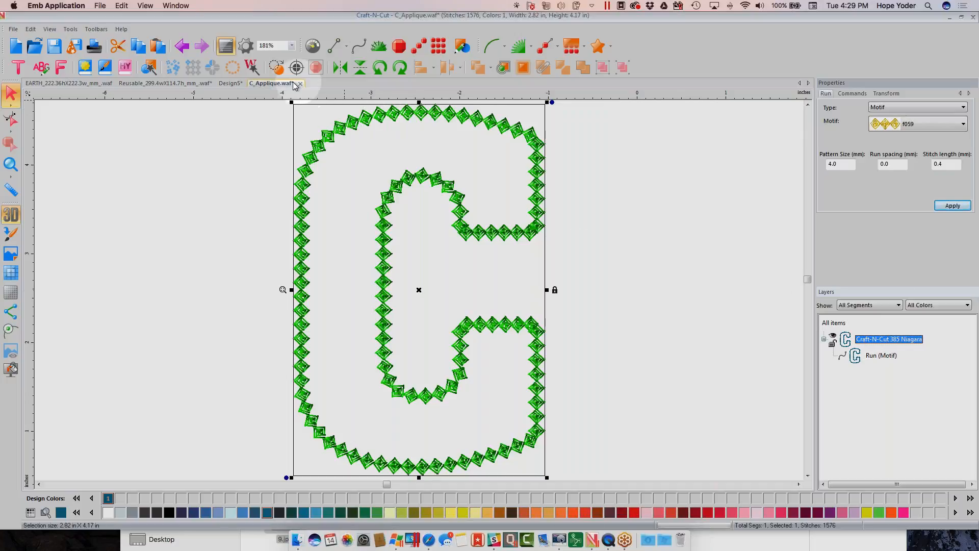
Step: Create a new blank design, look at the Design5 document, and return to the blank design
left_click(15, 47)
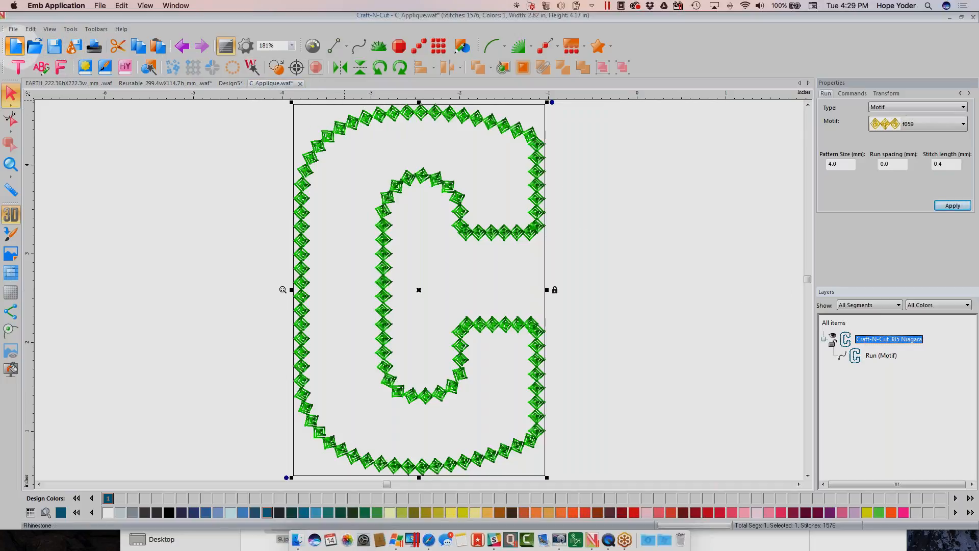
left_click(233, 84)
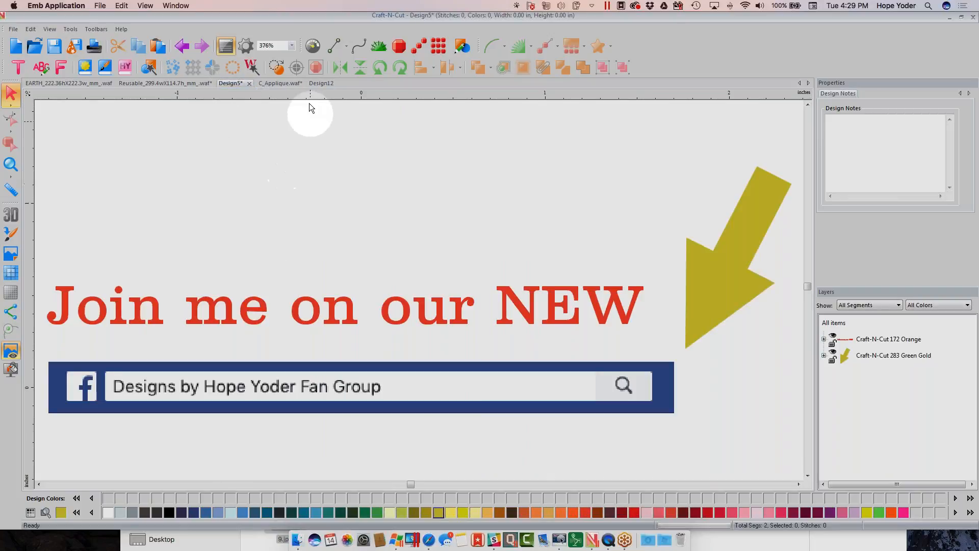
left_click(317, 84)
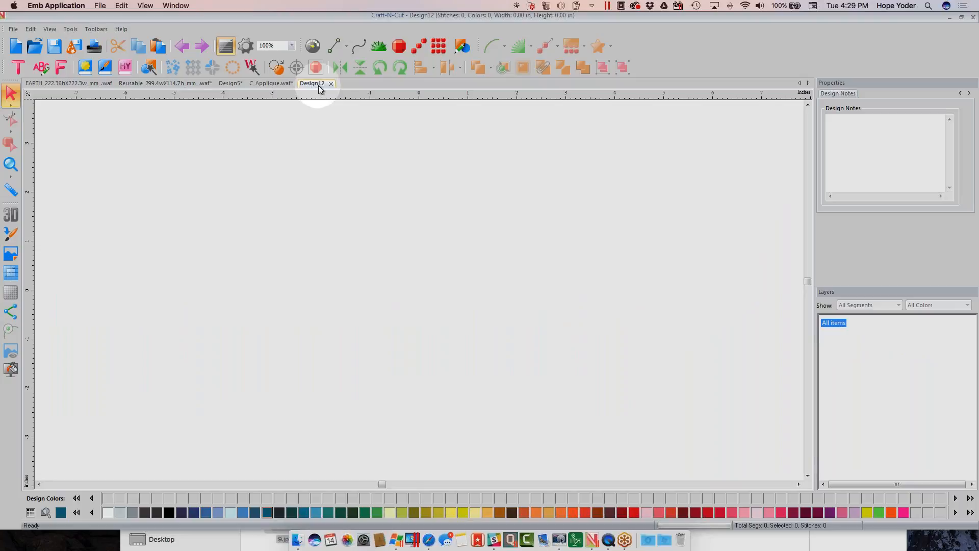
Step: Insert the violet teardrop-shaped artwork from the artwork library and look at the separate library of narrow monogram letters
left_click(87, 72)
double_click(374, 247)
left_click(517, 270)
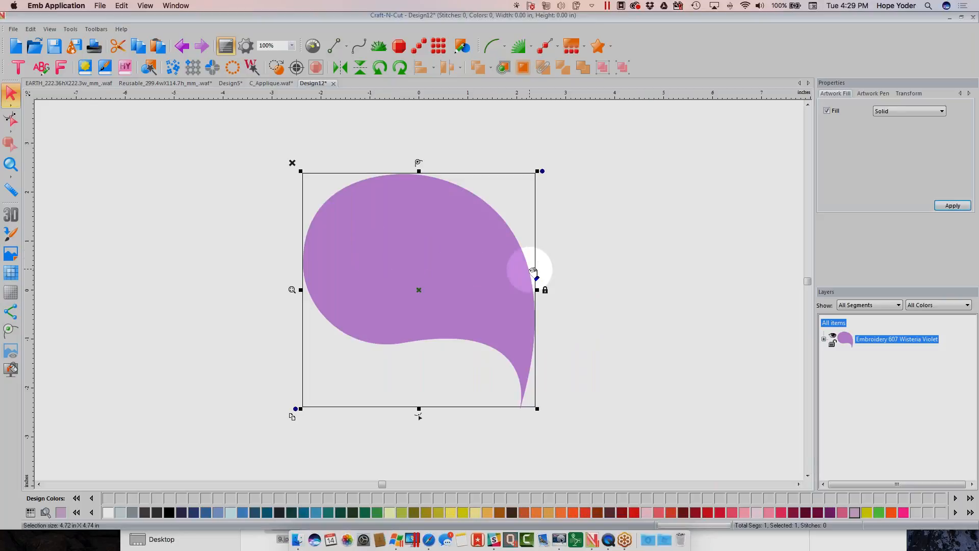
left_click(594, 234)
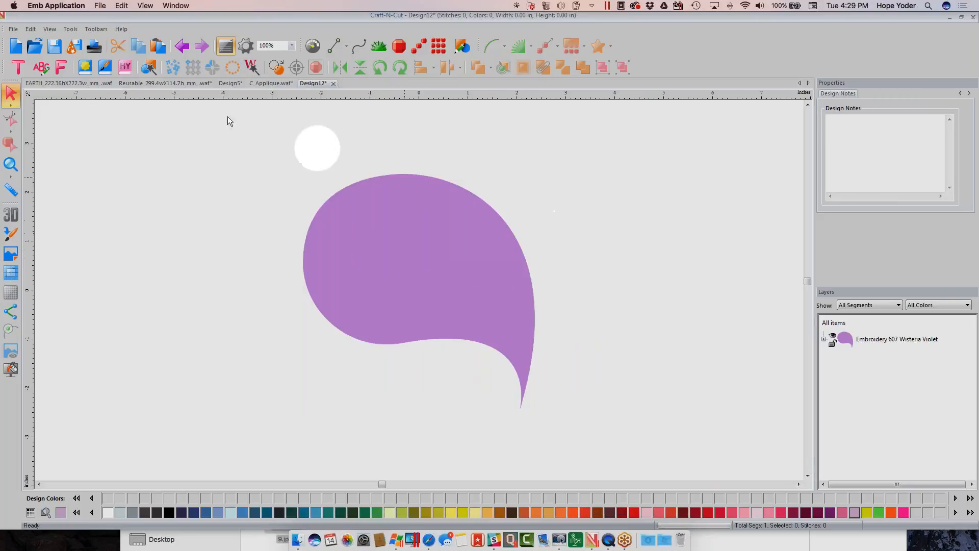
left_click(122, 69)
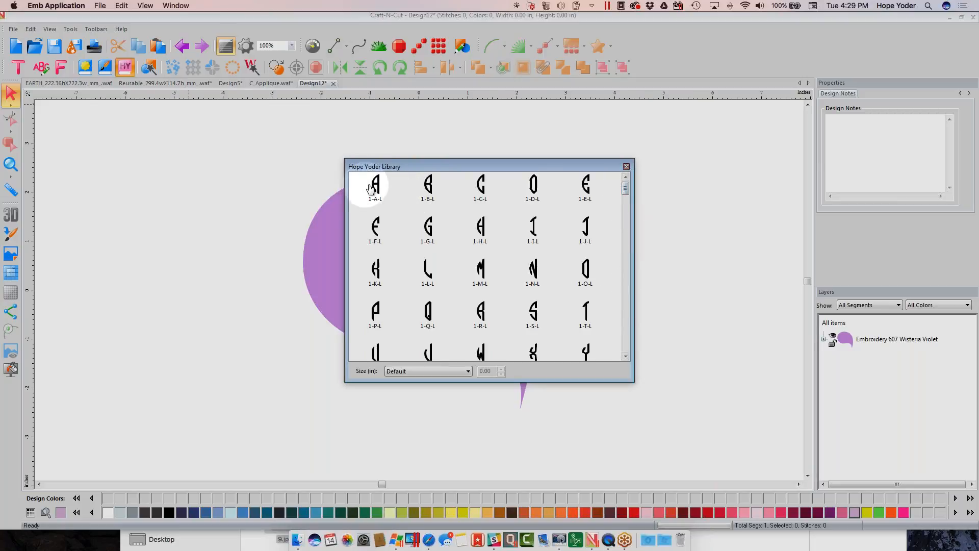
left_click(626, 166)
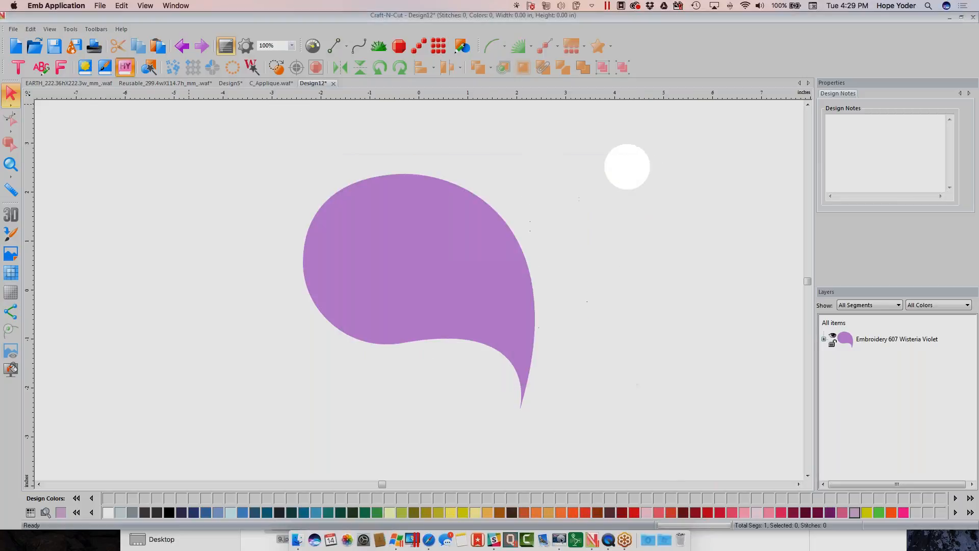
Step: Add a path text object using the steep S-shaped preset path that runs through the violet shape
left_click(18, 65)
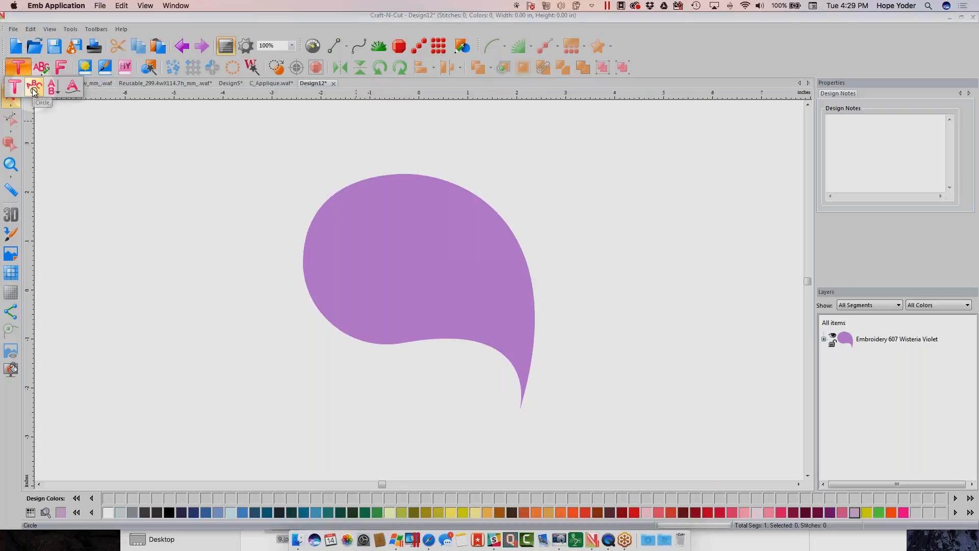
left_click(72, 89)
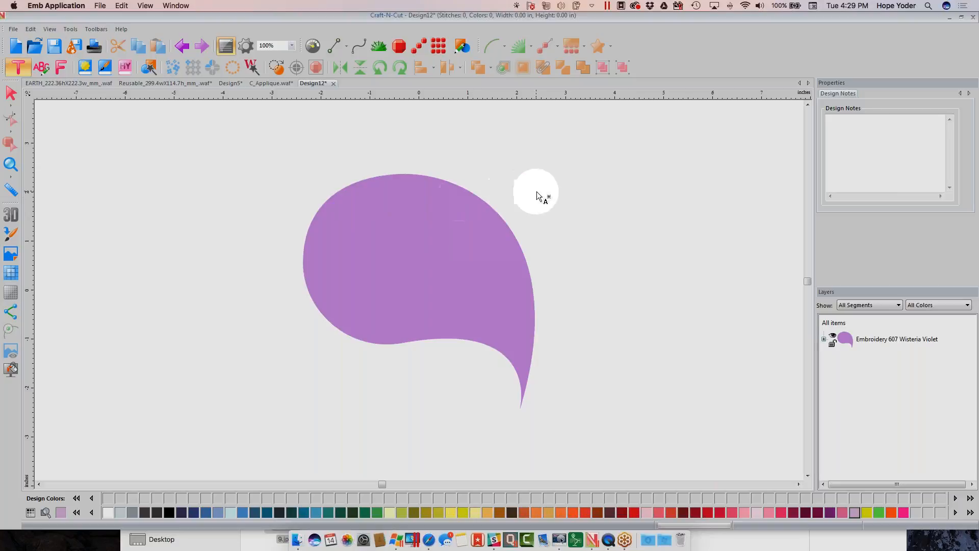
left_click(536, 191)
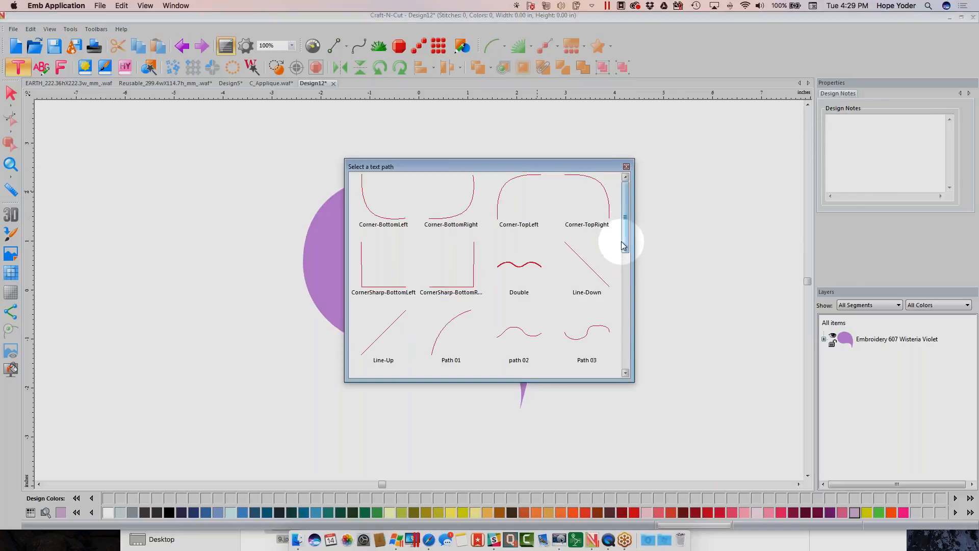
left_click_drag(623, 239, 626, 308)
double_click(518, 267)
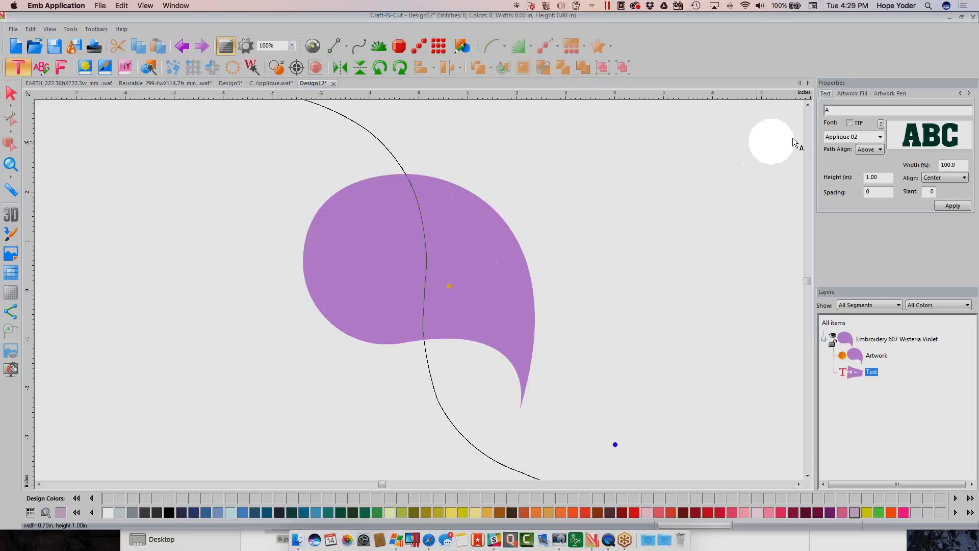
Step: Enter the designer's full name as the path text in the Dill Pickle font and colour it Craft-N-Cut 1586 Cabernet
double_click(825, 110)
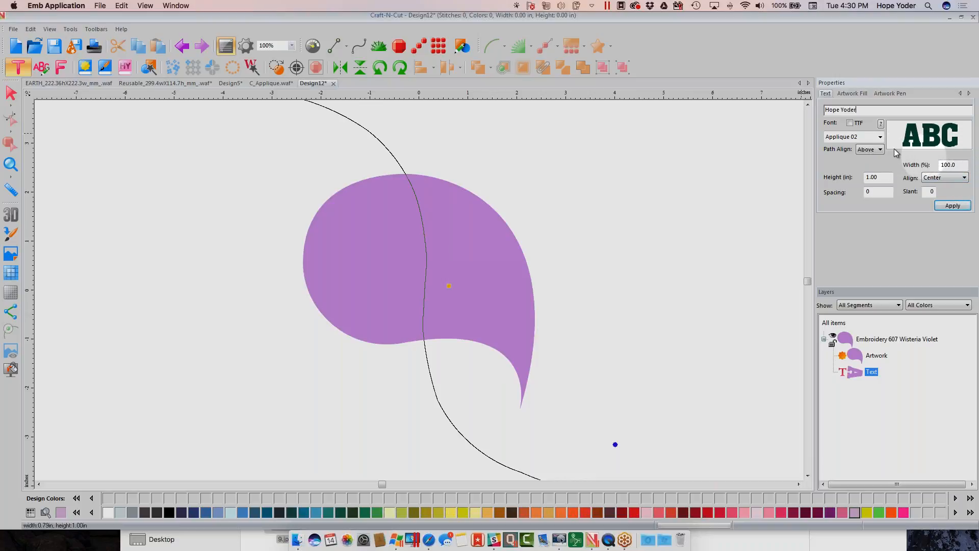
left_click(880, 137)
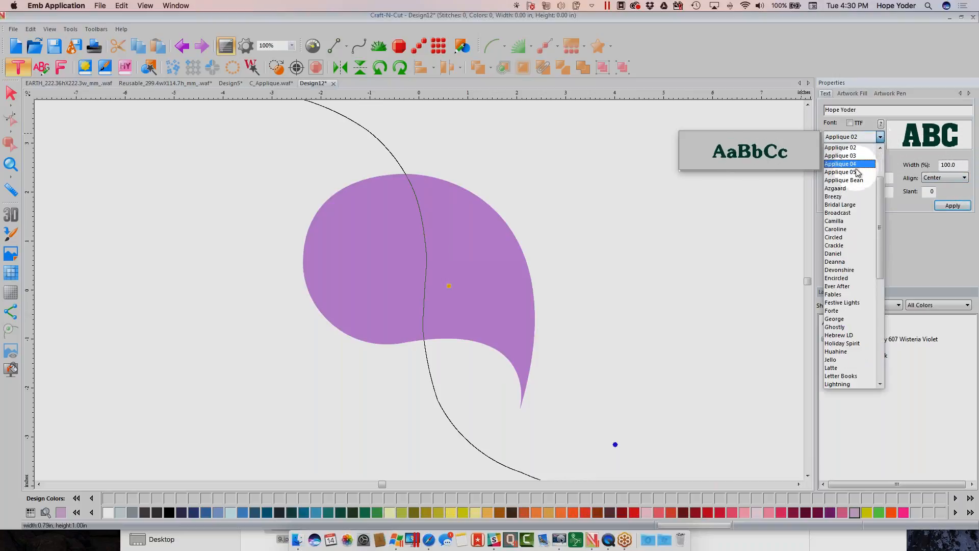
scroll(859, 163, "up", 3)
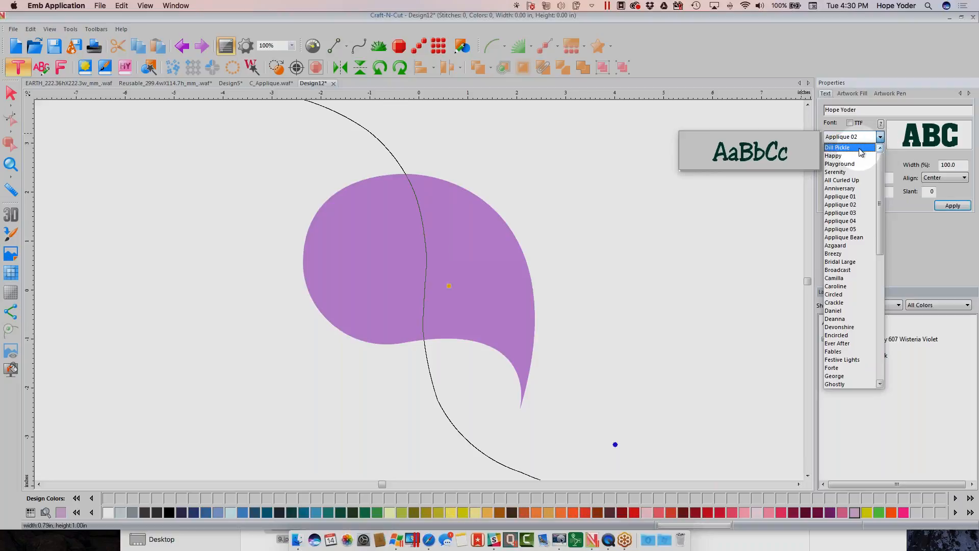
left_click(860, 148)
left_click(953, 206)
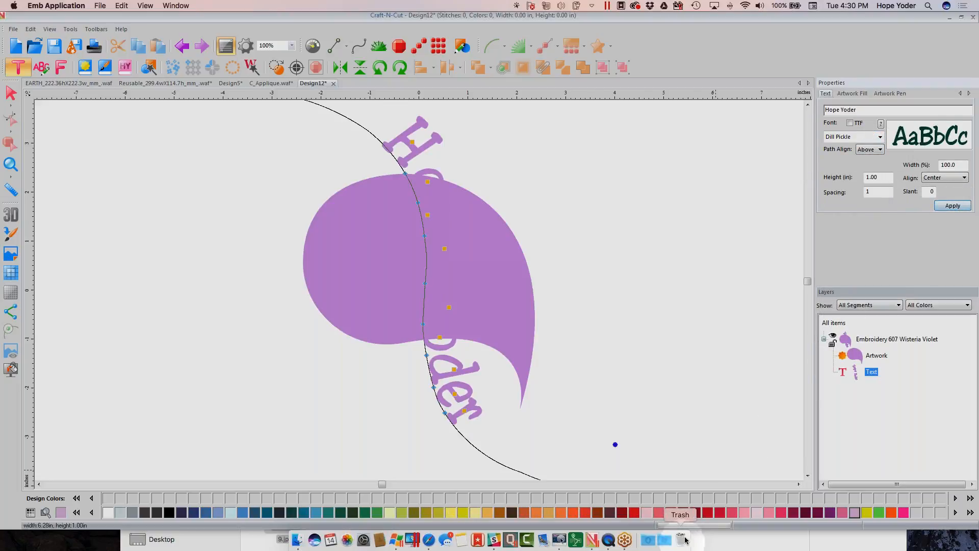
left_click(695, 512)
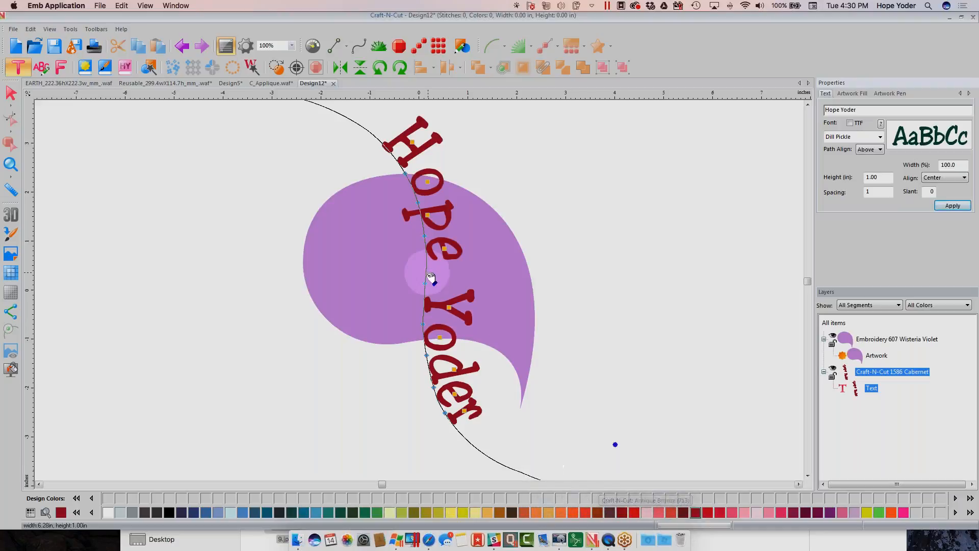
Step: Try slanting the path text to 60 and repositioning its path, and undo both changes
left_click_drag(388, 147, 381, 253)
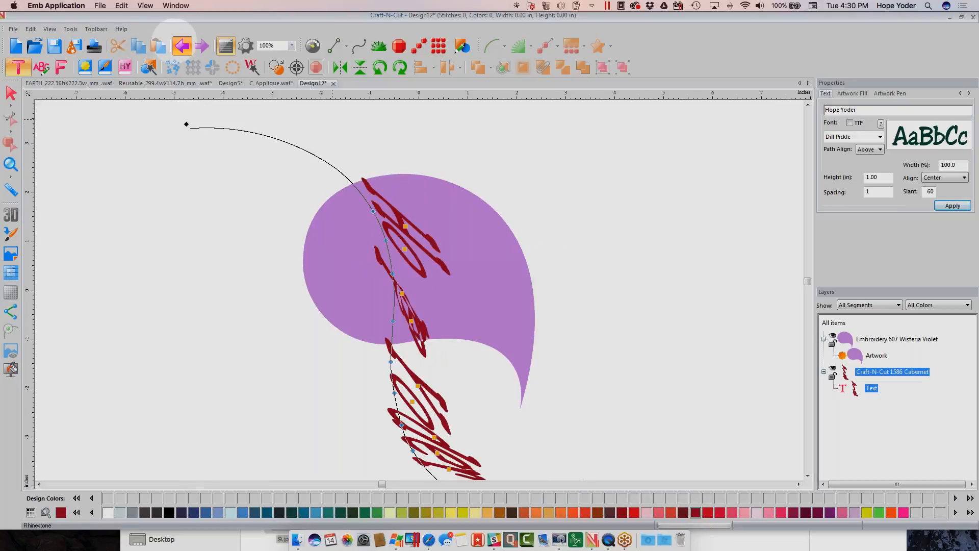
left_click(182, 46)
left_click(182, 46)
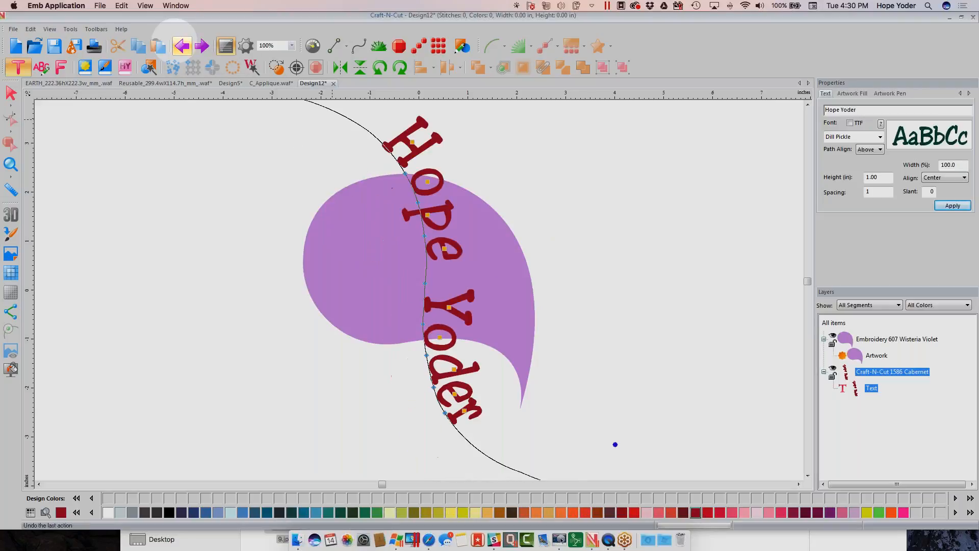
Step: Leave text editing and select all items in the design
left_click(118, 181)
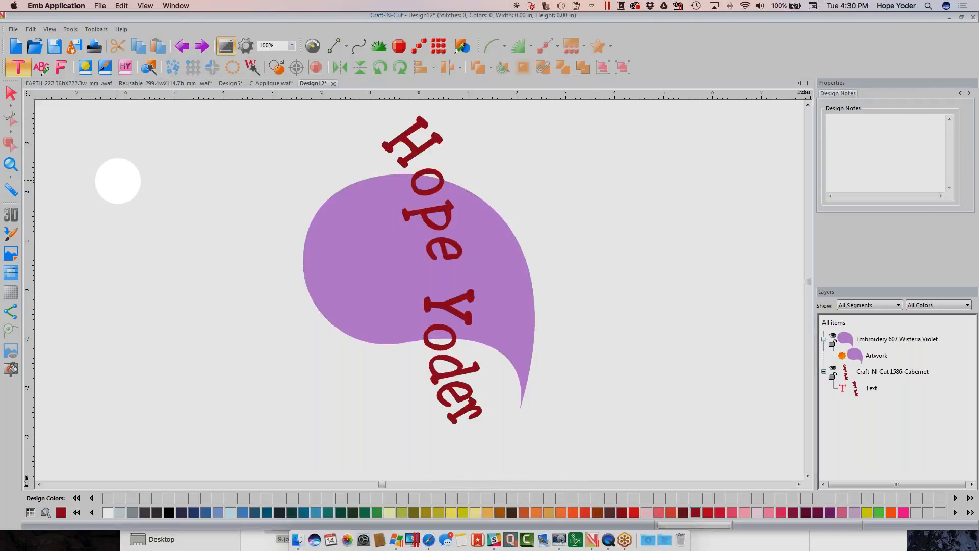
left_click(18, 94)
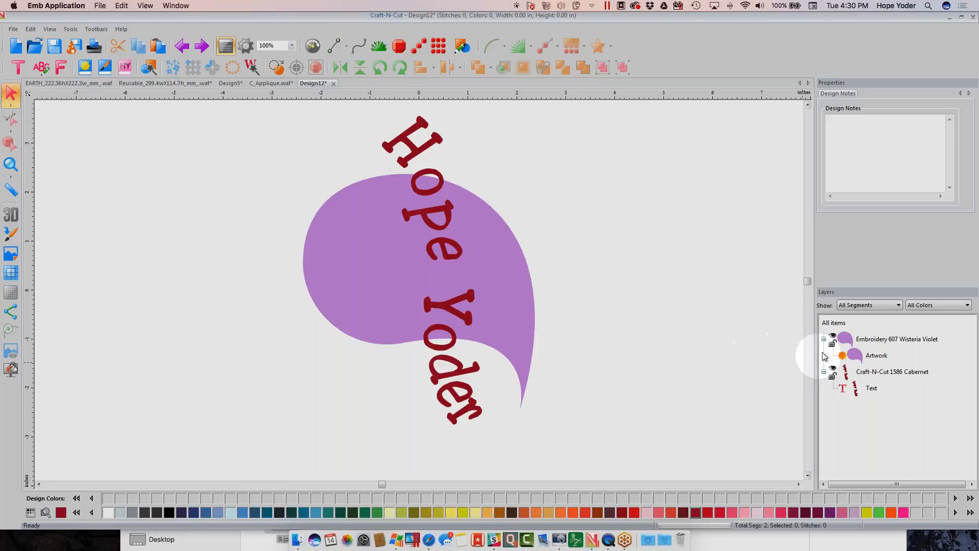
left_click(833, 323)
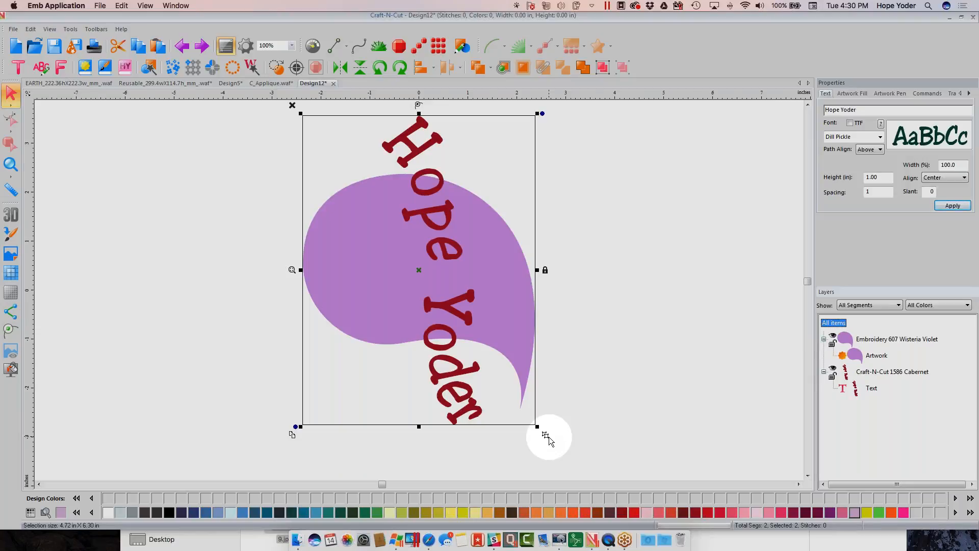
Step: Try moving the name text separately off the purple teardrop and undo the move
left_click(557, 433)
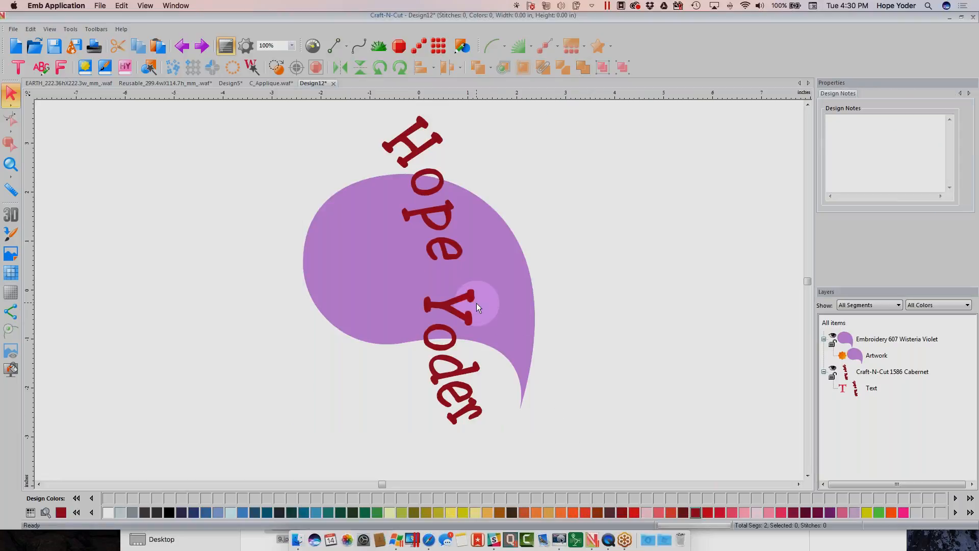
left_click_drag(410, 151, 520, 150)
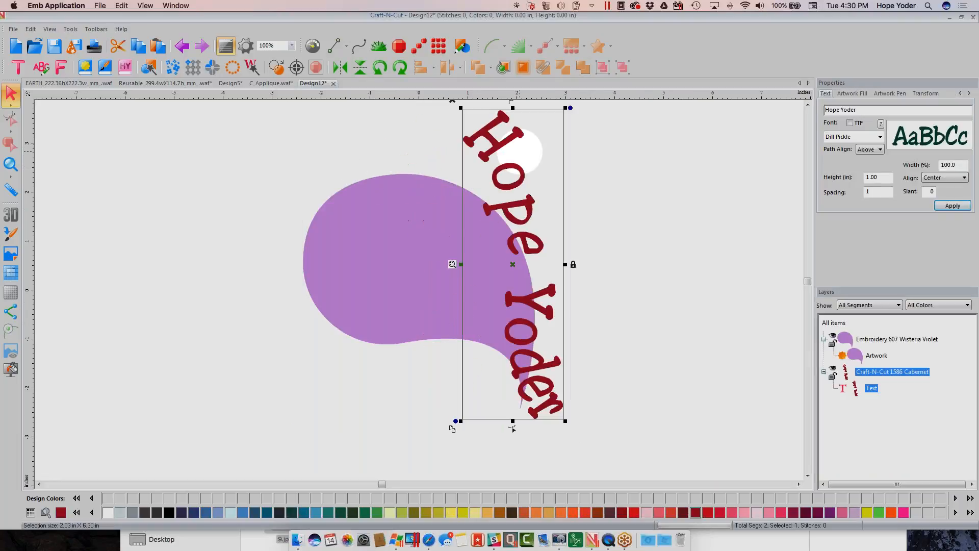
left_click(182, 45)
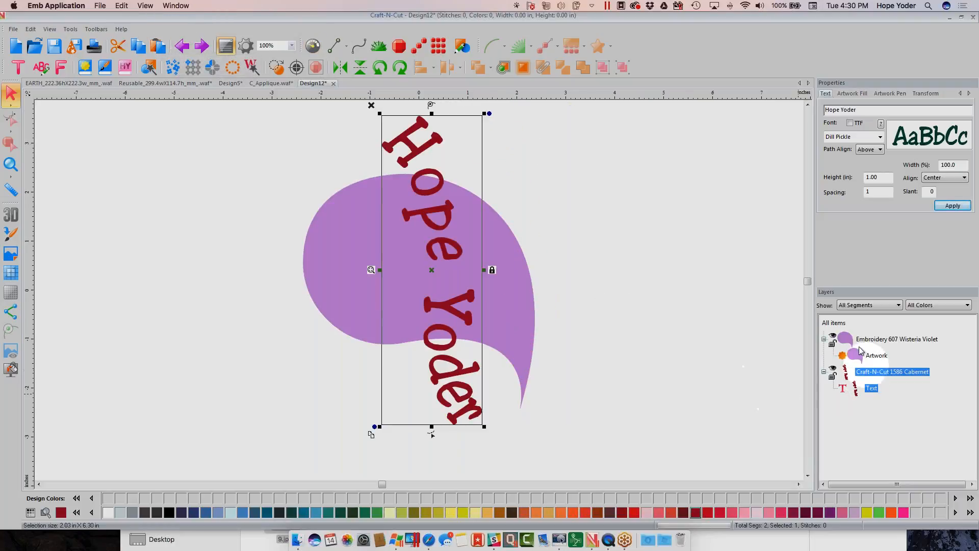
Step: Group the purple teardrop with the name text and move the whole design about 1.6 inches to the right
left_click(841, 322)
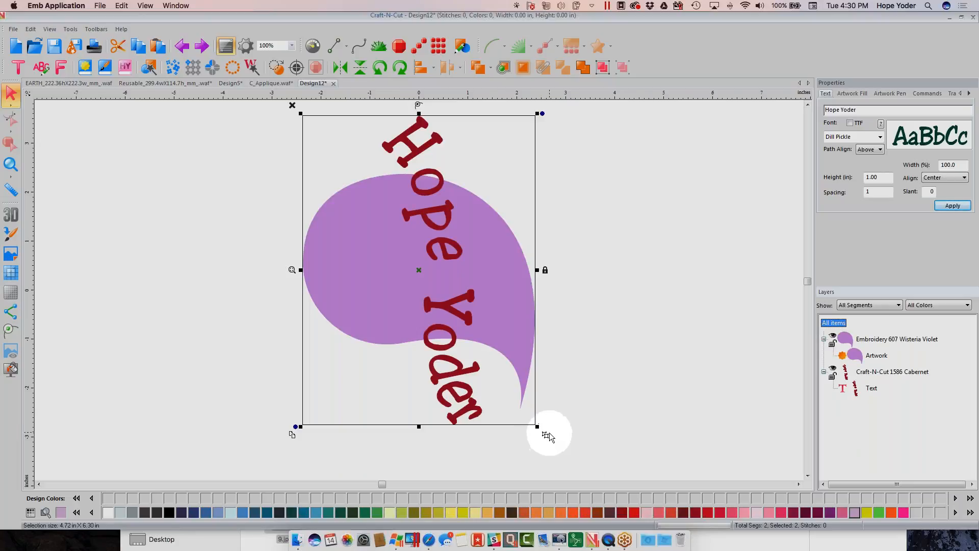
key("super+g")
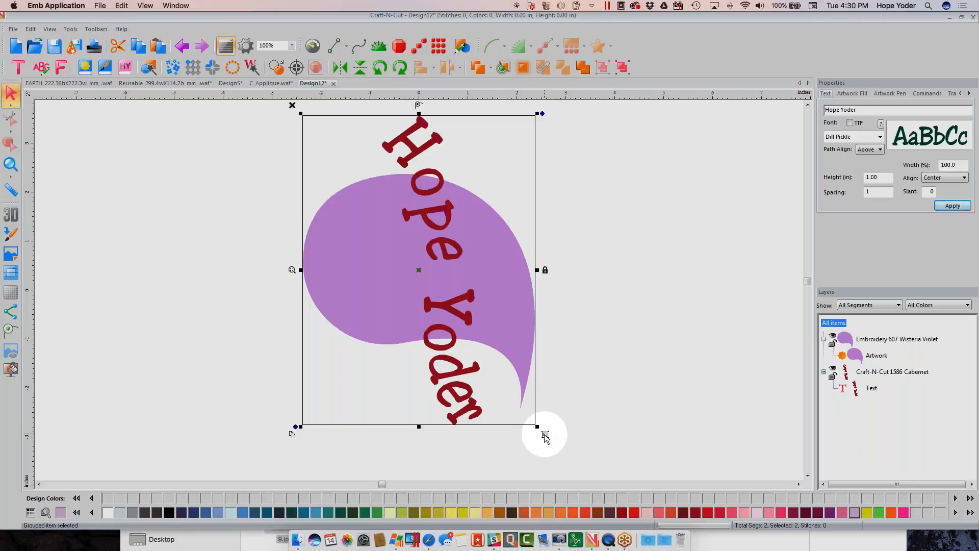
left_click_drag(515, 325, 595, 322)
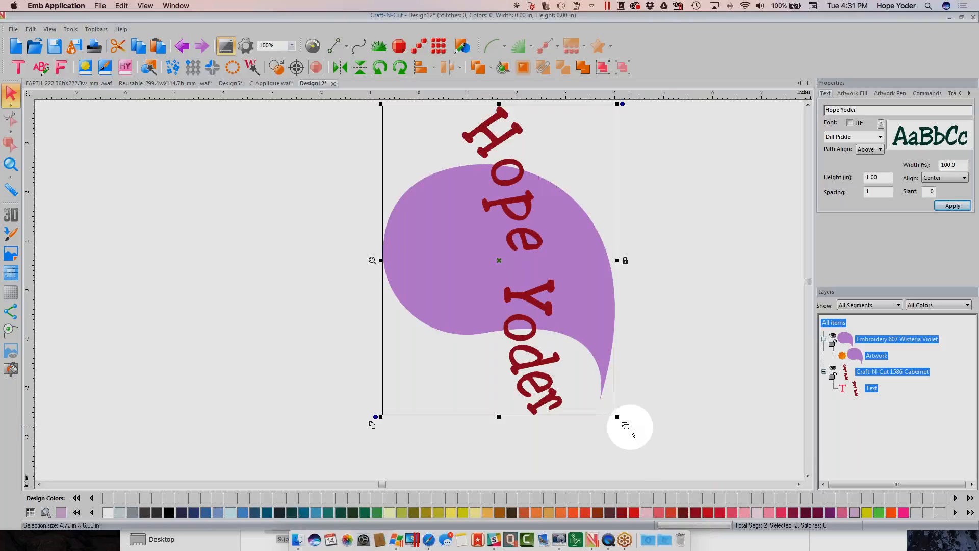
right_click(630, 427)
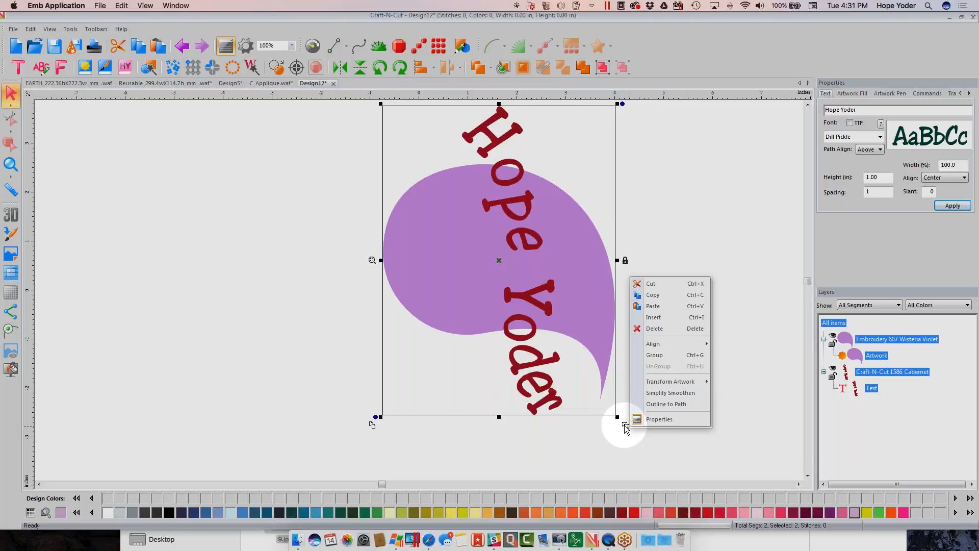
key("ctrl+g")
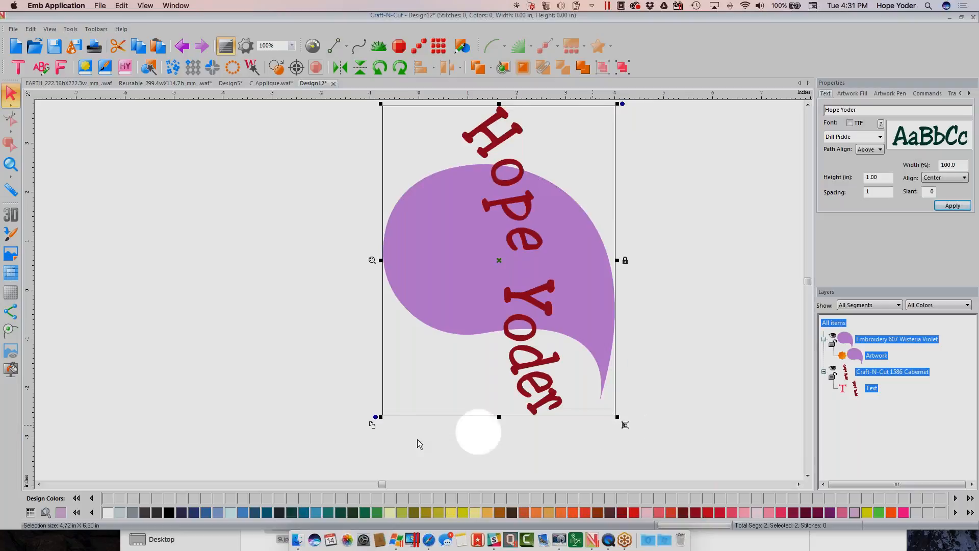
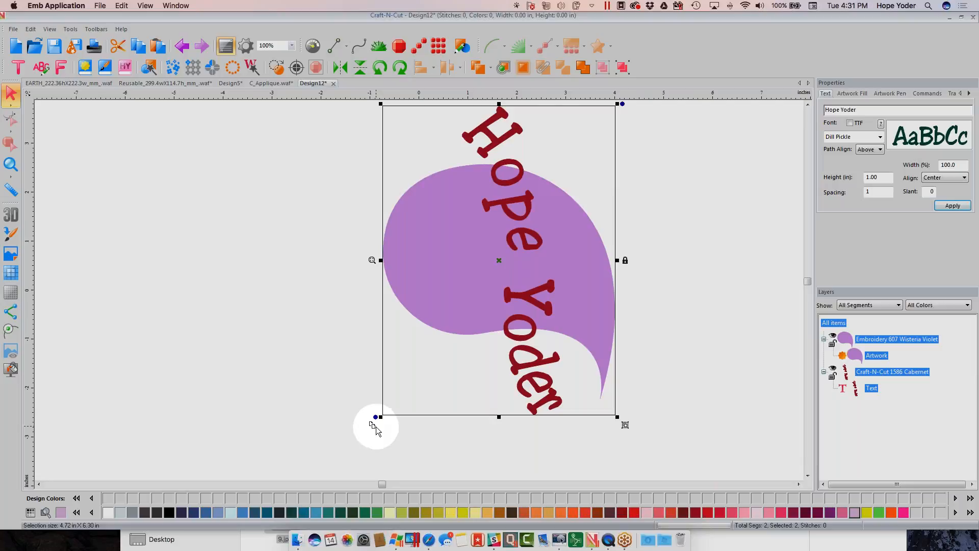
Step: Create a duplicate of the grouped design in Craft-N-Cut 231 Sour Apple to the left of the original
left_click_drag(372, 424, 396, 448)
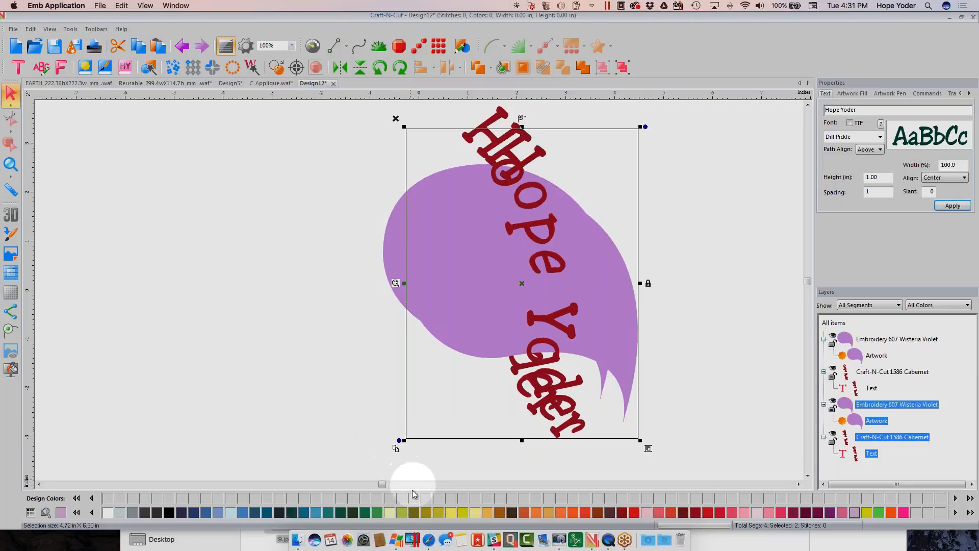
left_click(377, 511)
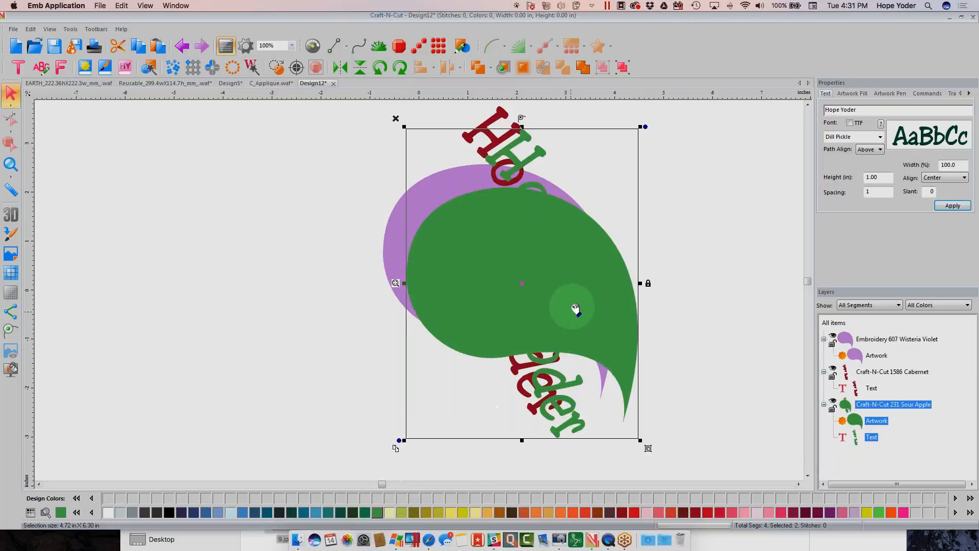
left_click_drag(575, 308, 200, 310)
Step: Duplicate the purple design to the right of the original and delete that copy
left_click(586, 257)
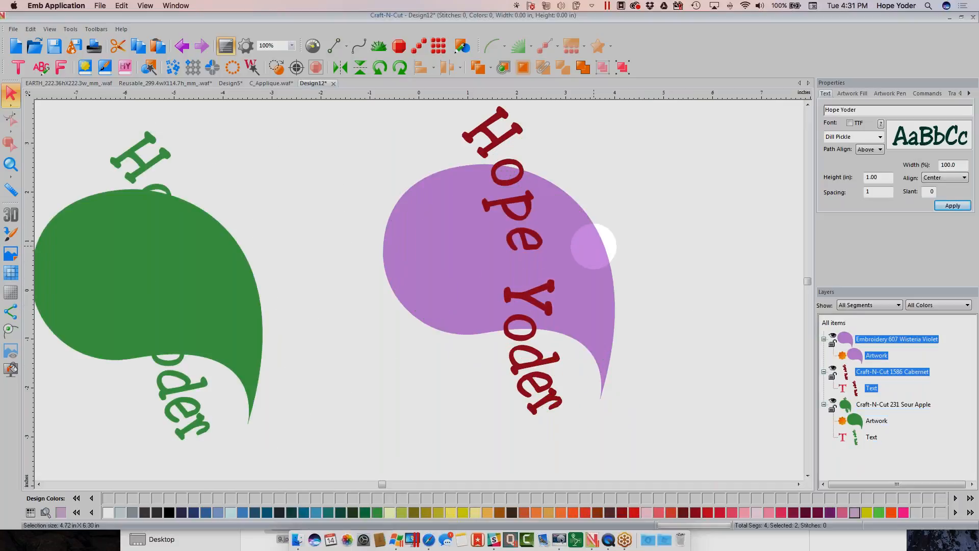
left_click(372, 424)
left_click_drag(533, 357, 715, 339)
right_click(724, 331)
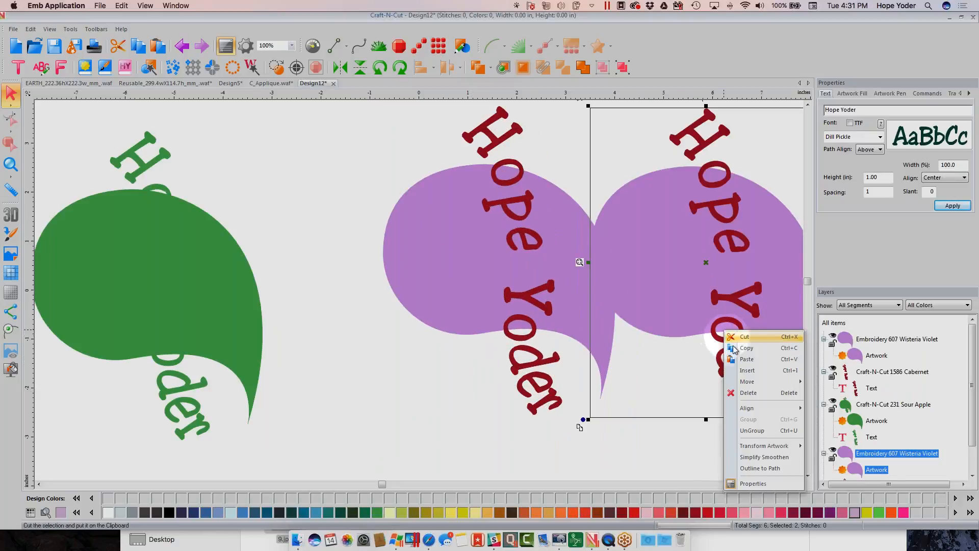
left_click(747, 393)
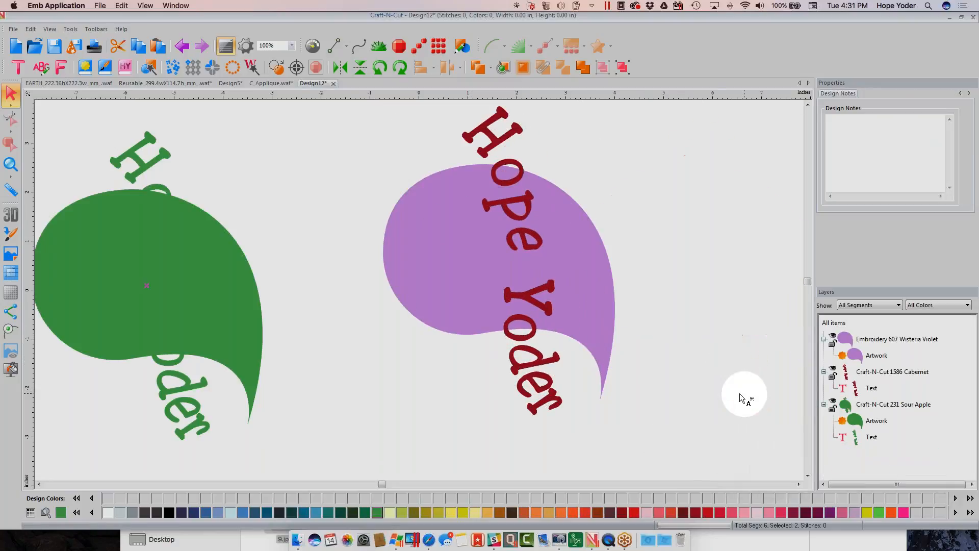
Step: Delete the green copy of the grouped design
double_click(525, 293)
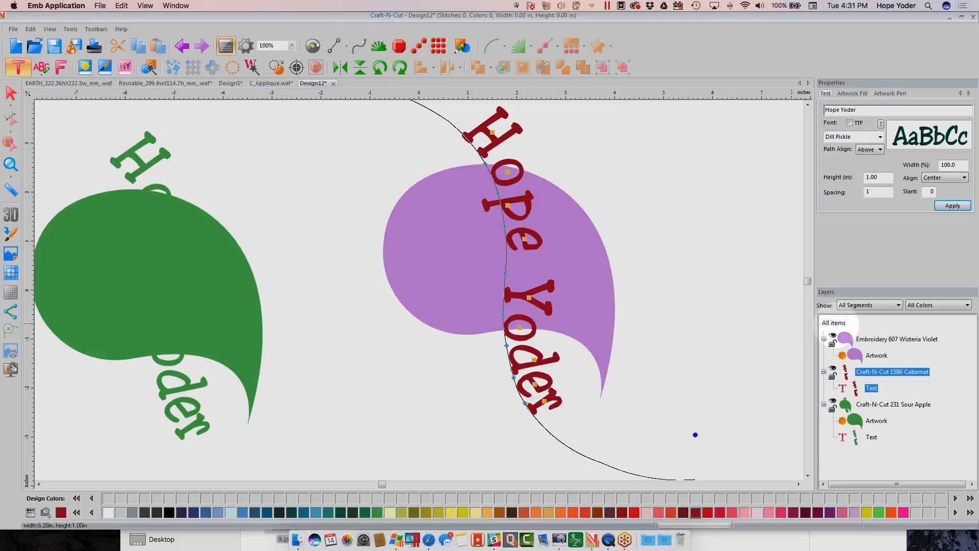
left_click(833, 322)
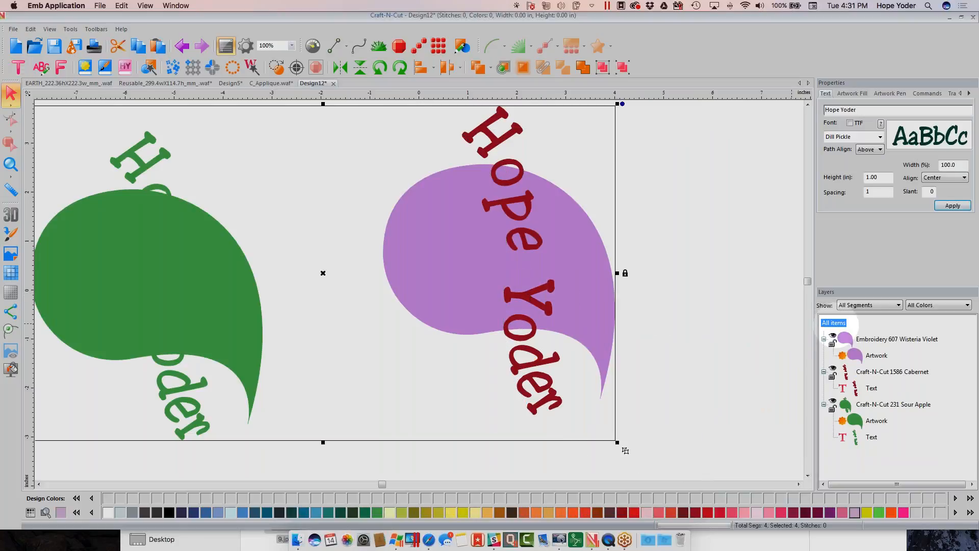
left_click(869, 406)
right_click(871, 406)
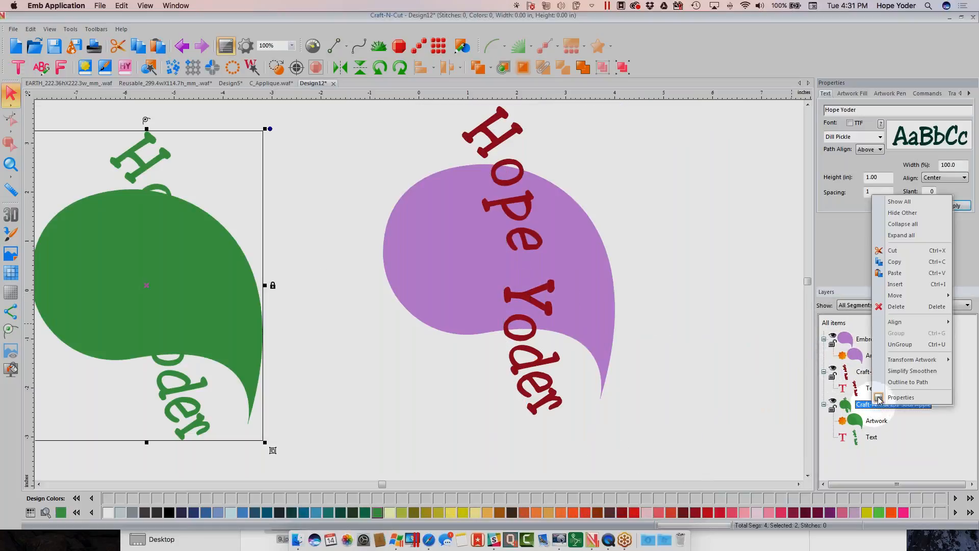
left_click(893, 306)
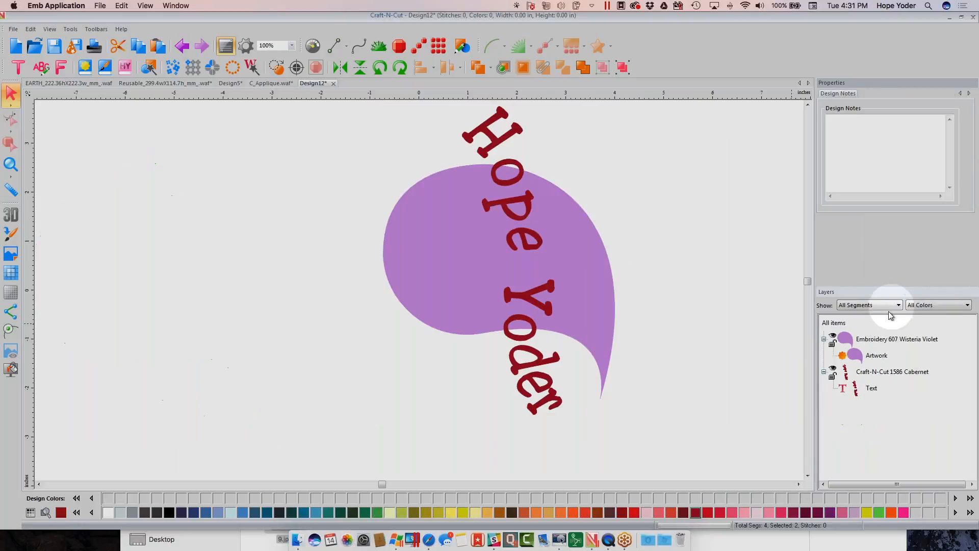
Step: Rotate the remaining grouped design counterclockwise and turn it partly back clockwise
left_click(834, 322)
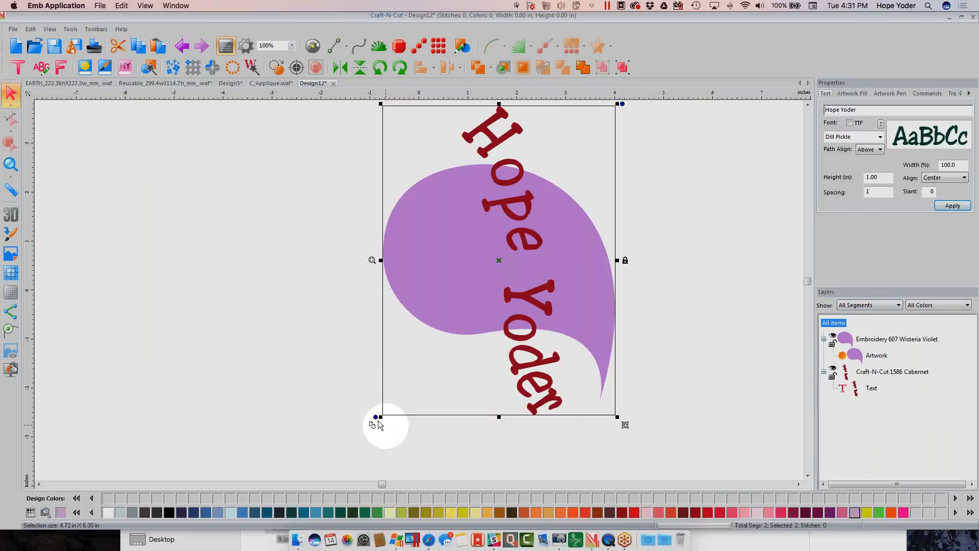
left_click_drag(374, 417, 426, 443)
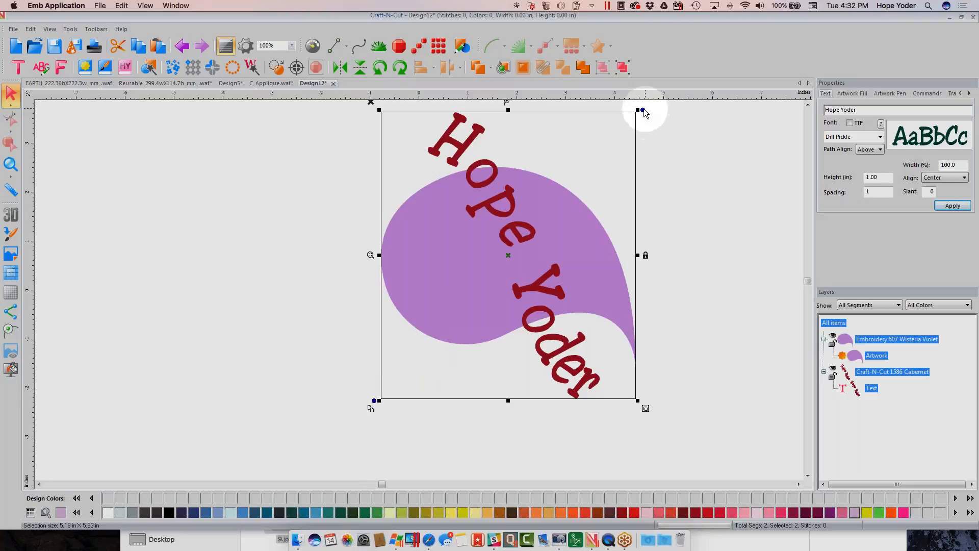
left_click_drag(642, 110, 638, 154)
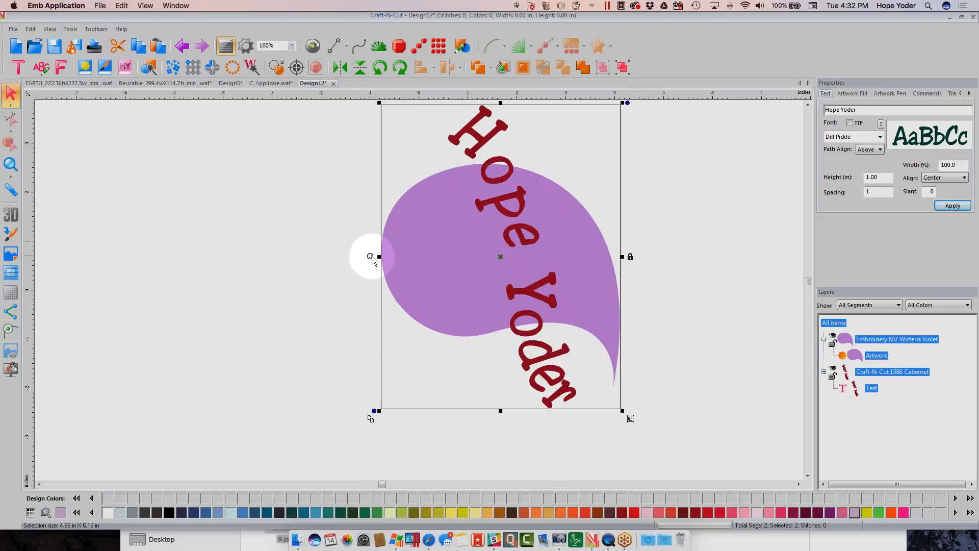
Step: Zoom in to fill the view with the selected design and return the zoom to 75%
left_click(371, 256)
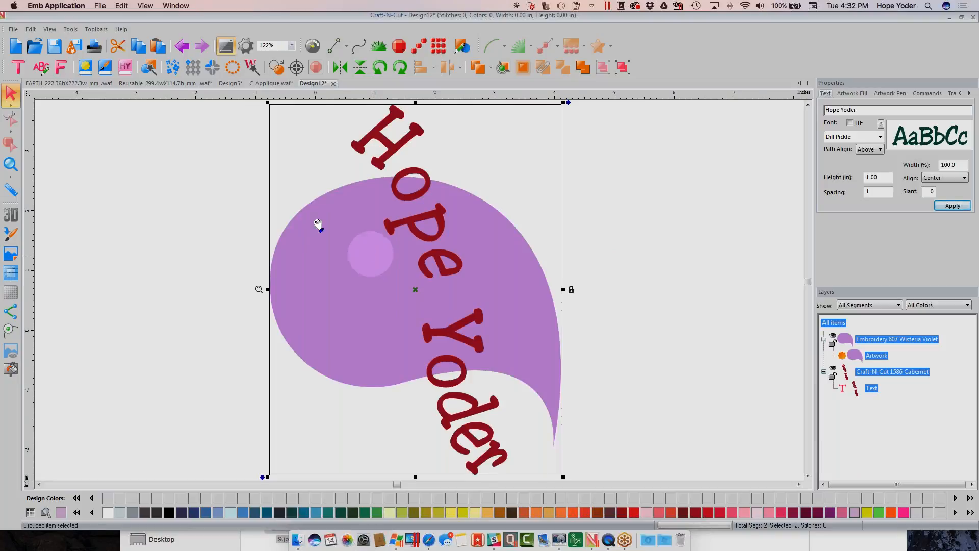
left_click(292, 46)
left_click(268, 107)
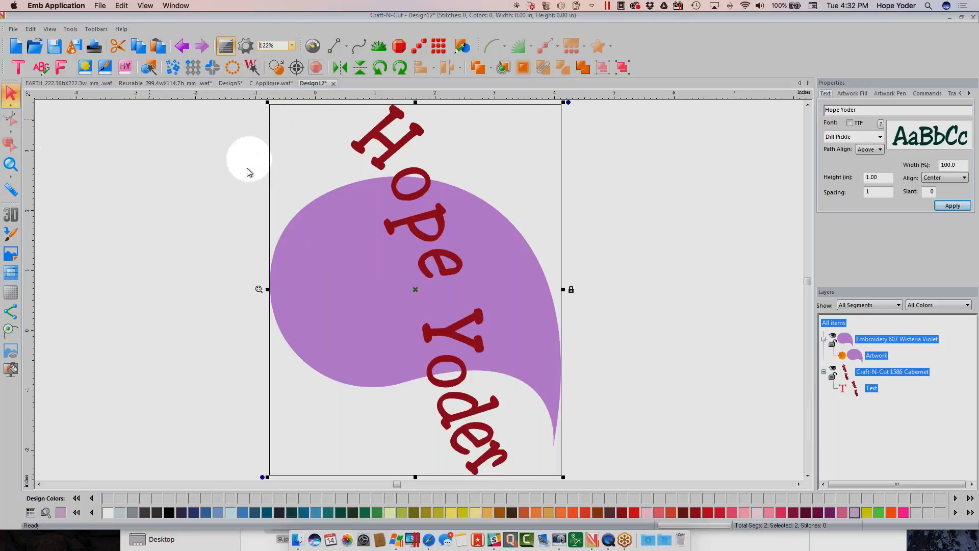
left_click(10, 164)
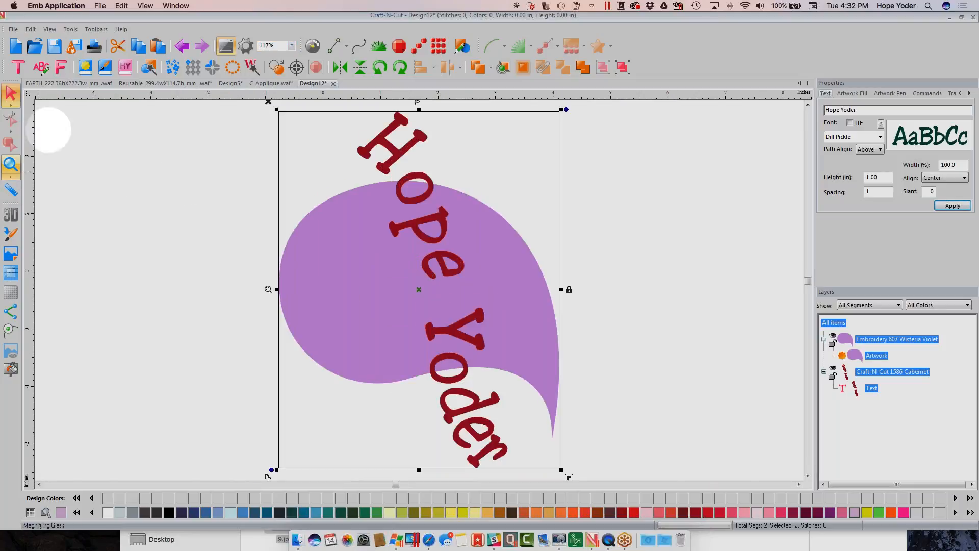
left_click(292, 45)
left_click(263, 108)
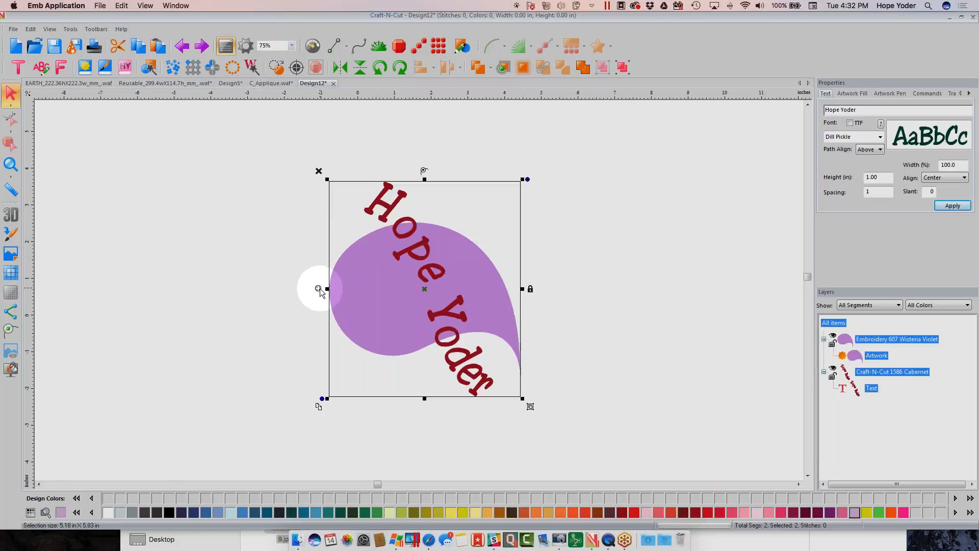
left_click(319, 289)
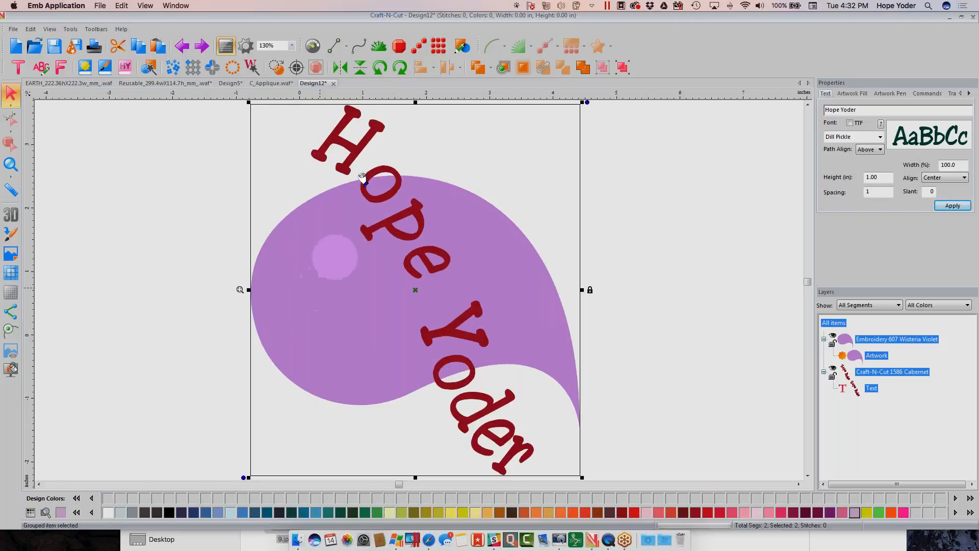
left_click(293, 48)
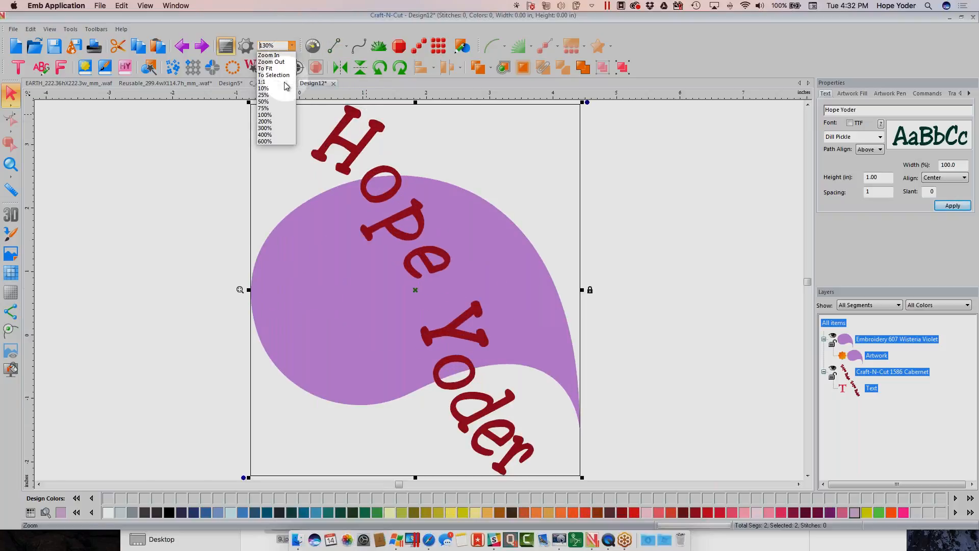
left_click(262, 102)
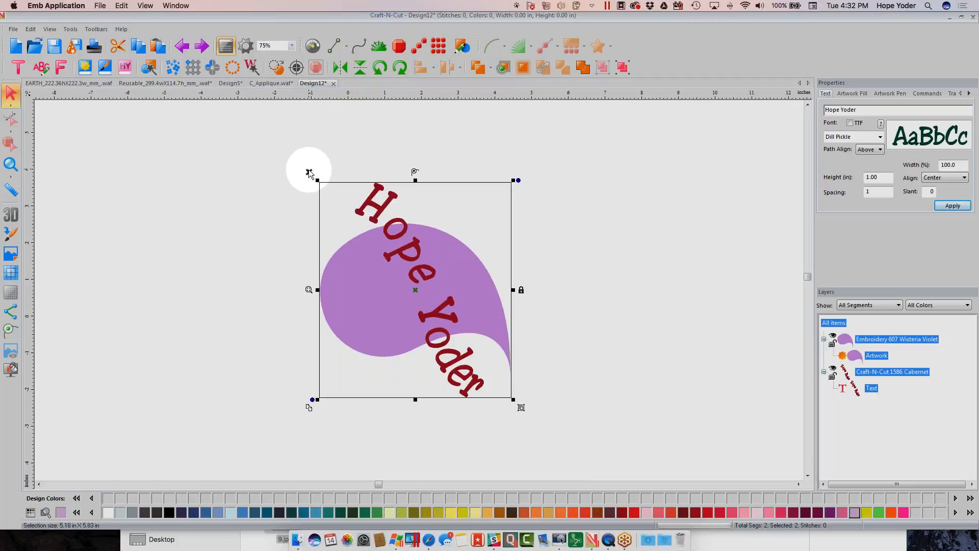
Step: Delete the whole grouped design and undo the deletion
left_click(309, 172)
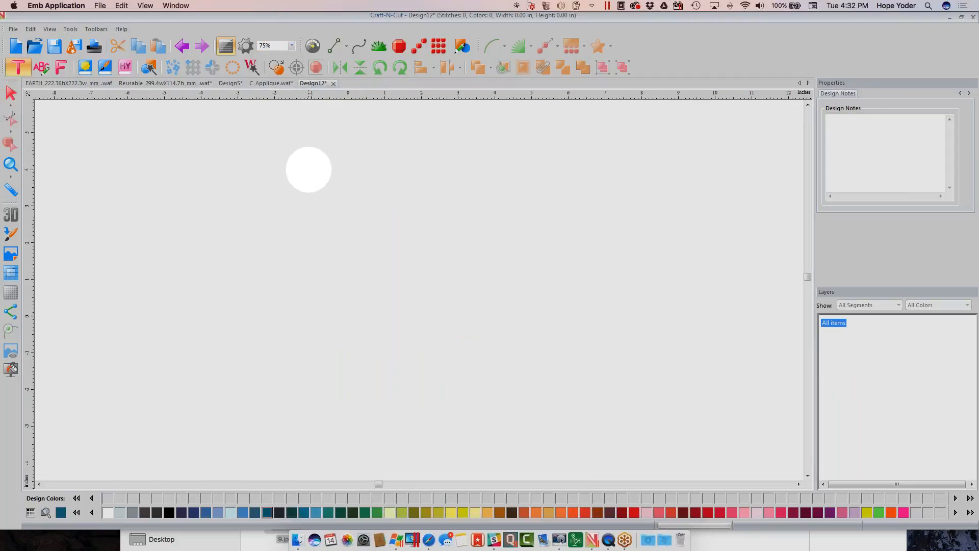
left_click(181, 46)
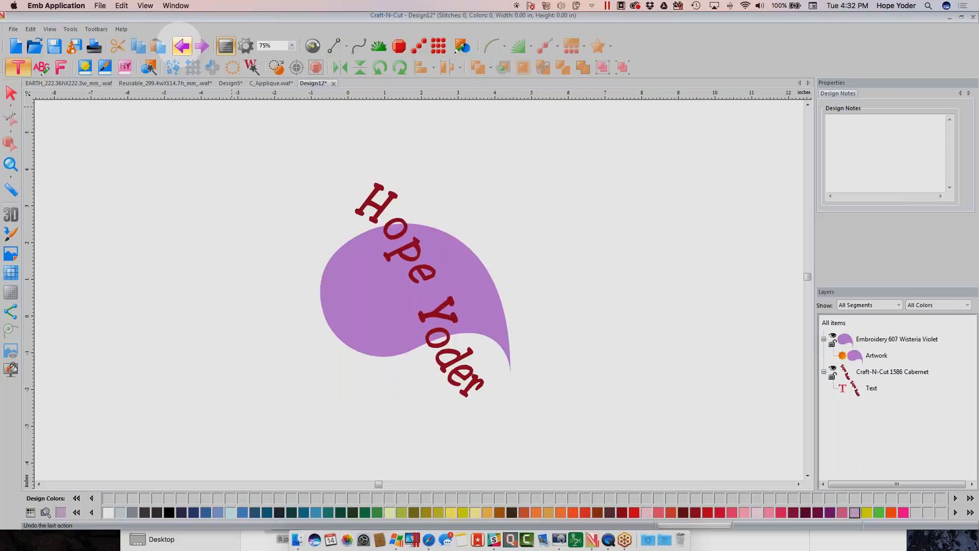
Step: Place a new letter A text object on the teardrop without choosing a text path
left_click(449, 280)
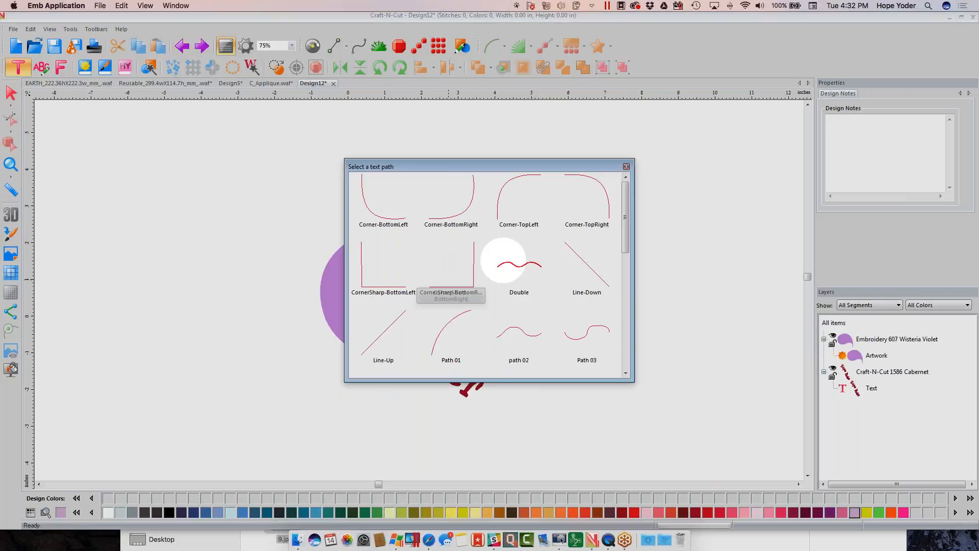
left_click(626, 166)
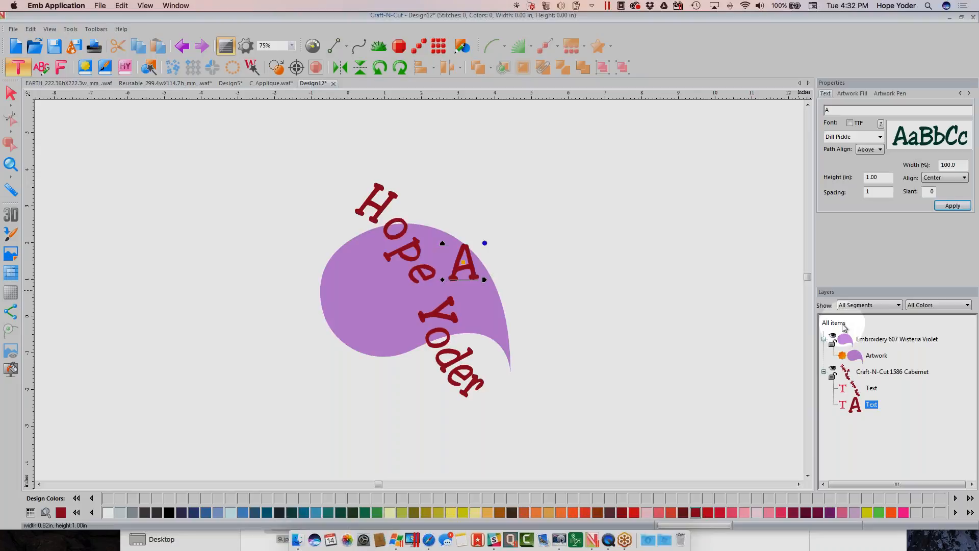
Step: Rotate the whole teardrop and text design slightly clockwise and lock all of its objects
left_click(844, 327)
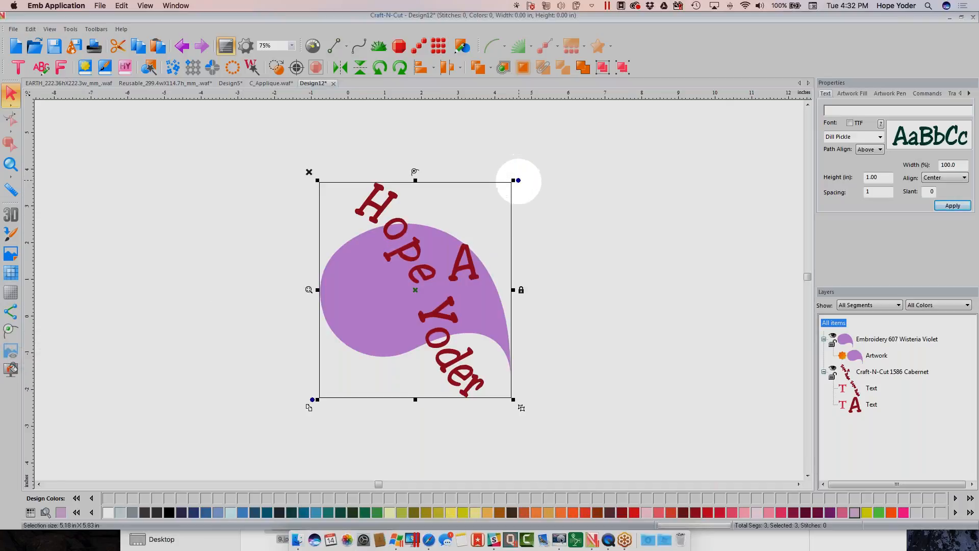
left_click_drag(518, 180, 516, 294)
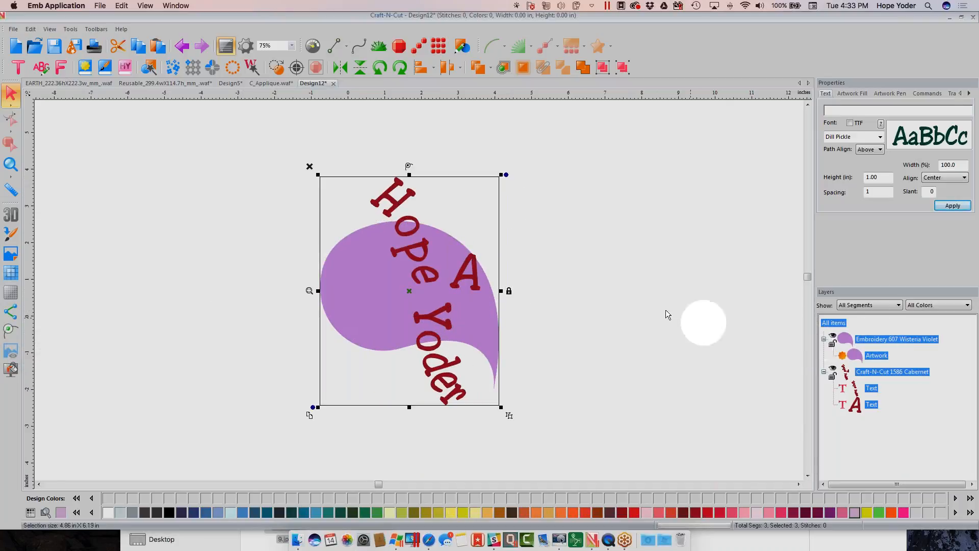
left_click(509, 293)
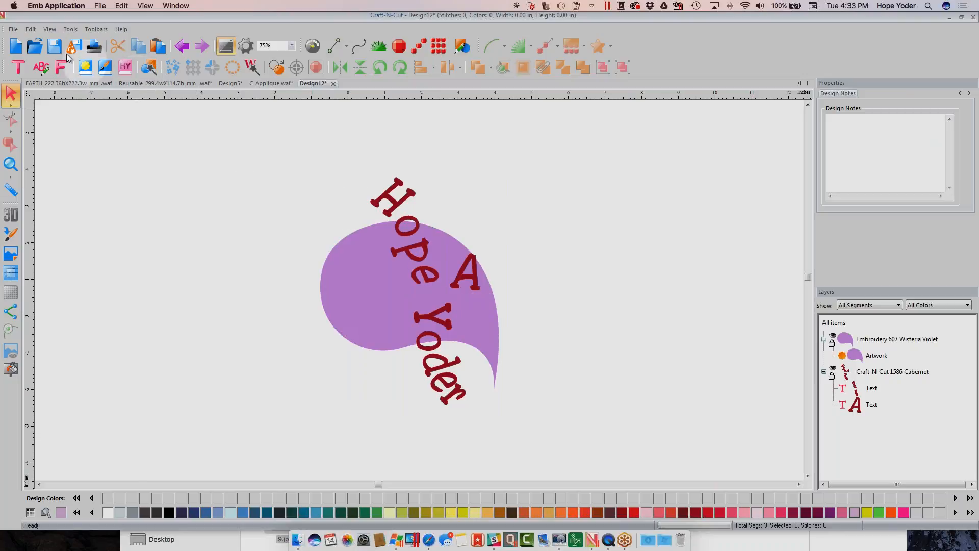
Step: Bring up the EARTH rhinestone design and zoom it to fill the view
left_click(45, 84)
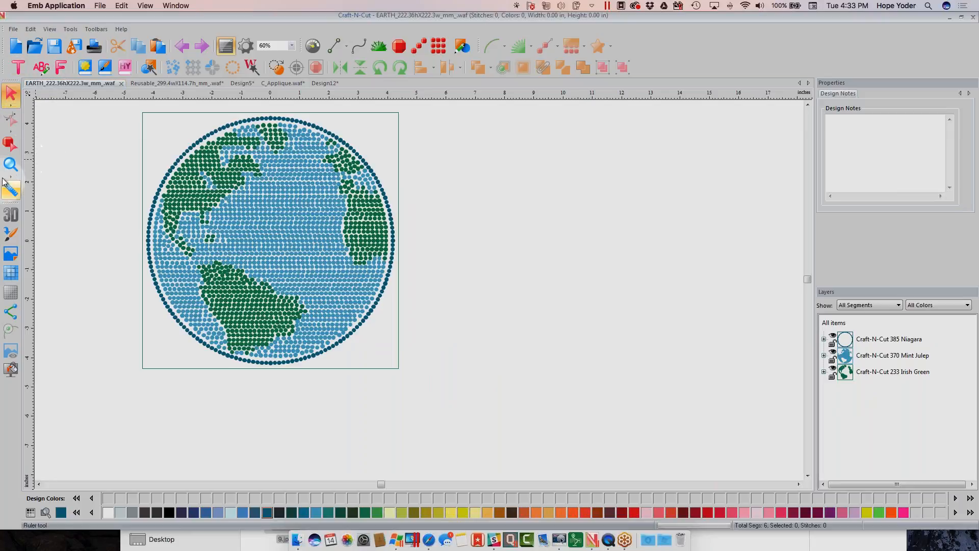
left_click(11, 165)
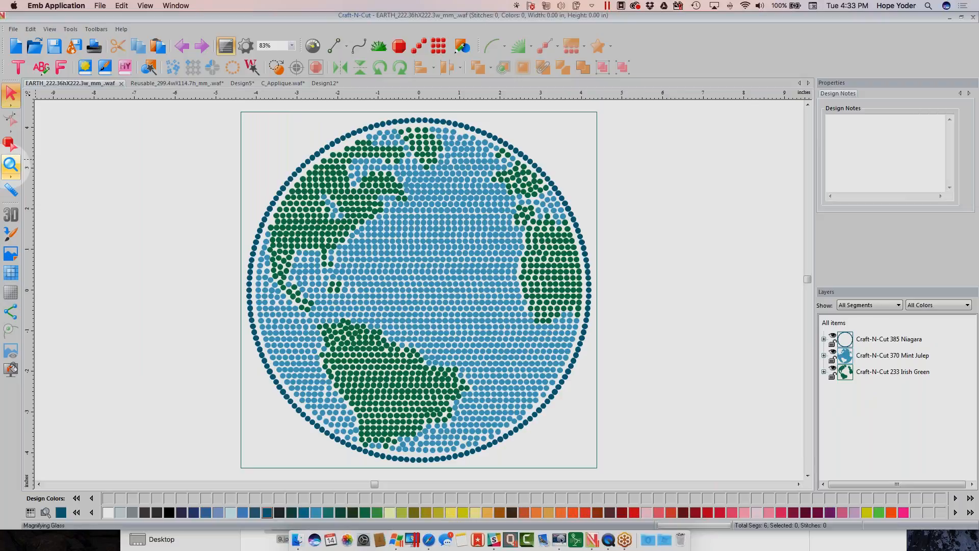
key("Escape")
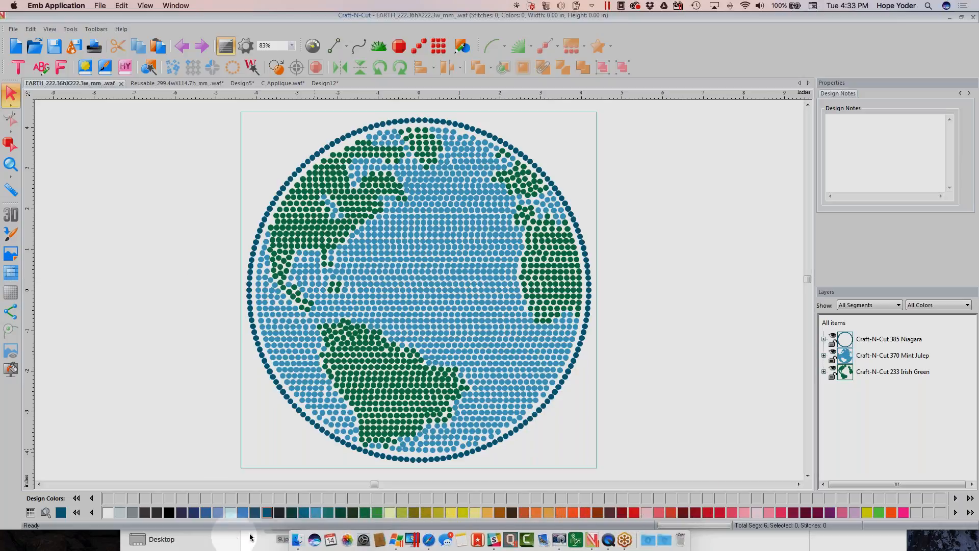
Step: Switch to Finder, move the Photos folder window fully into view and select all its pictures
left_click(297, 539)
left_click(513, 418)
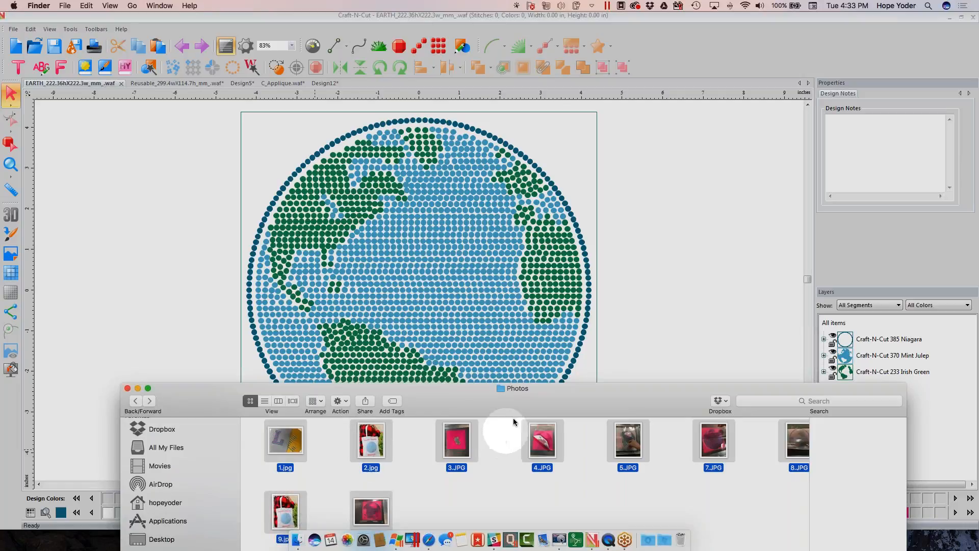
left_click_drag(515, 416, 505, 178)
key("super+a")
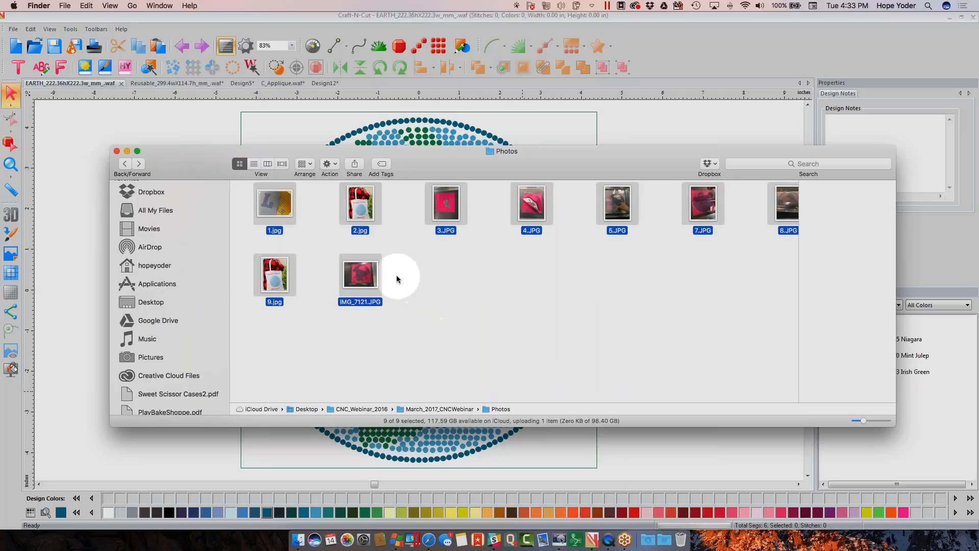
Step: Look through the selected photos in a preview from 1.jpg to 9.jpg, revisiting 3.JPG, and close the preview
key("space")
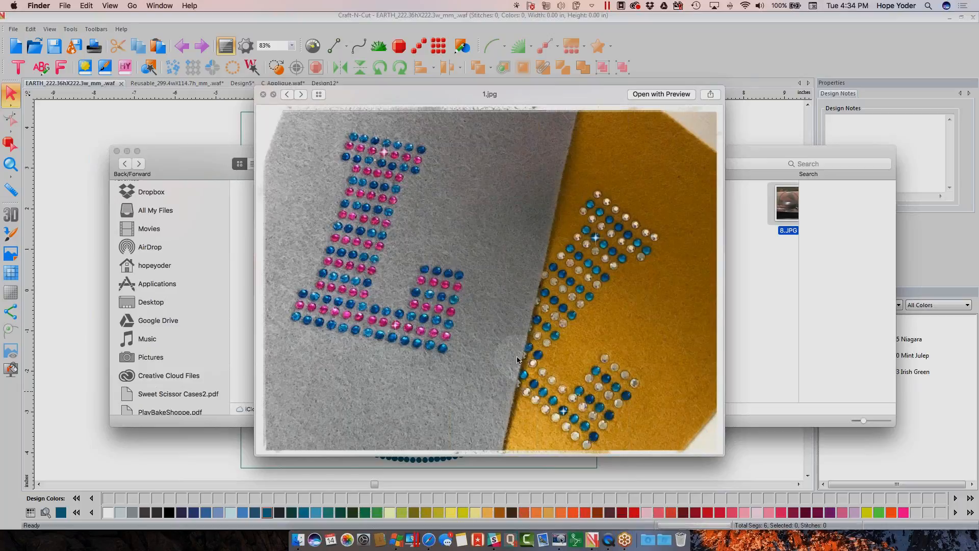
key("Right")
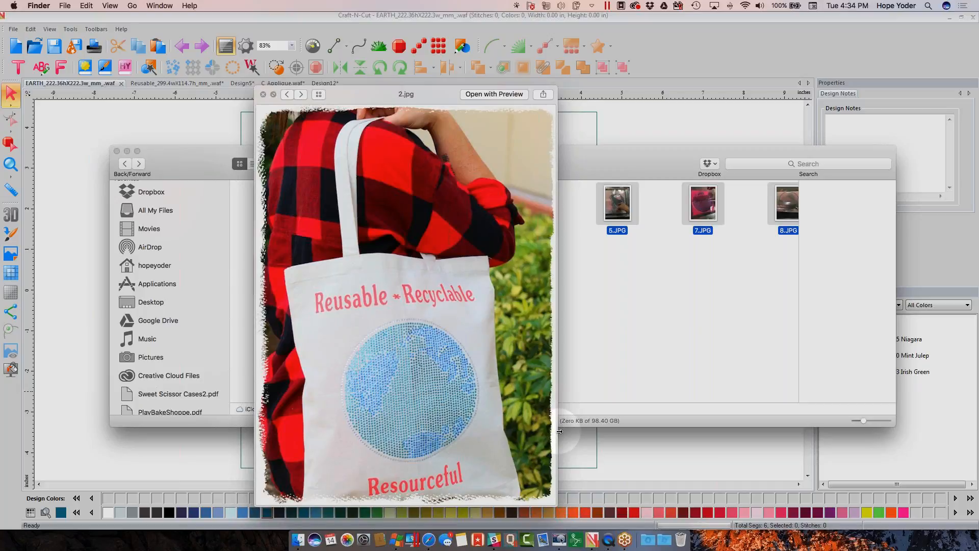
key("Right")
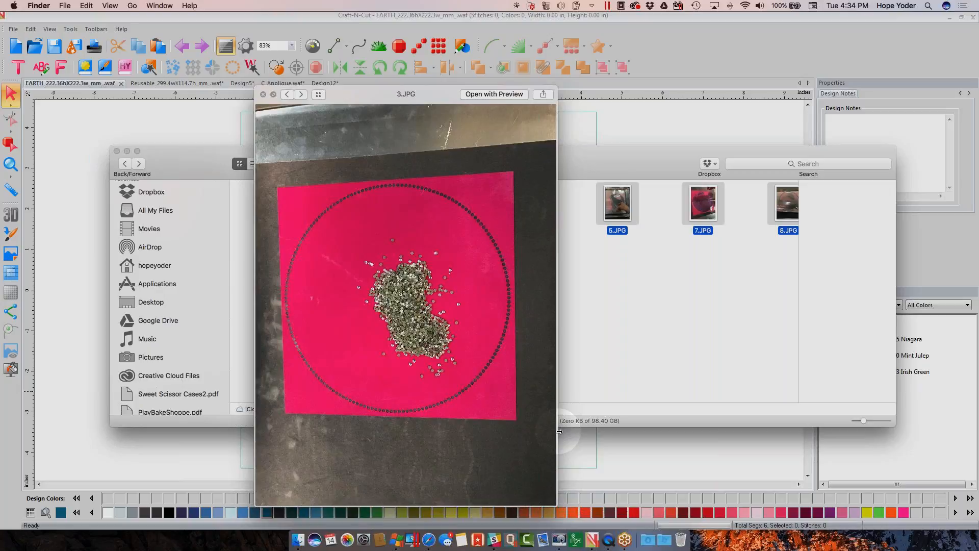
key("Right")
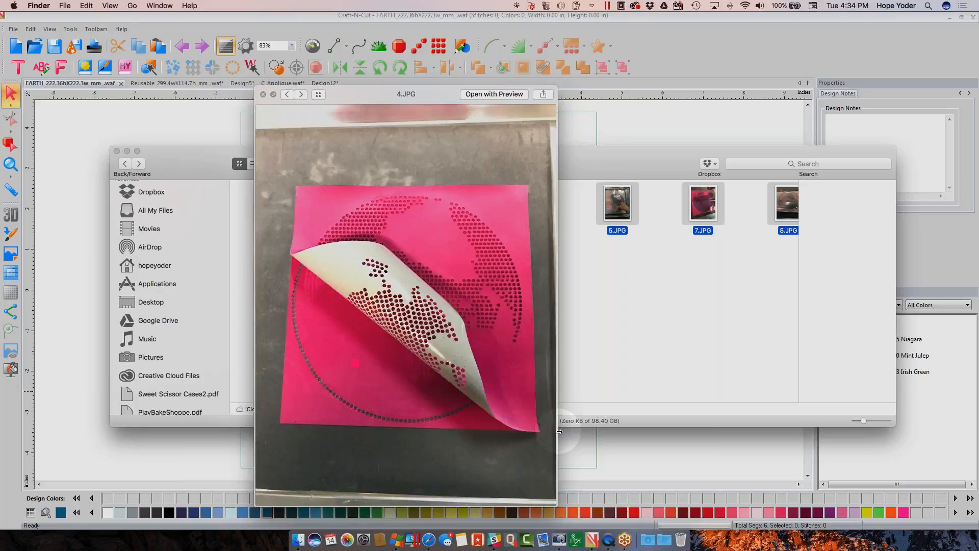
key("Left")
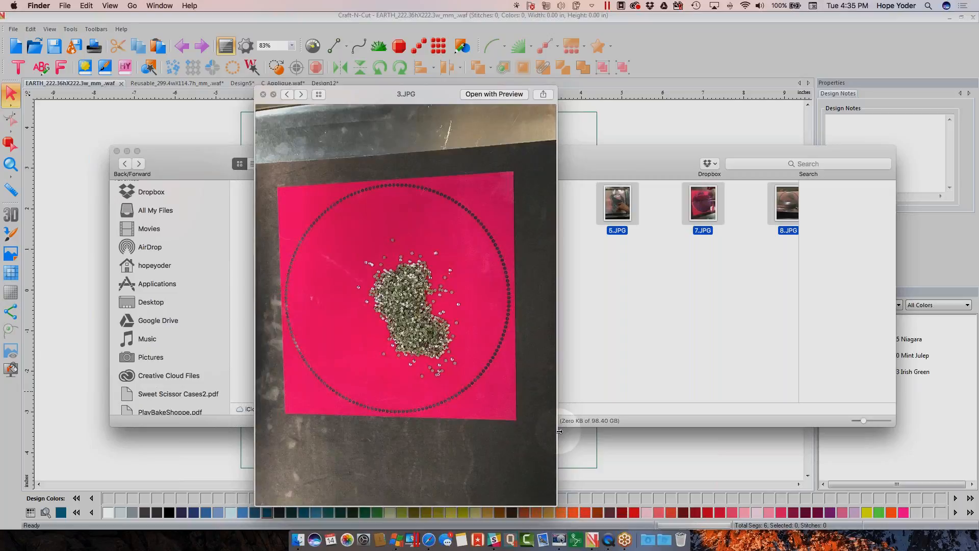
key("Right")
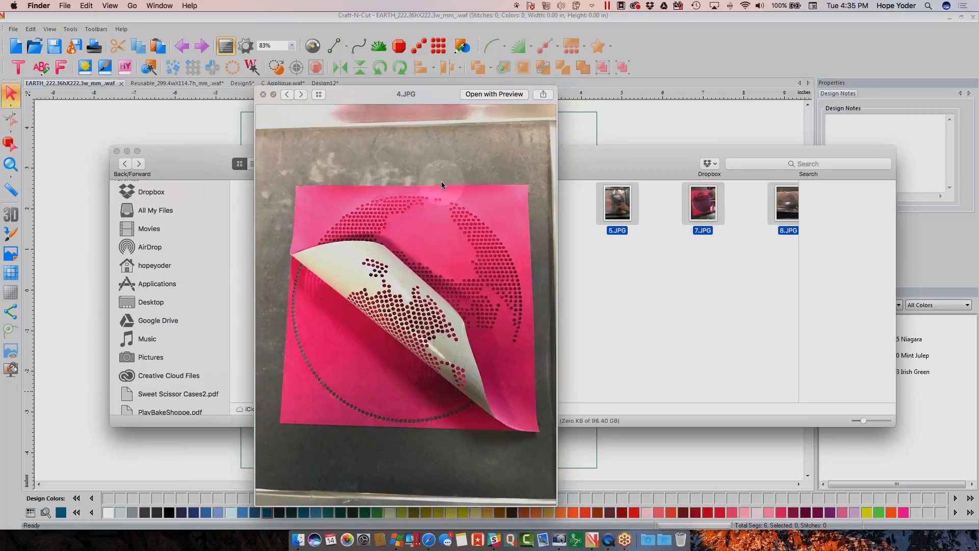
key("Right")
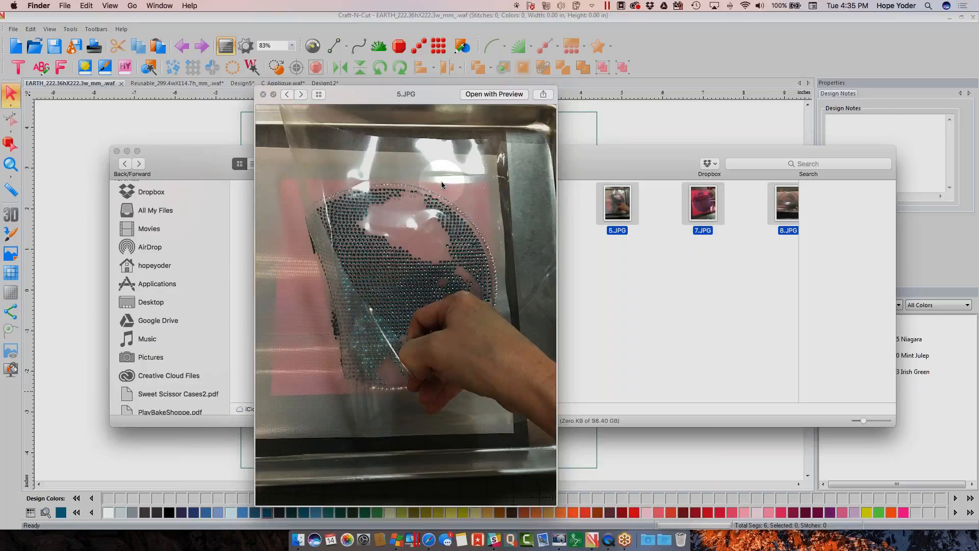
key("Right")
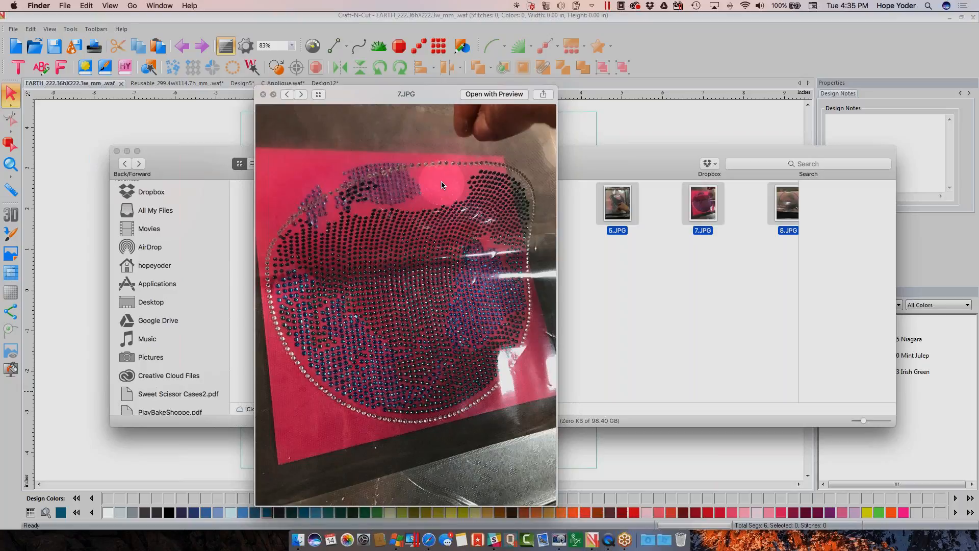
key("Right")
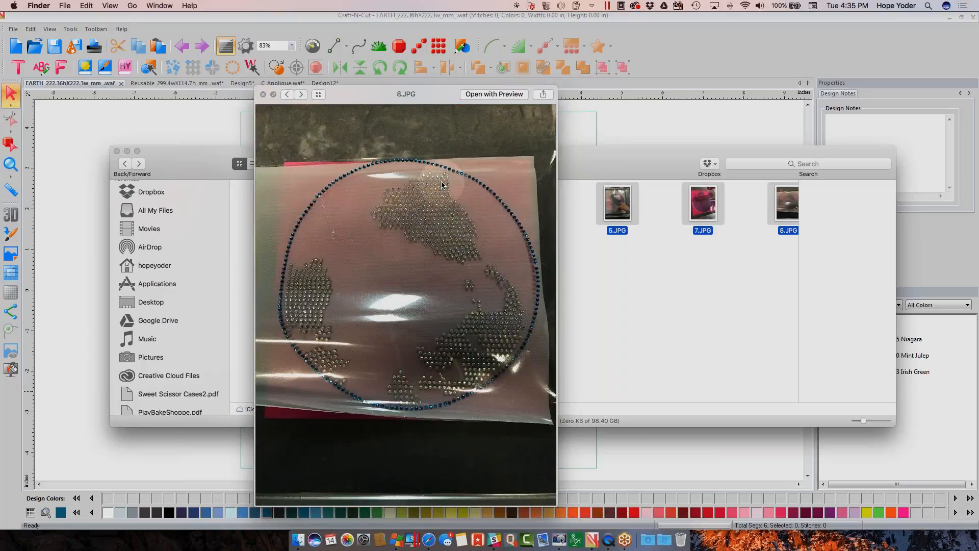
key("Right")
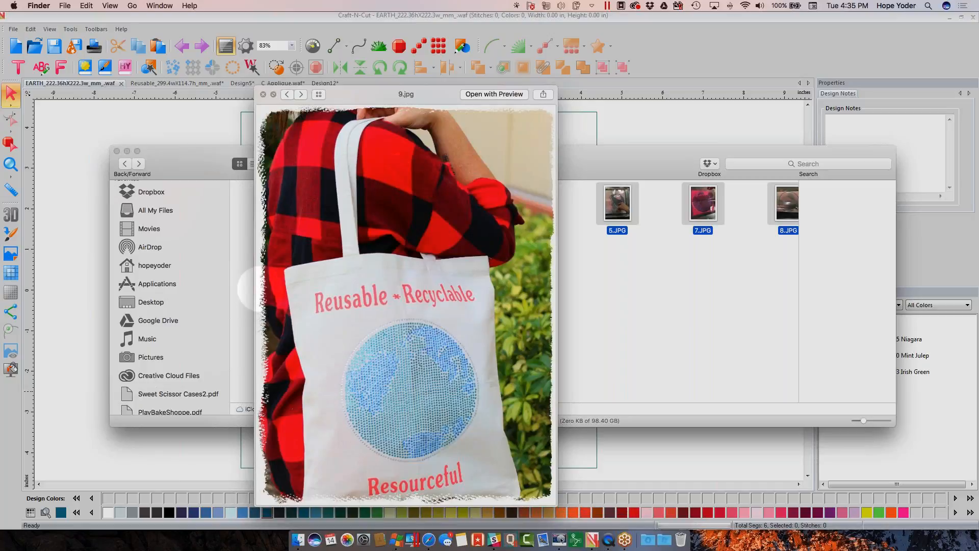
left_click(263, 94)
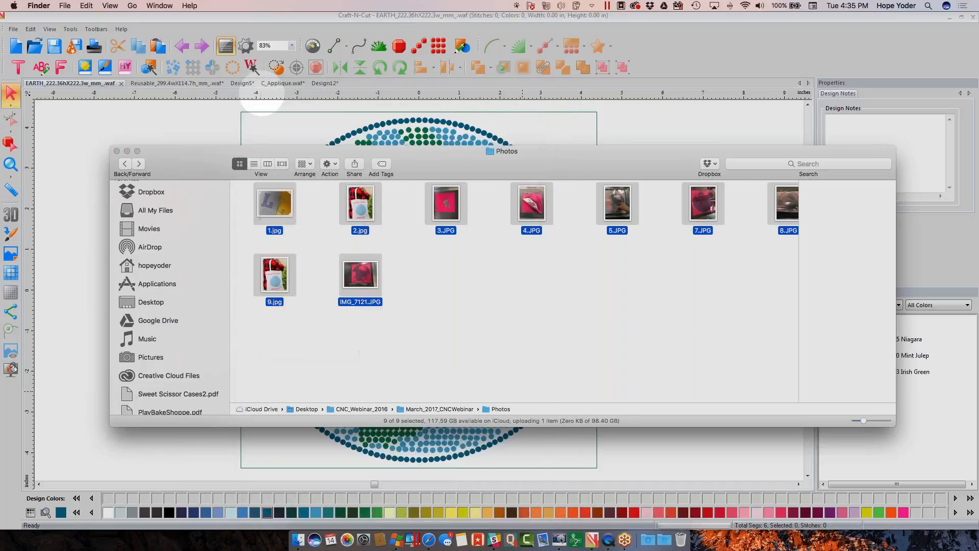
Step: Switch to QuickTime Player, watch LayeredRhinestone_Application.mp4 in an enlarged window with the volume raised, and close the video
left_click(608, 539)
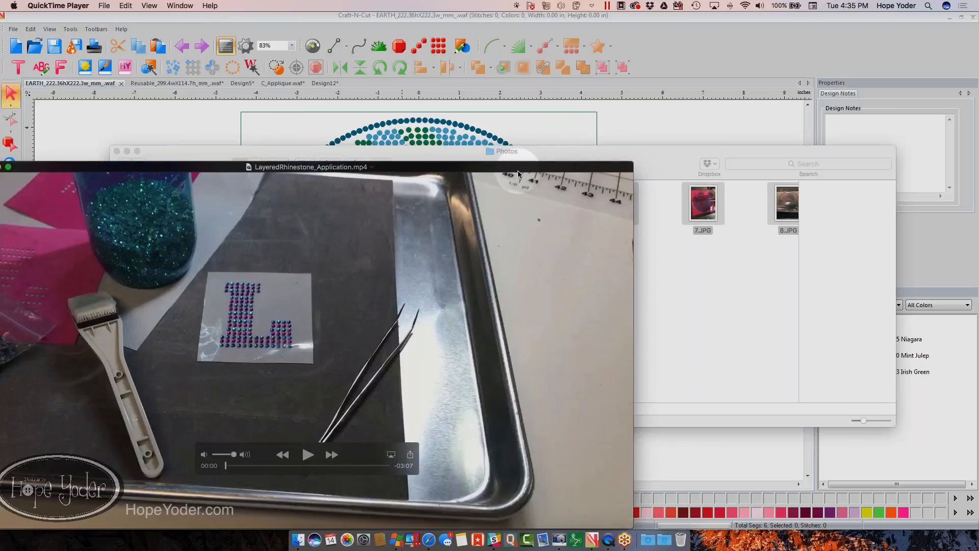
left_click_drag(644, 95, 591, 30)
left_click_drag(695, 390, 941, 528)
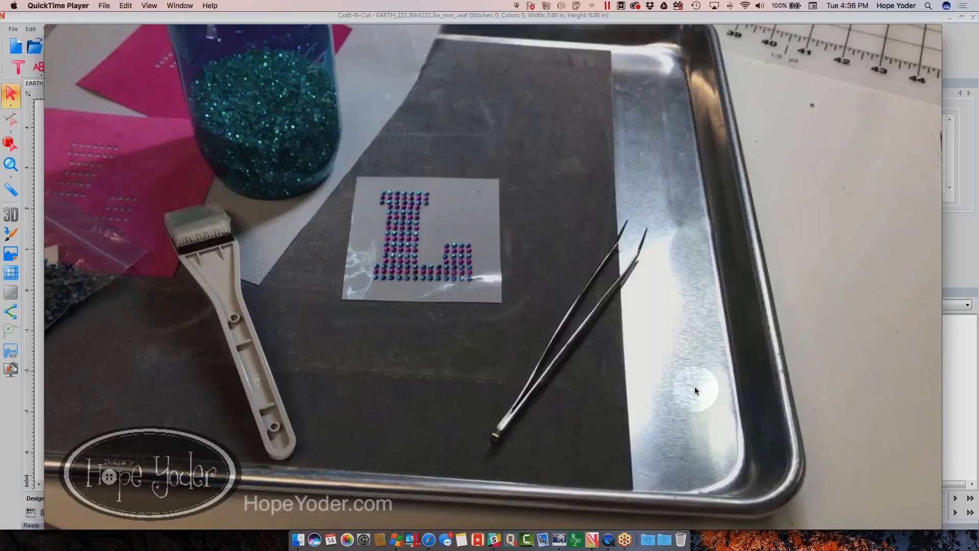
mouse_move(501, 396)
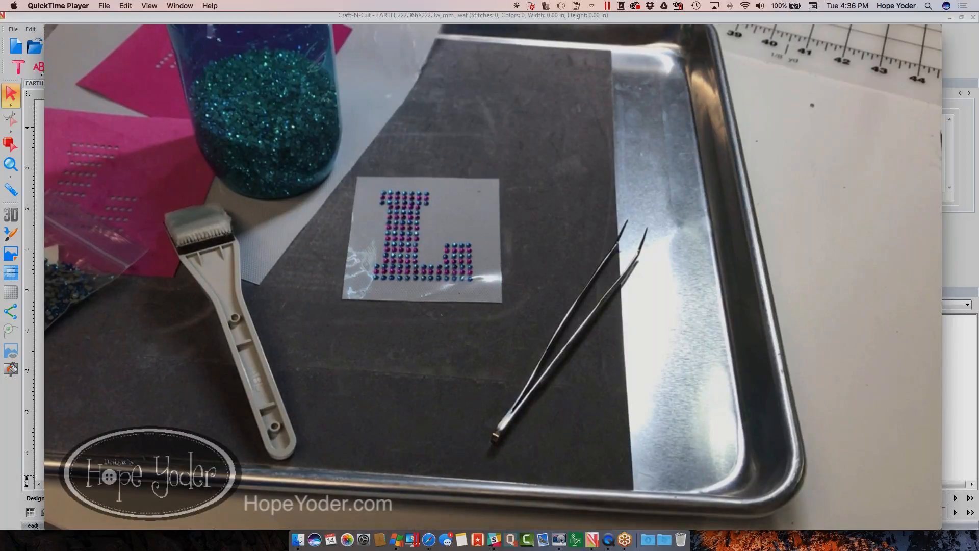
key("XF86AudioRaiseVolume")
key("XF86AudioRaiseVolume")
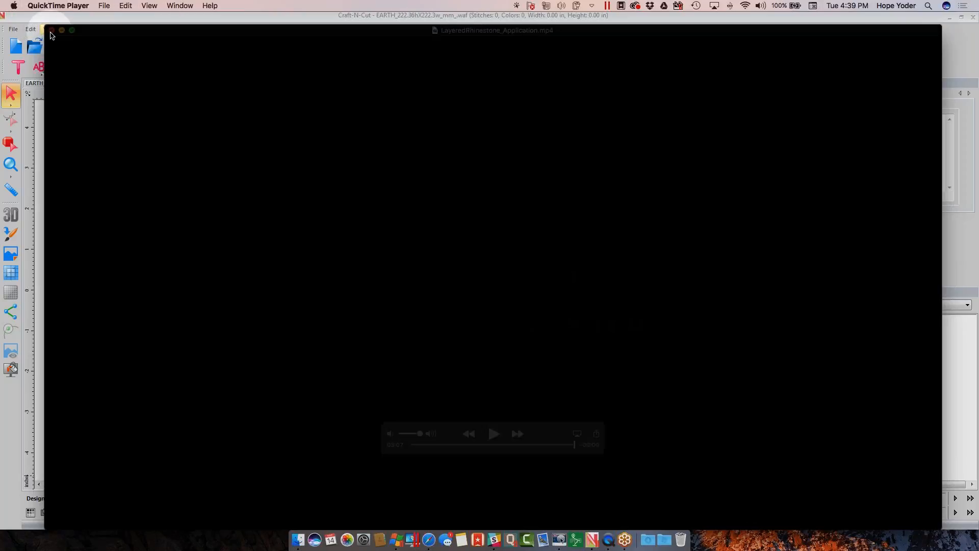
left_click(51, 30)
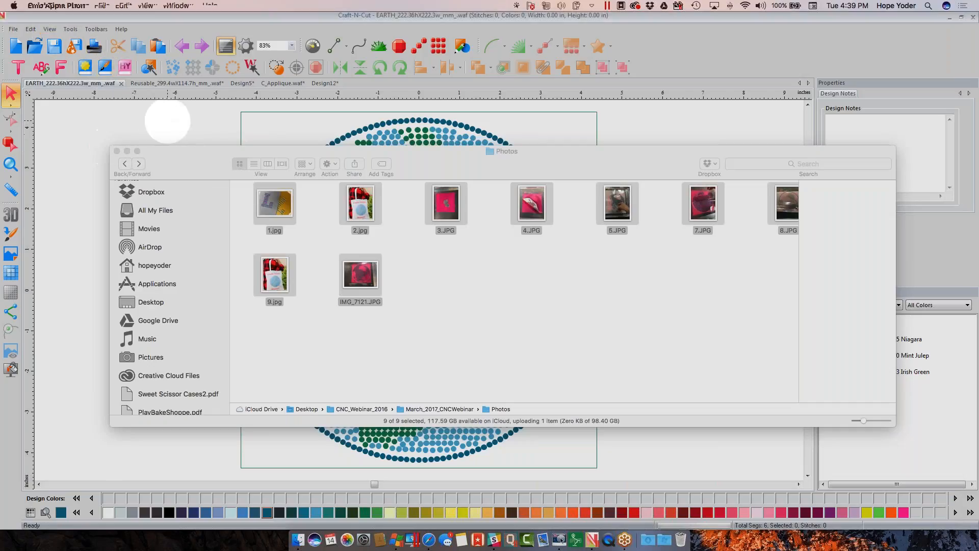
Step: Return to Craft-N-Cut and separate the globe's colors, placing the dark blue ring left and the green continents right of the ocean
left_click(168, 121)
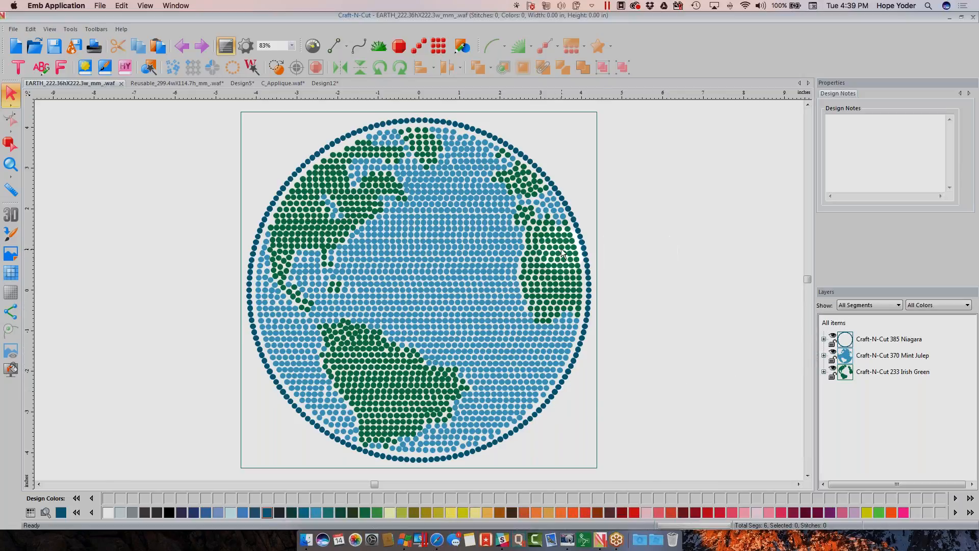
left_click_drag(566, 203, 156, 243)
left_click_drag(561, 212, 961, 235)
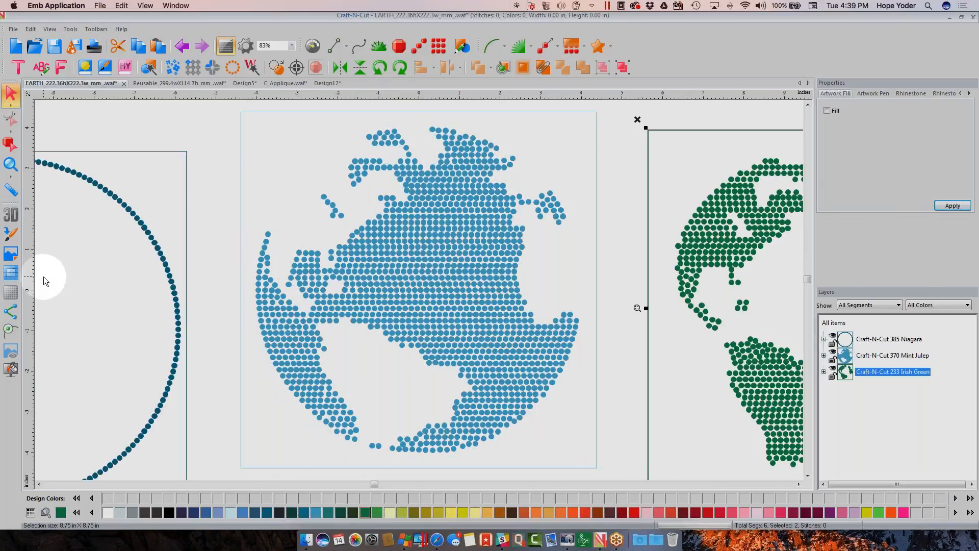
left_click(11, 165)
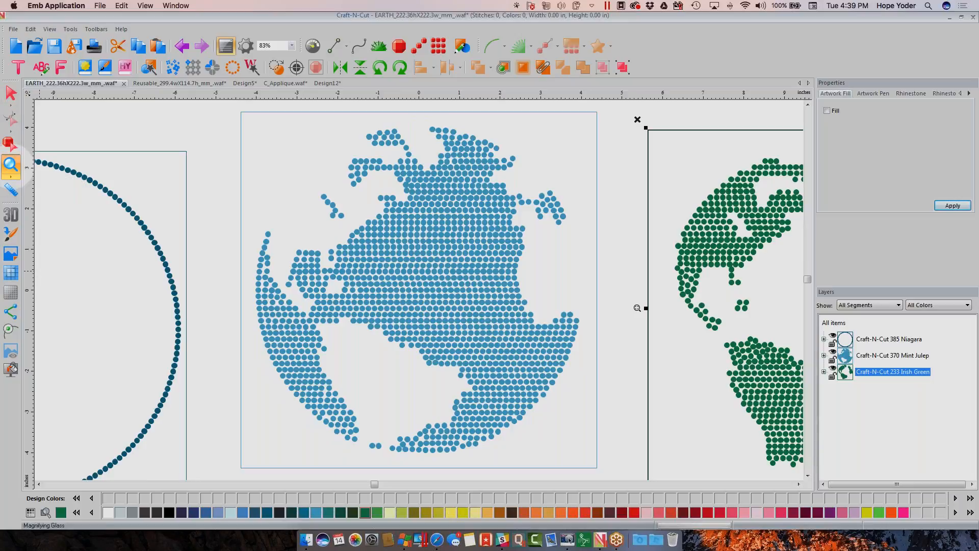
right_click(637, 308)
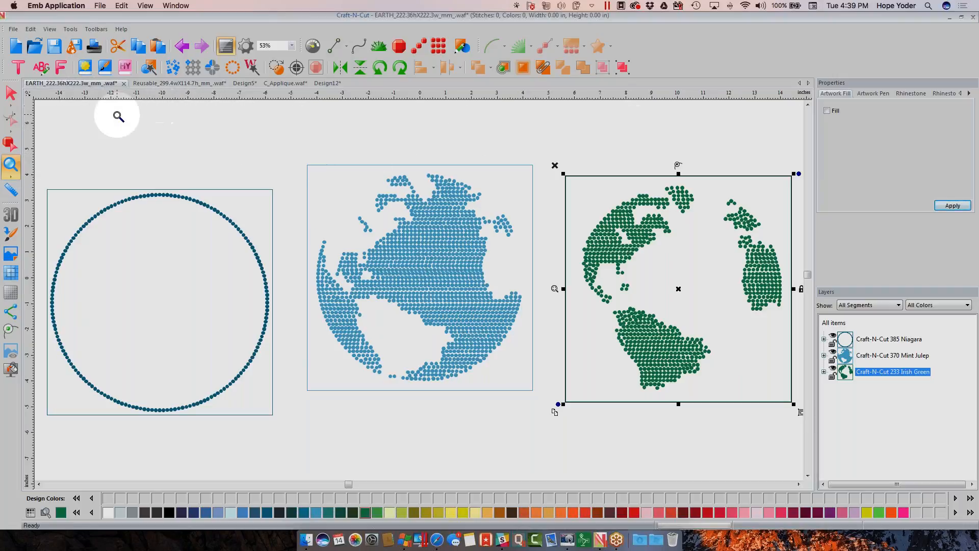
Step: Create a new blank design, close Design12 without saving its changes, and bring up Design5
left_click(16, 46)
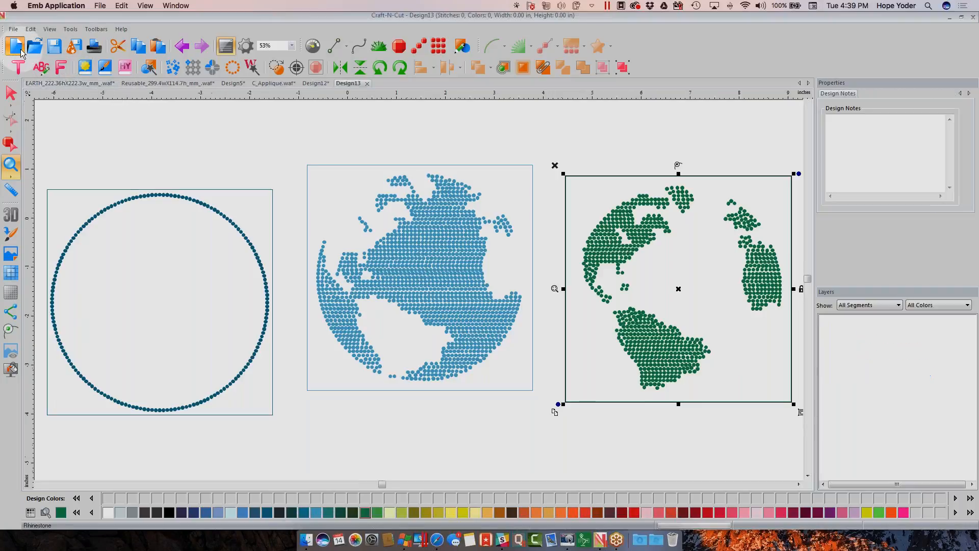
left_click(307, 83)
left_click(335, 83)
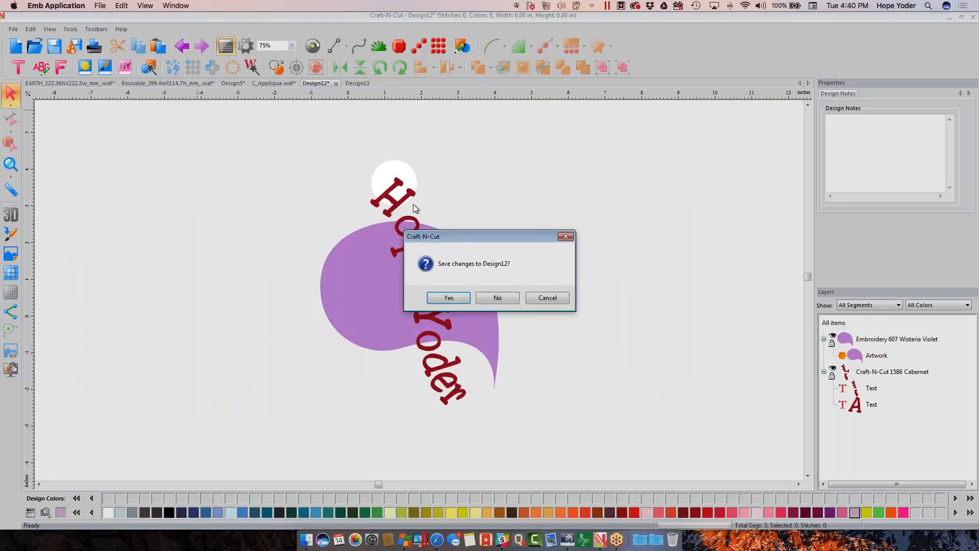
left_click(495, 297)
left_click(233, 84)
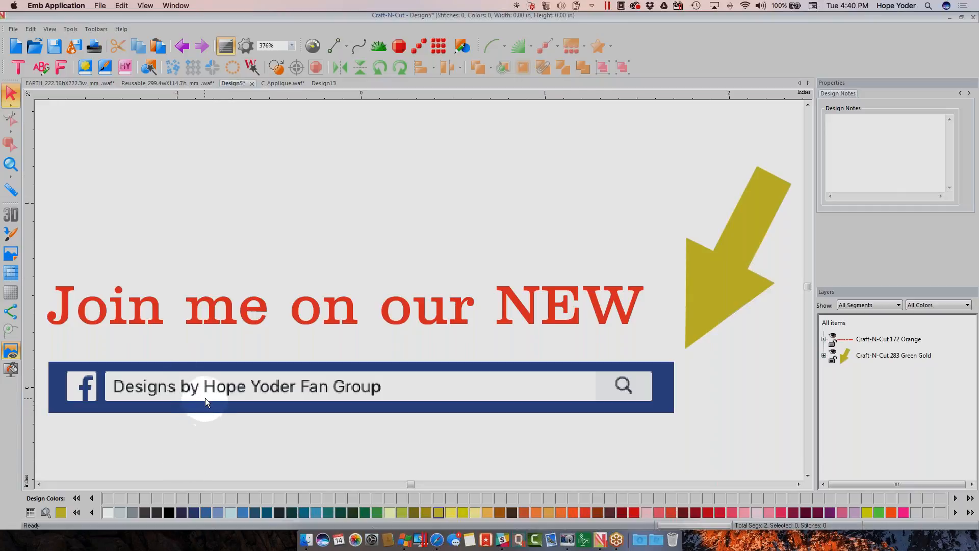
Step: Create another blank design and insert the Earth artwork from the Hope Yoder Library at its default size
left_click(18, 46)
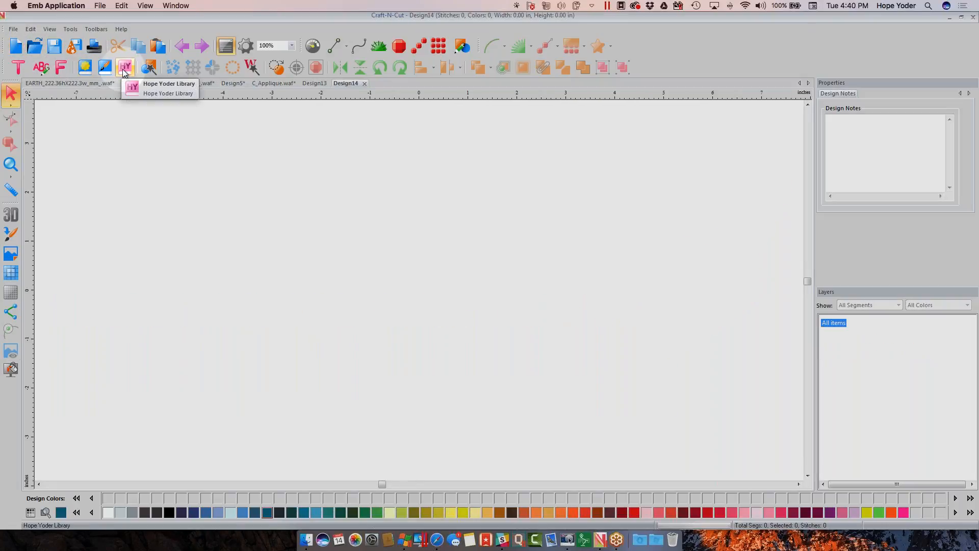
left_click(124, 68)
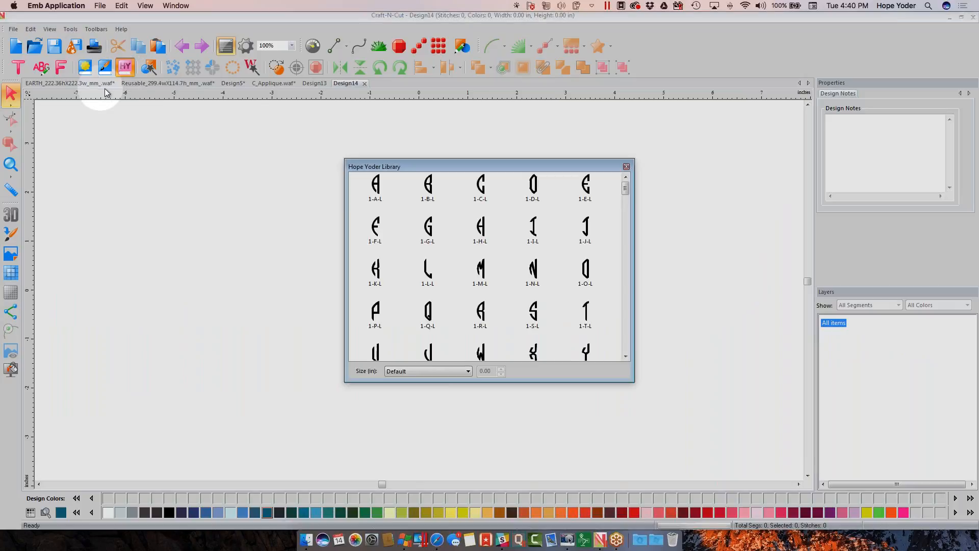
left_click_drag(625, 189, 627, 279)
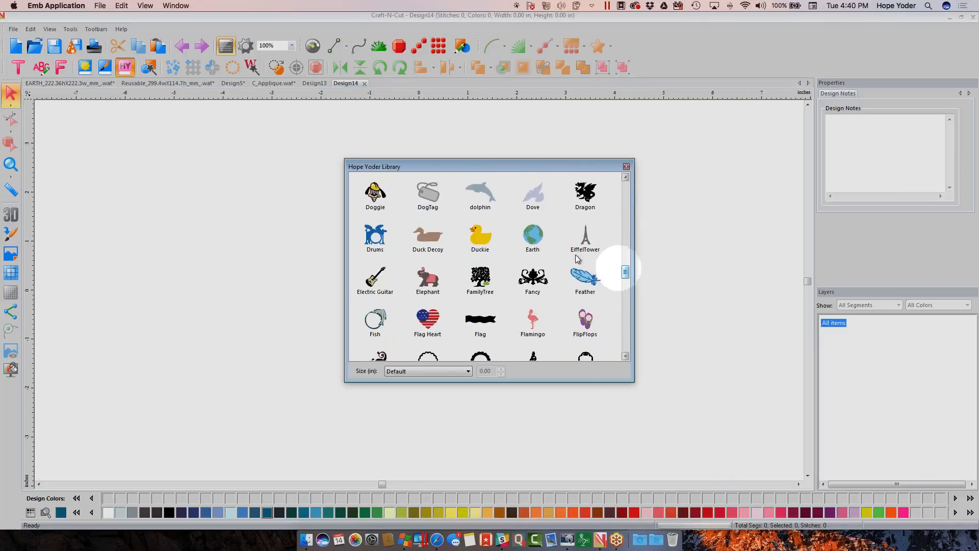
double_click(534, 235)
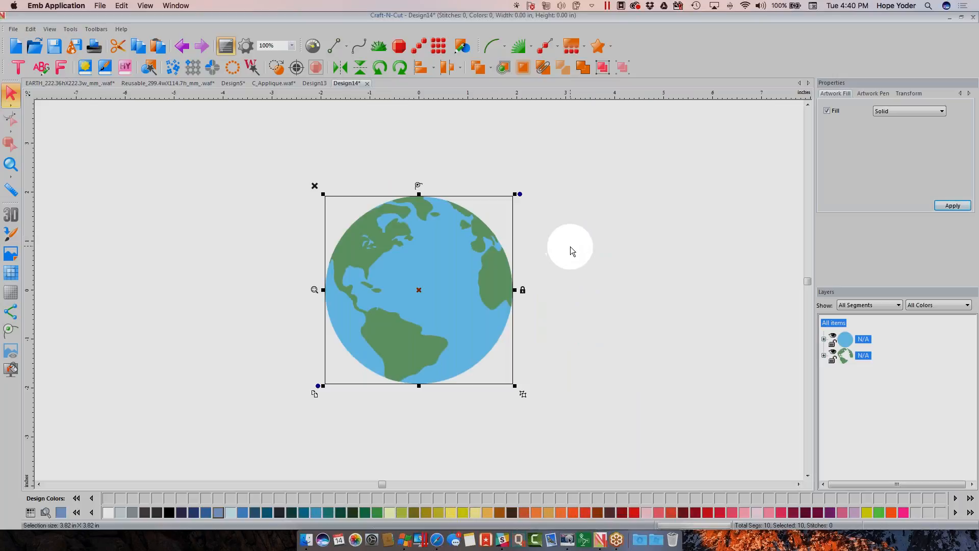
Step: Resize the whole Earth artwork to 8 inches high with its aspect ratio maintained
left_click(904, 95)
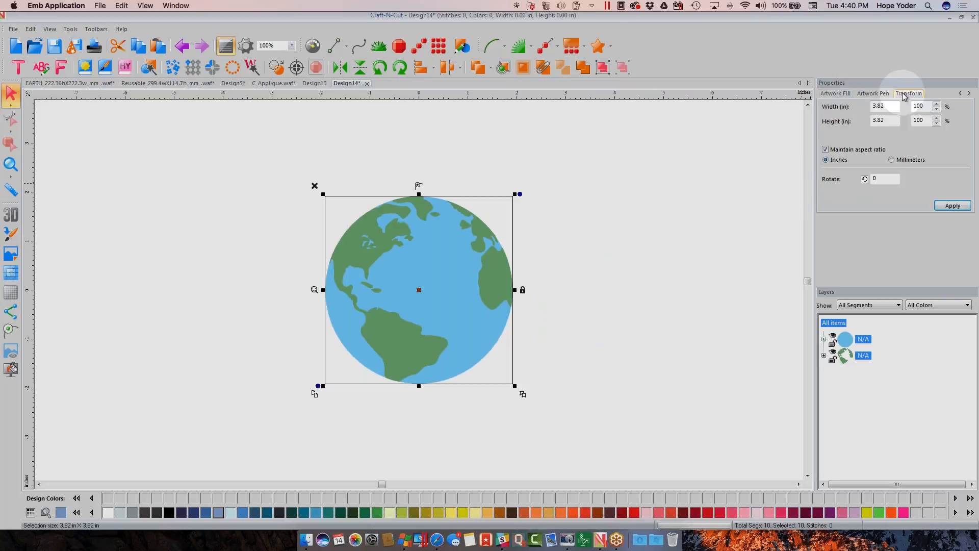
left_click(874, 120)
type("8")
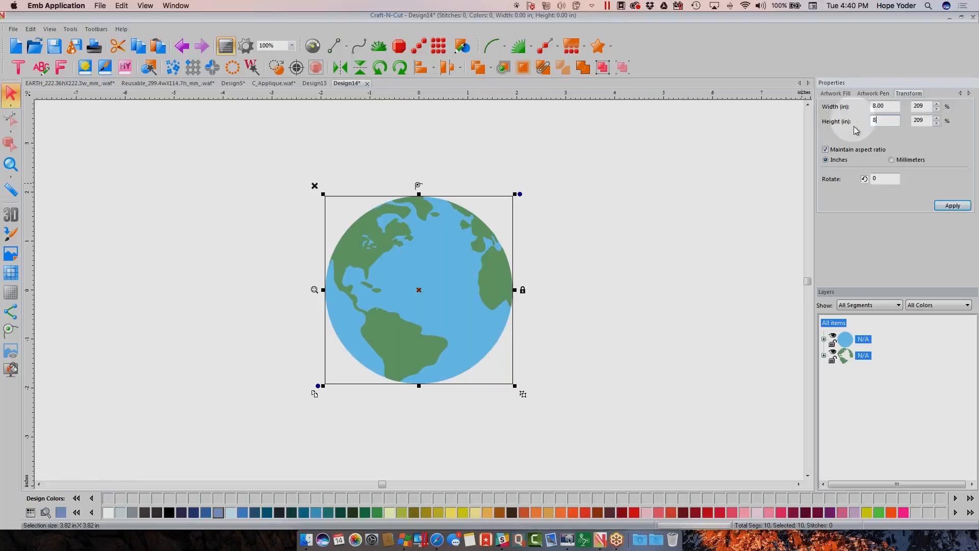
left_click(942, 204)
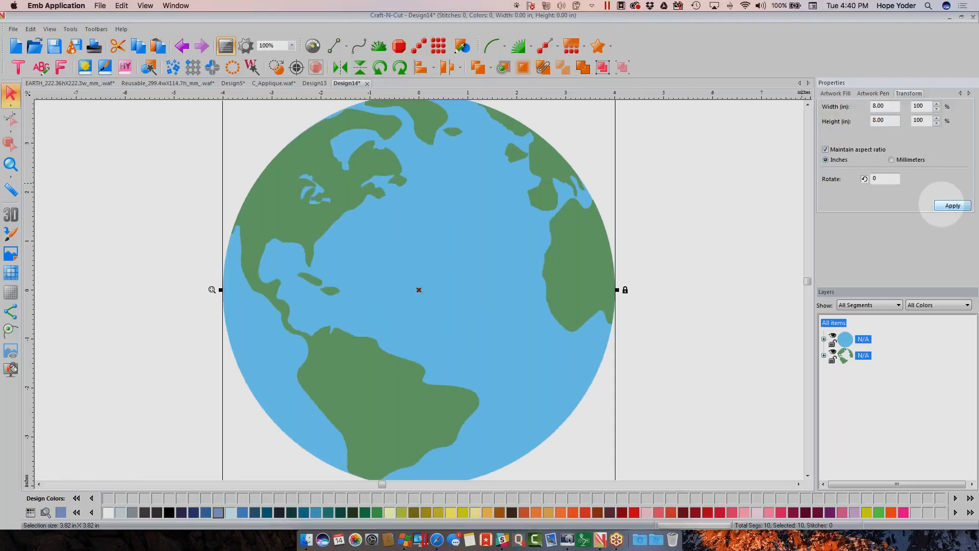
Step: Duplicate the complete Earth artwork and place the copy to the lower left of the original
left_click(14, 171)
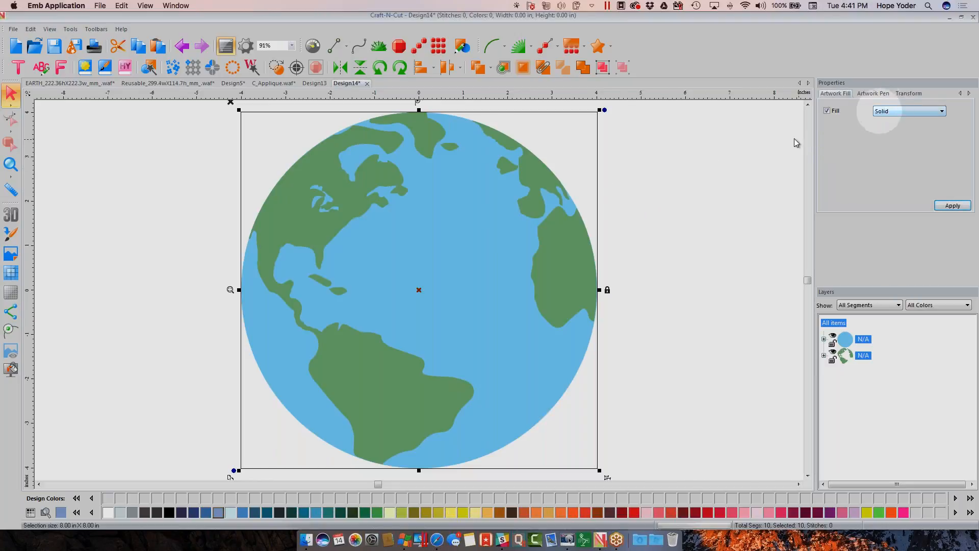
left_click(841, 323)
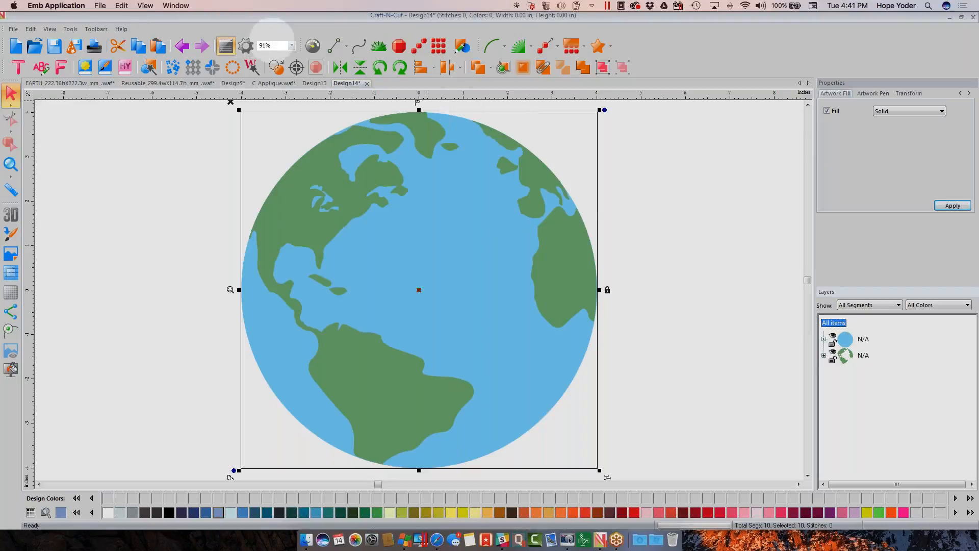
left_click(291, 46)
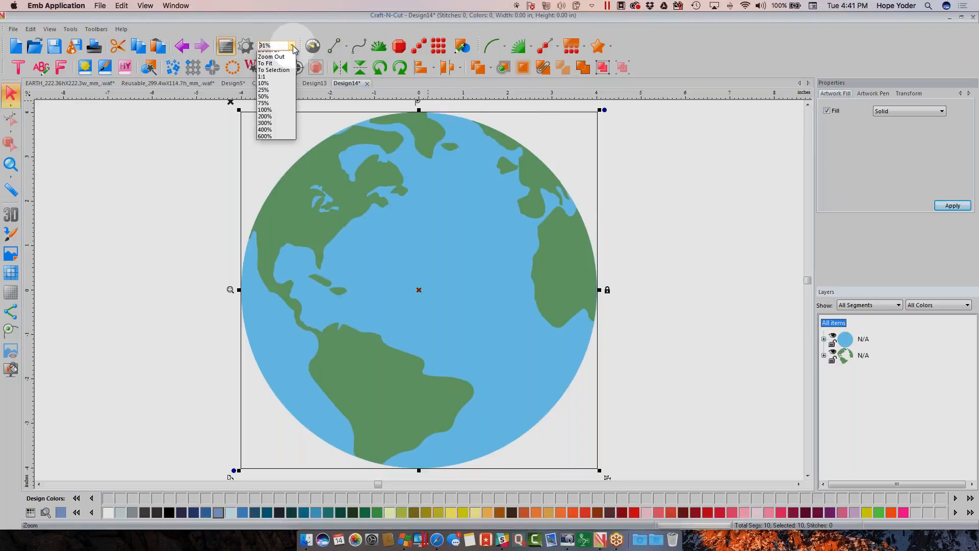
left_click(270, 109)
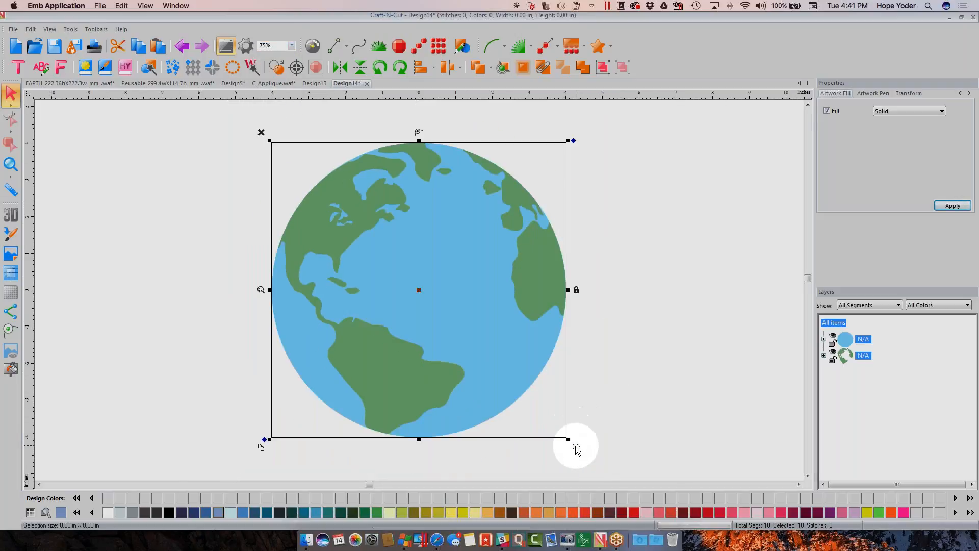
key("ctrl+g")
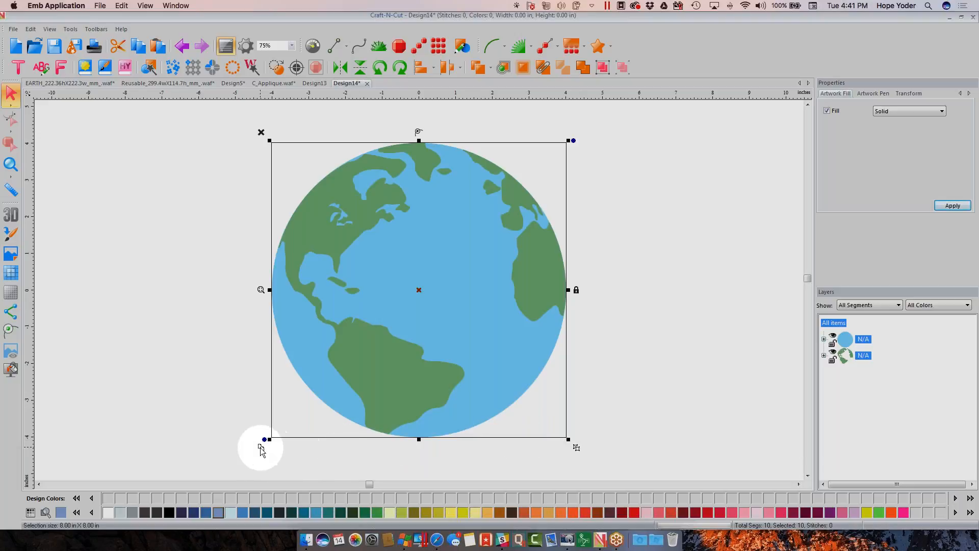
left_click(260, 448)
left_click_drag(367, 316, 4, 329)
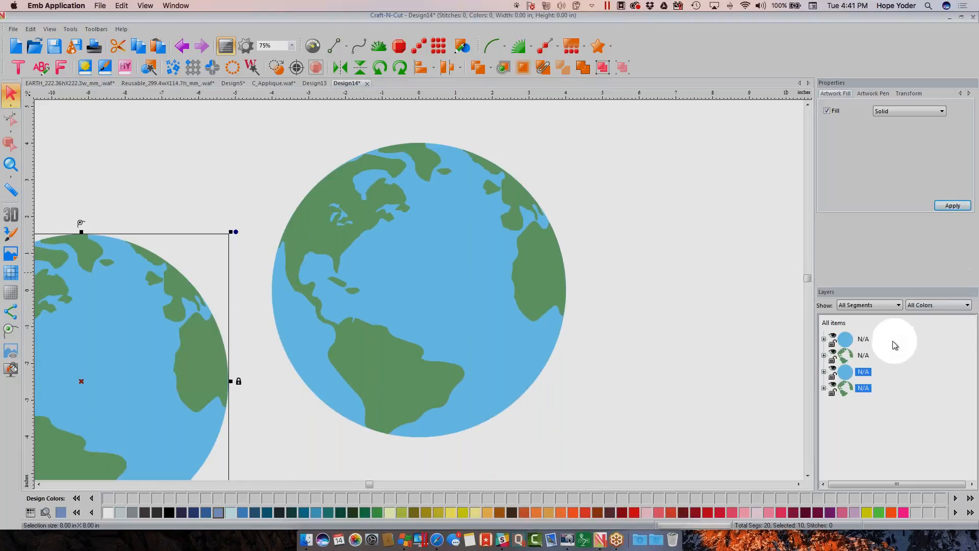
Step: Combine the original globe's ocean and green continents into one shape, and move it about 5.7 inches to the right
left_click(850, 345)
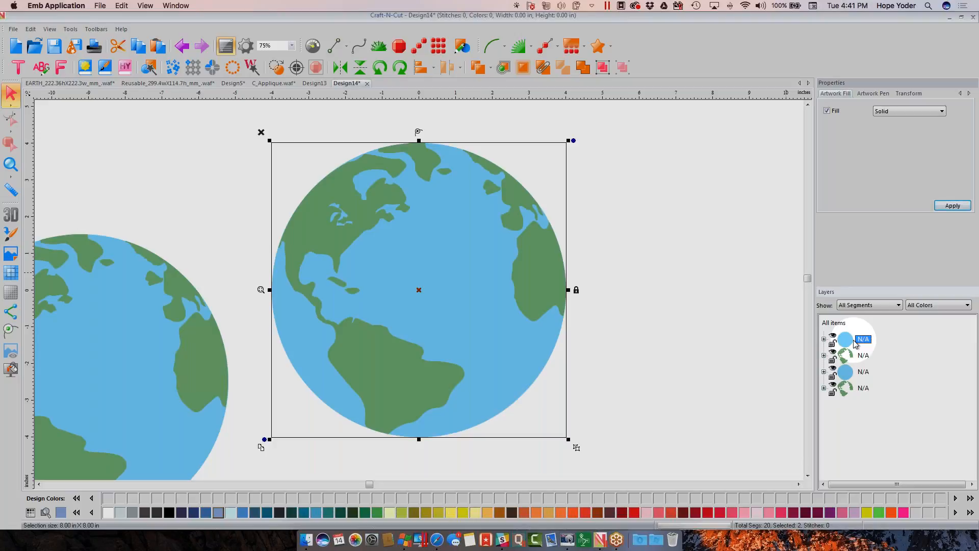
left_click(863, 355, "shift")
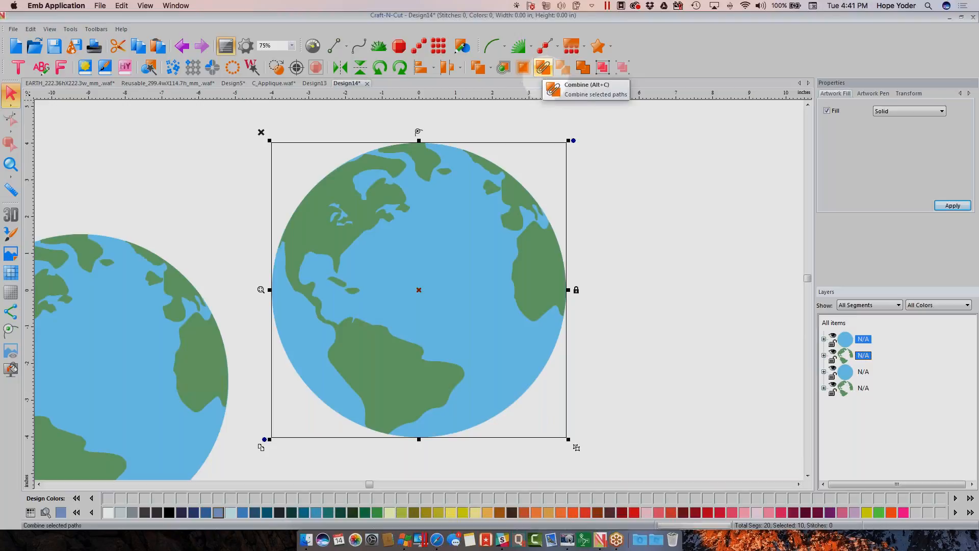
left_click(542, 66)
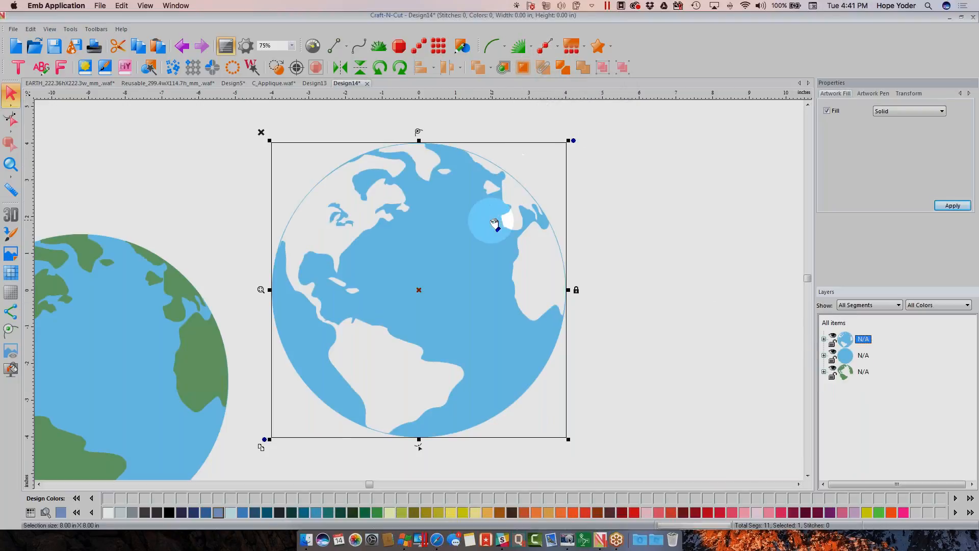
left_click_drag(486, 231, 694, 213)
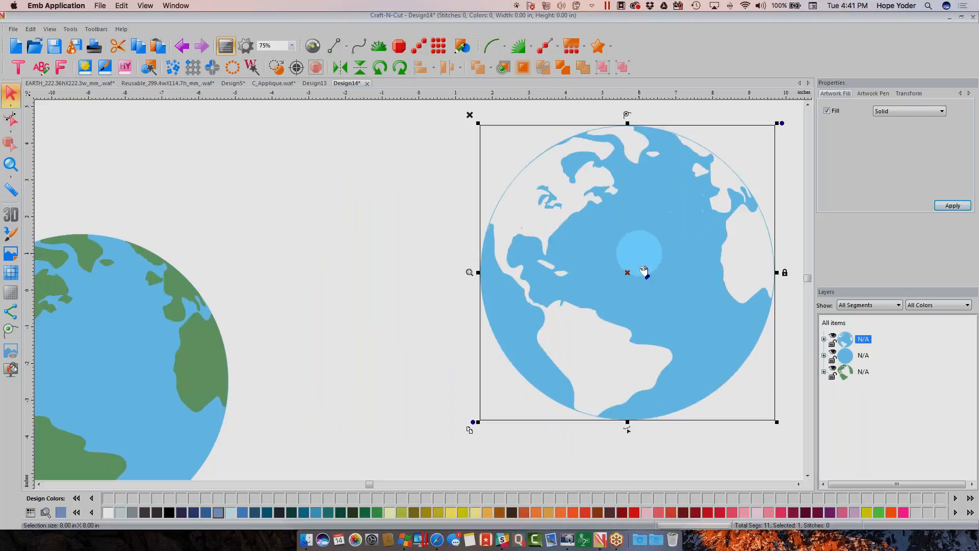
Step: Frame the copied globe, and hide the combined globe and the copy's blue ocean to isolate its green continents
left_click(863, 356)
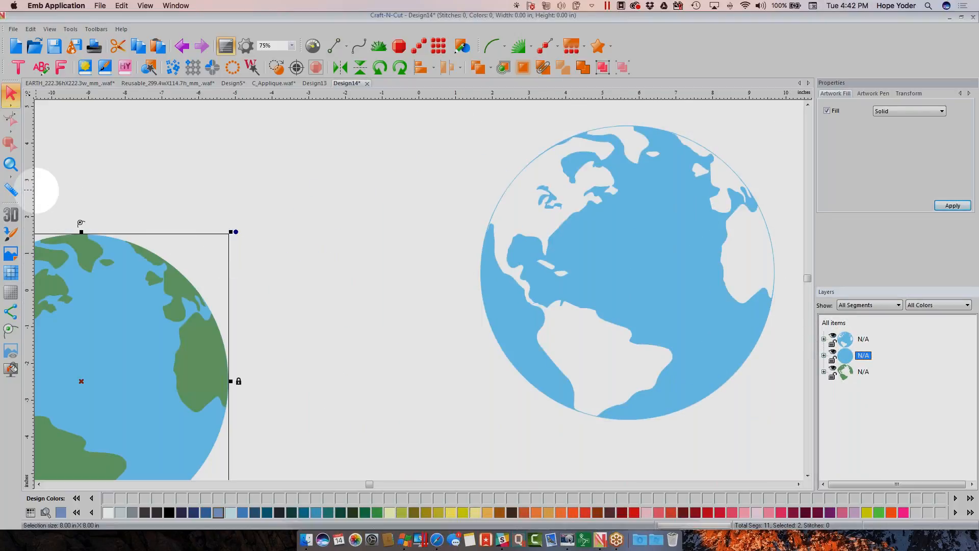
left_click(10, 165)
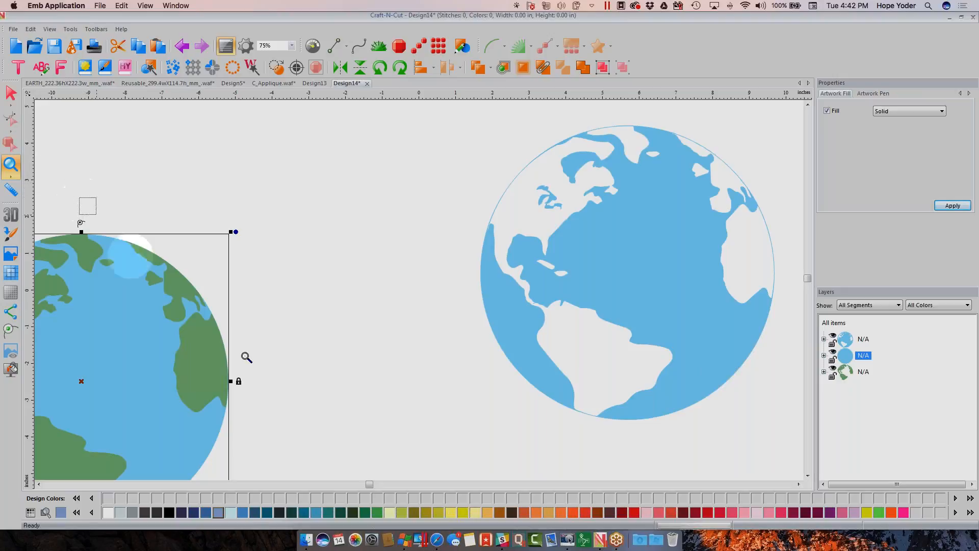
left_click(262, 377)
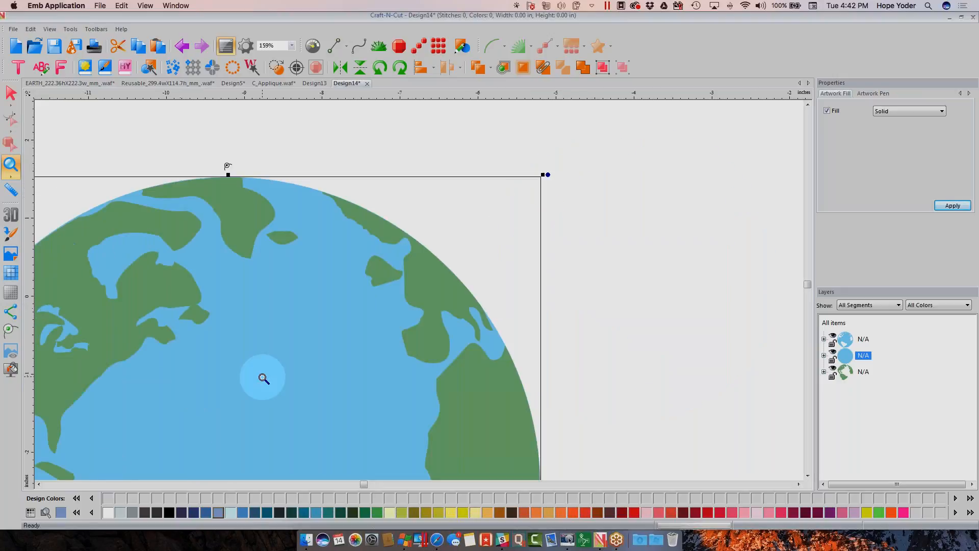
left_click(831, 339)
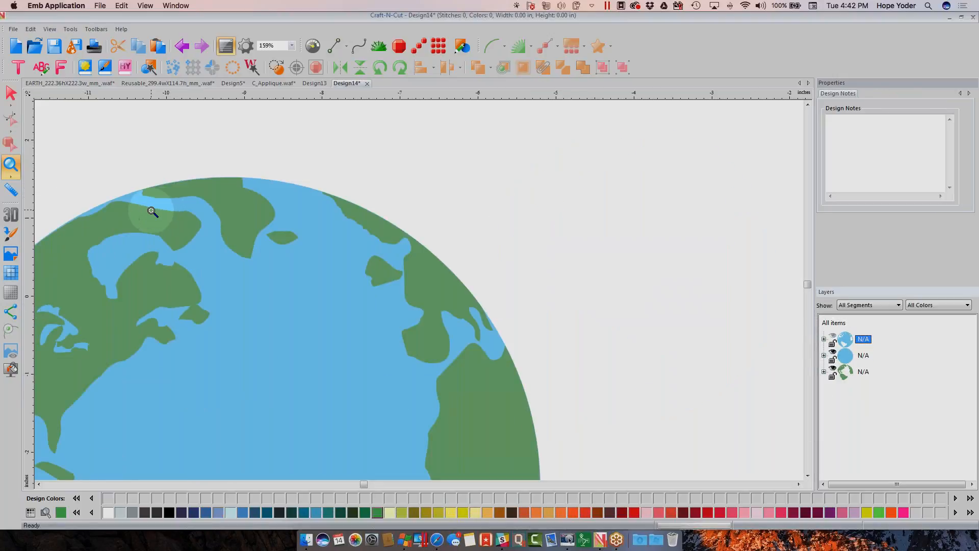
left_click(9, 165)
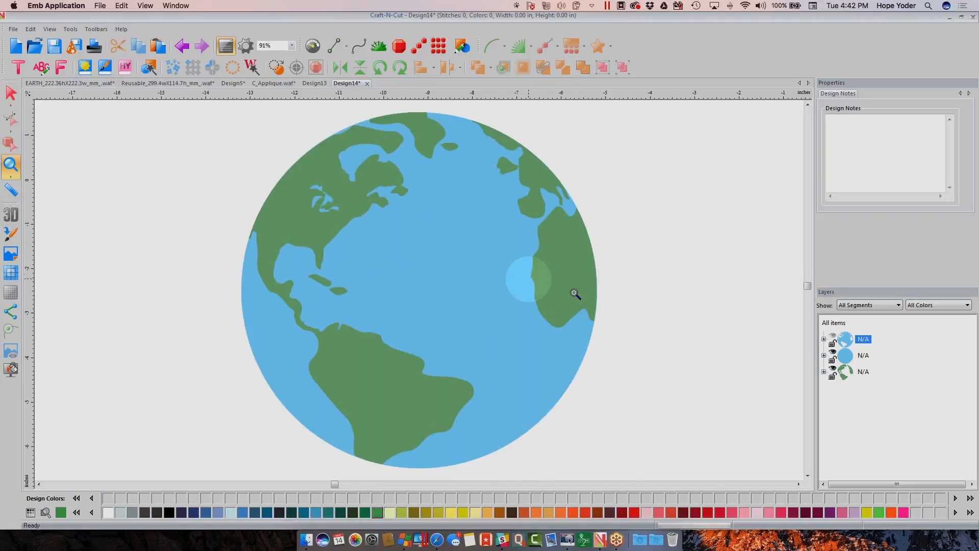
left_click(834, 354)
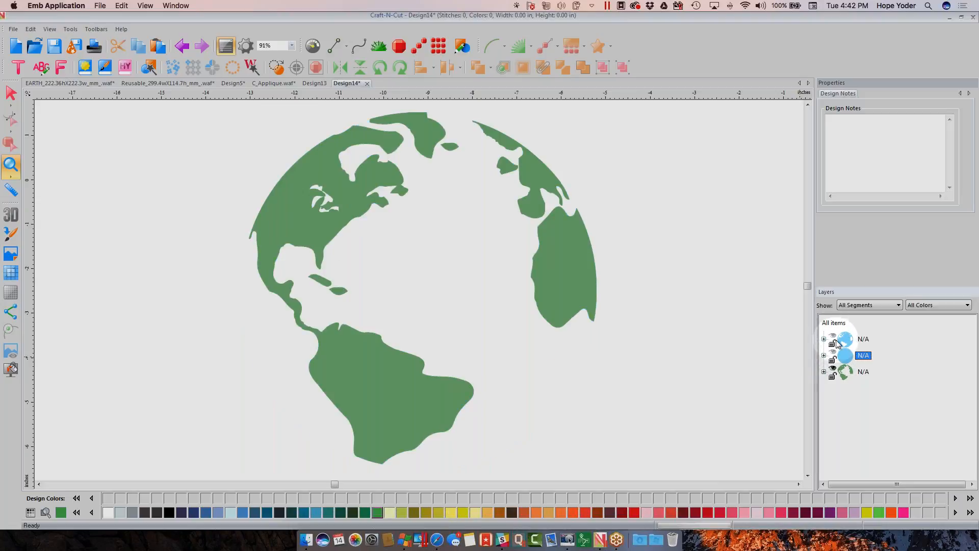
Step: Toggle the visibility of the combined globe and the green continents, and show all three layers again
left_click(836, 341)
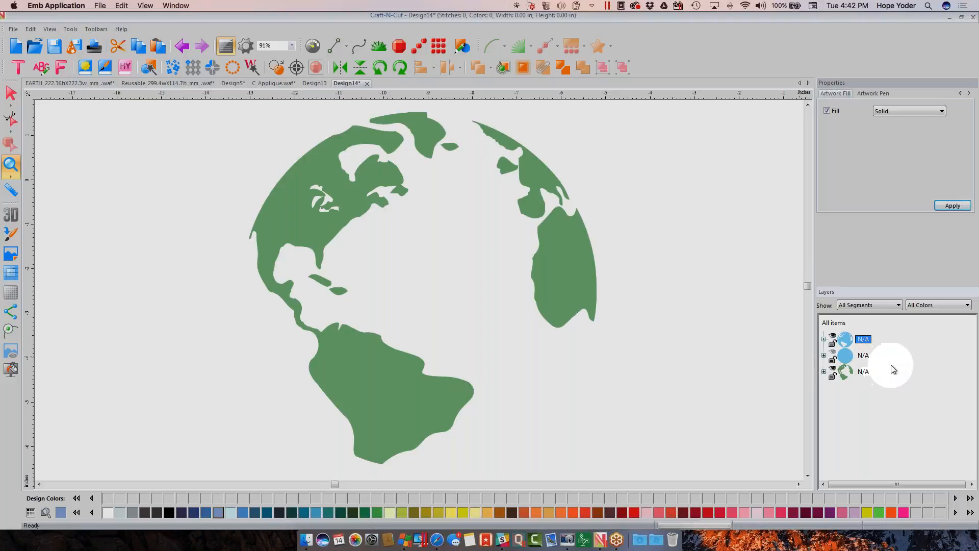
left_click(842, 371)
left_click(832, 336)
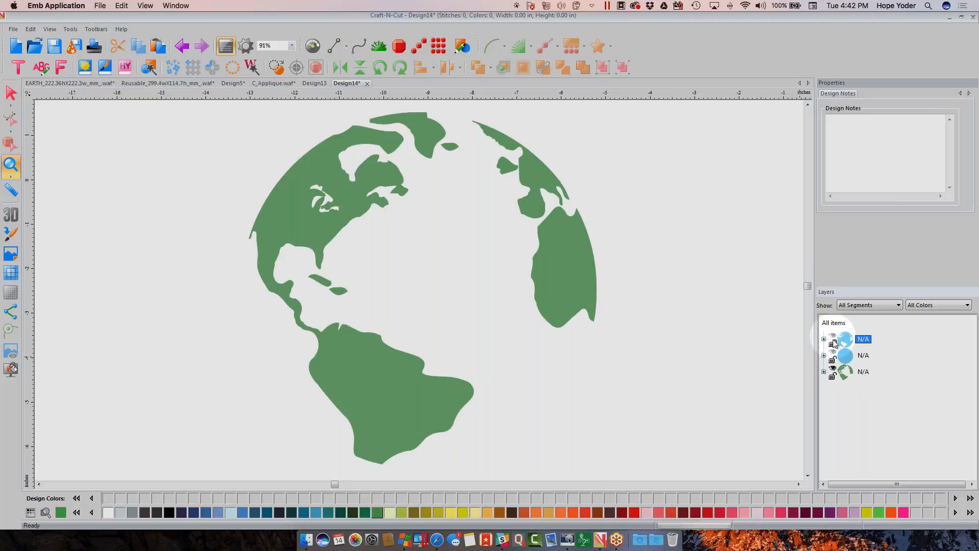
left_click(832, 369)
left_click(833, 338)
left_click(833, 370)
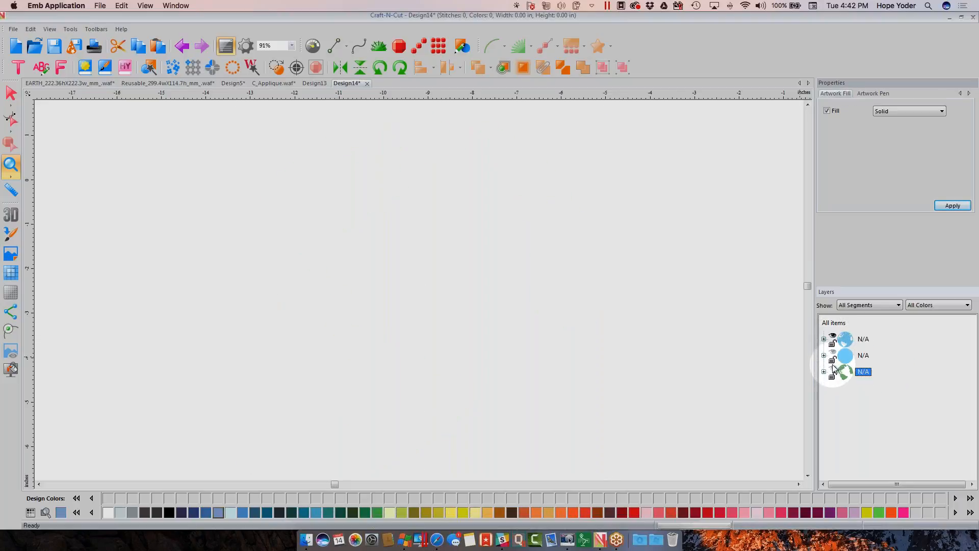
left_click(834, 371)
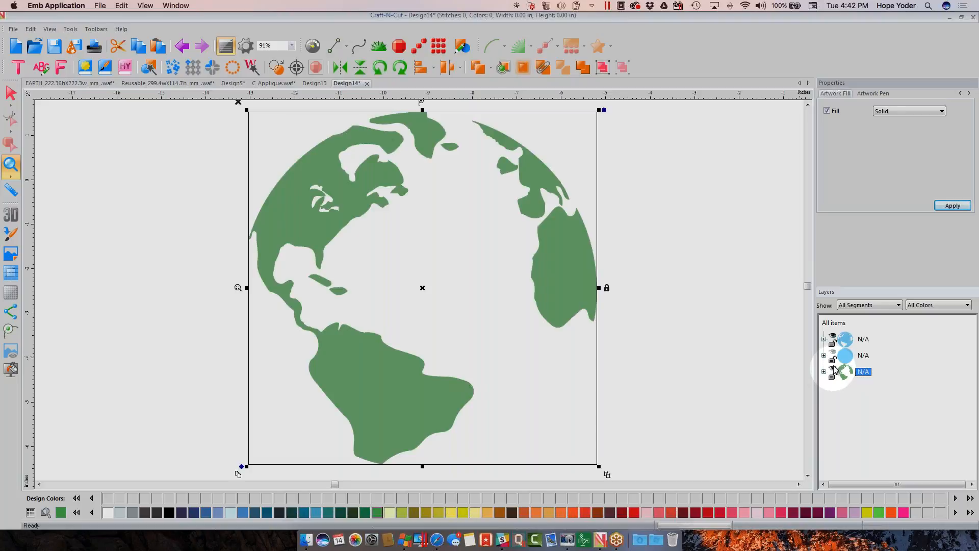
left_click(834, 355)
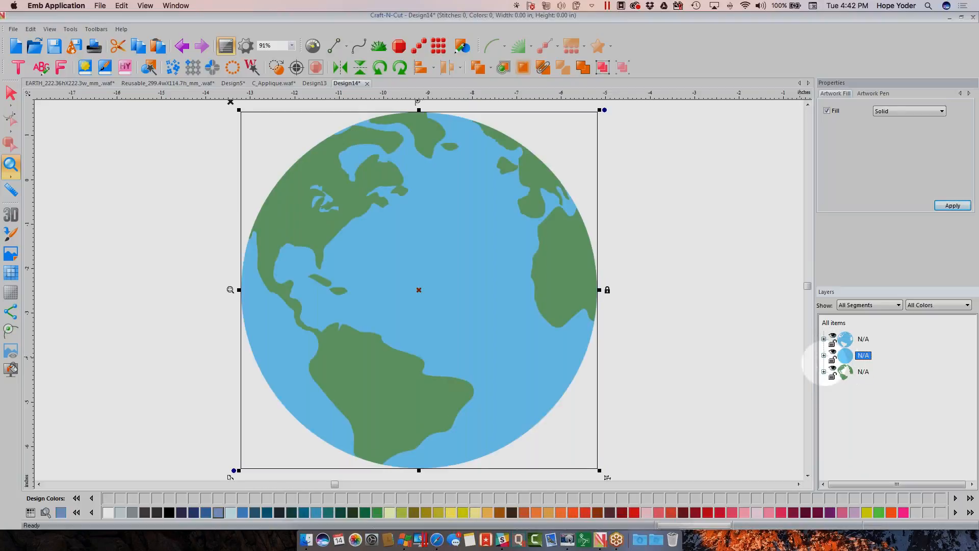
Step: Try converting all the copied globe's green continents to a Rhinestone Fill at once, and undo the conversion
left_click(854, 371)
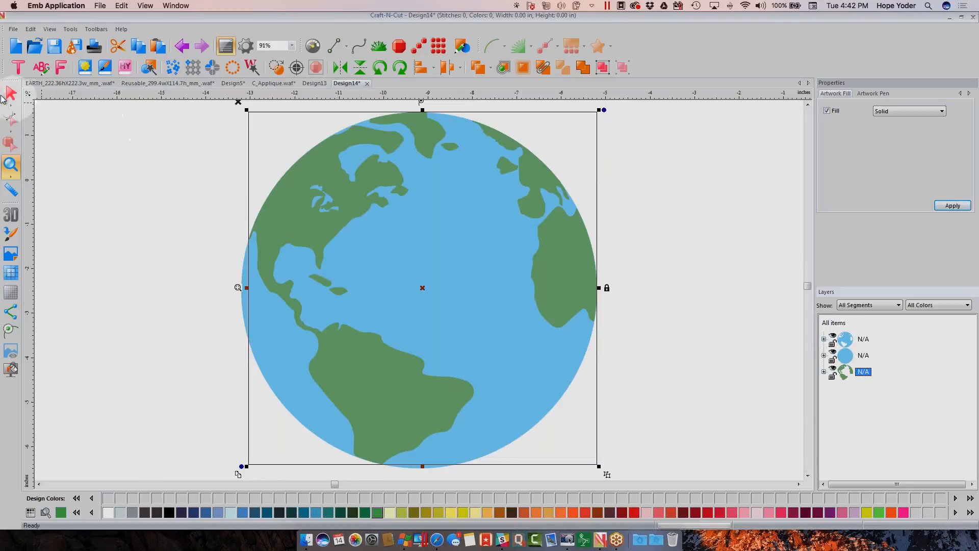
left_click(10, 95)
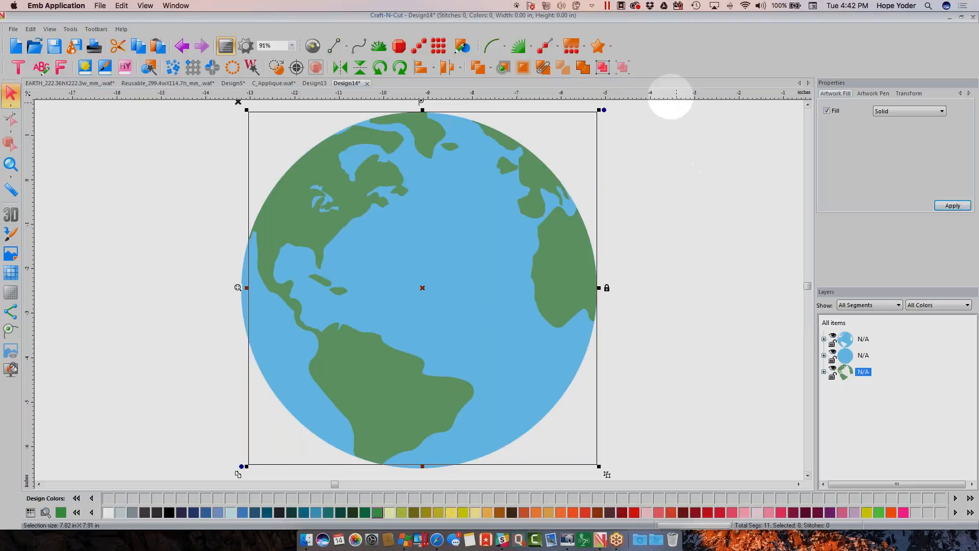
left_click(572, 47)
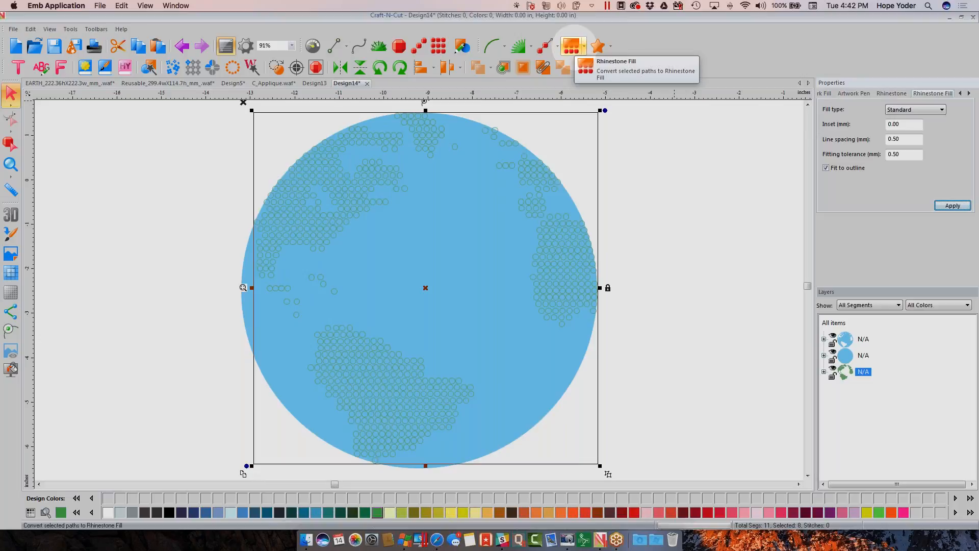
left_click(182, 46)
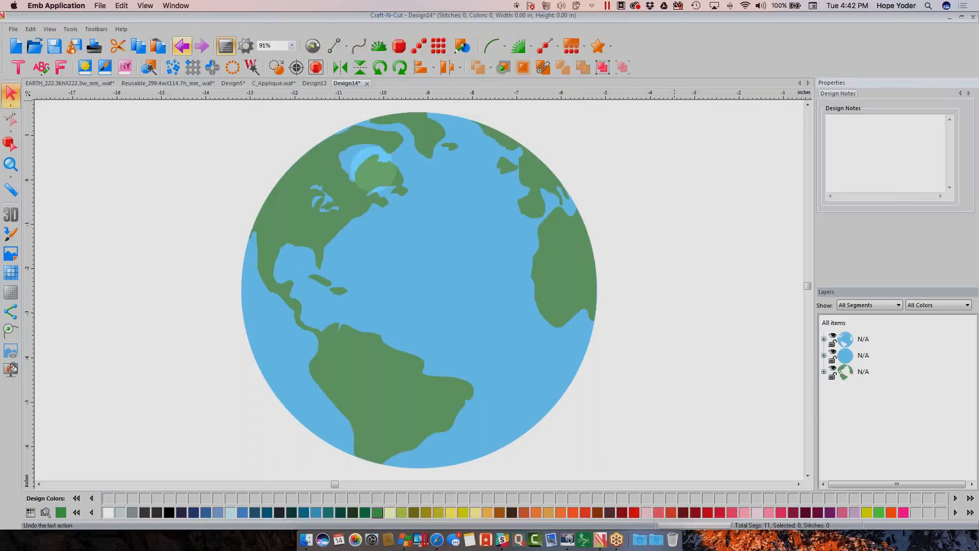
Step: Convert the copied globe's Africa and Greenland artwork pieces individually to Rhinestone Fill, checking Africa's stones with the ocean briefly hidden
left_click(823, 372)
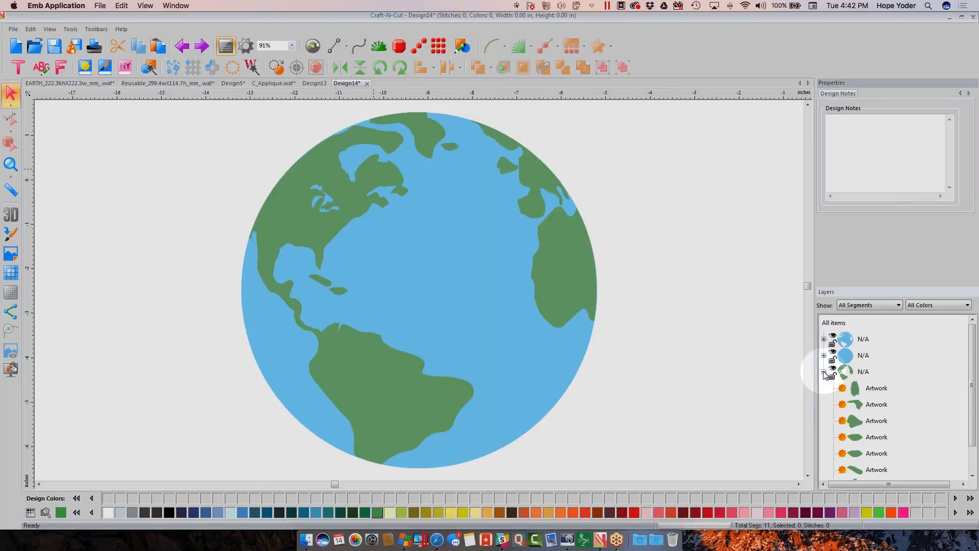
left_click(876, 388)
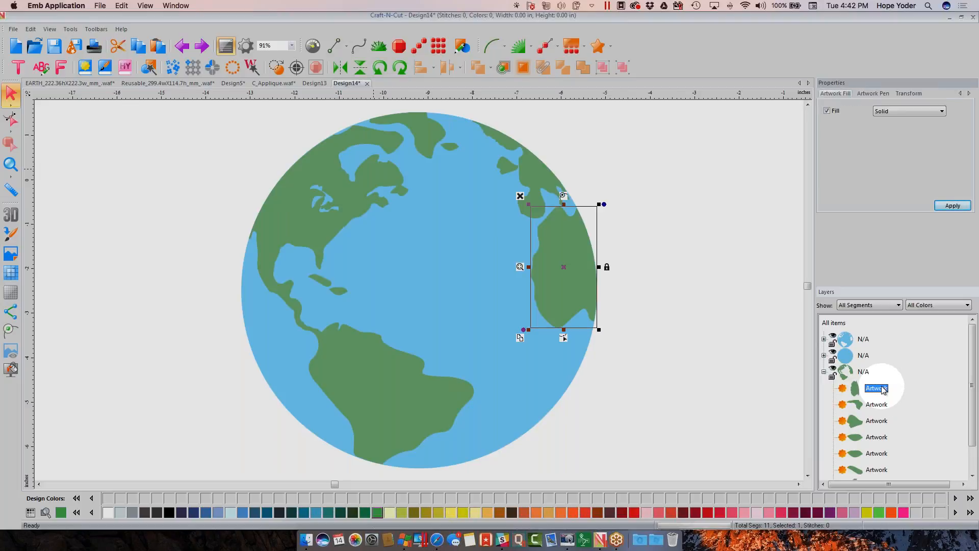
left_click(573, 47)
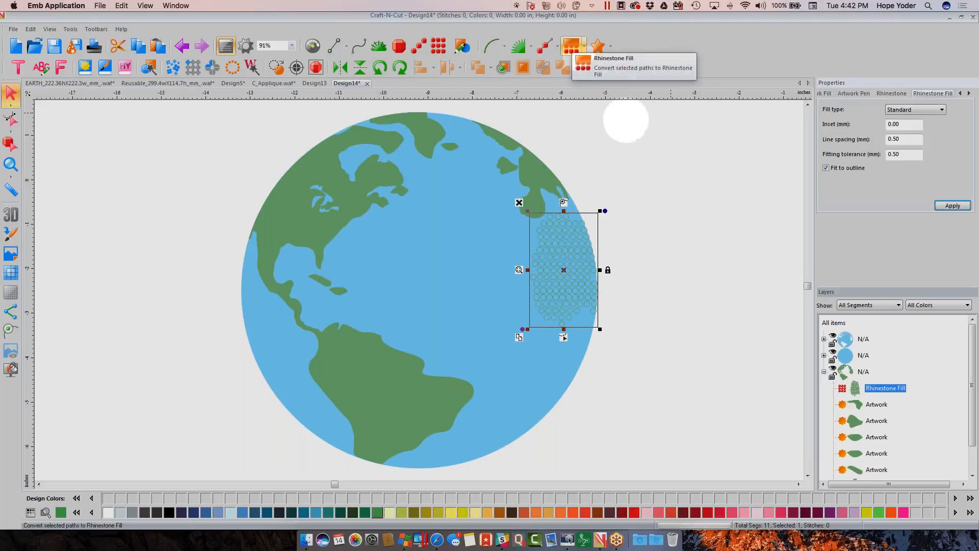
left_click(836, 356)
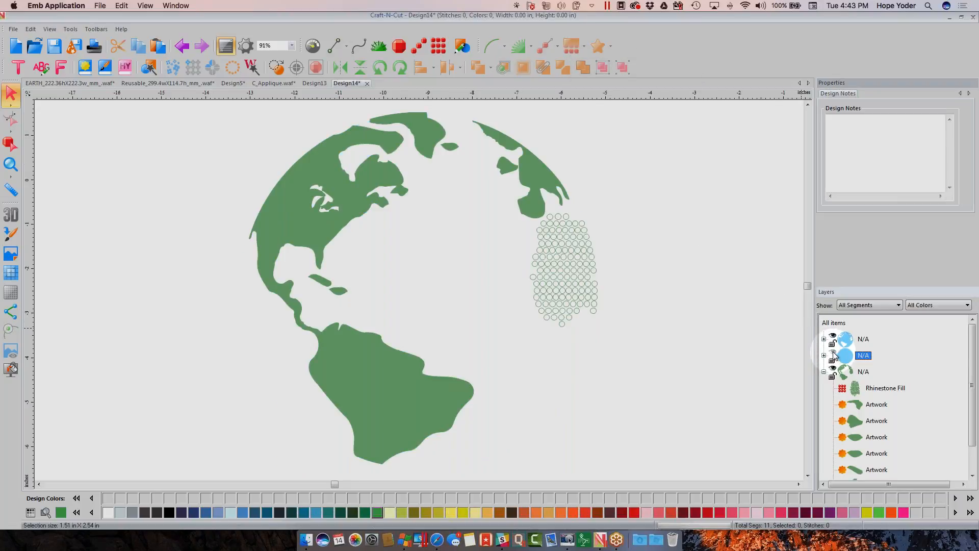
left_click(833, 355)
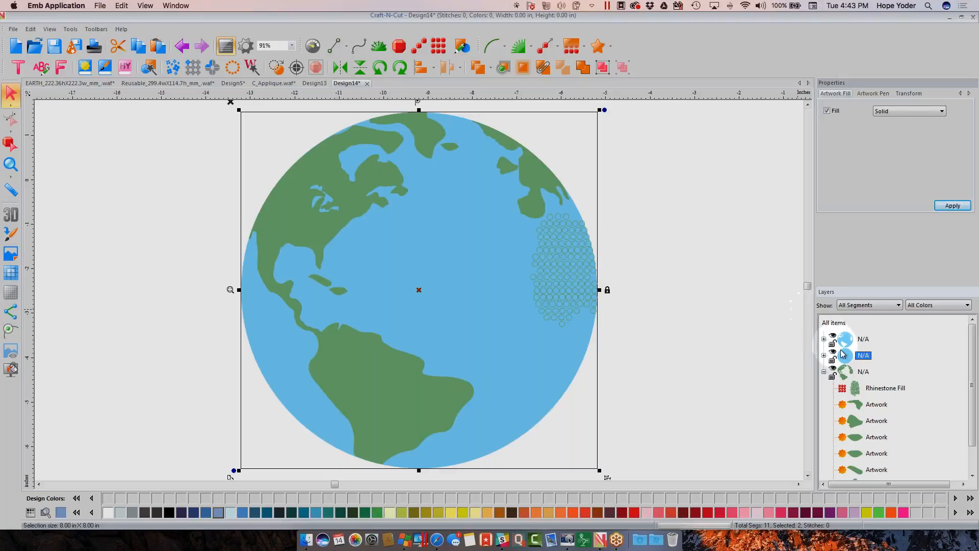
left_click(874, 404)
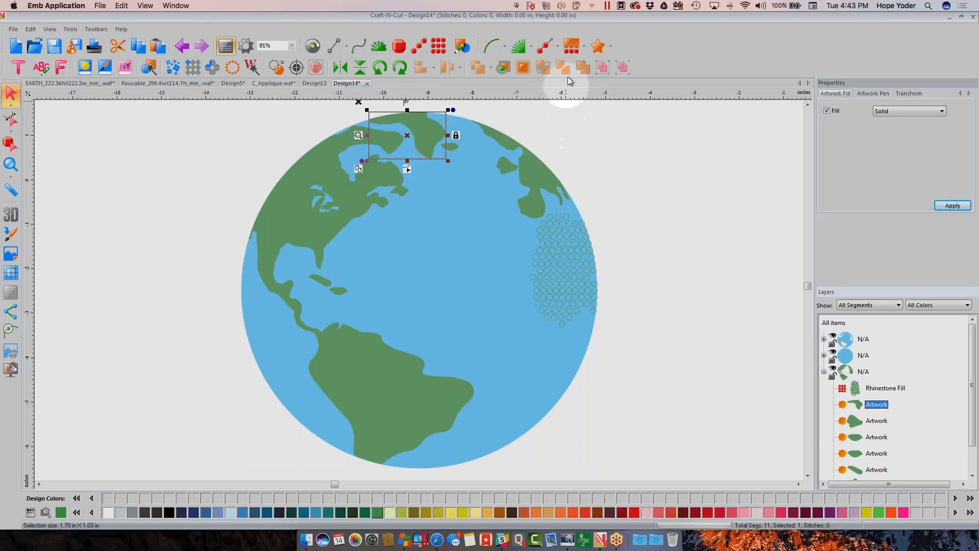
left_click(571, 47)
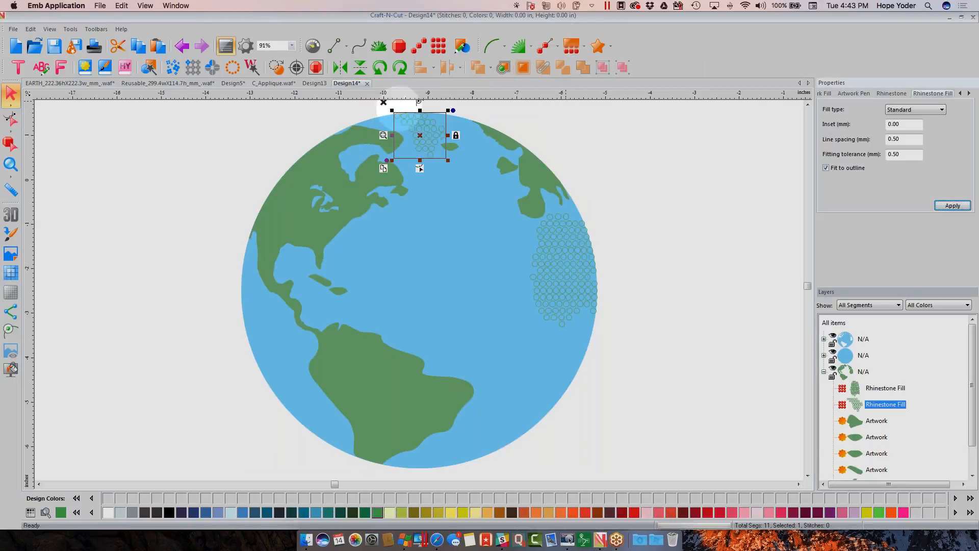
Step: Convert the copied globe's Americas and Europe artwork pieces individually to Rhinestone Fill
left_click(330, 174)
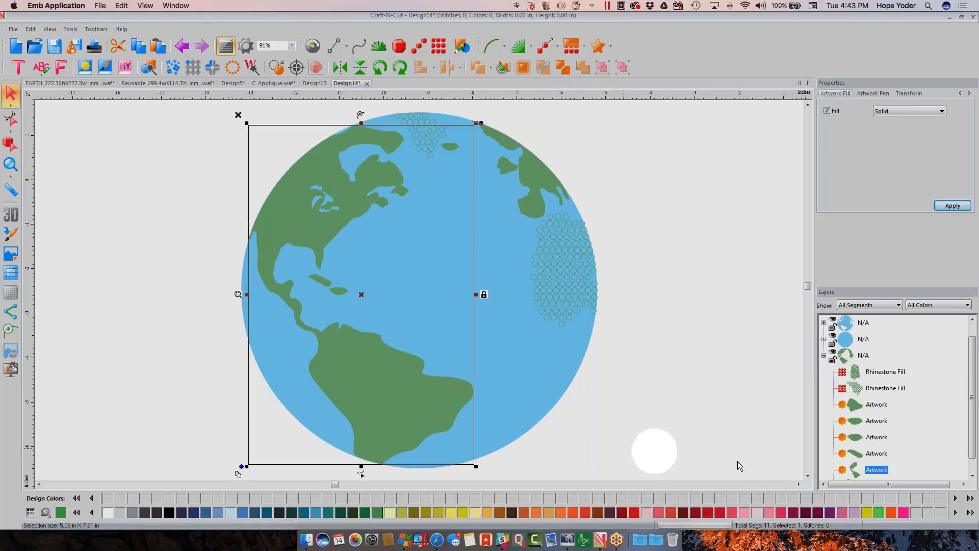
left_click(876, 404)
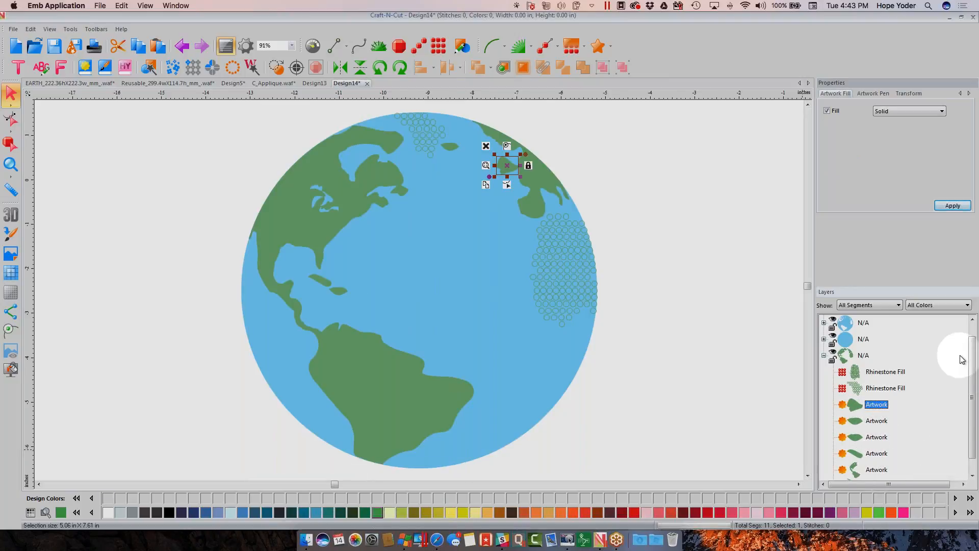
scroll(963, 387, "down", 1)
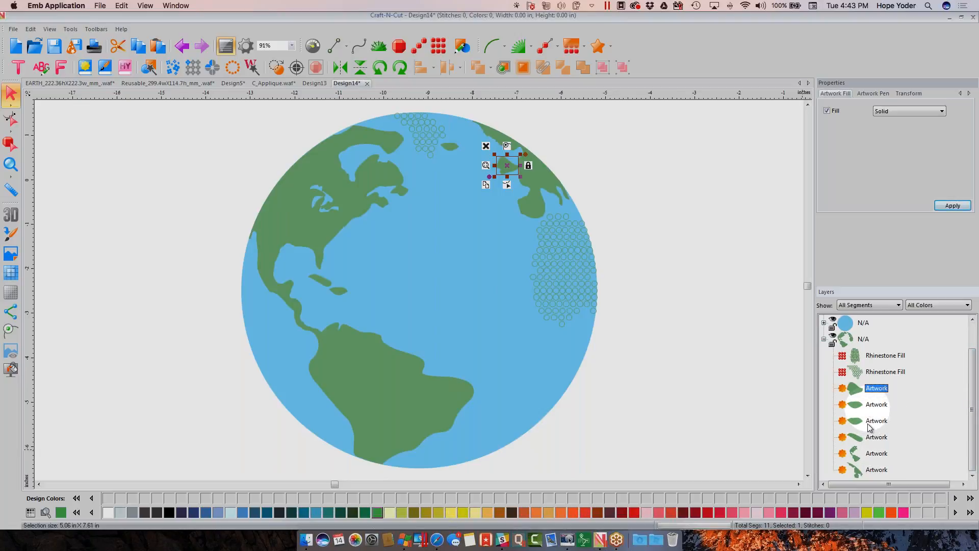
left_click(875, 406)
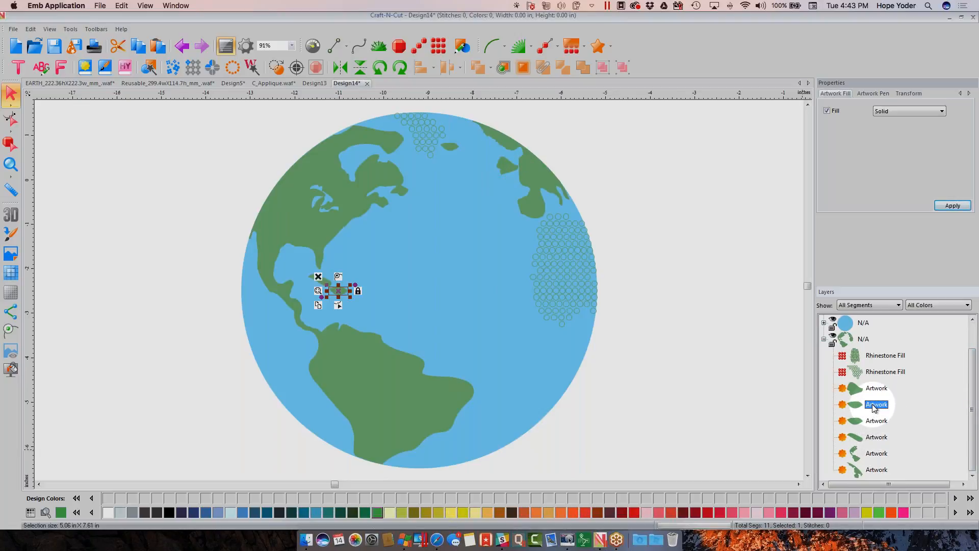
left_click(421, 417)
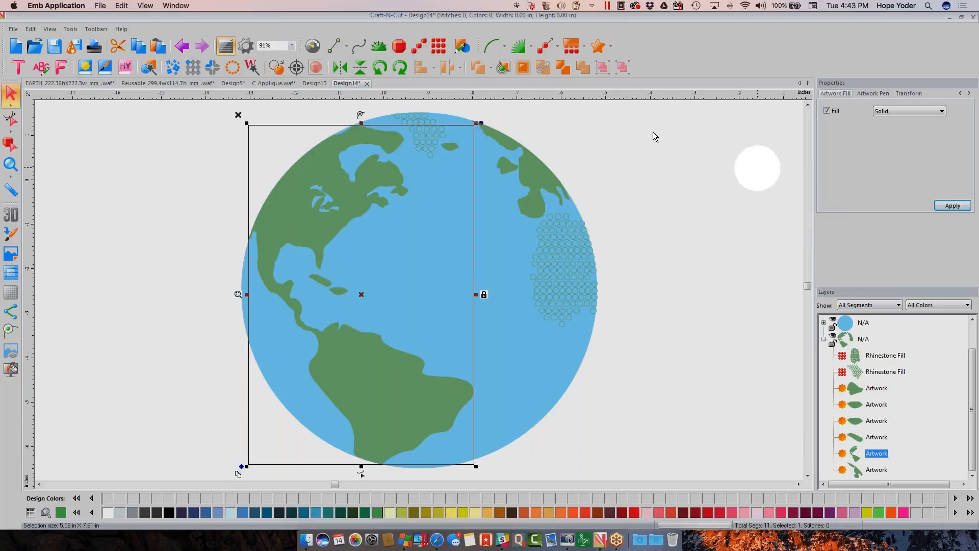
left_click(571, 46)
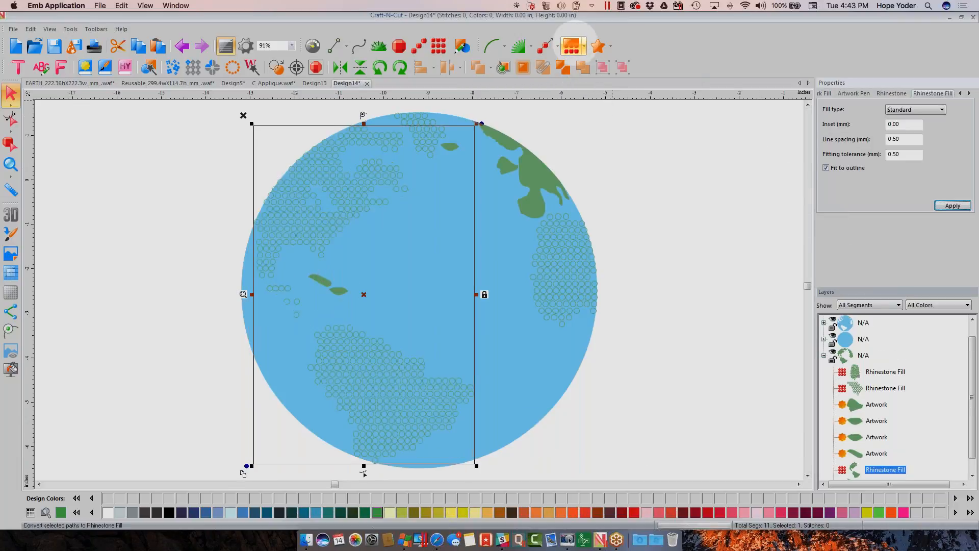
left_click(546, 186)
left_click(572, 46)
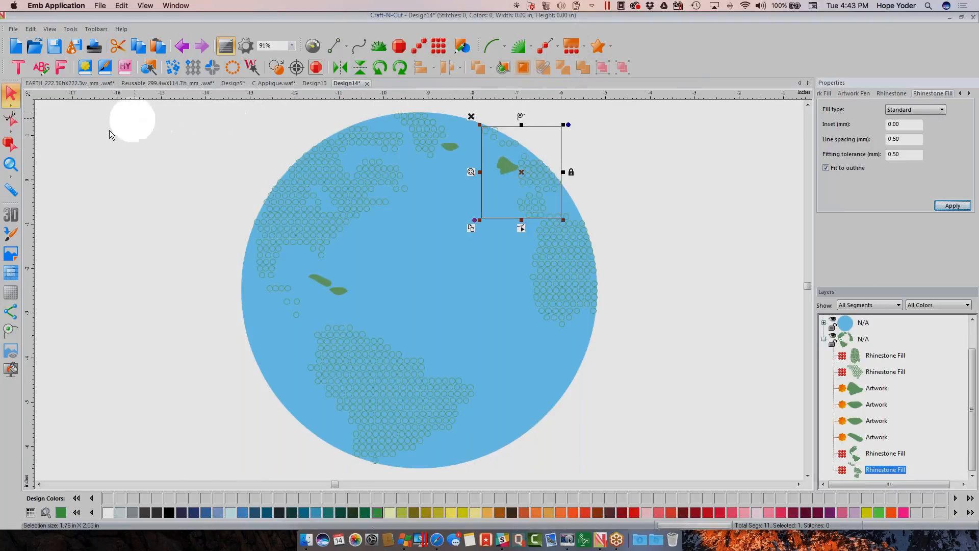
Step: Check the Single Rhinestone size settings with Europe framed closely, and switch the ruler units to Metric
left_click(11, 164)
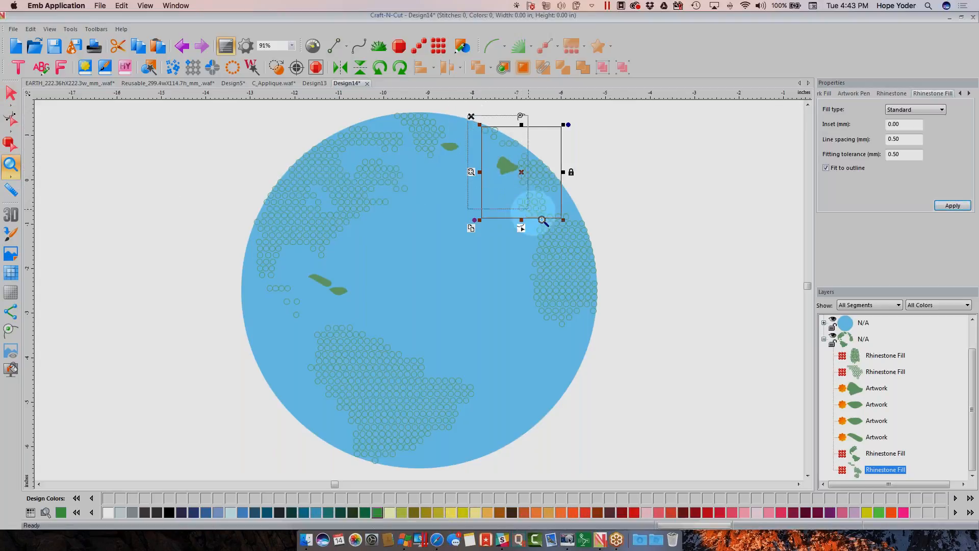
left_click(557, 227)
left_click(427, 280)
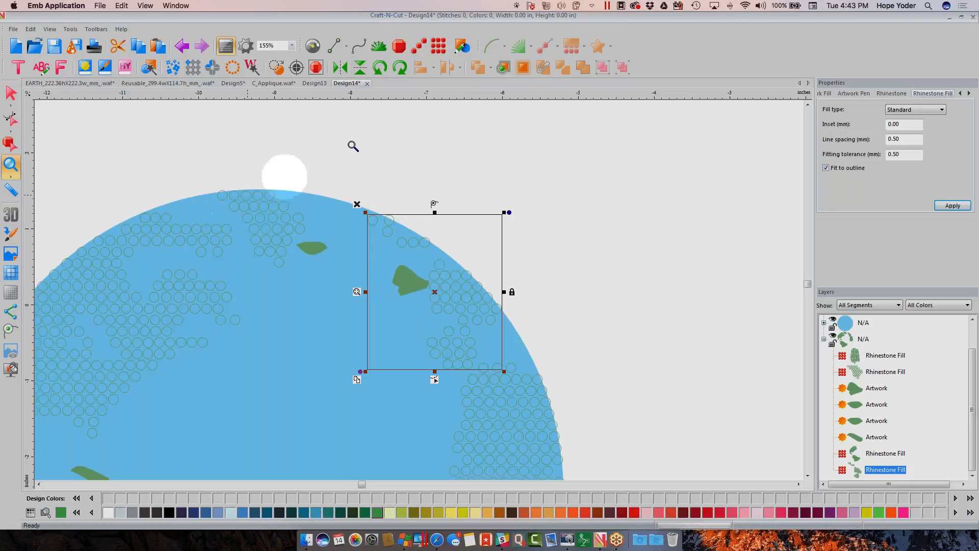
left_click(399, 48)
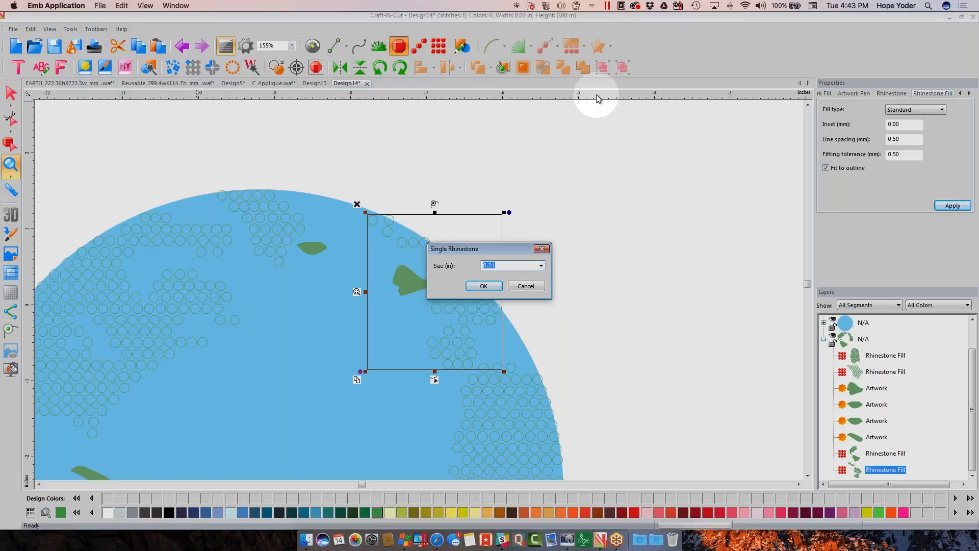
left_click(484, 285)
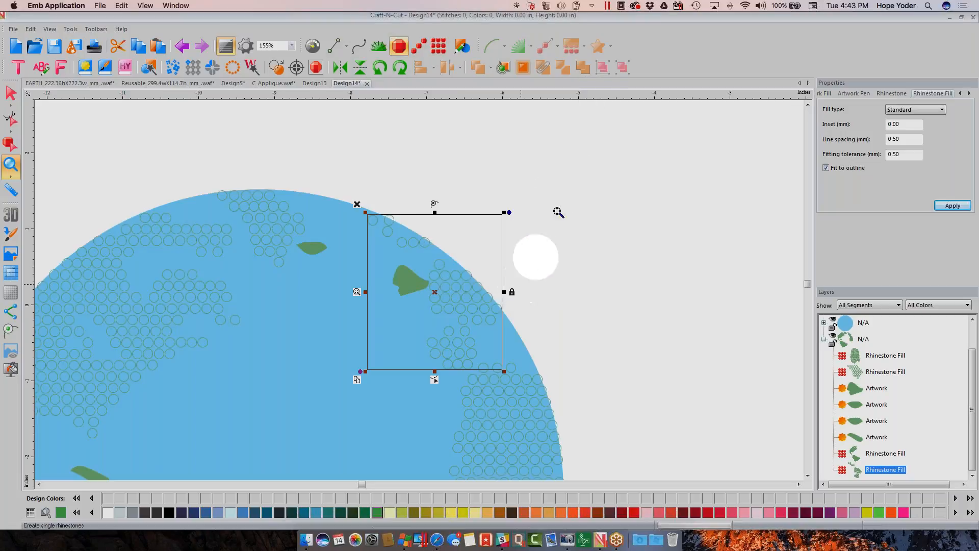
right_click(587, 98)
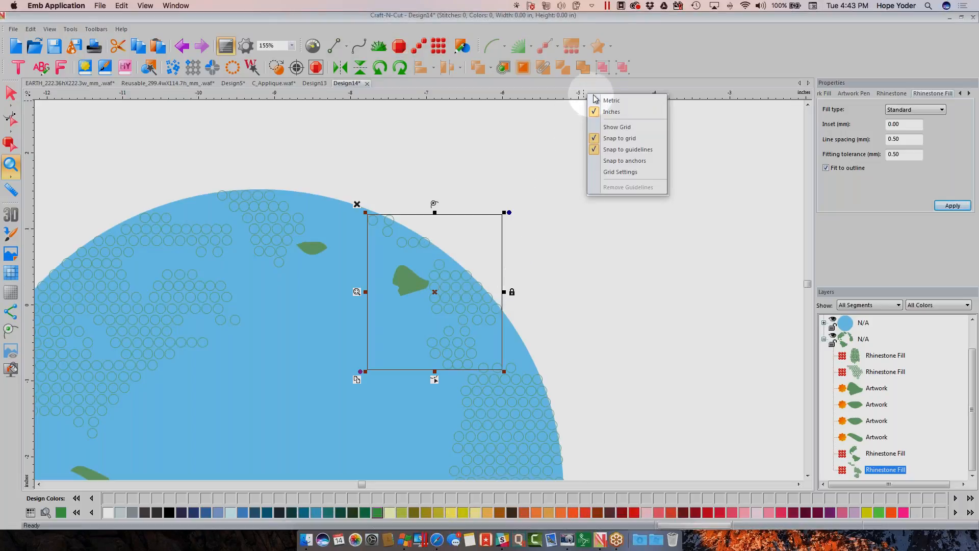
left_click(611, 100)
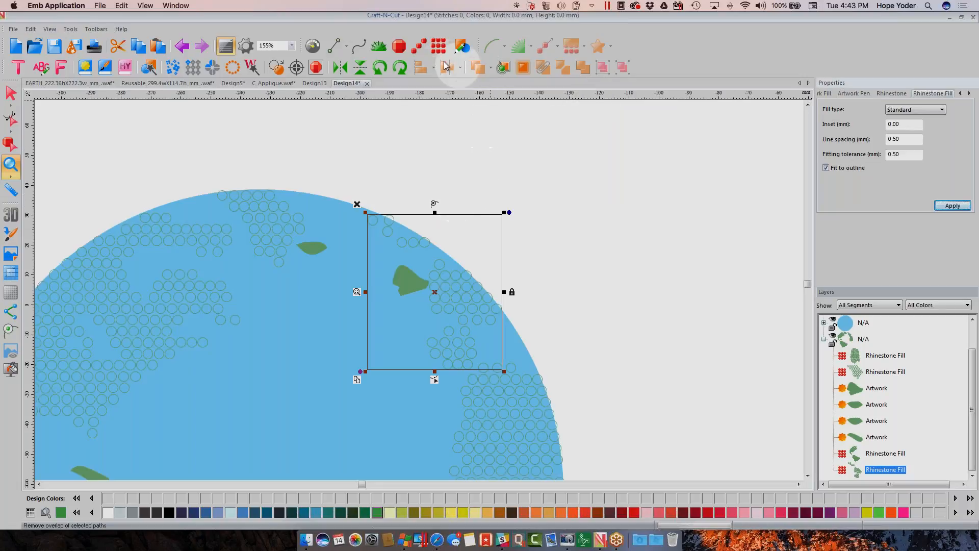
Step: Set up the Single Rhinestone tool with a stone size of 3.30 mm (10 ss)
left_click(399, 46)
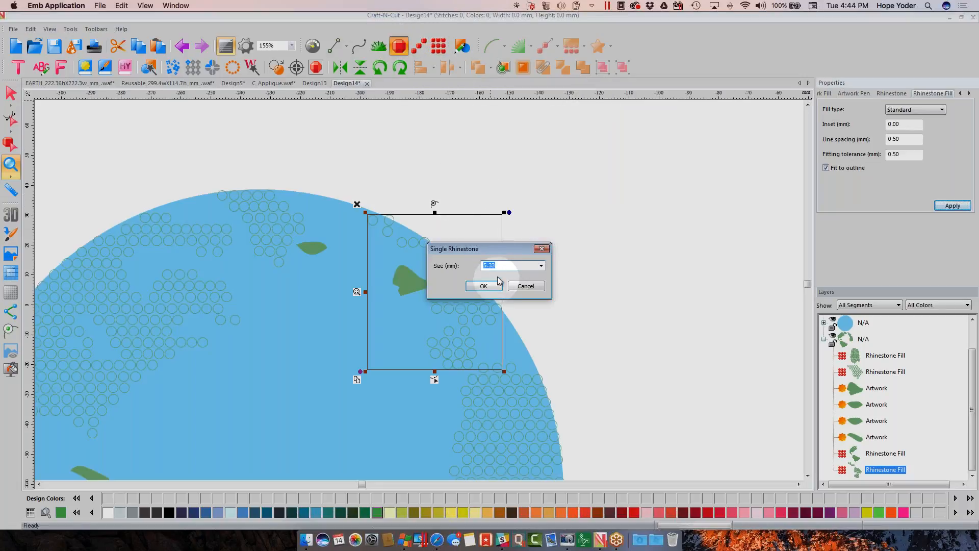
left_click(540, 265)
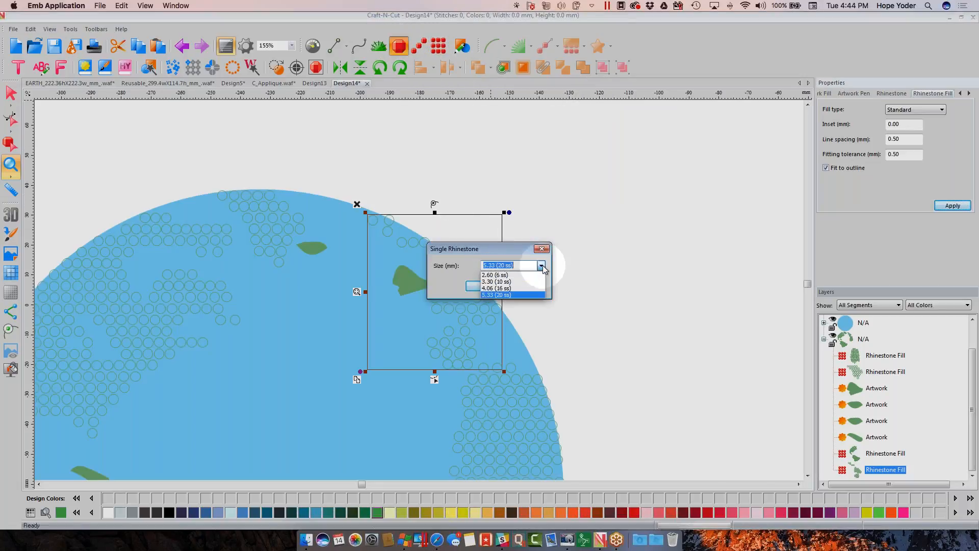
left_click(512, 281)
left_click(493, 286)
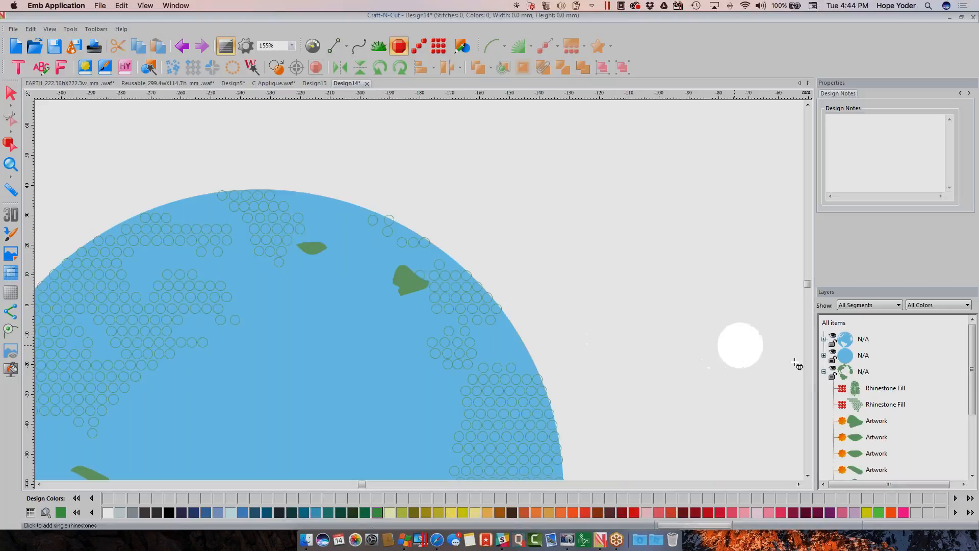
Step: Try converting the combined blue globe to Rhinestone Fill as one piece, and undo the conversion
left_click(823, 371)
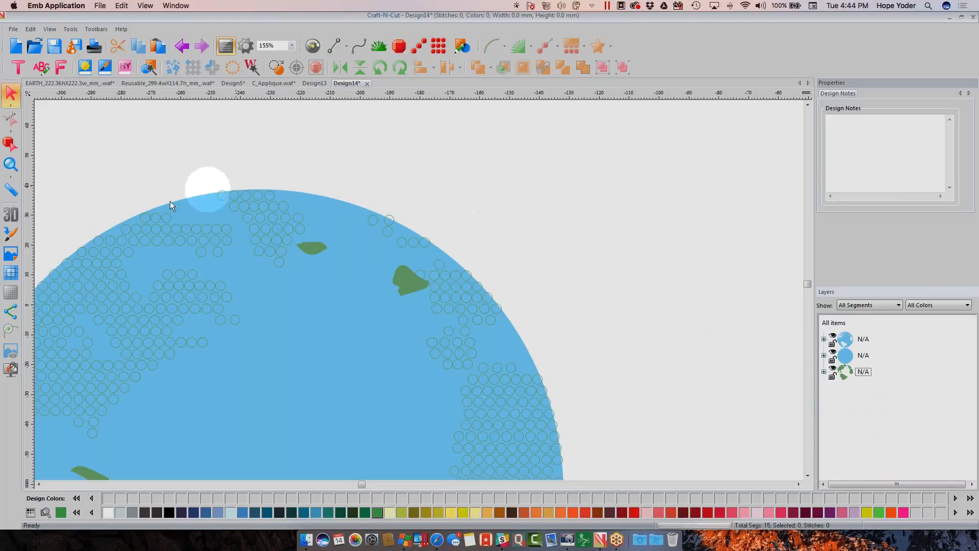
left_click(11, 164)
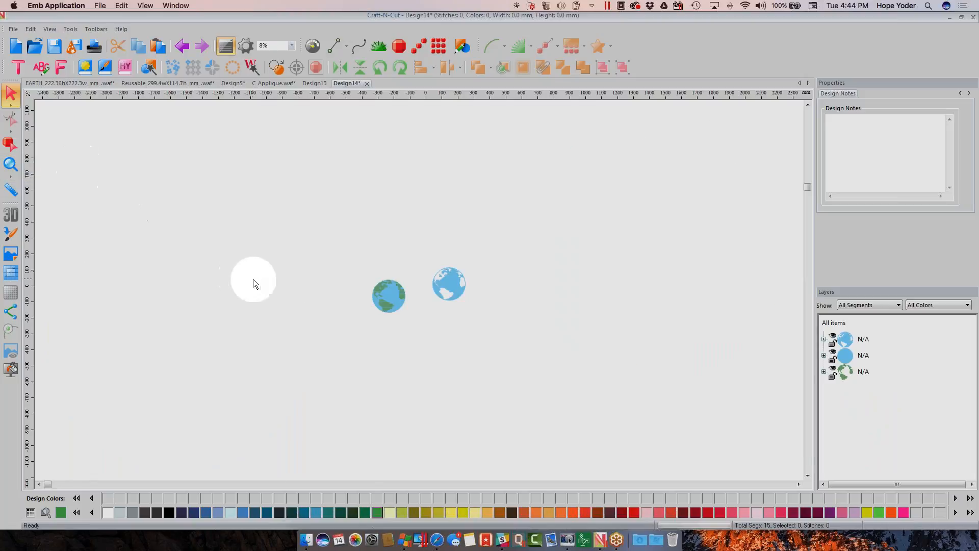
left_click(17, 165)
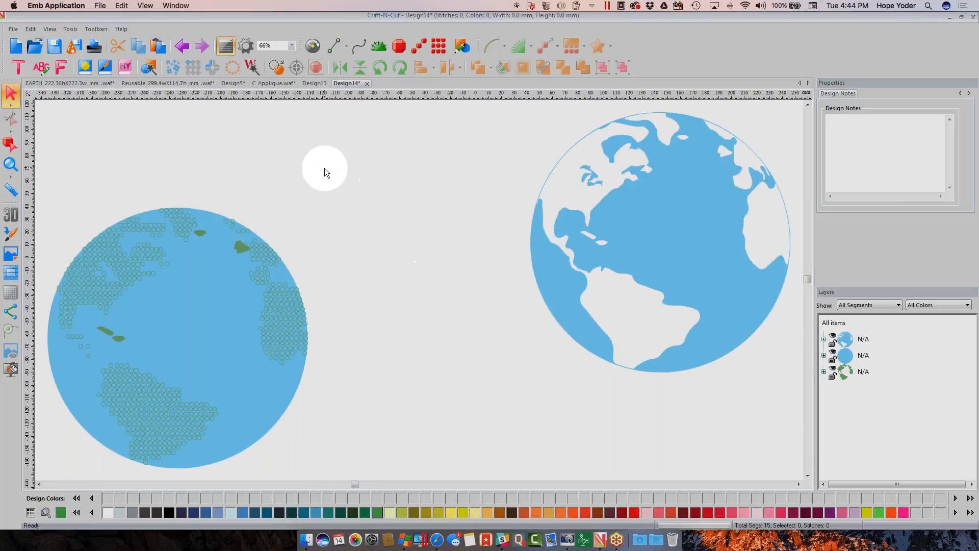
left_click(10, 103)
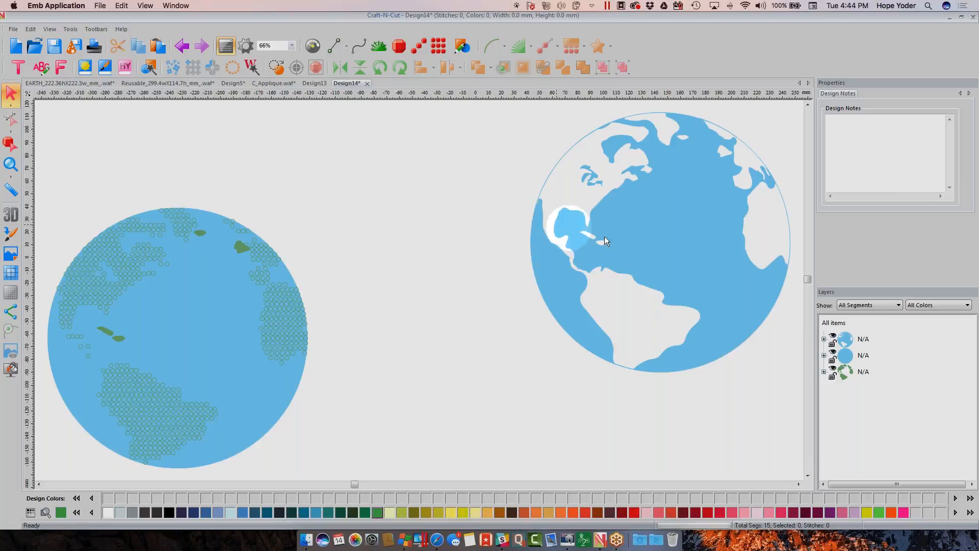
left_click(635, 243)
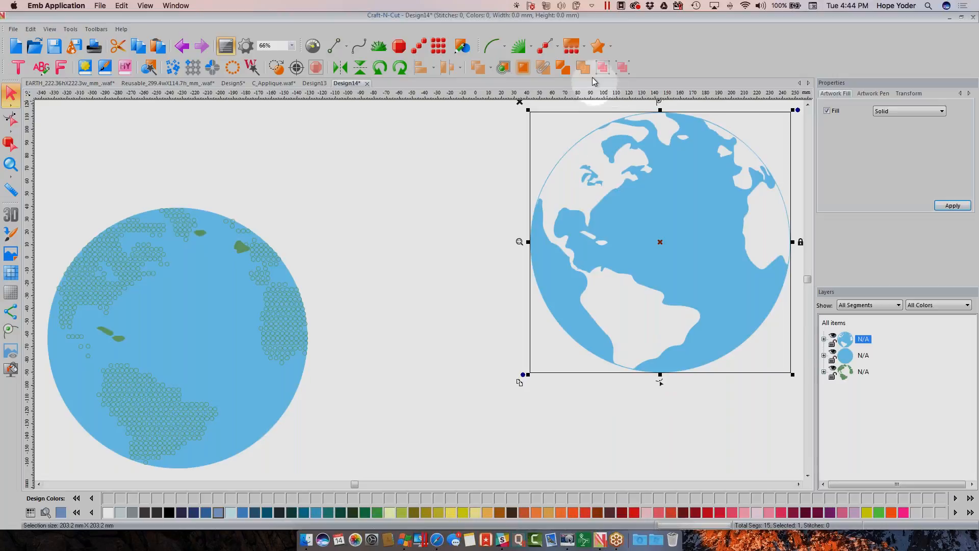
left_click(571, 45)
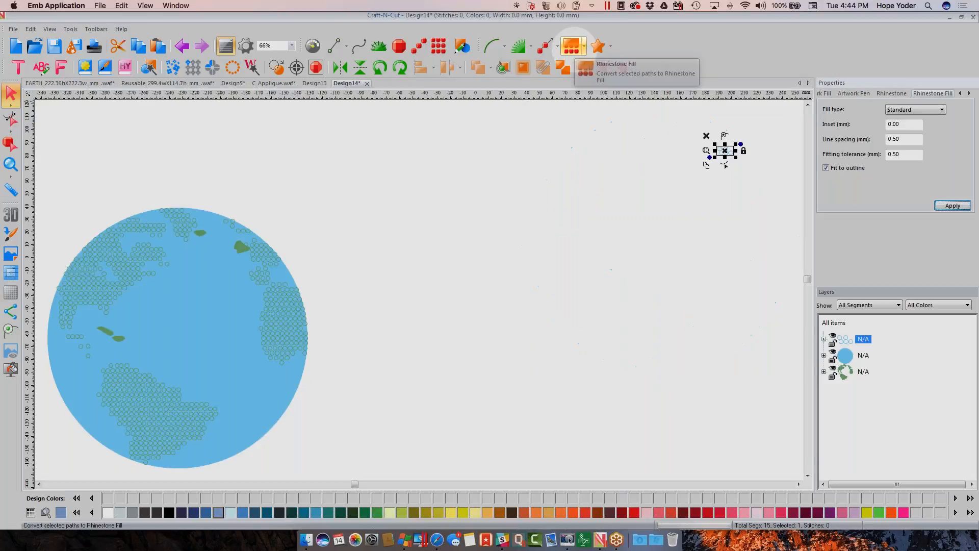
left_click(181, 45)
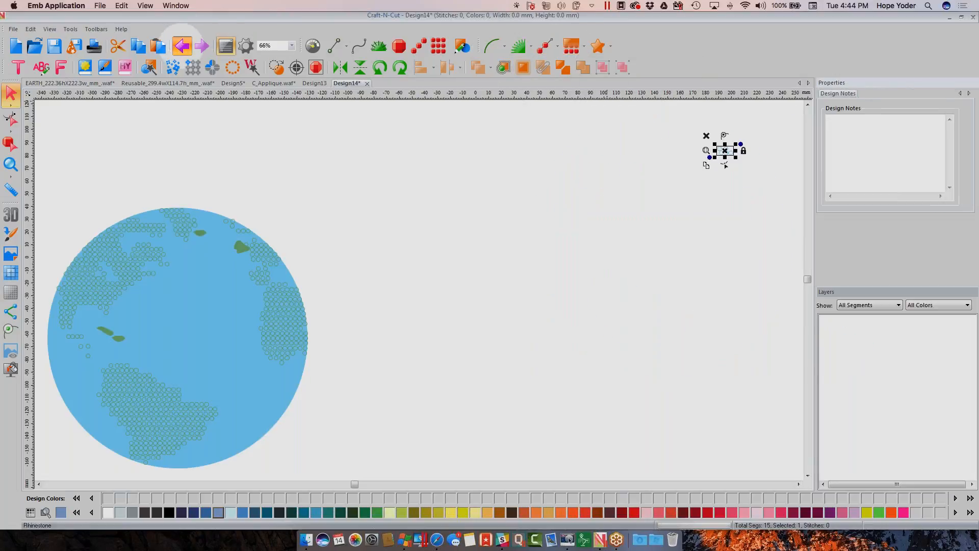
left_click(863, 339)
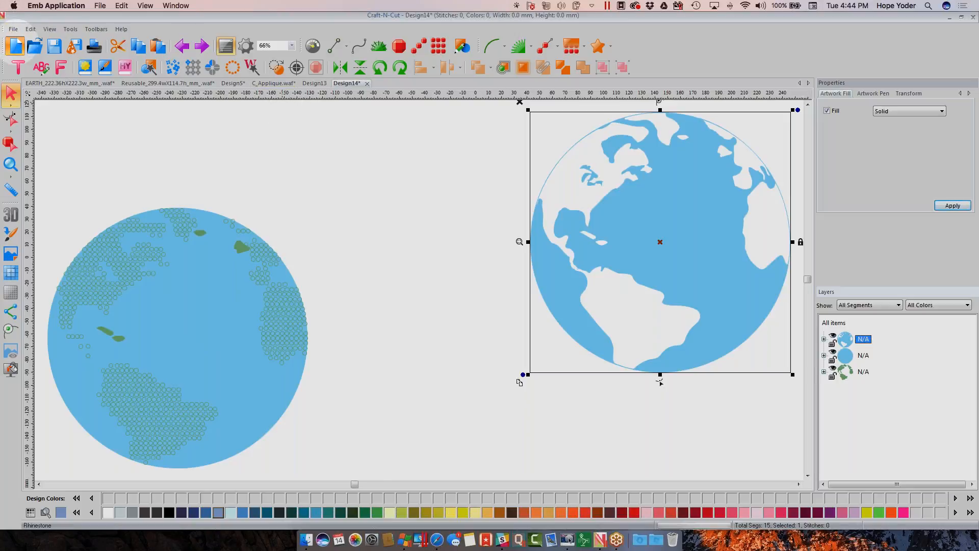
Step: Create a new design, draw an ellipse about 40 × 50 mm, and convert its outline to Rhinestone
left_click(15, 47)
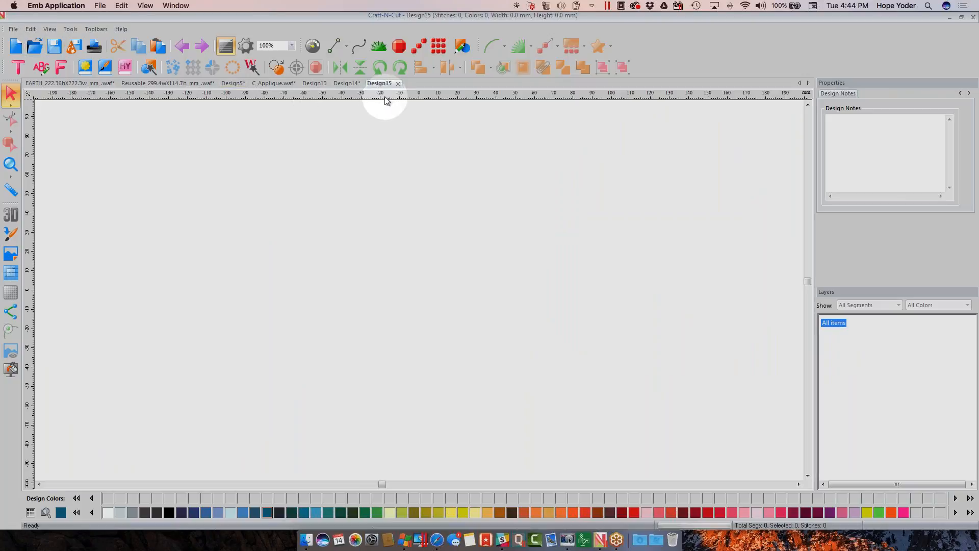
left_click(460, 49)
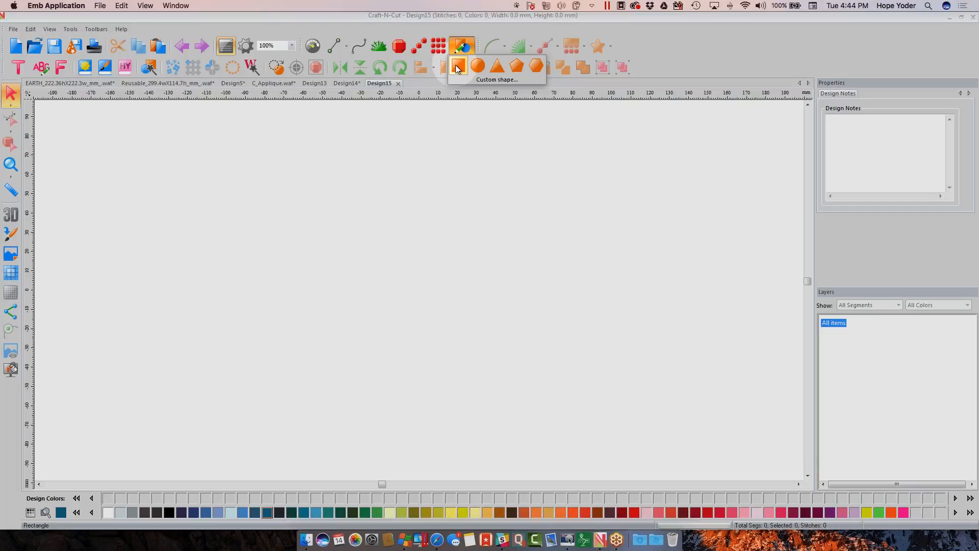
left_click(477, 65)
left_click_drag(408, 212, 477, 308)
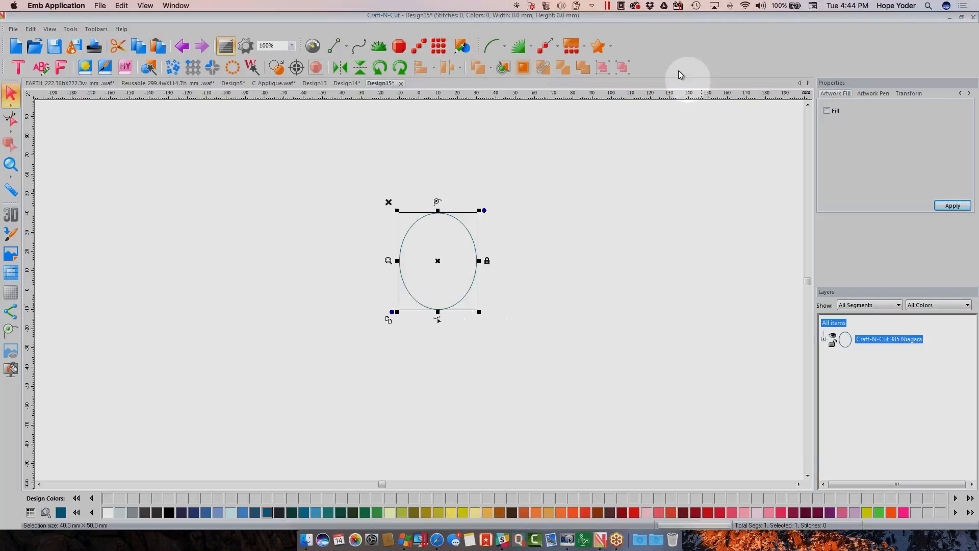
left_click(545, 46)
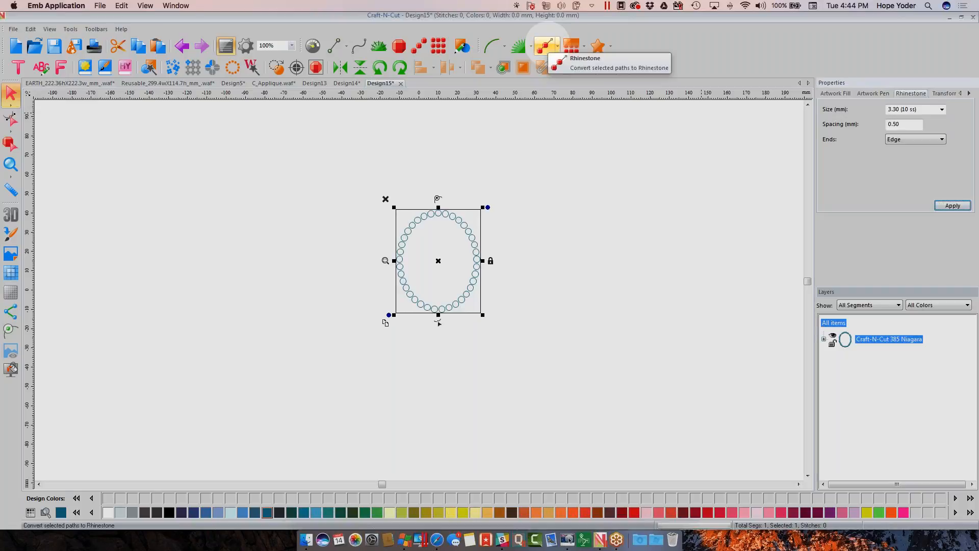
Step: Draw a pentagon about 70 × 90 mm around the rhinestone ellipse
left_click(466, 51)
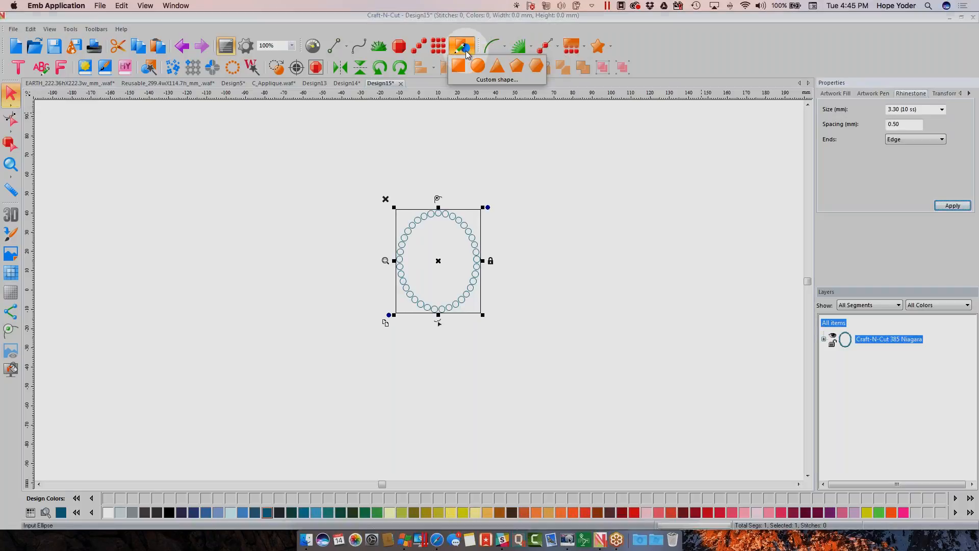
left_click(516, 66)
left_click_drag(385, 181, 519, 352)
Step: Center the ellipse and pentagon to the rulers, and center the two objects on each other
left_click(833, 322)
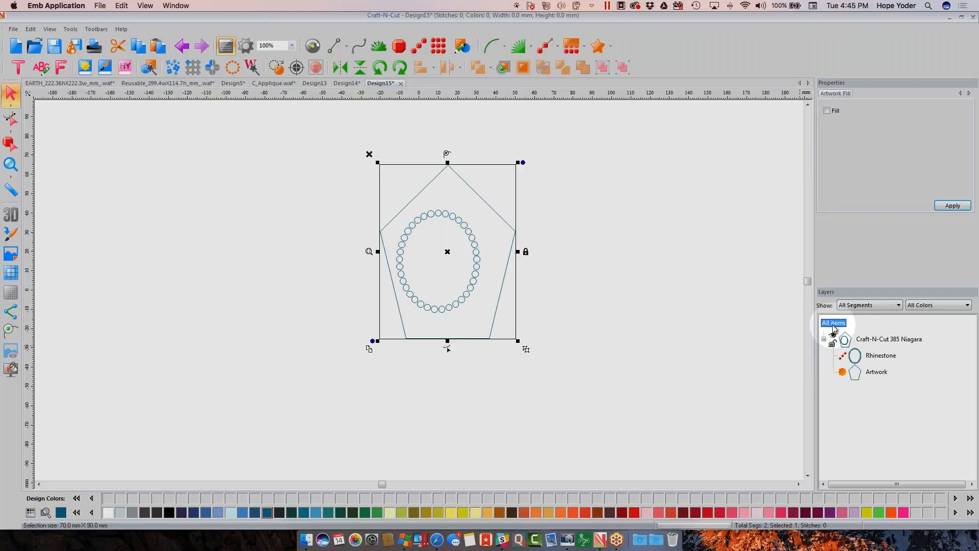
left_click(433, 66)
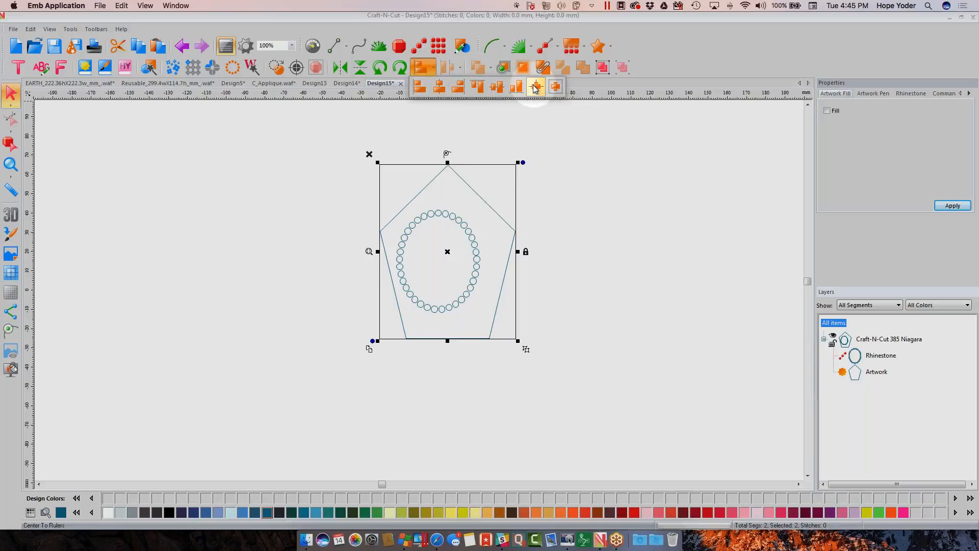
left_click(535, 88)
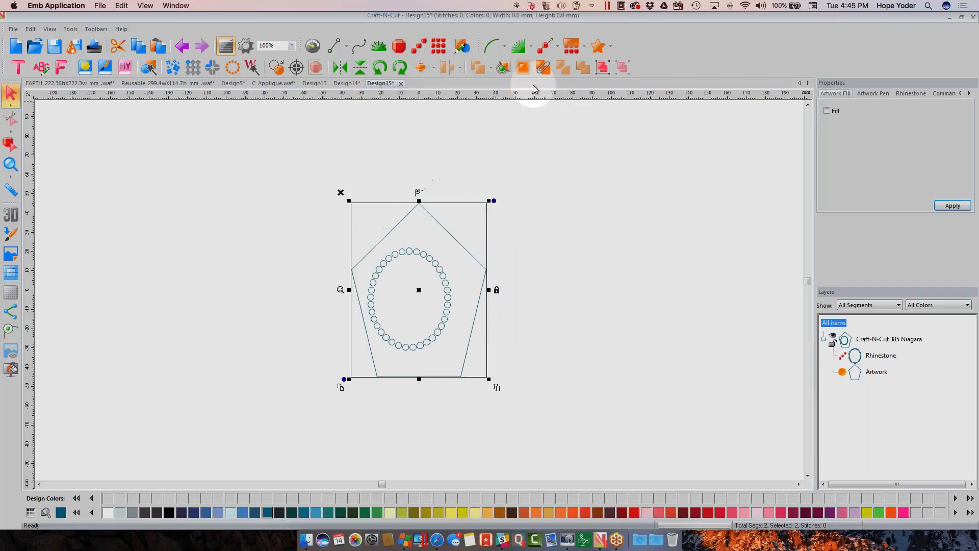
left_click(423, 67)
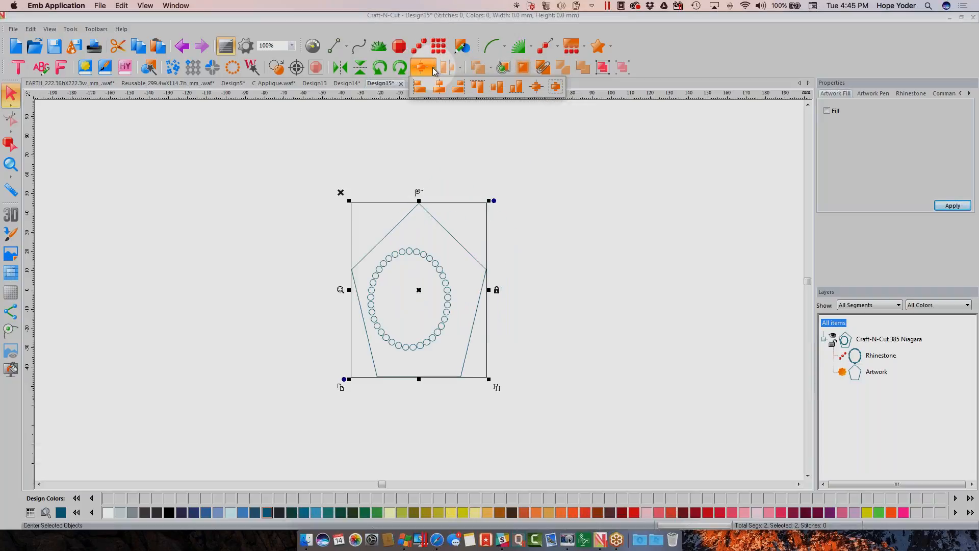
left_click(556, 88)
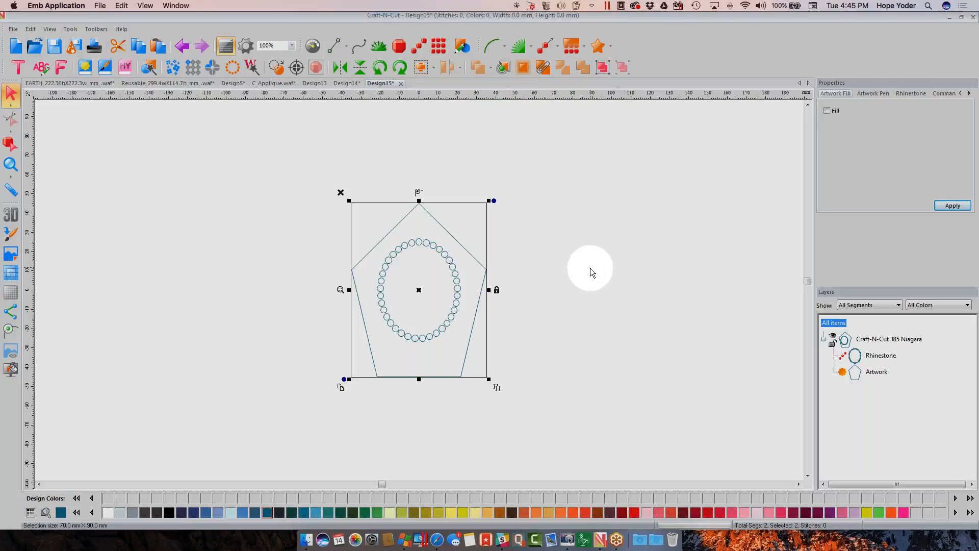
Step: Recolor the pentagon artwork to Craft-N-Cut 128 Scorching Pink
left_click(589, 267)
left_click(875, 374)
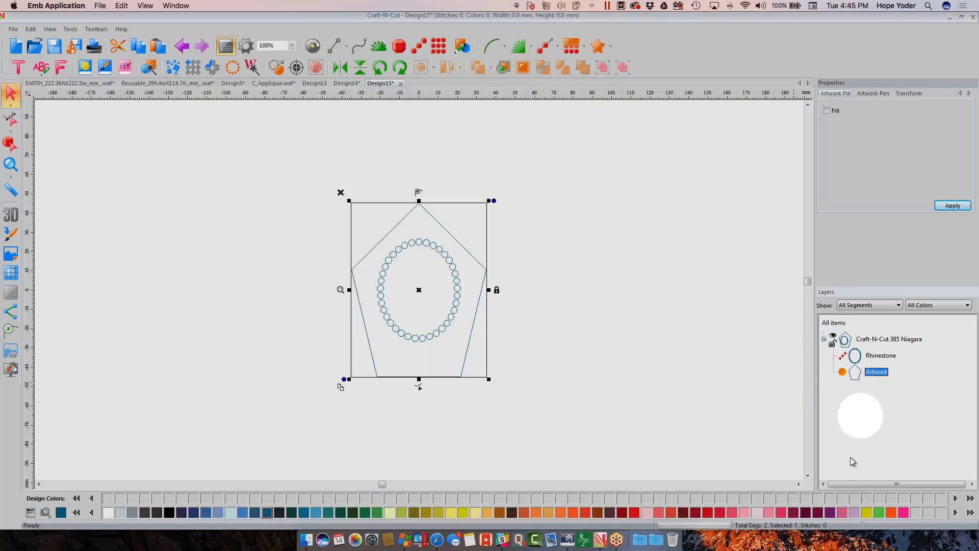
left_click(781, 512)
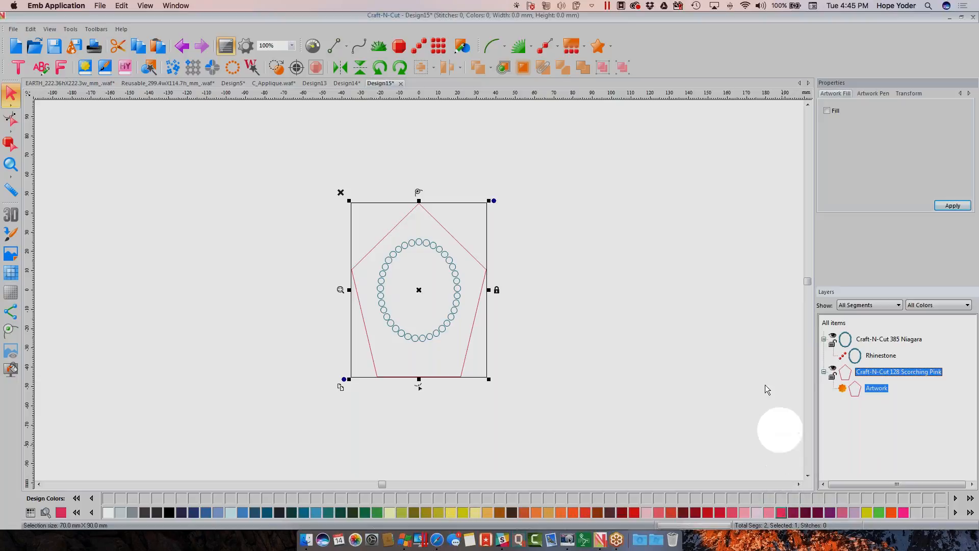
Step: Convert the pentagon's outline to Rhinestone with a stone size of 5.33 mm (20 ss)
left_click(557, 49)
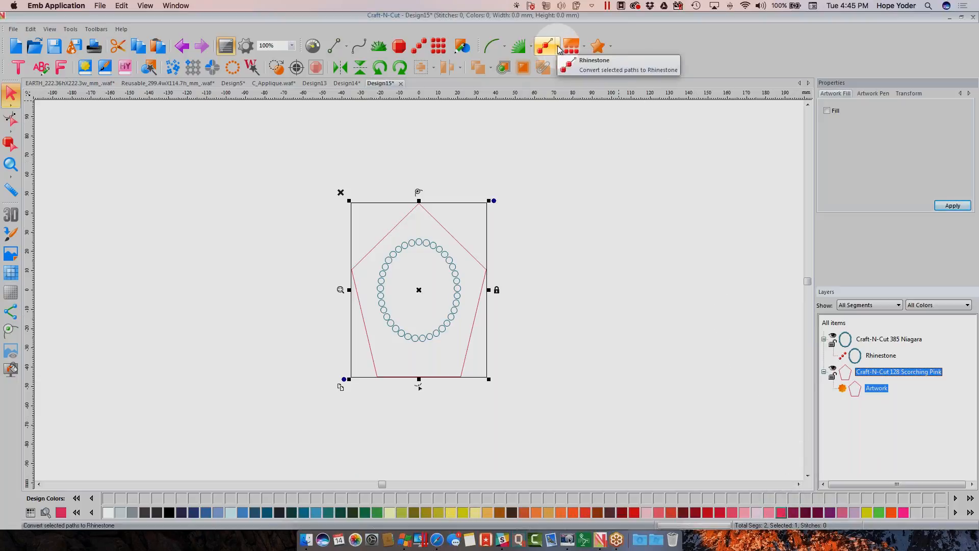
left_click(551, 49)
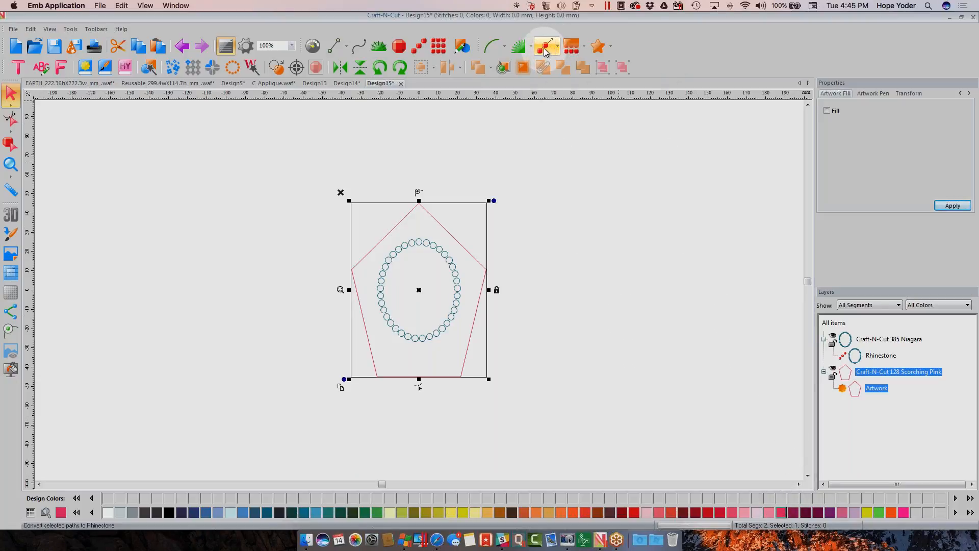
left_click(544, 49)
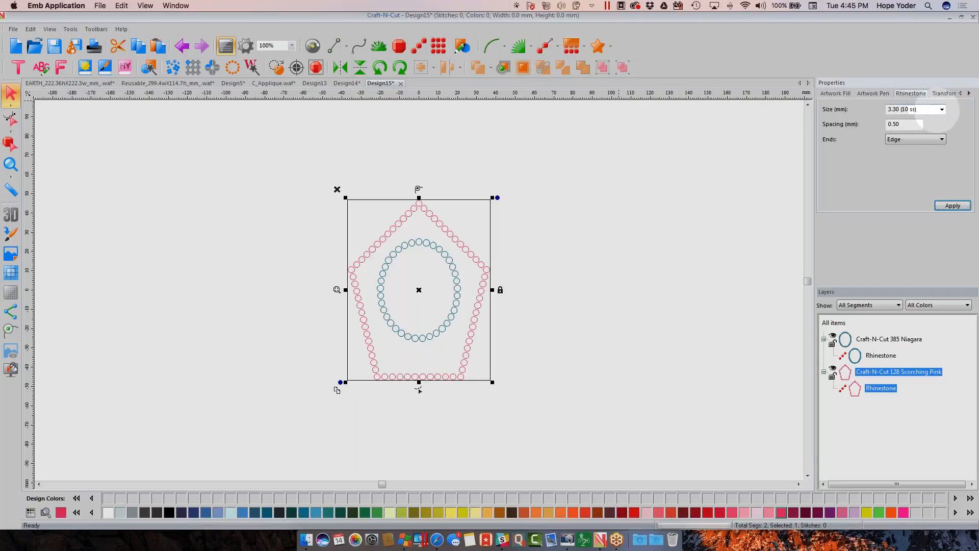
left_click(912, 125)
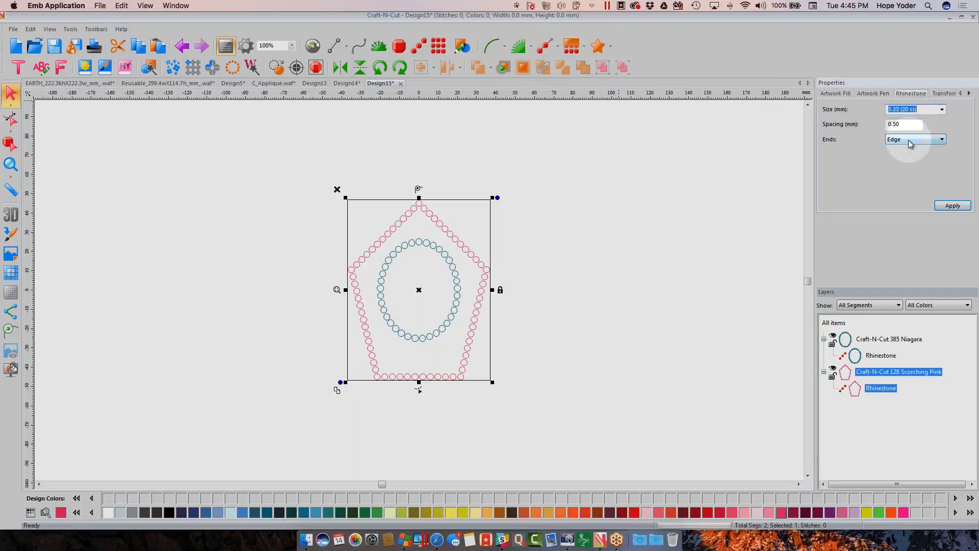
left_click(949, 214)
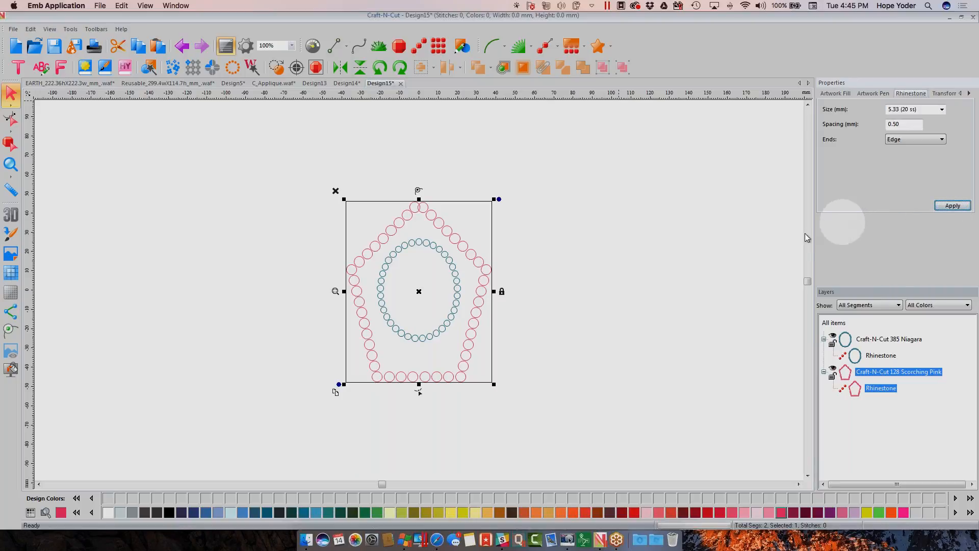
Step: Draw an ellipse about 120 × 150 mm around the pentagon and recolor it to Craft-N-Cut 739 Cleveland
left_click(463, 49)
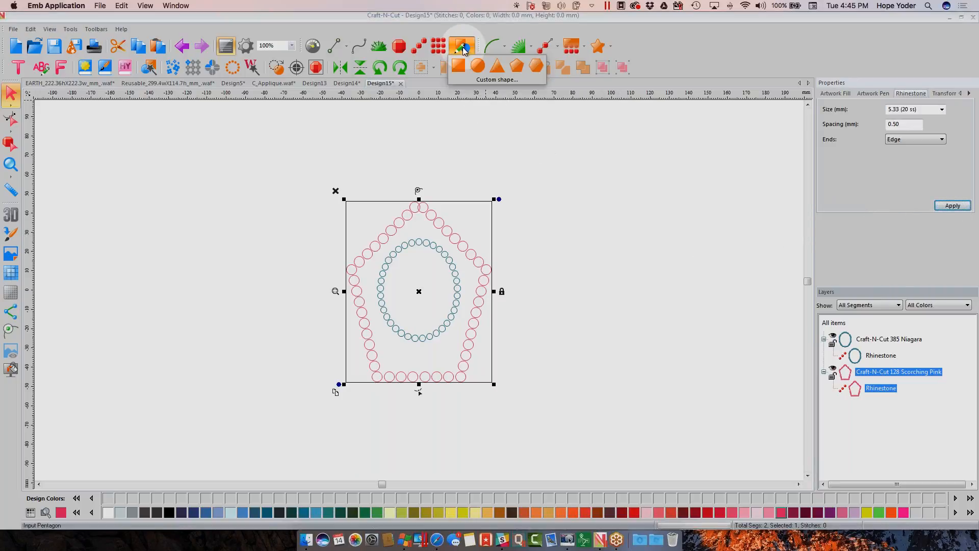
left_click(479, 69)
left_click_drag(318, 191, 534, 443)
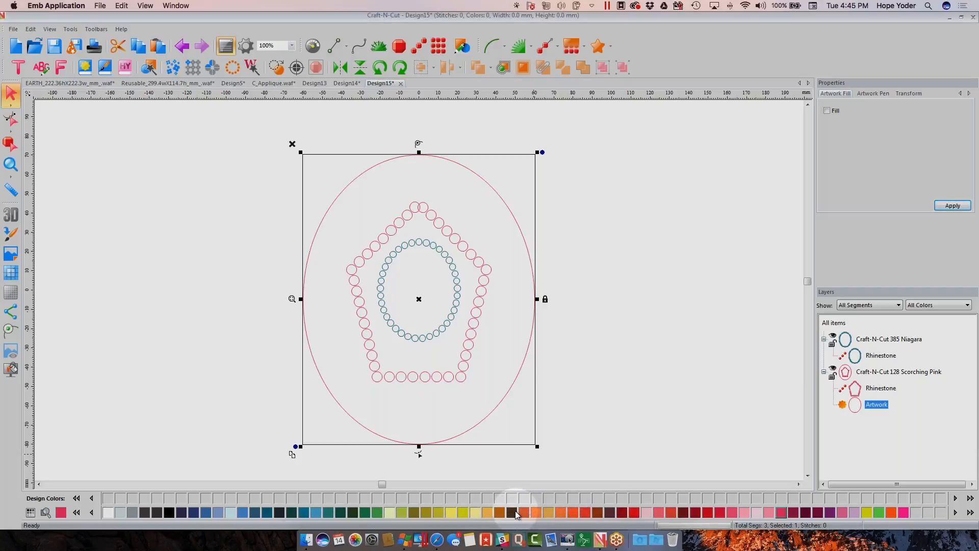
left_click(876, 405)
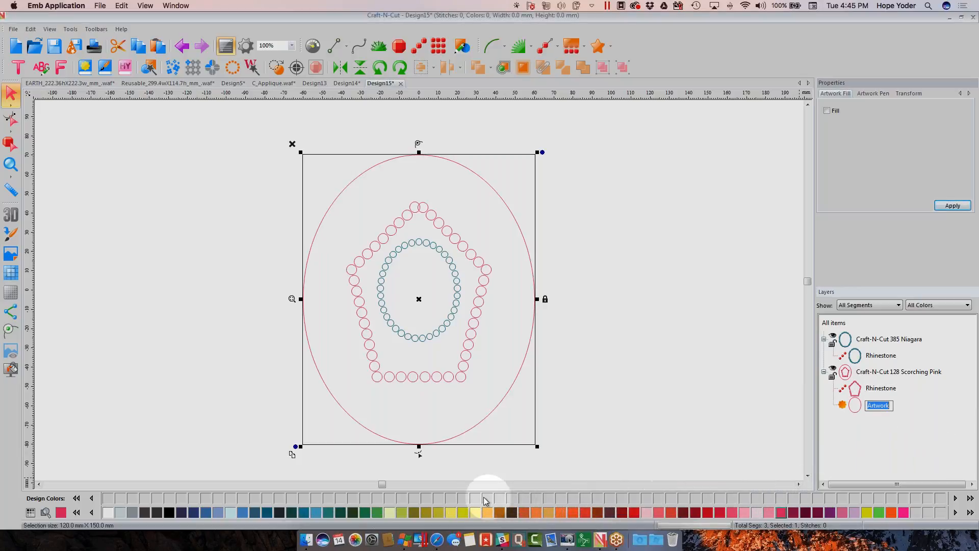
left_click(512, 512)
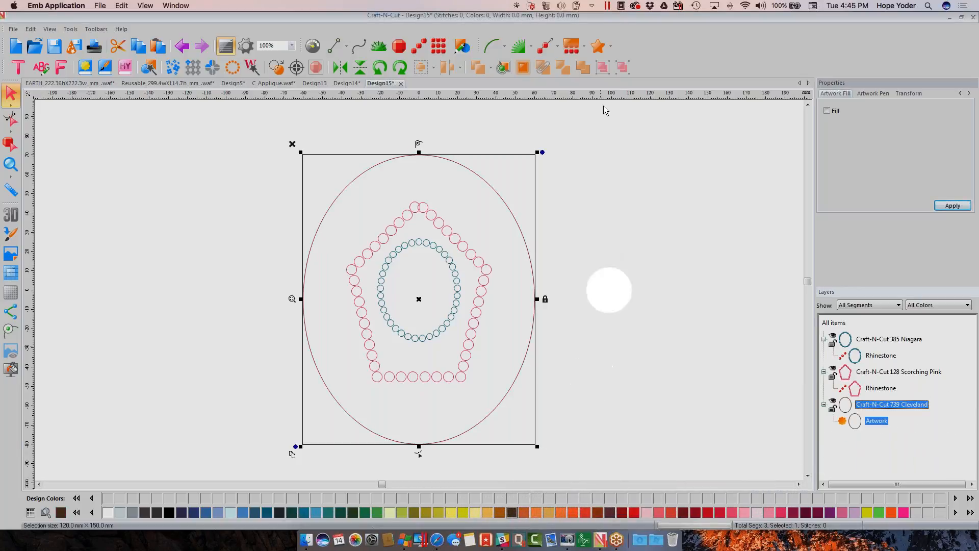
Step: Convert the outer ellipse to Rhinestone at 4.06 mm (16 ss) and center all three objects on each other
left_click(546, 45)
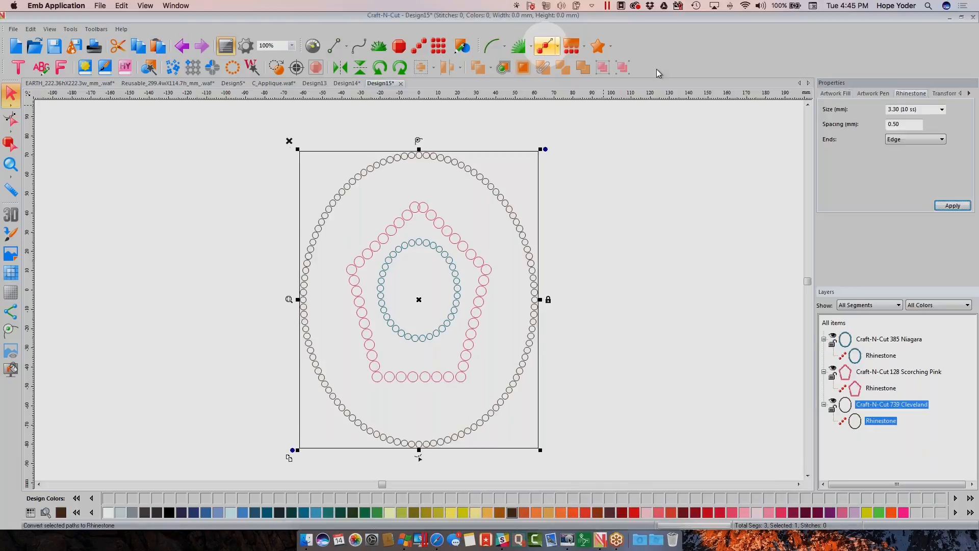
left_click(941, 109)
left_click(913, 131)
left_click(949, 205)
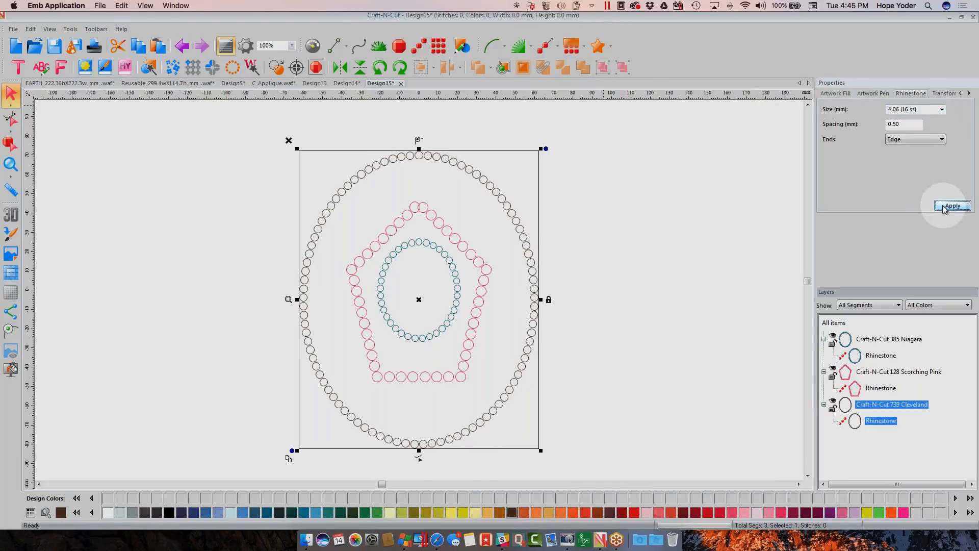
left_click(834, 322)
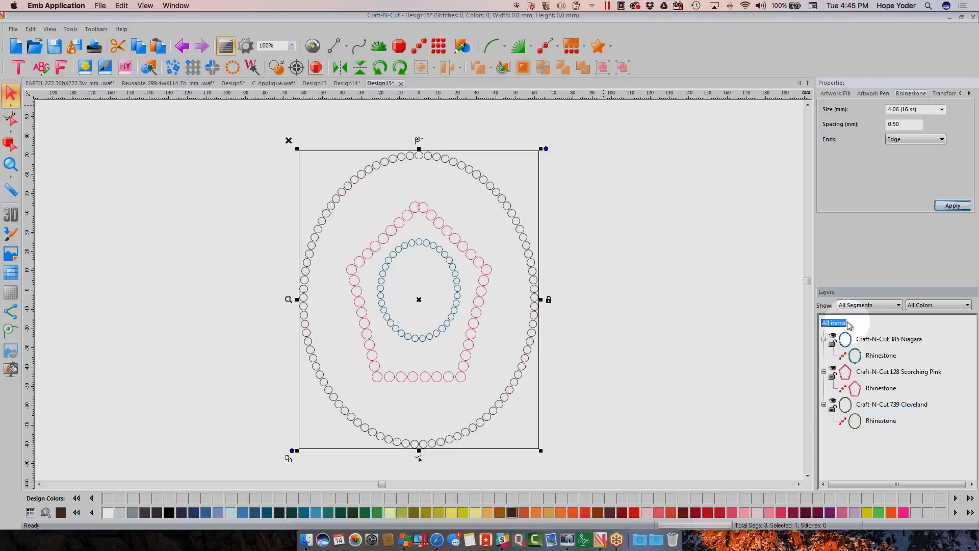
left_click(419, 69)
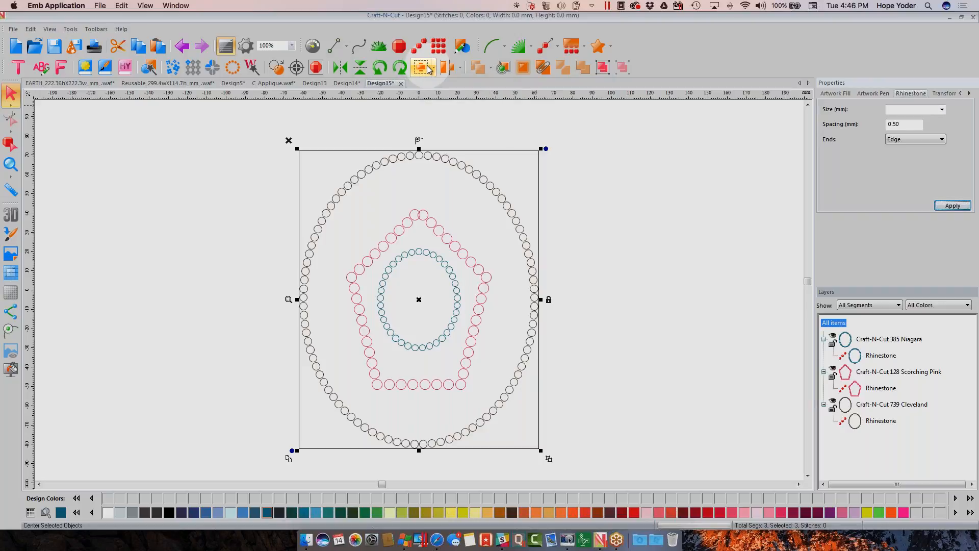
Step: Move one of the two overlapping rhinestones at the pentagon's top corner up and outward so it clears its neighbor
left_click(11, 164)
left_click_drag(393, 207, 457, 248)
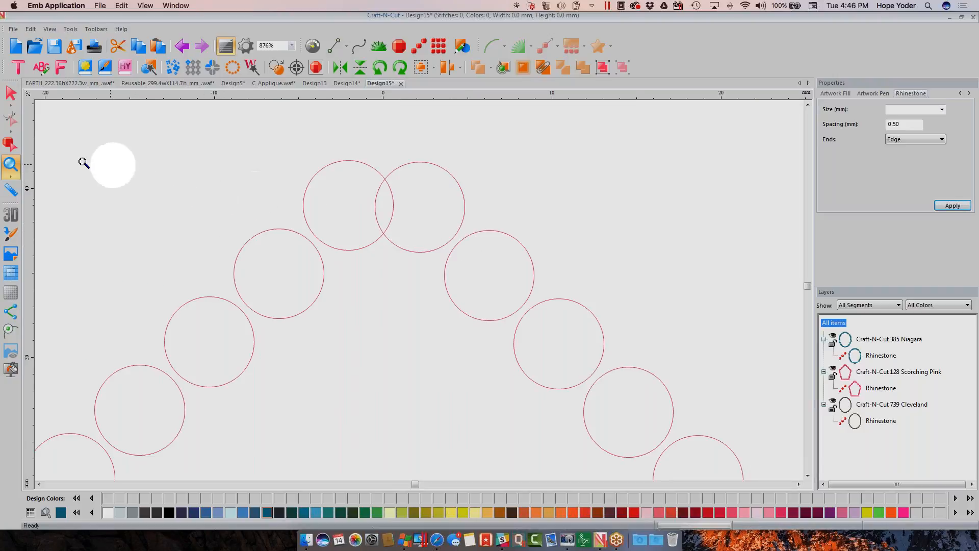
left_click(8, 145)
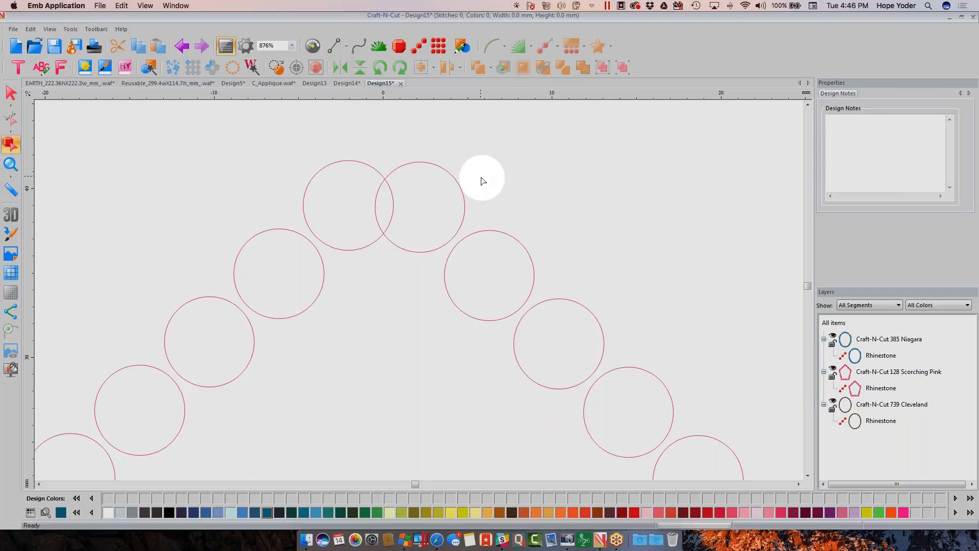
left_click(377, 174)
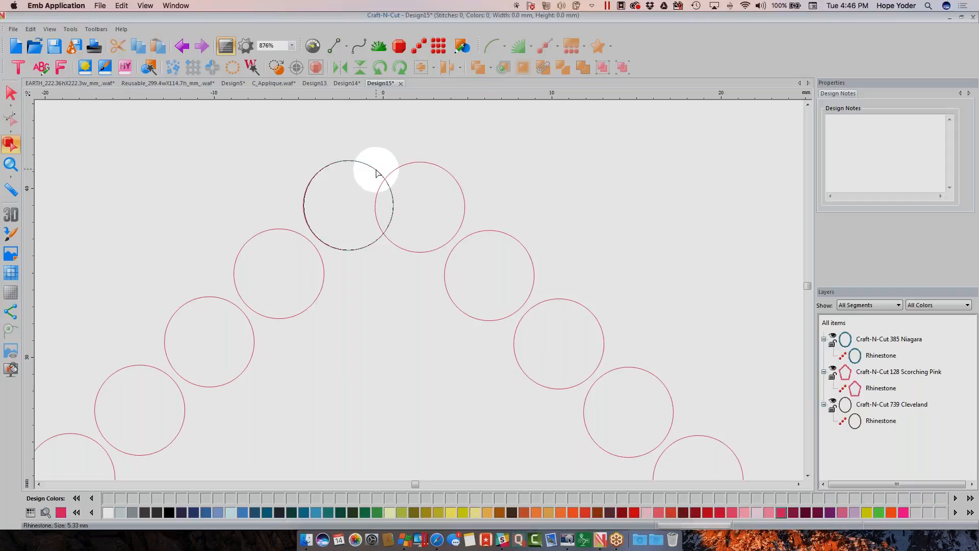
left_click_drag(377, 174, 355, 143)
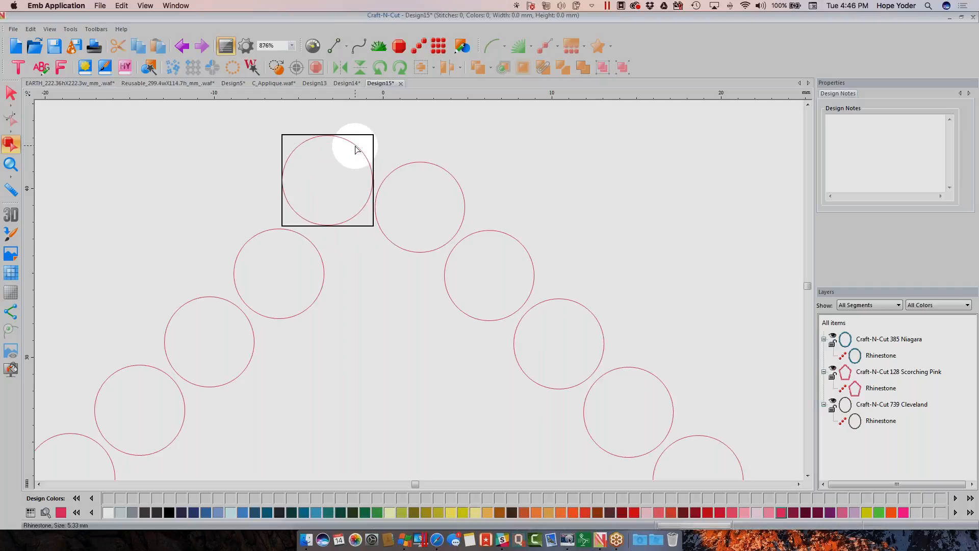
right_click(357, 149)
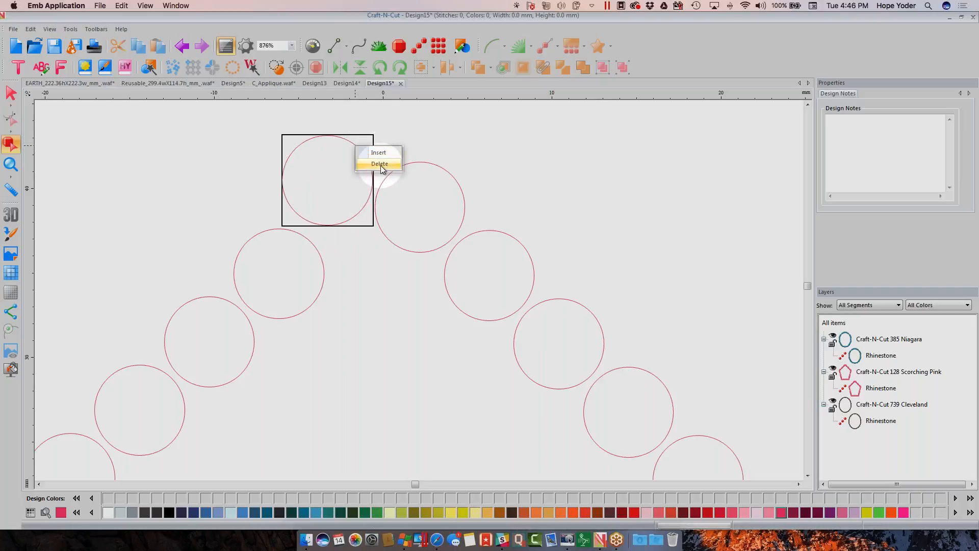
left_click(482, 163)
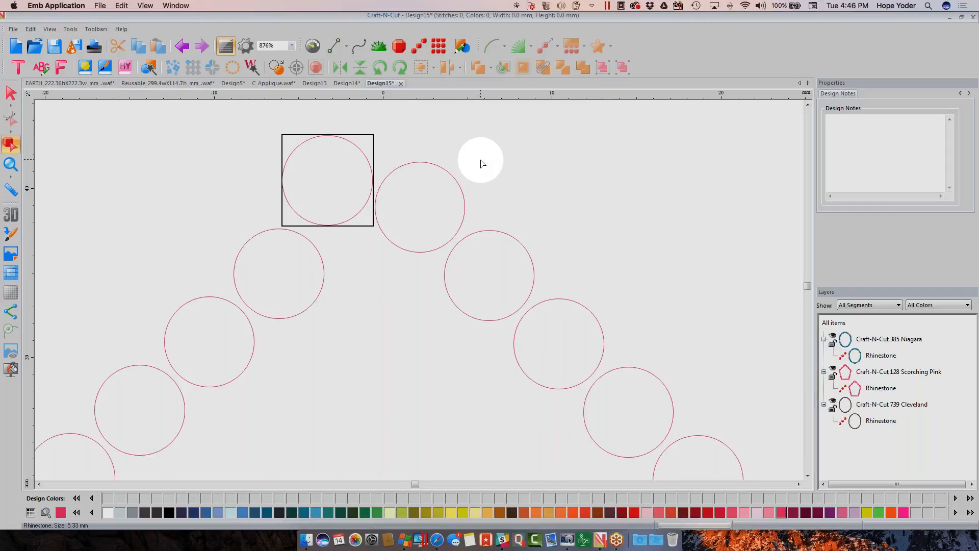
scroll(481, 164, "down", 2)
left_click(13, 100)
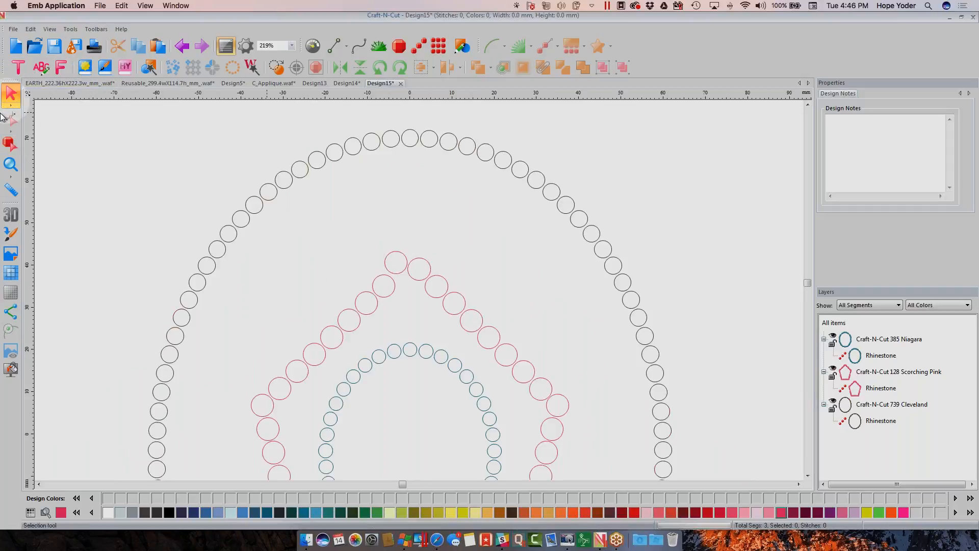
double_click(10, 167)
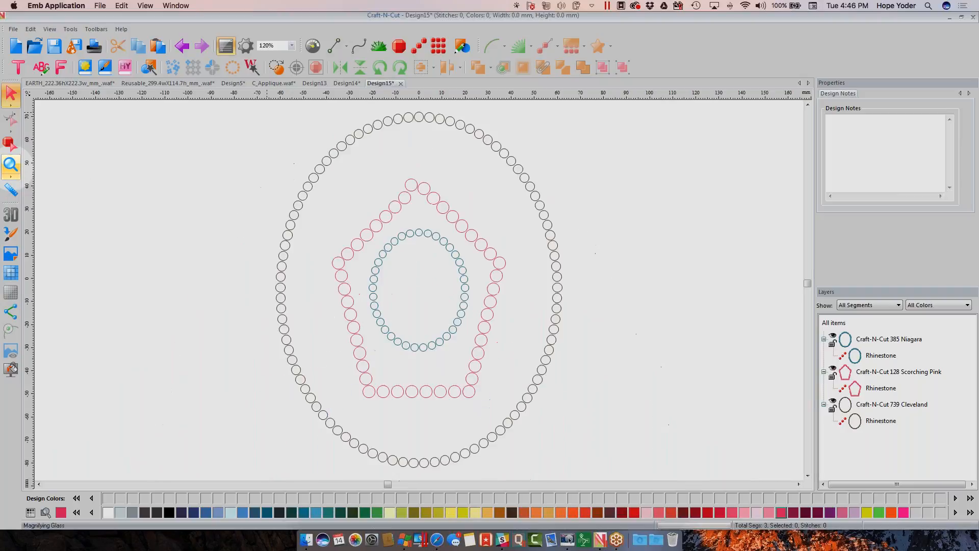
Step: Try an artwork fill and the Layered Rhinestone Tool on all three rhinestone shapes, and undo the layering
left_click(832, 323)
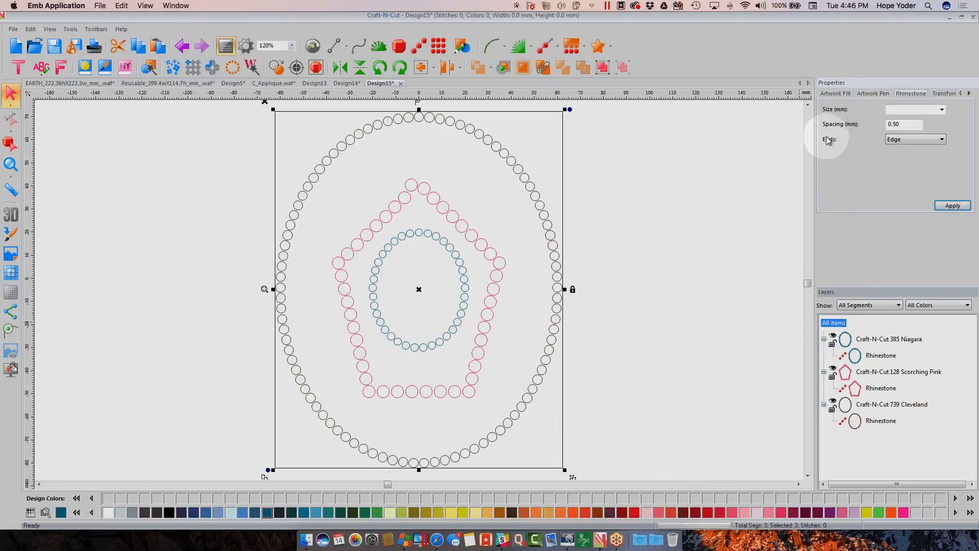
left_click(835, 94)
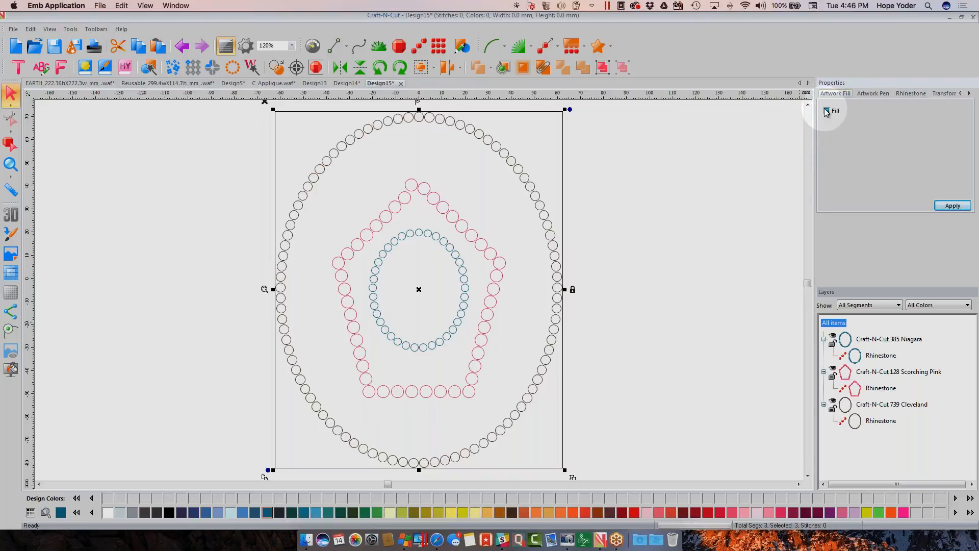
left_click(827, 111)
left_click(953, 205)
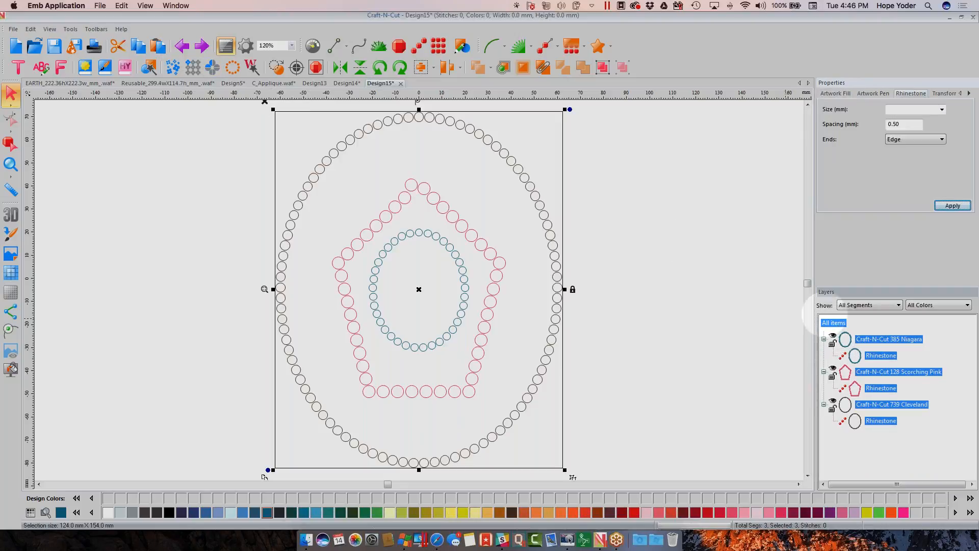
left_click(316, 67)
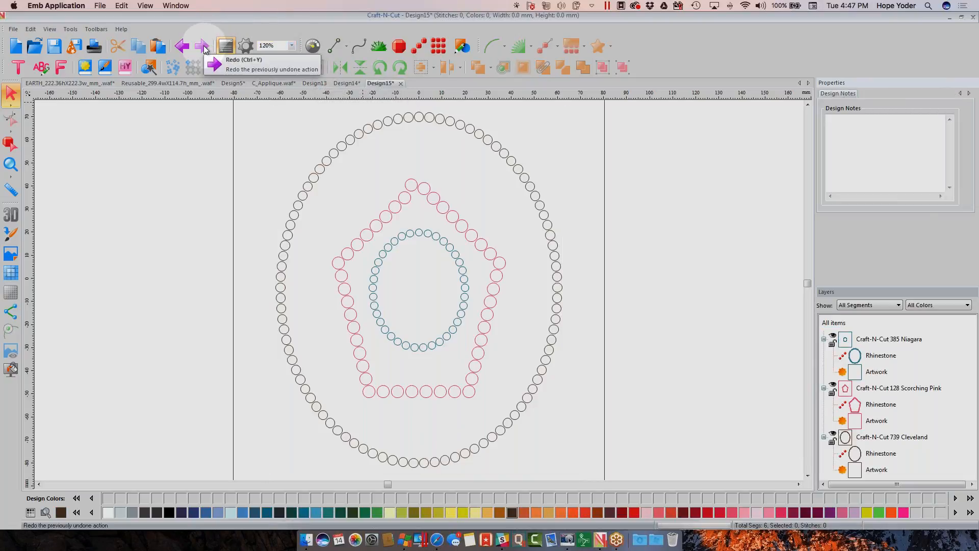
left_click(180, 47)
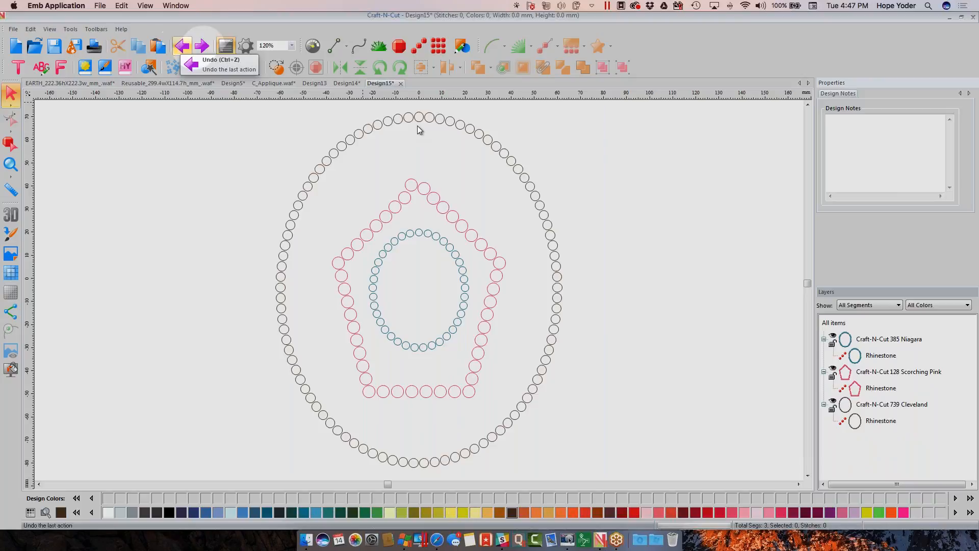
Step: Apply the Layered Rhinestone Tool to all three rhinestone shapes so each color gets its own rectangular frame
left_click(834, 323)
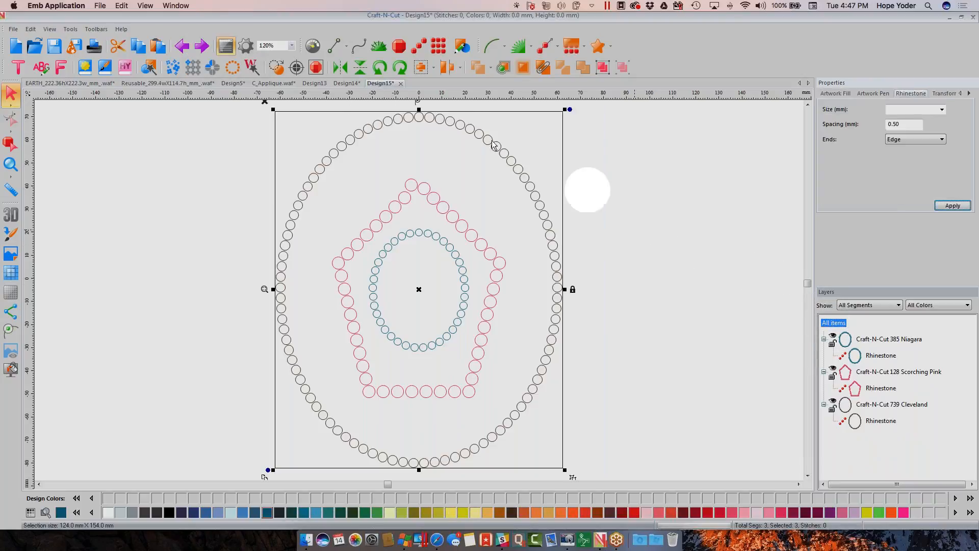
left_click(313, 70)
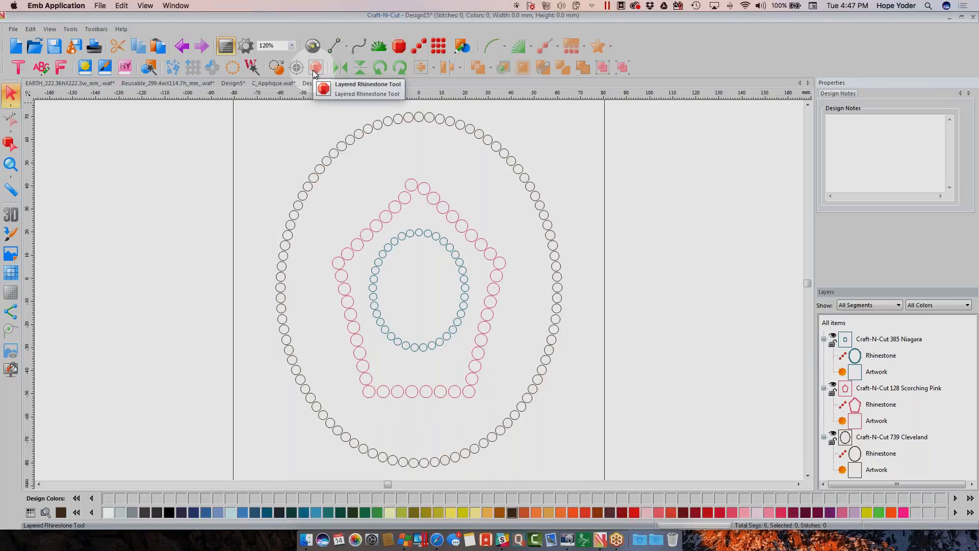
left_click(11, 164)
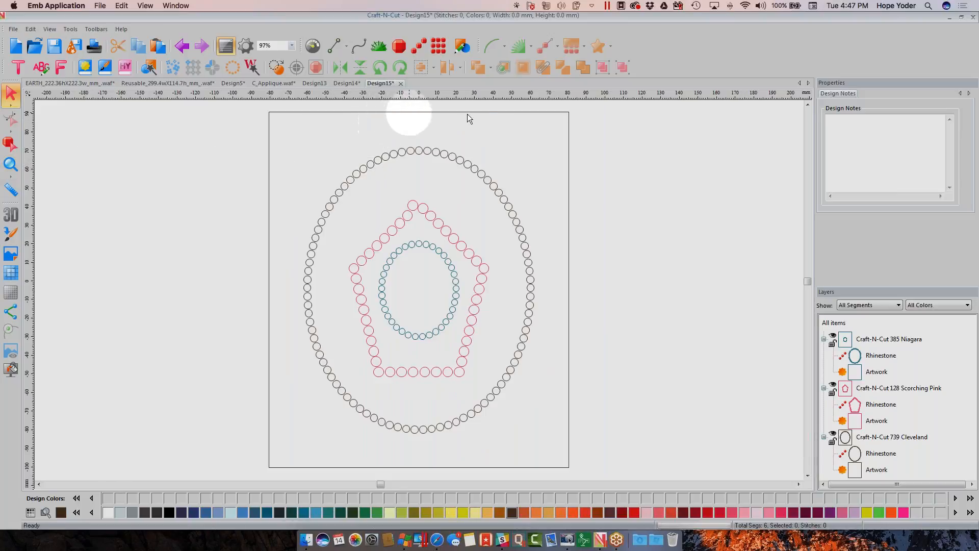
Step: Separate the framed layers by moving the outer ellipse to the left of the small ellipse and the pentagon to its right
left_click_drag(492, 192, 135, 222)
left_click_drag(426, 212, 774, 206)
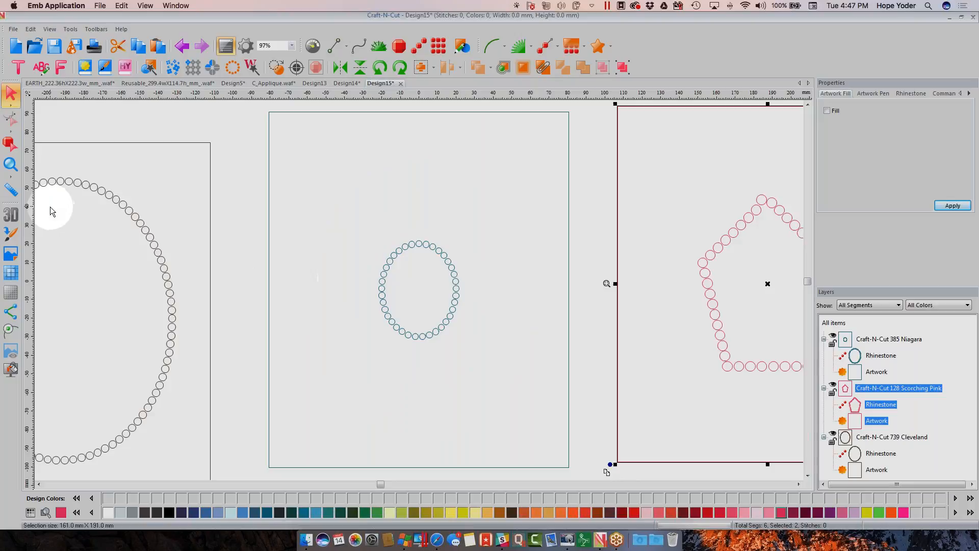
left_click(11, 164)
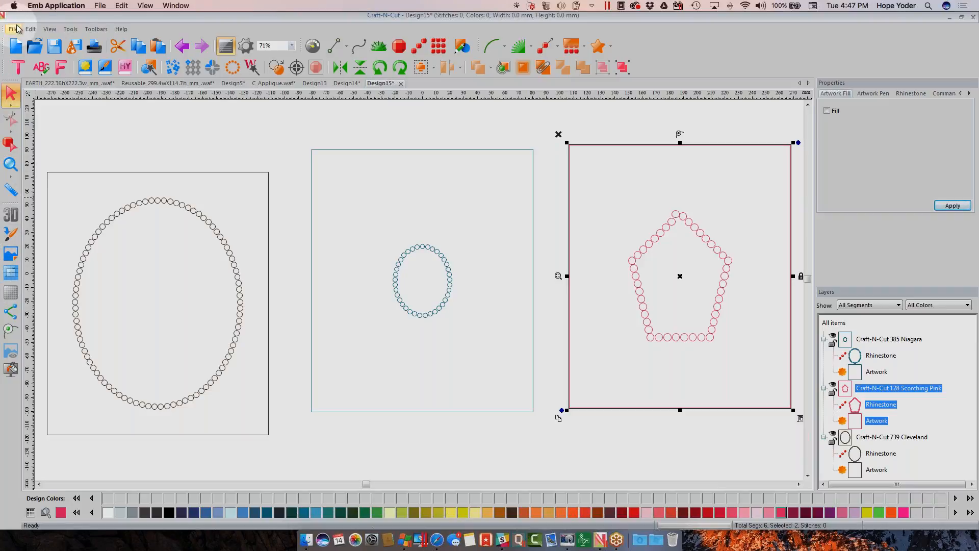
Step: Set up a Save2Cut export of the three framed layers for Cameo Silhouette with Sticky Flock as the material
left_click(75, 47)
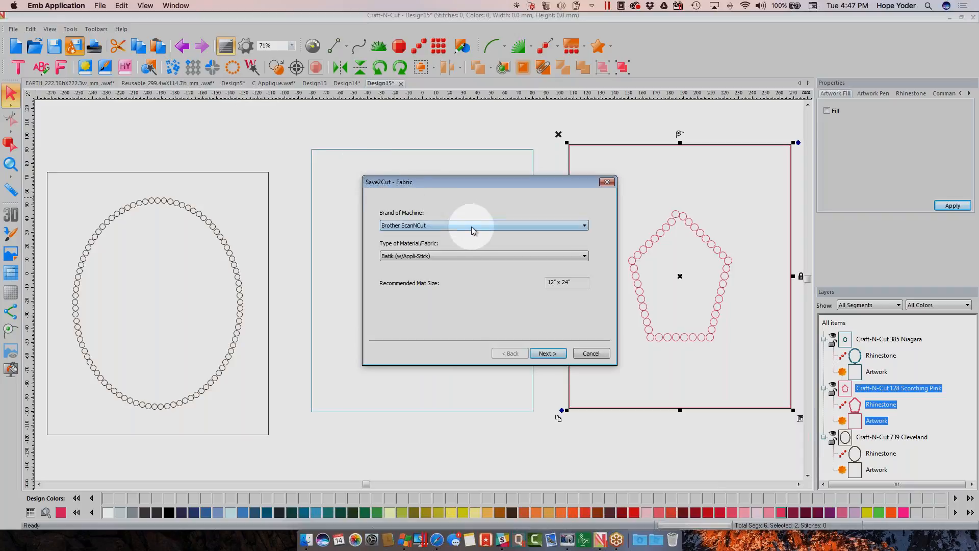
left_click(585, 228)
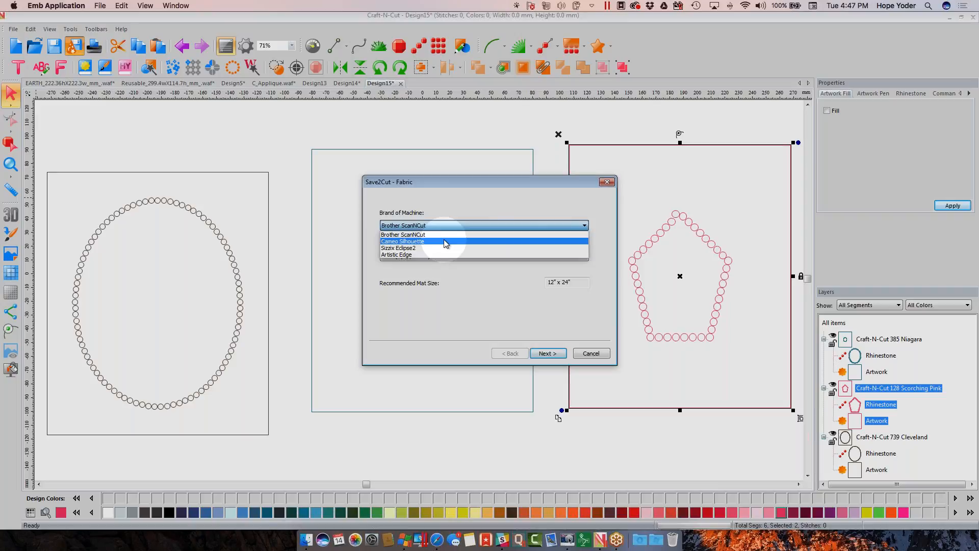
left_click(444, 240)
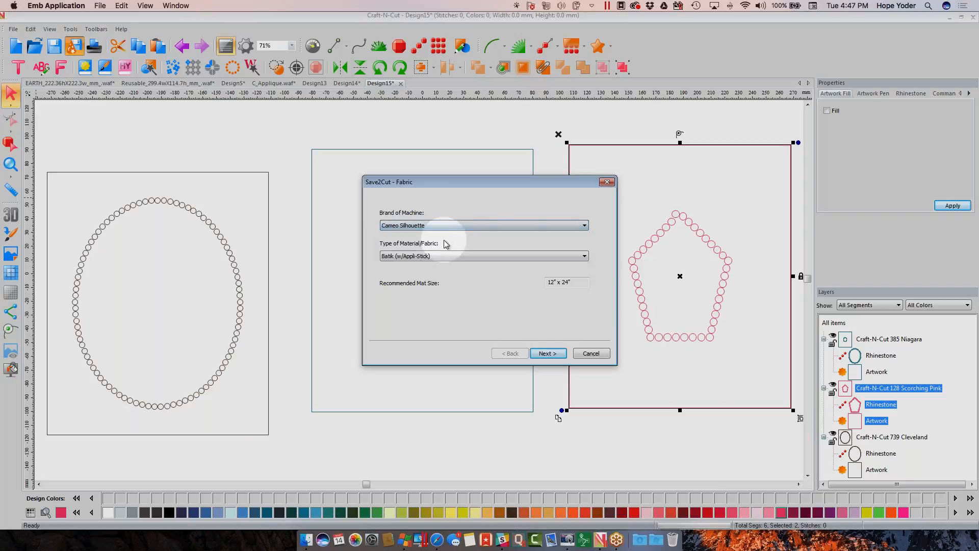
left_click(583, 256)
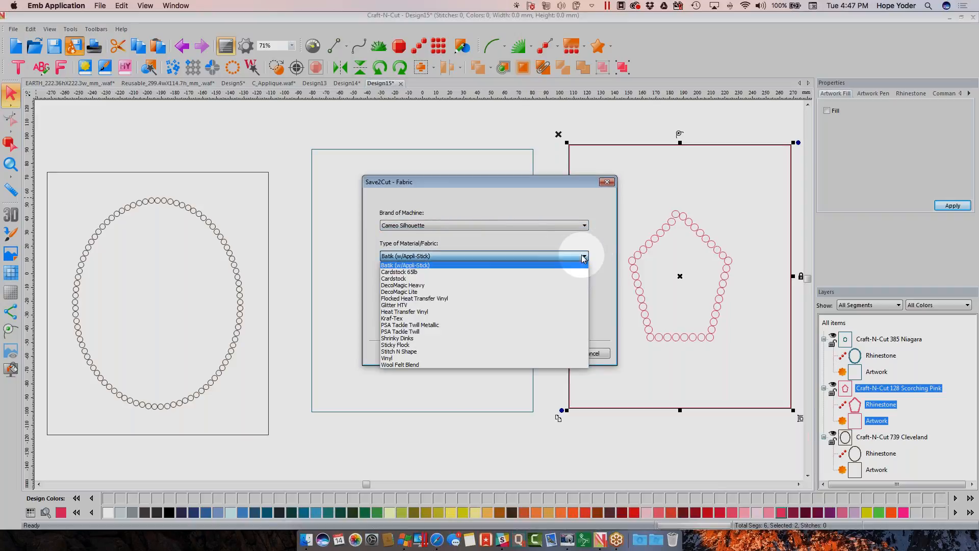
left_click(418, 346)
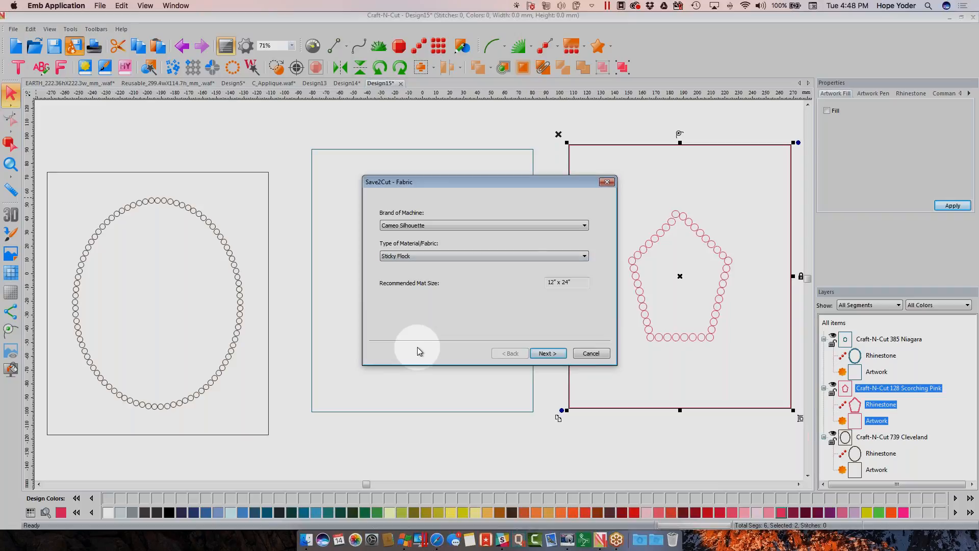
Step: Finish the Save2Cut export as SVG files named RhinestoneTest in the Webinar folder, and close the print preview
left_click(547, 353)
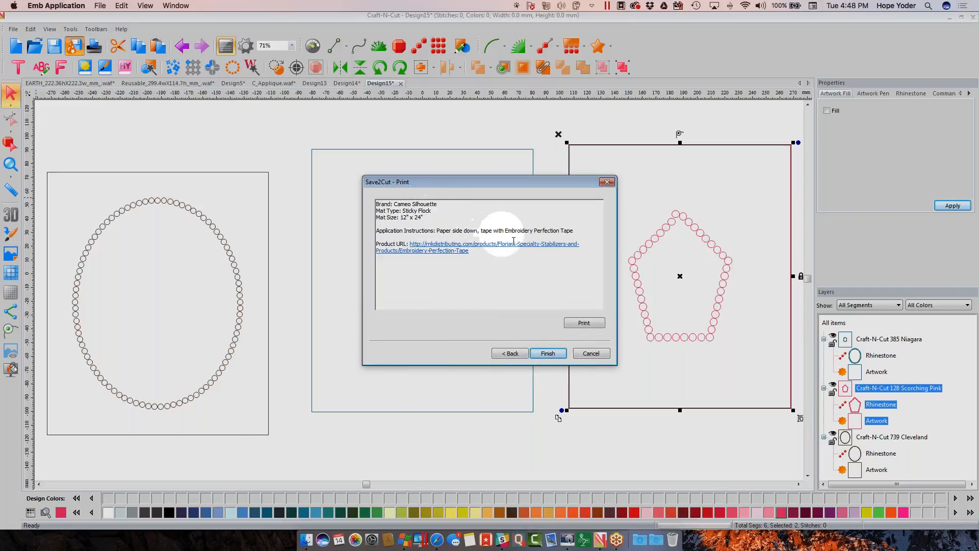
left_click(546, 352)
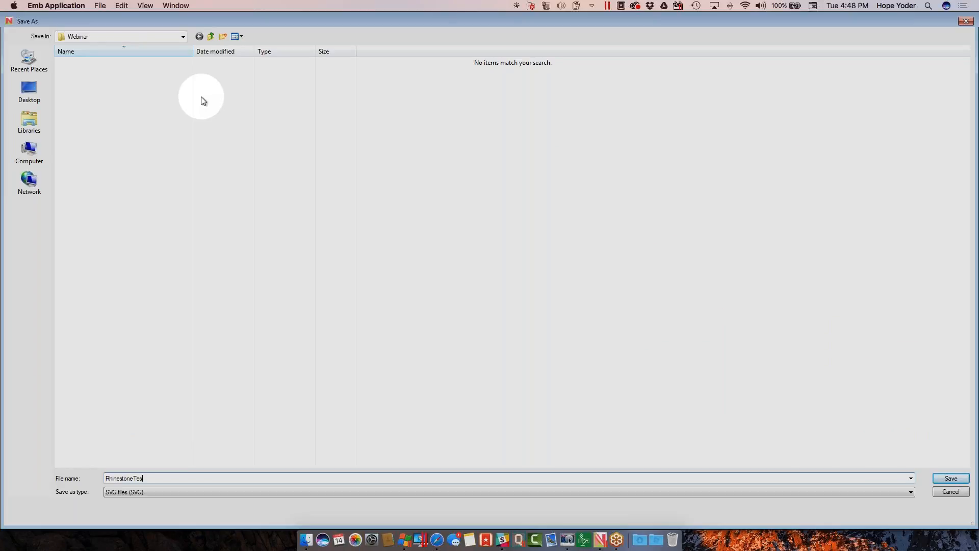
left_click(950, 479)
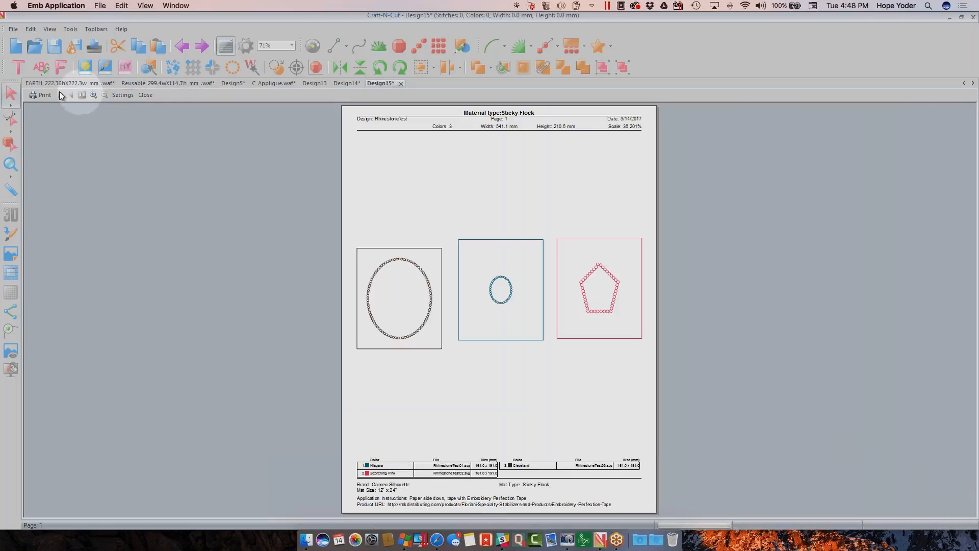
left_click(141, 95)
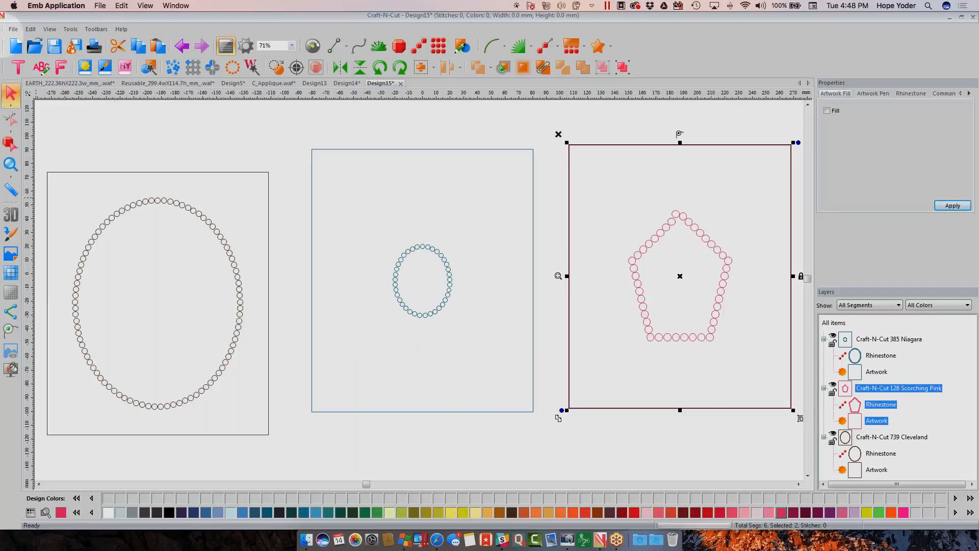
Step: In a new design, preview RhinestoneTest01, RhinestoneTest02 and RhinestoneTest03 in the artwork import dialog without importing any of them
left_click(16, 46)
left_click(13, 29)
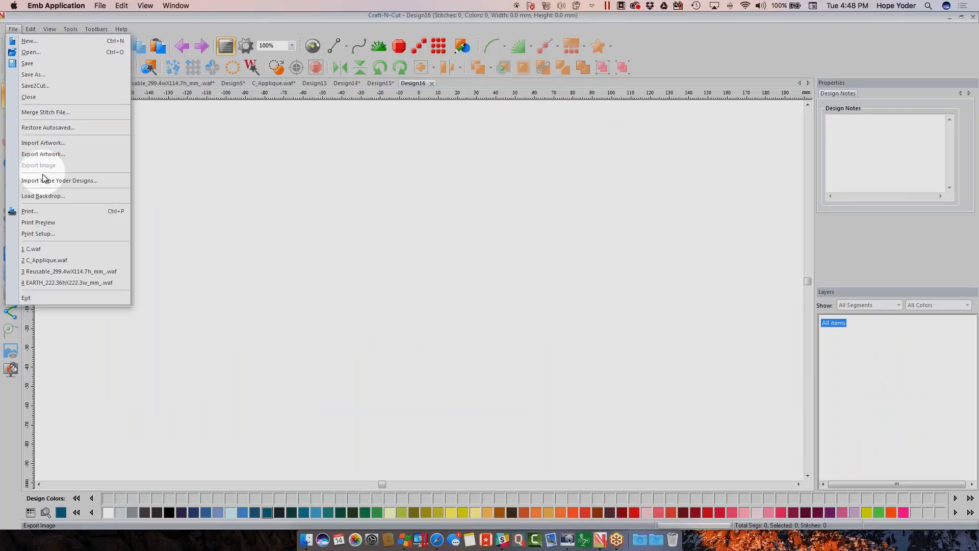
left_click(41, 145)
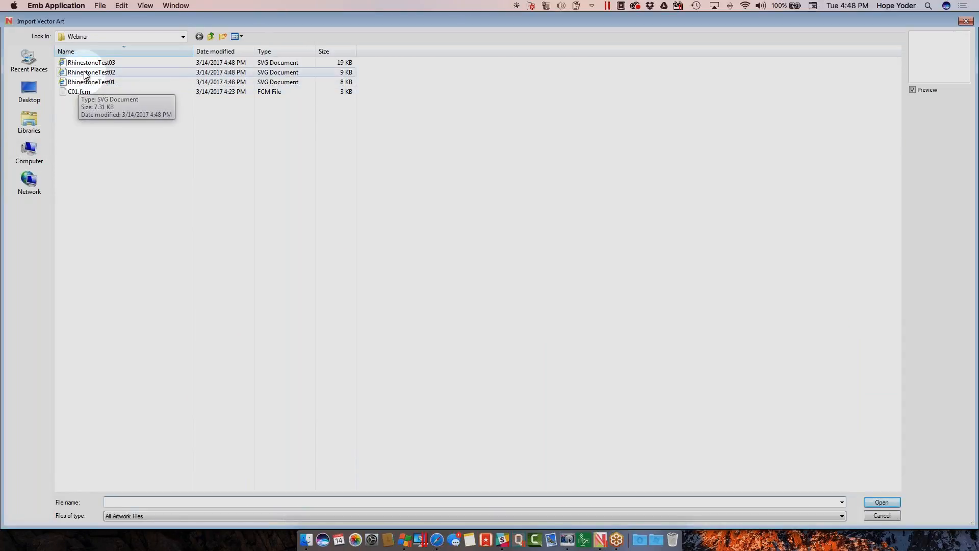
left_click(86, 82)
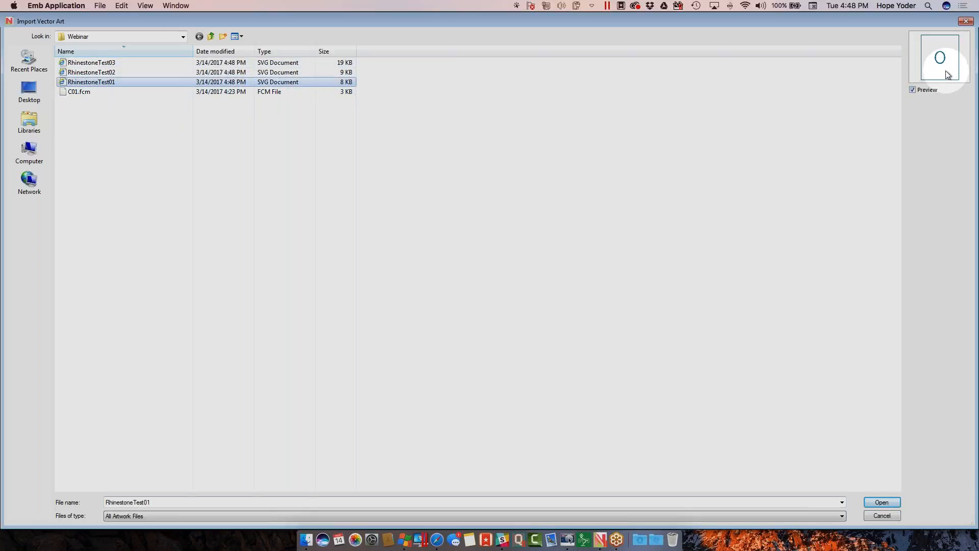
left_click(112, 74)
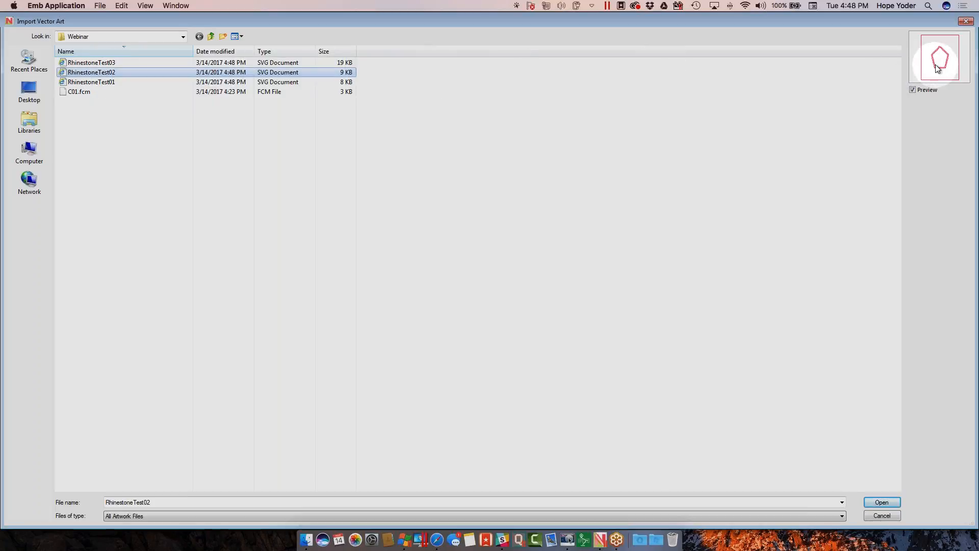
left_click(132, 63)
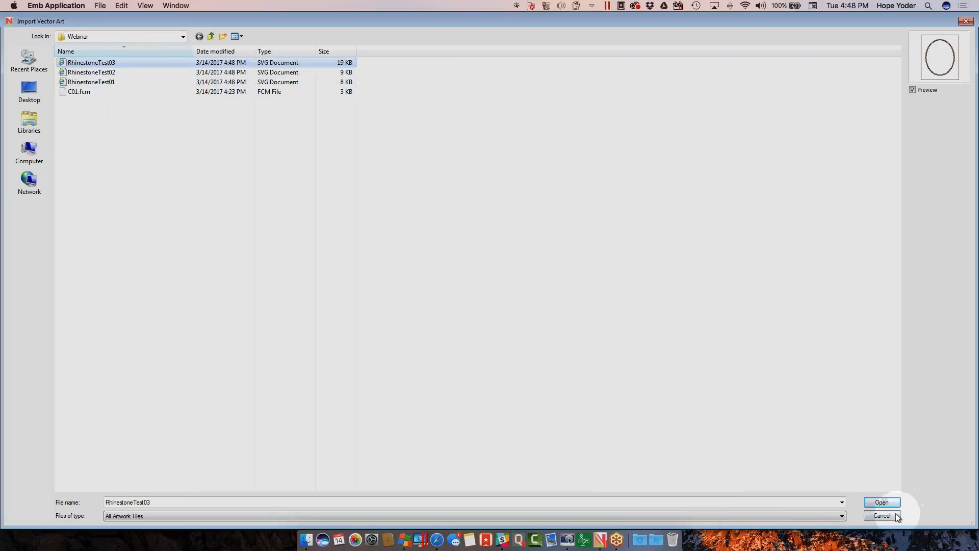
left_click(881, 502)
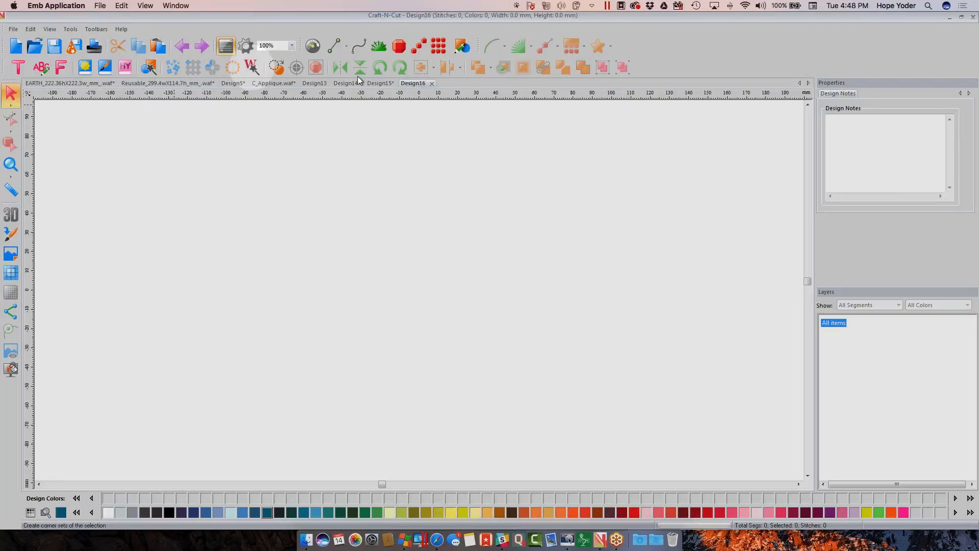
Step: Run Save2Cut again on Design15 for Cameo Silhouette, examine the available cutting file formats, and cancel the save
left_click(372, 84)
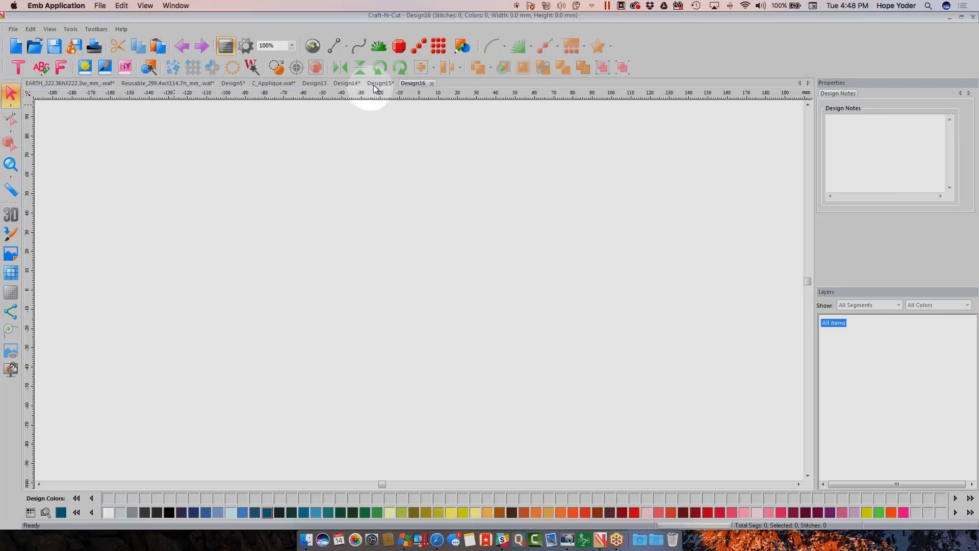
left_click(75, 48)
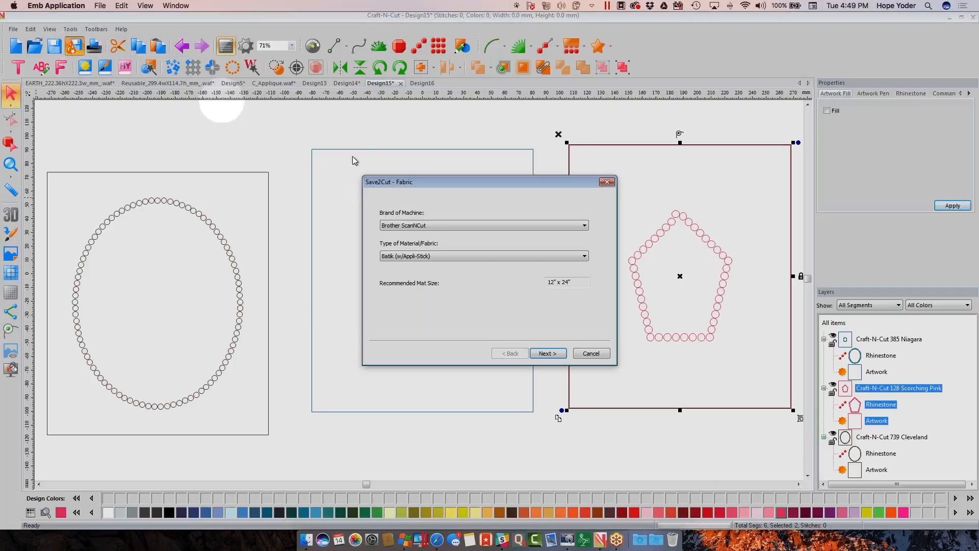
left_click(584, 226)
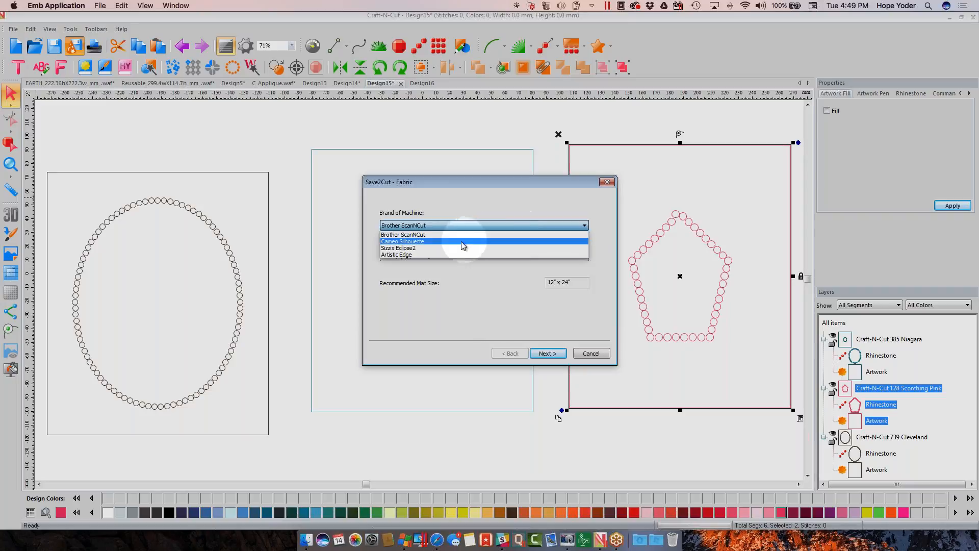
left_click(453, 242)
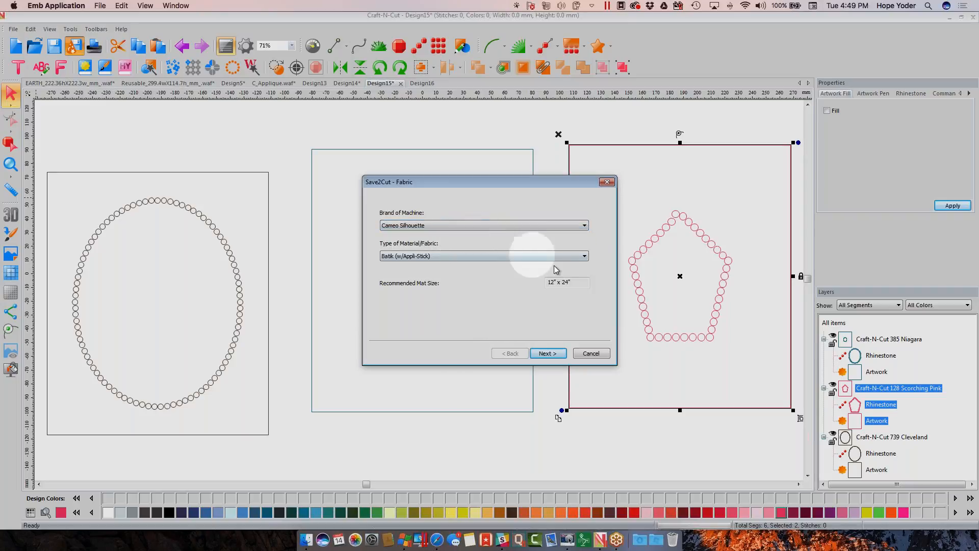
left_click(584, 256)
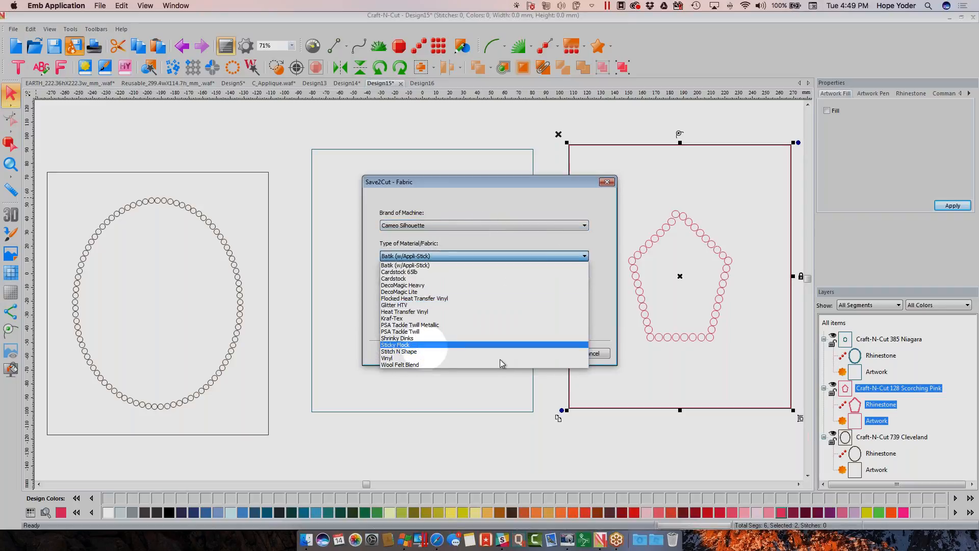
left_click(504, 361)
left_click(548, 353)
left_click(549, 353)
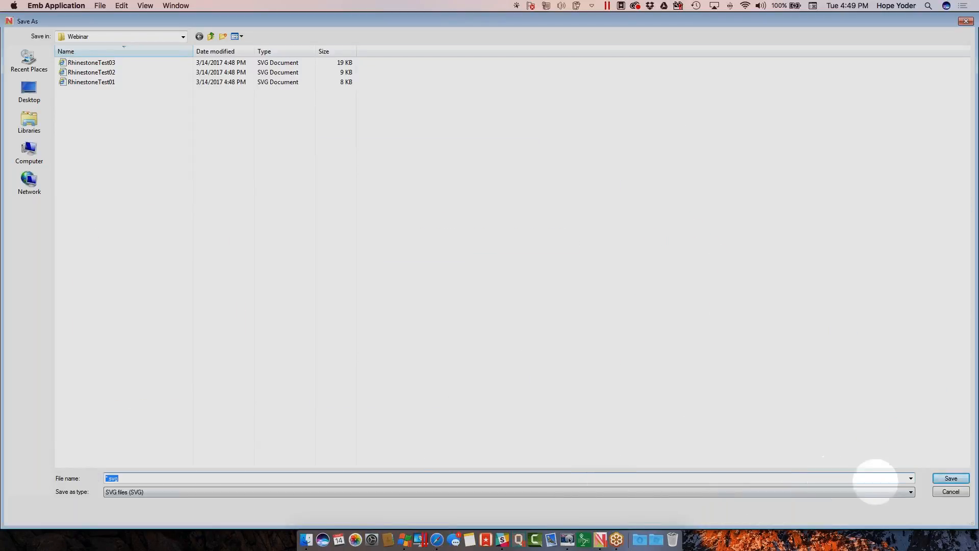
left_click(910, 492)
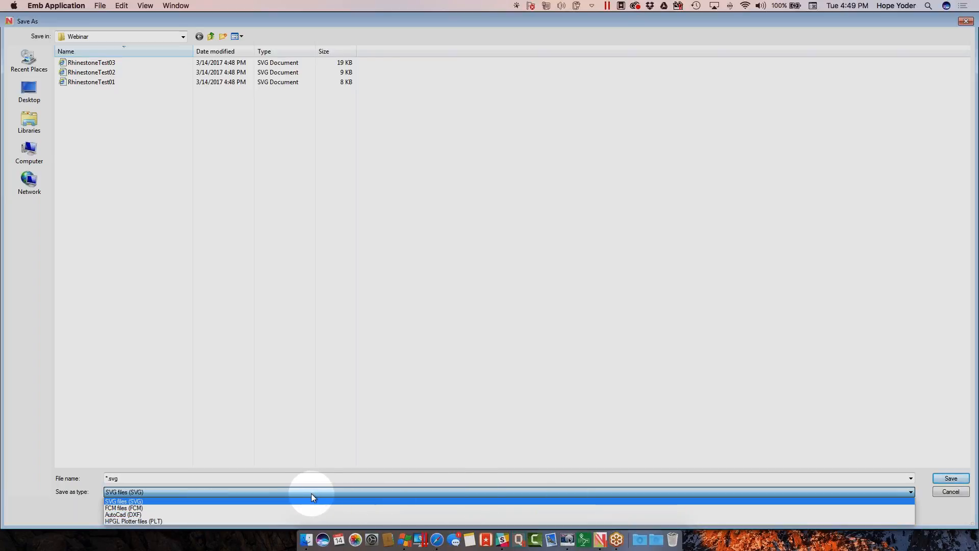
left_click(950, 493)
left_click(948, 492)
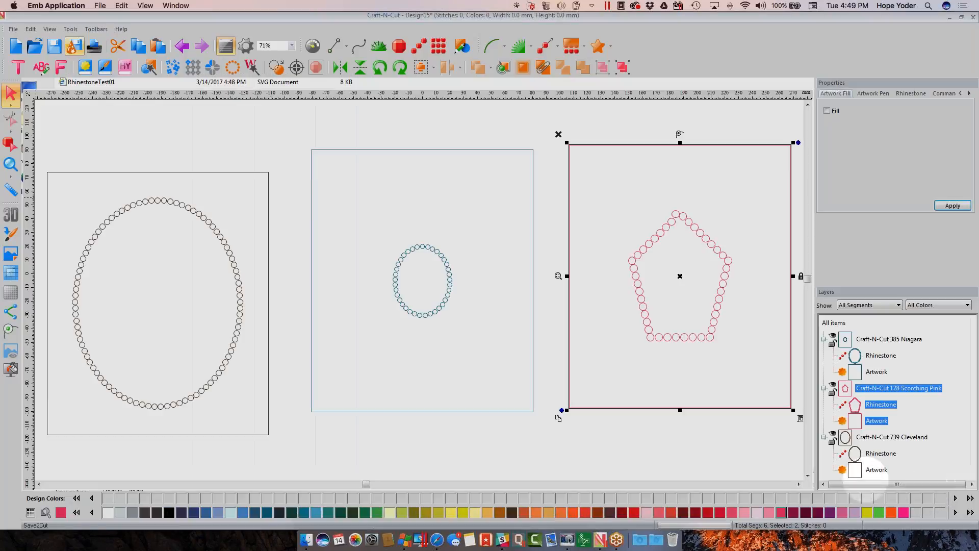
Step: Close the Design15, Design16, Design14 and Design13 files, discarding their unsaved changes
left_click(401, 83)
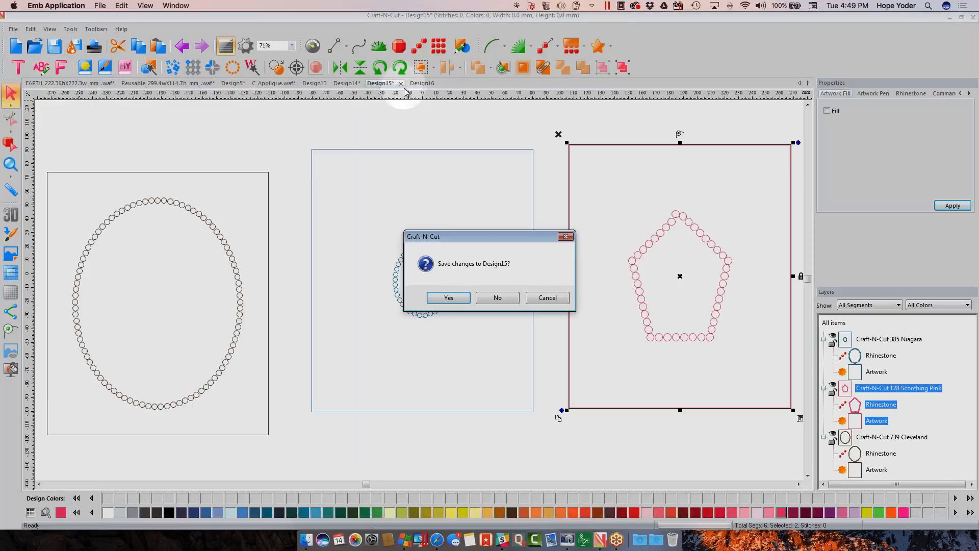
left_click(497, 297)
left_click(398, 84)
left_click(367, 83)
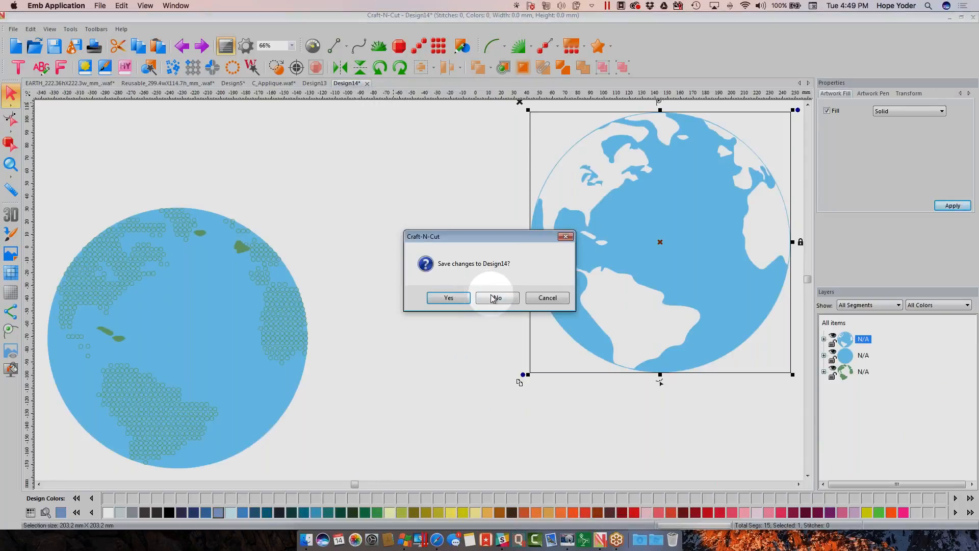
left_click(493, 298)
left_click(332, 84)
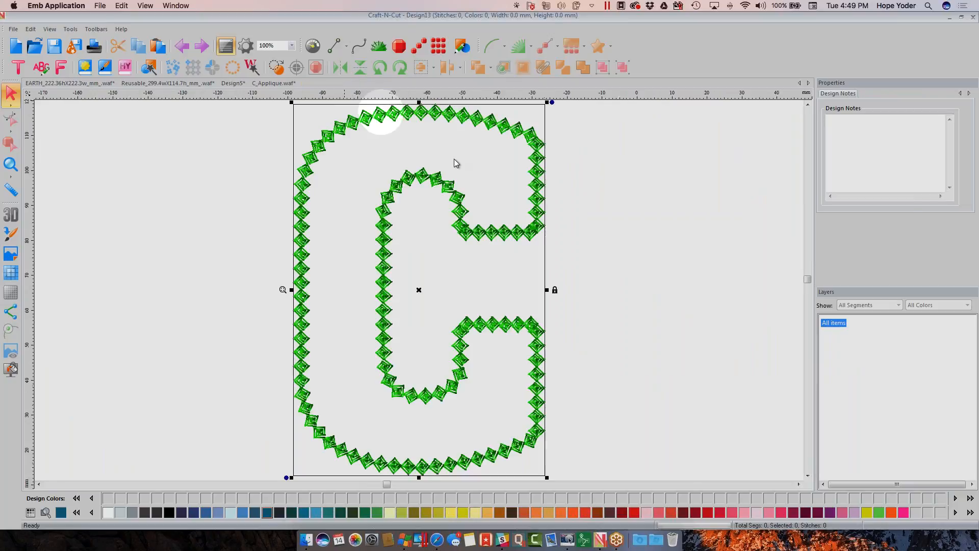
Step: In the Earth design, undo the moves of the Irish Green continents layer and the Niagara circle layer
left_click(43, 83)
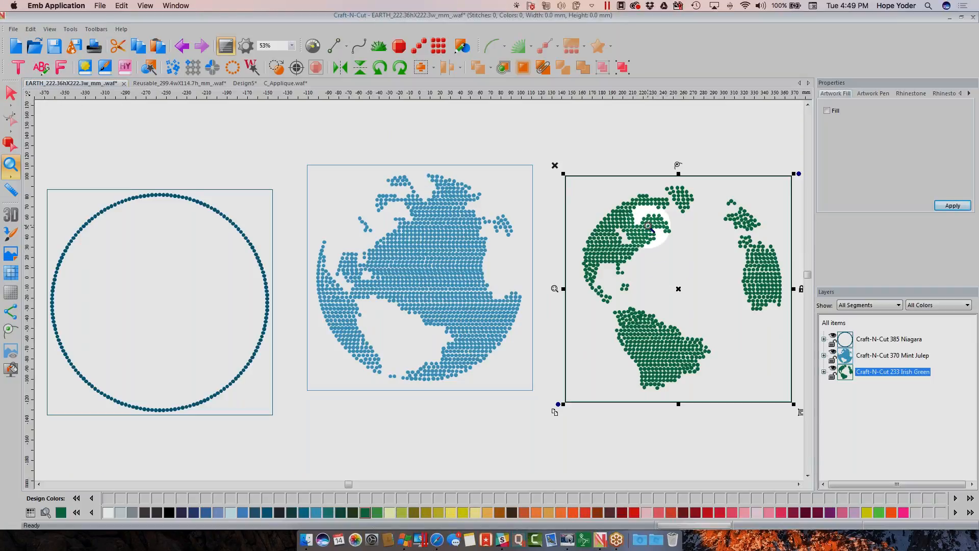
left_click(182, 46)
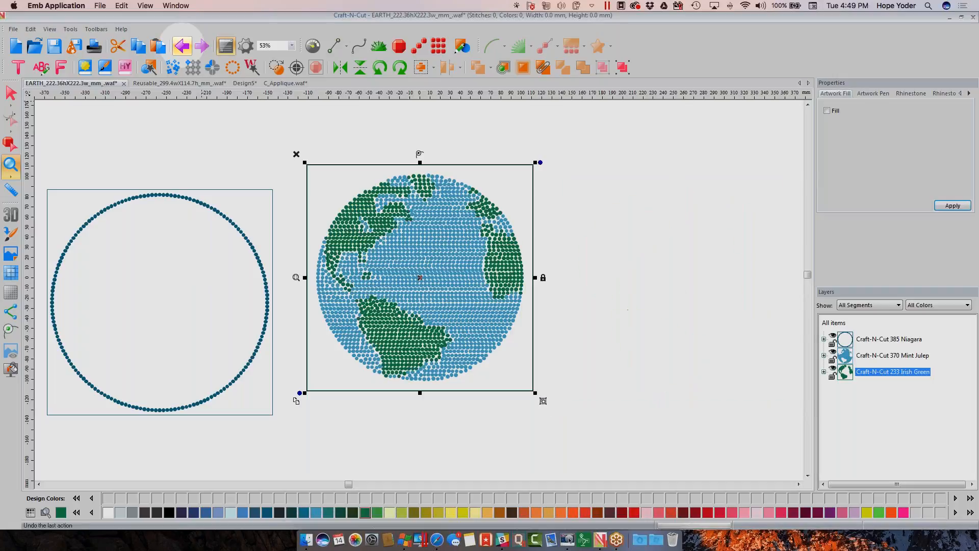
left_click(181, 47)
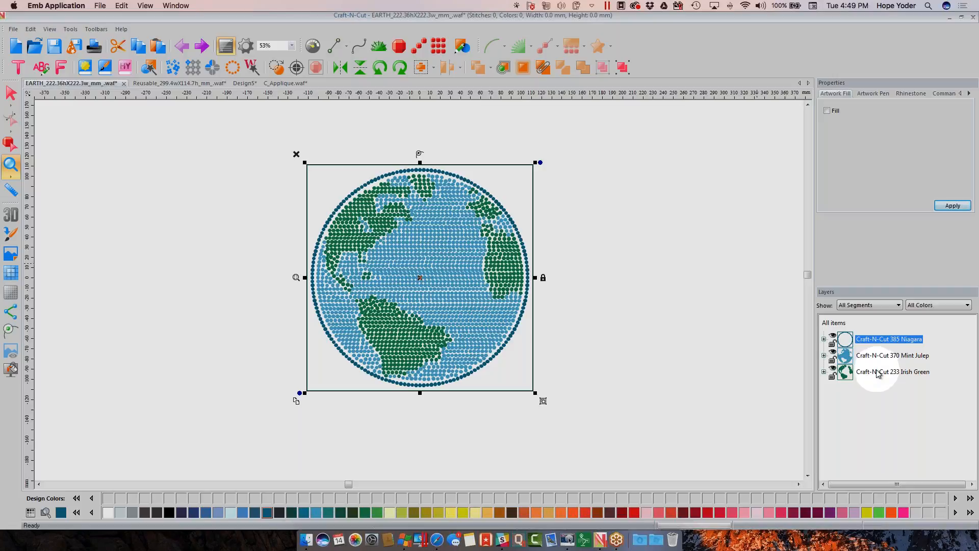
Step: In the Reusable design, flip all the framed lettering horizontally and flip it back again
left_click(170, 83)
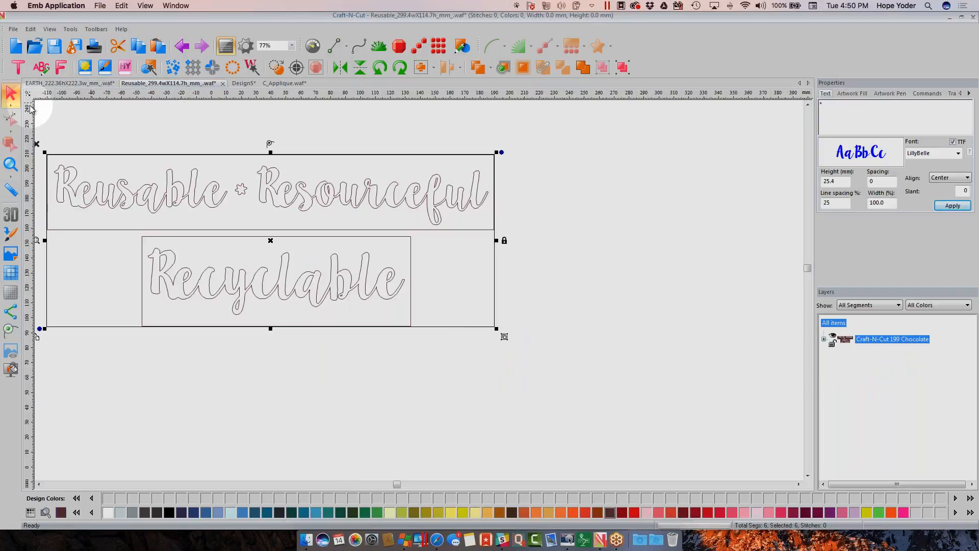
left_click(11, 164)
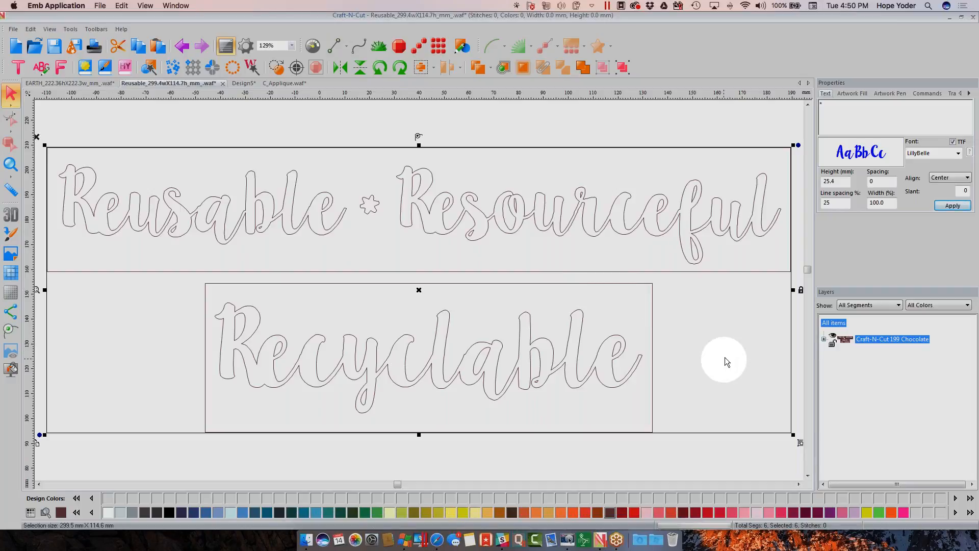
left_click(830, 324)
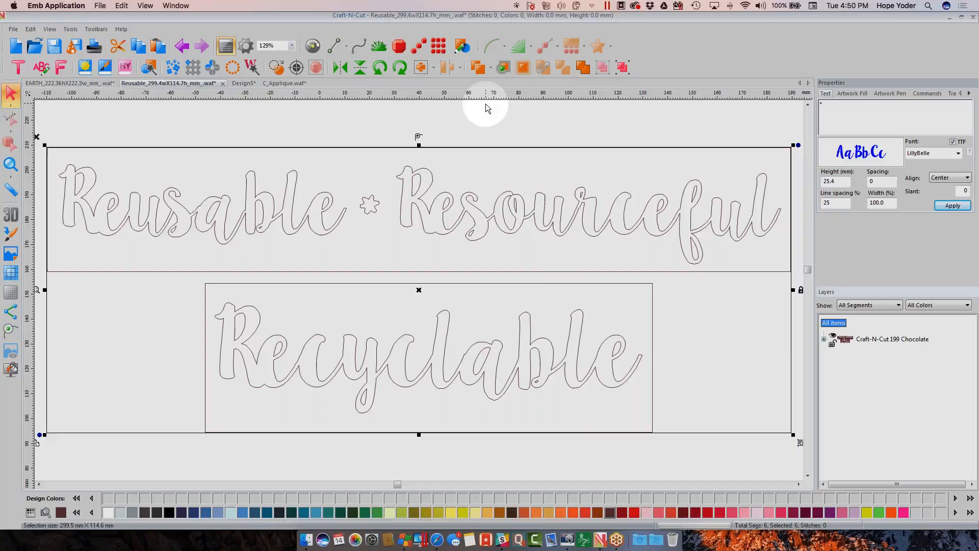
left_click(338, 68)
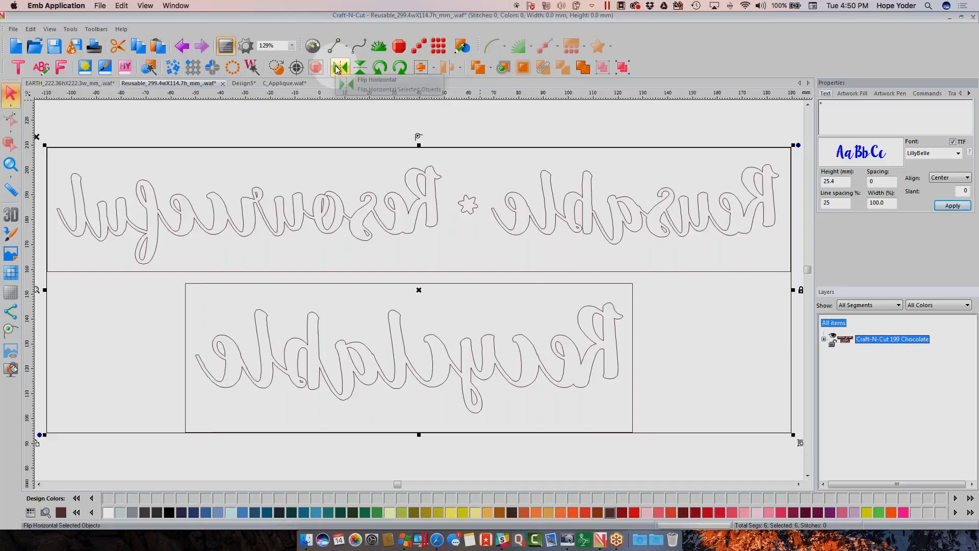
left_click(338, 68)
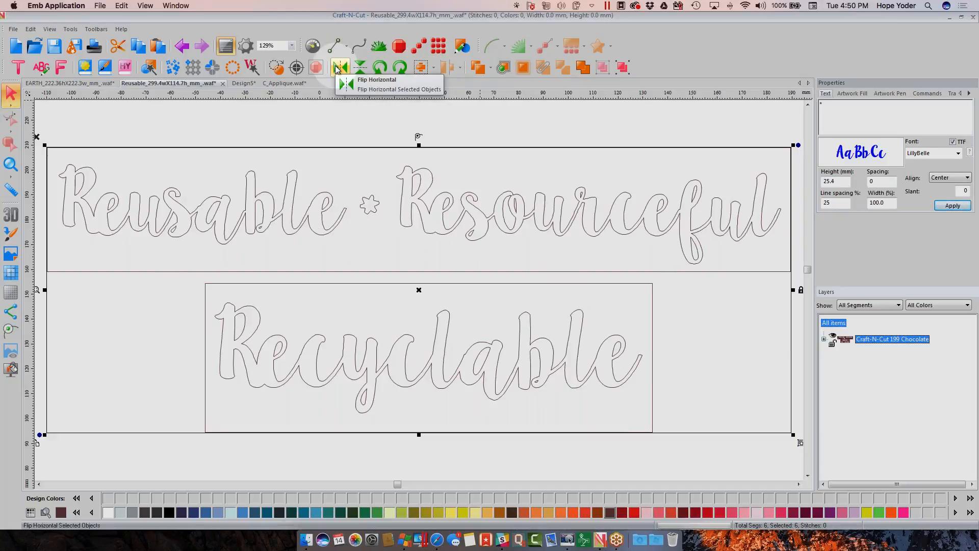
Step: Open 2.jpg from the Photos folder in Preview, examine the enlarged tote bag photo, close it and return to Craft-N-Cut
left_click(305, 539)
left_click(426, 277)
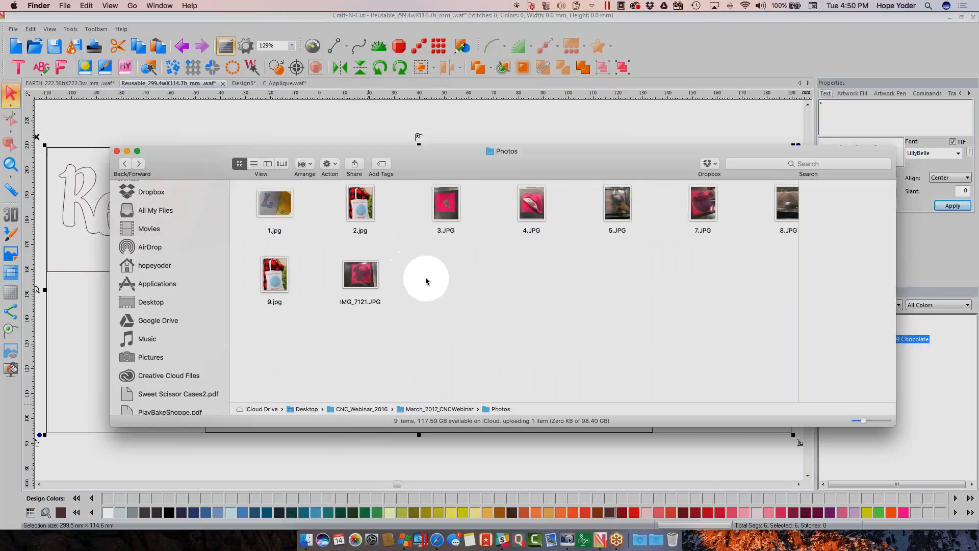
double_click(361, 210)
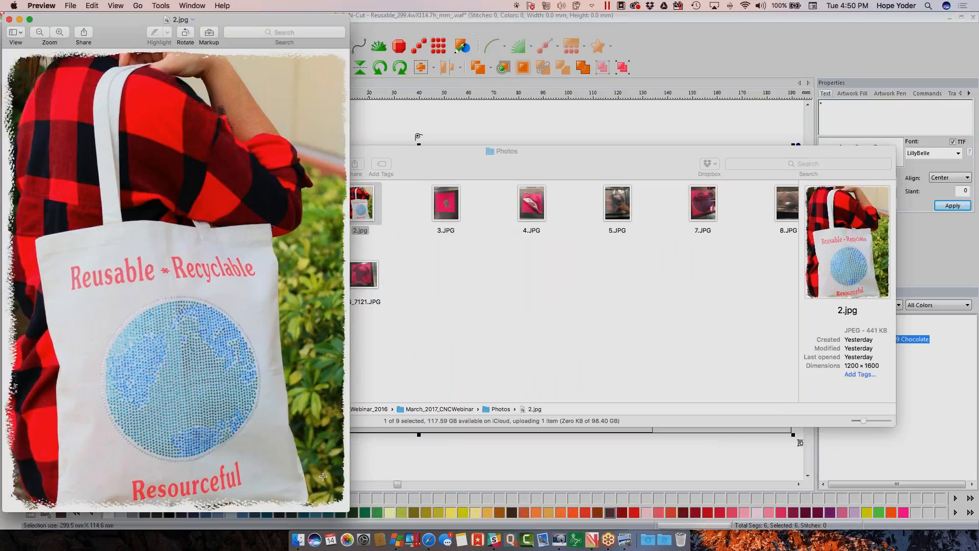
left_click_drag(348, 508, 952, 543)
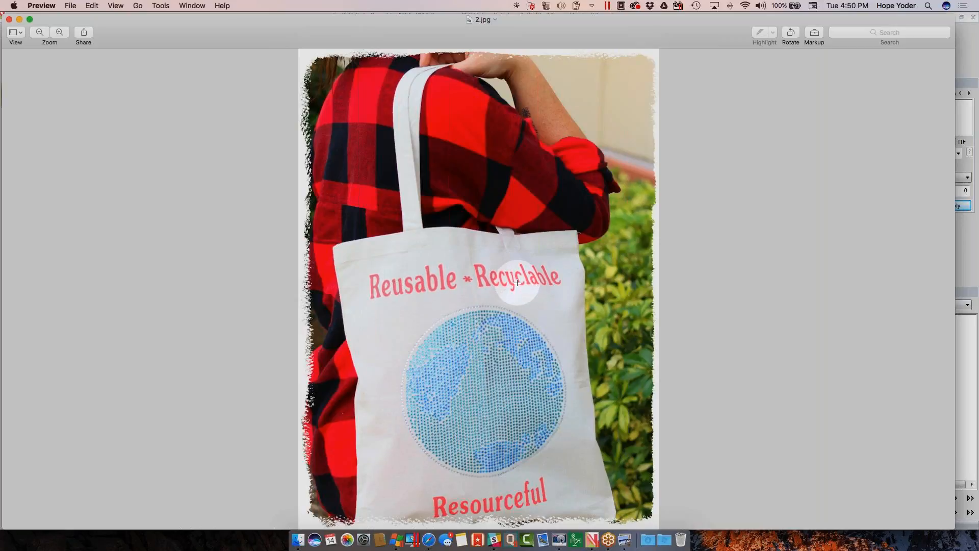
left_click_drag(117, 23, 212, 34)
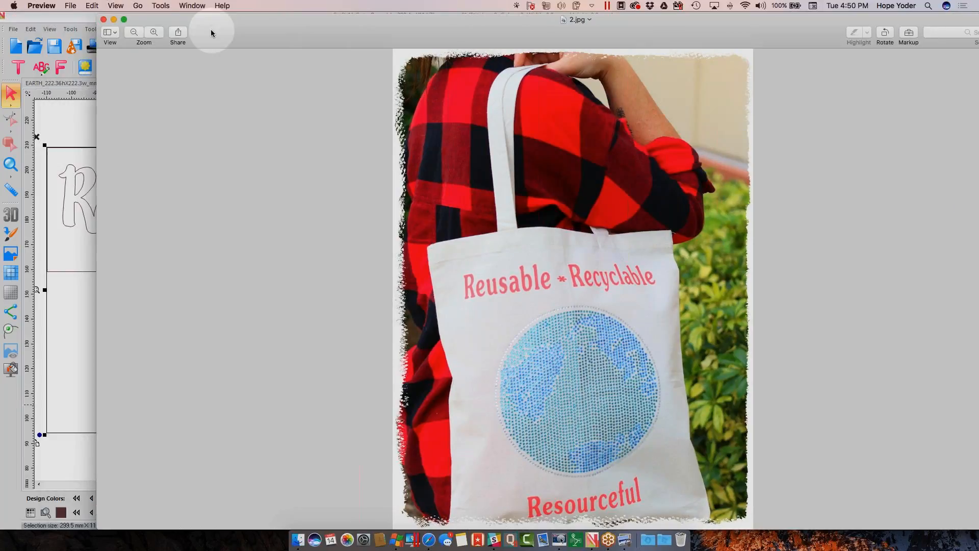
left_click(103, 20)
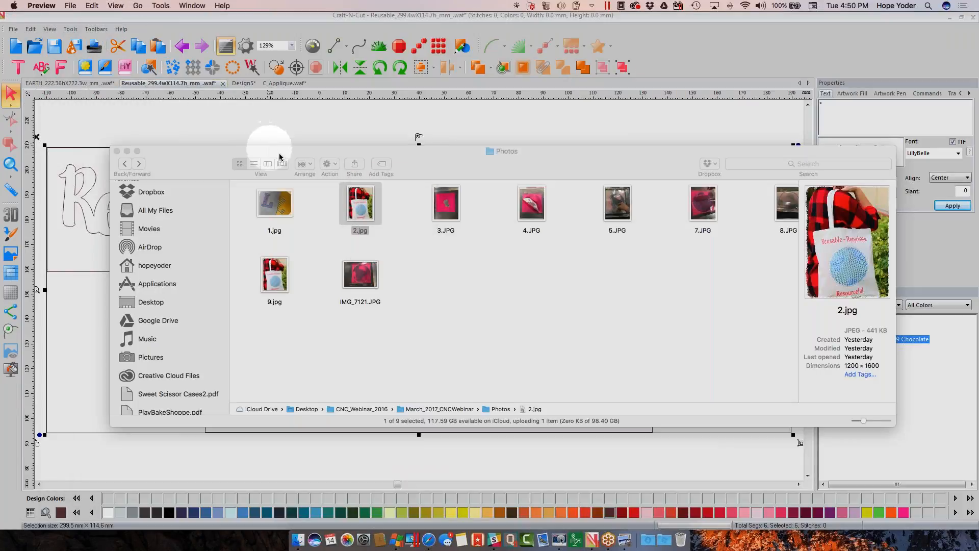
left_click(338, 135)
Step: In Design5, add a MY TEXT object above the red lettering, set its height to 15 mm and color it Deep Rust
left_click(239, 85)
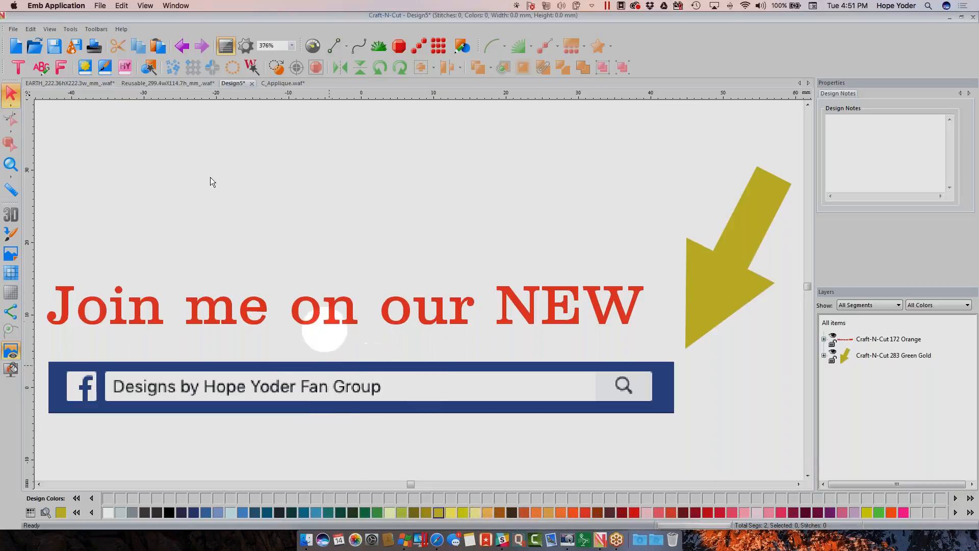
left_click(19, 67)
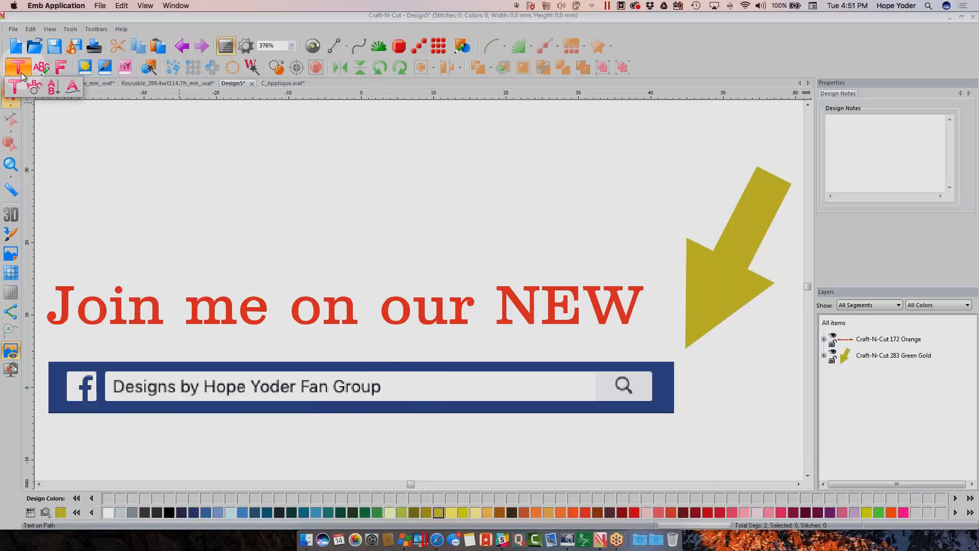
left_click(289, 168)
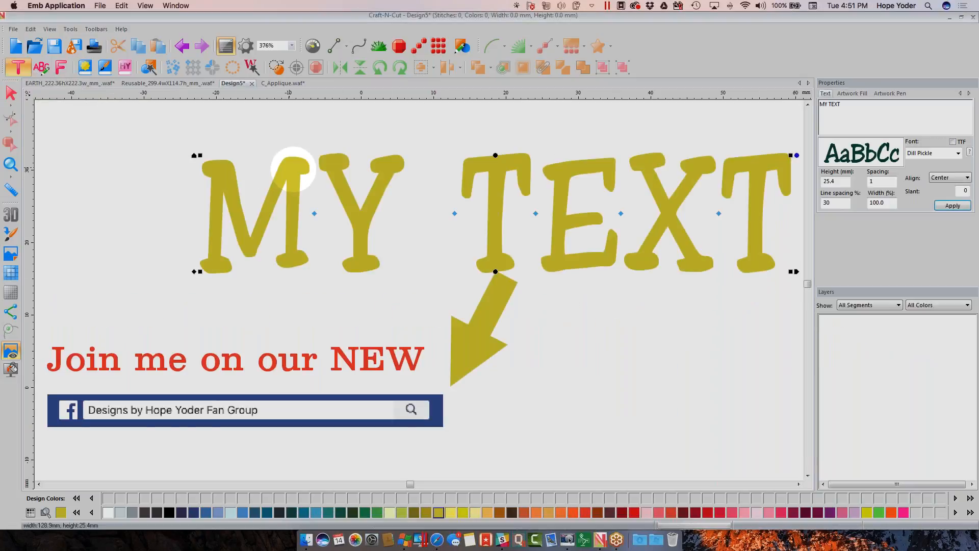
double_click(828, 181)
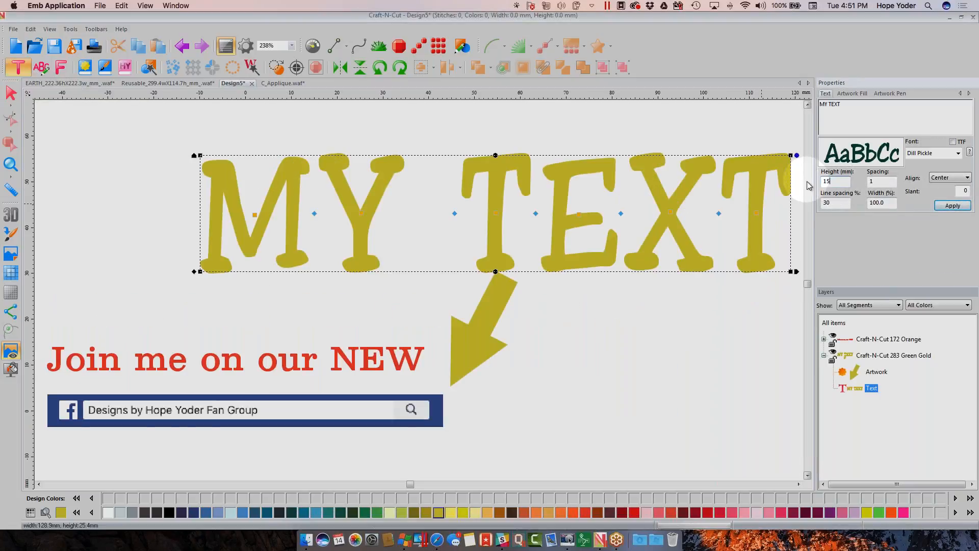
type("15")
left_click(953, 205)
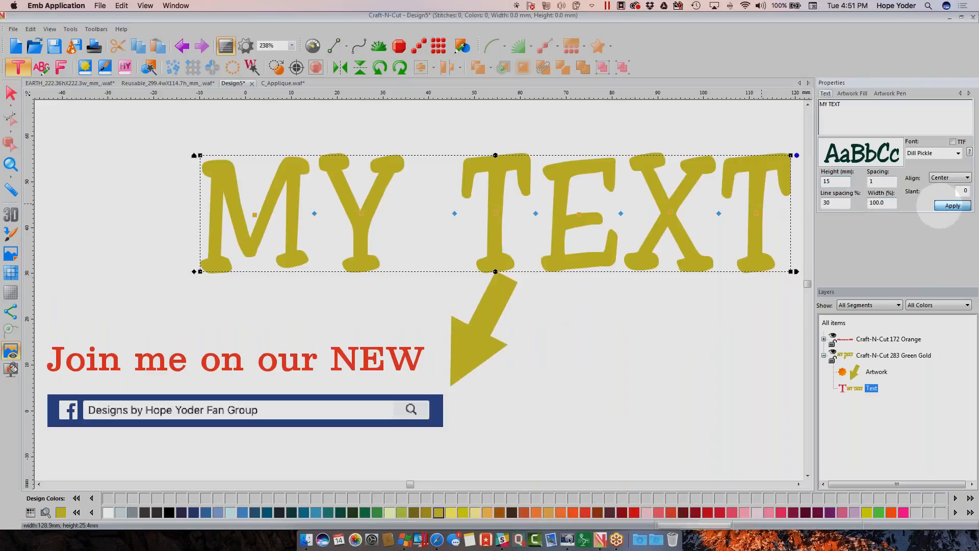
left_click(622, 513)
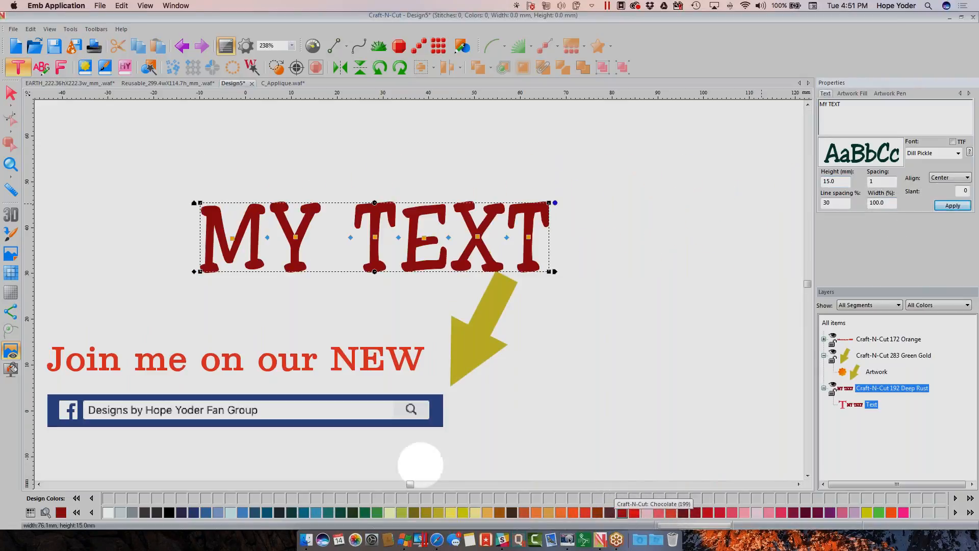
Step: Change the MY TEXT object's font to Serenity and set its height to 10 mm
left_click(10, 163)
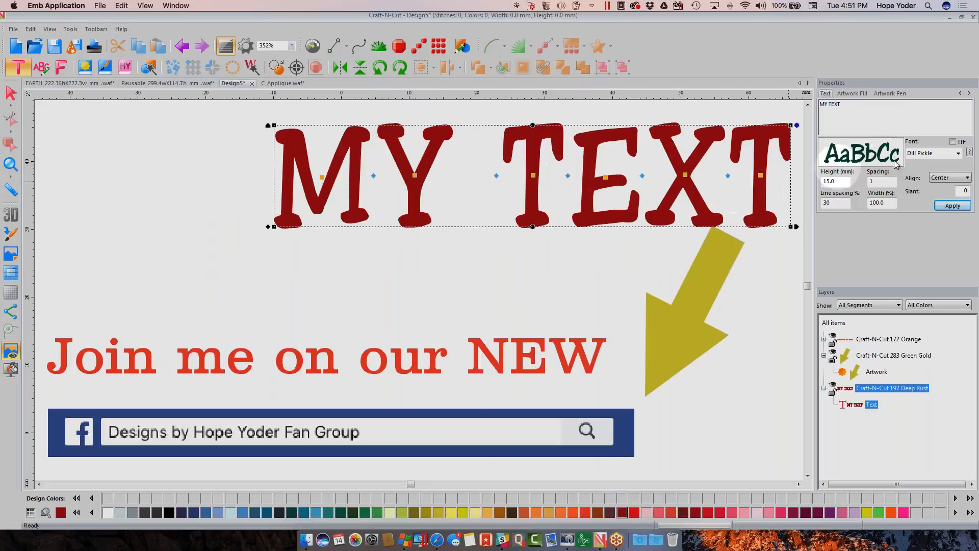
left_click(958, 152)
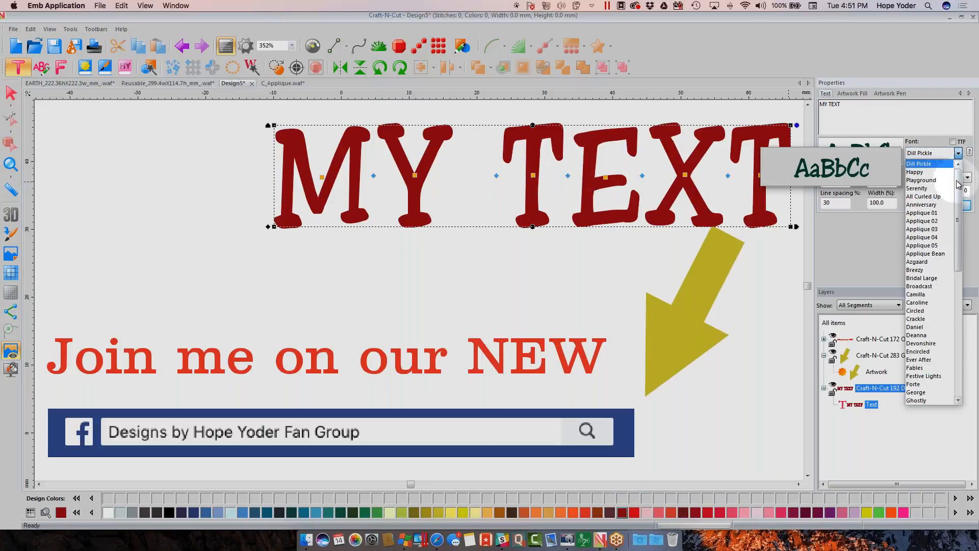
left_click(917, 188)
left_click(943, 207)
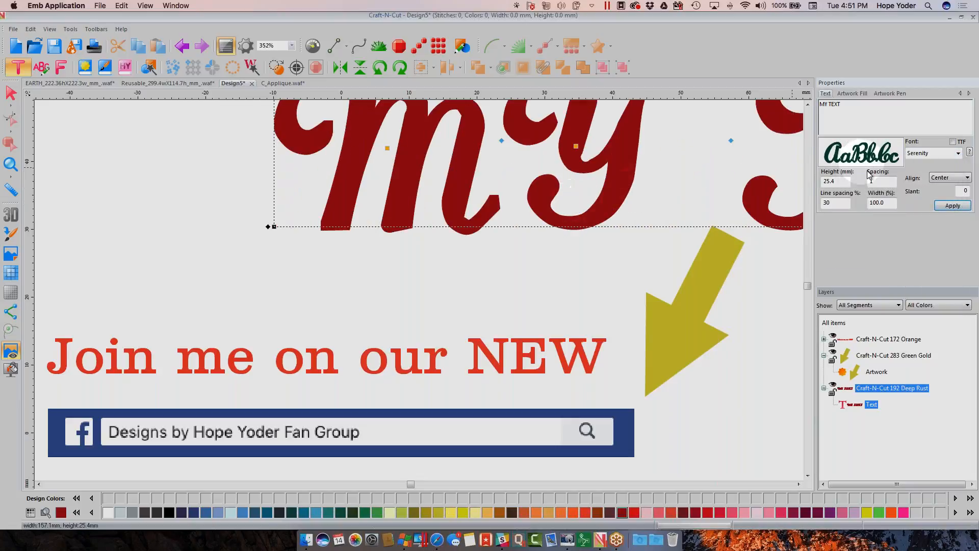
double_click(834, 181)
type("10.0")
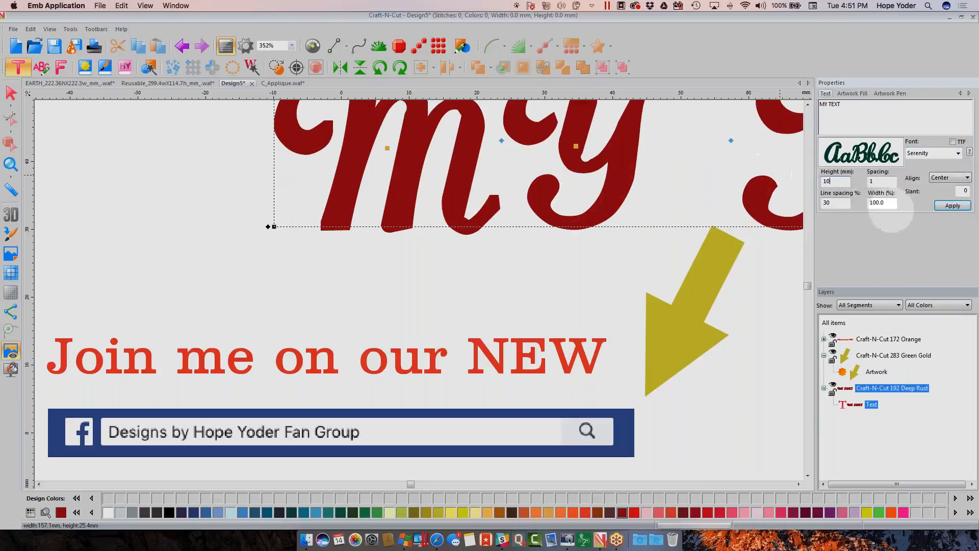
left_click(952, 206)
Step: Replace the wording MY TEXT with Reusable
left_click_drag(861, 113, 754, 96)
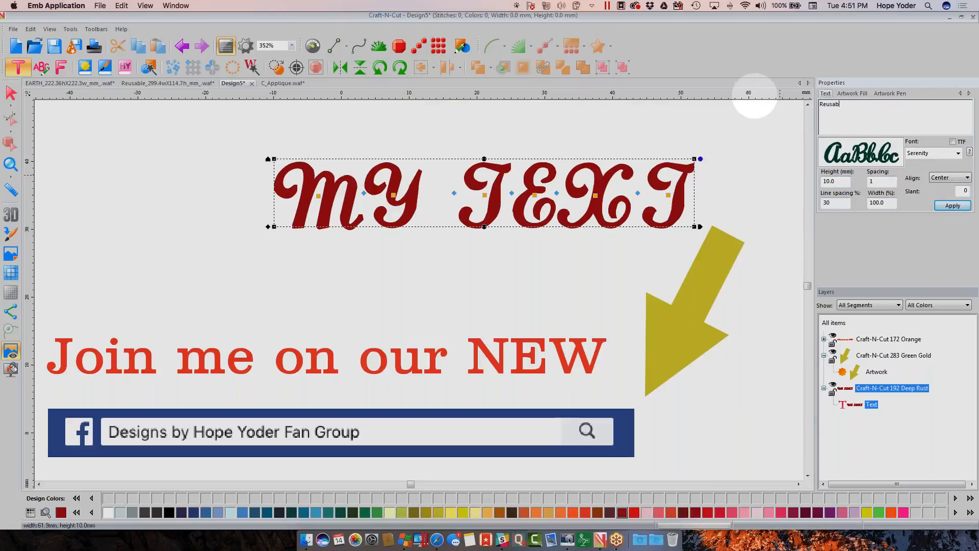
type("Reusable")
left_click(951, 205)
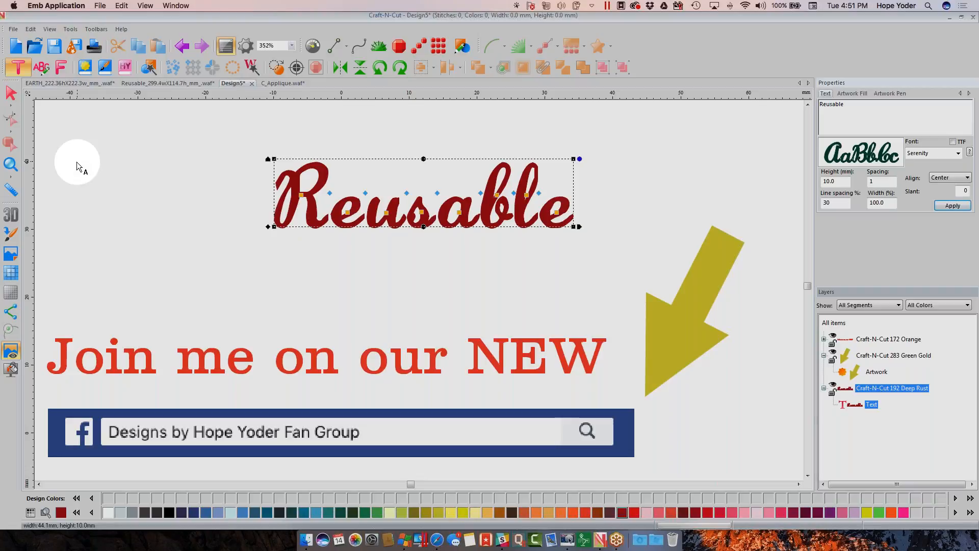
Step: Tighten the spacing between the individual letters of Reusable so that they touch
left_click(10, 164)
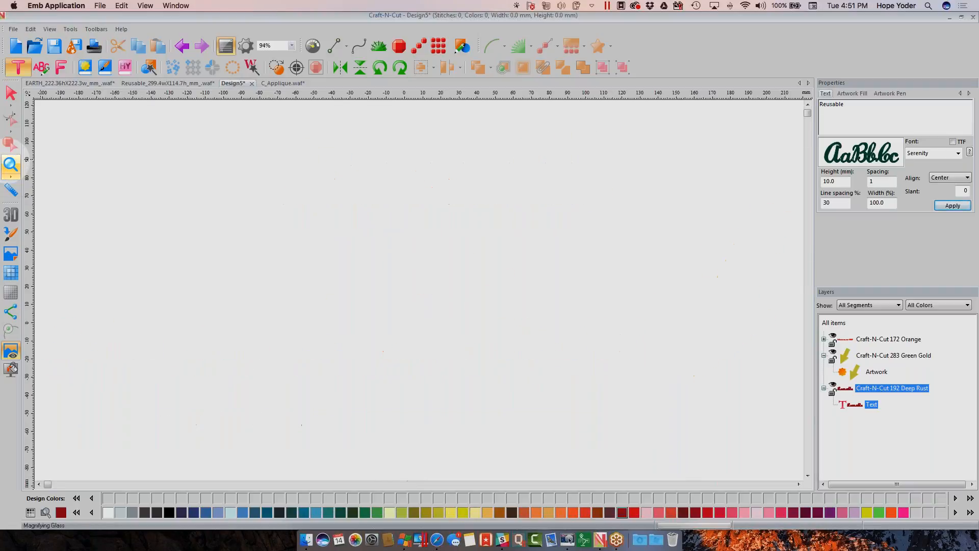
double_click(9, 165)
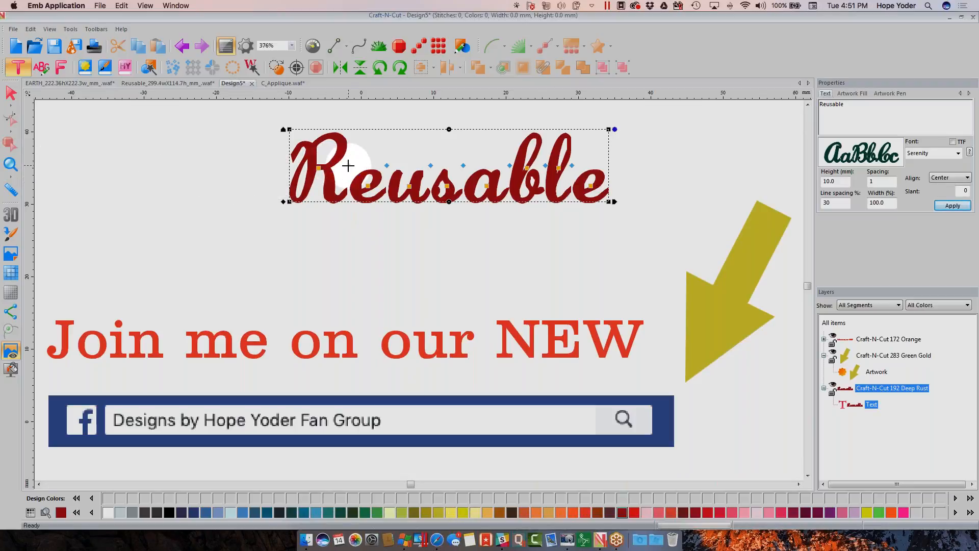
left_click_drag(349, 166, 481, 166)
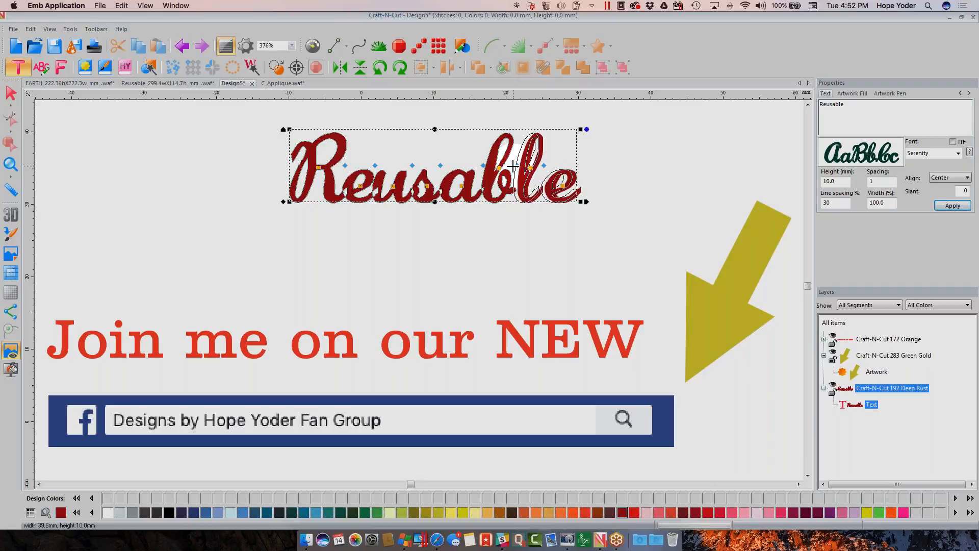
left_click_drag(543, 166, 535, 166)
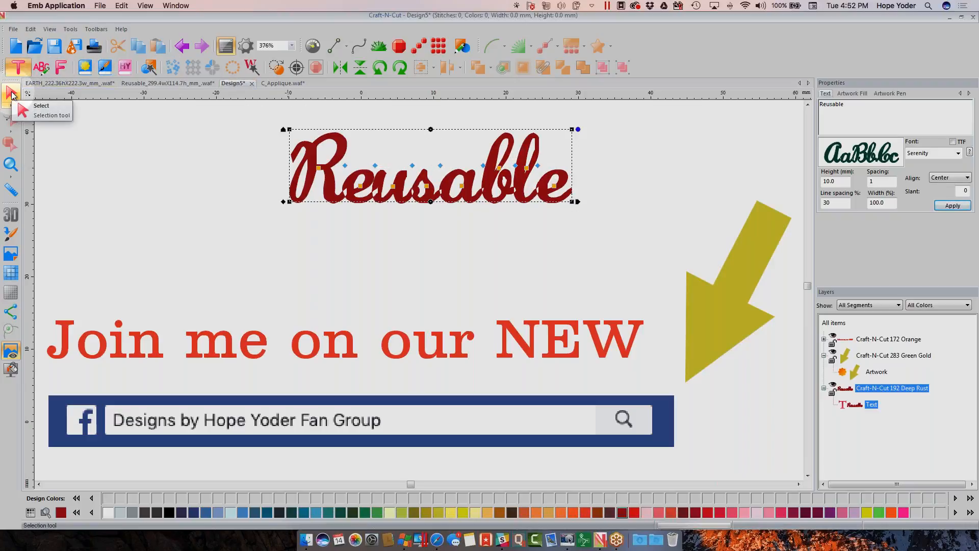
Step: Turn off the artwork fill of the Reusable text and break the text up into separate letters
left_click(12, 95)
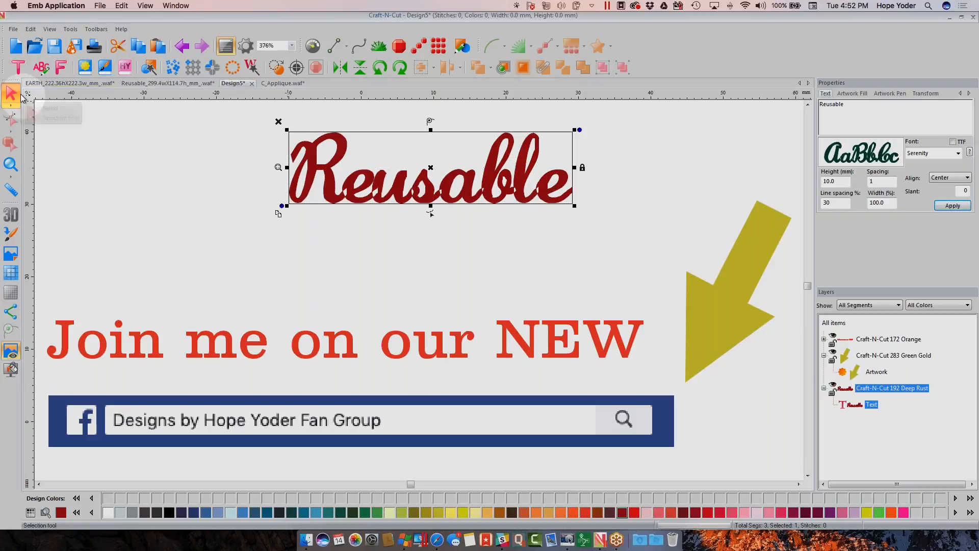
left_click(852, 94)
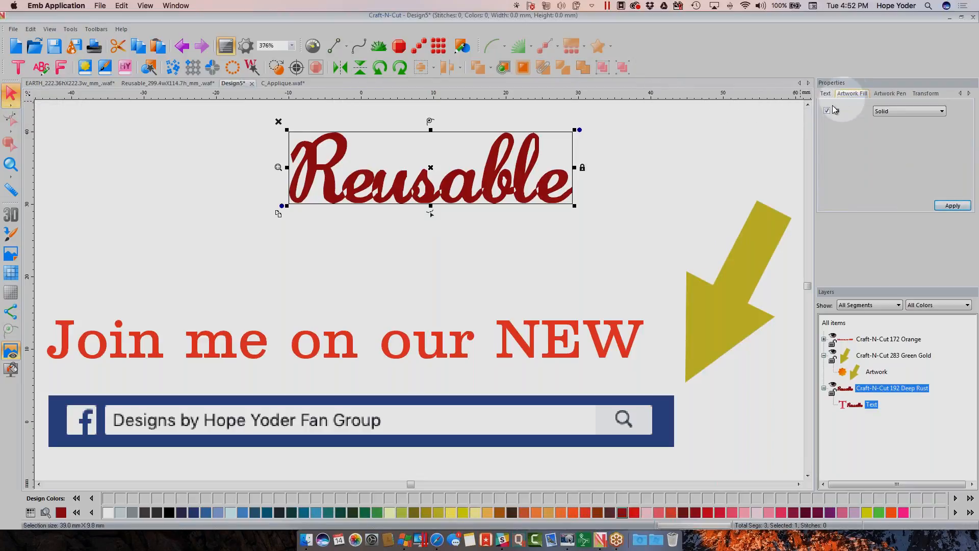
left_click(948, 208)
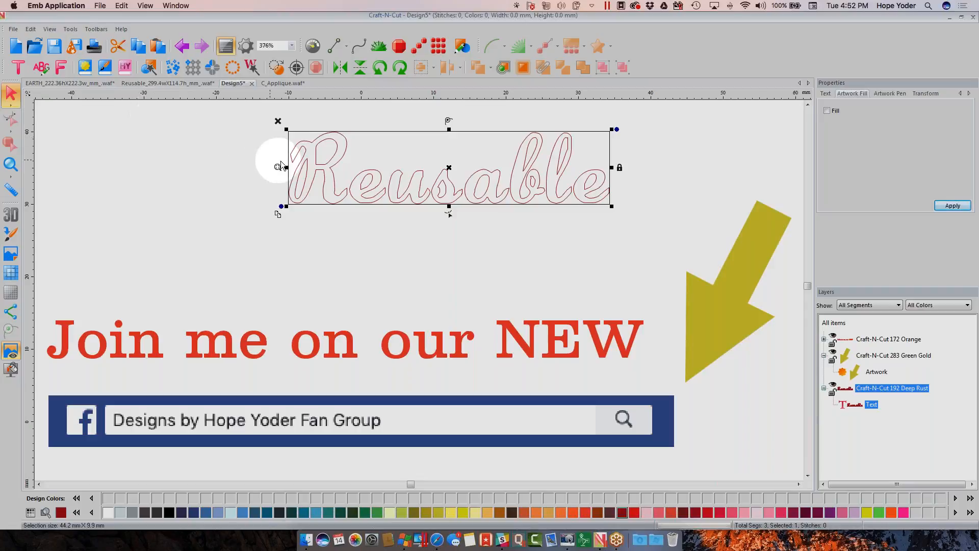
right_click(332, 170)
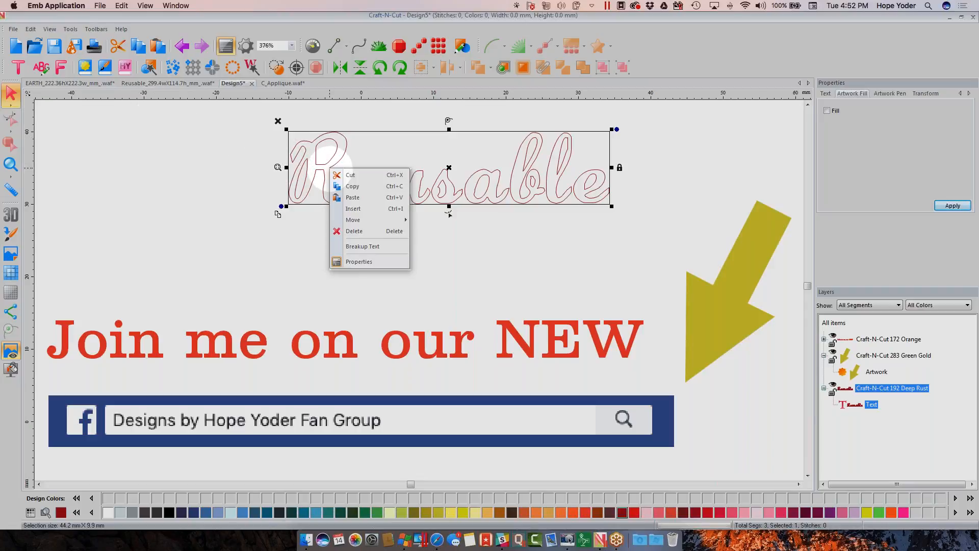
left_click(362, 246)
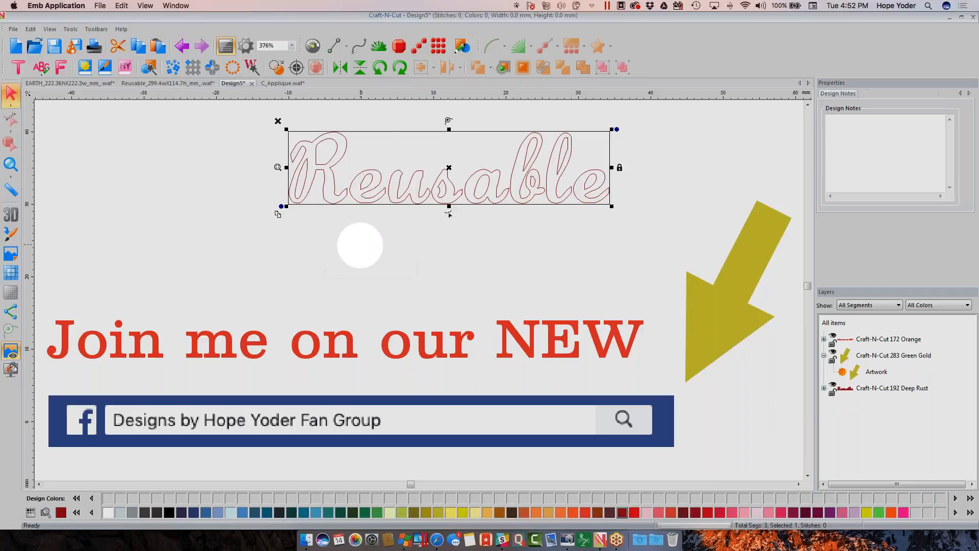
Step: Move the separate letters of Reusable closer together so that each one overlaps its neighbor
left_click_drag(362, 196, 454, 202)
mouse_move(524, 200)
left_mouse_down()
mouse_move(491, 201)
mouse_move(579, 203)
mouse_move(542, 204)
left_mouse_up()
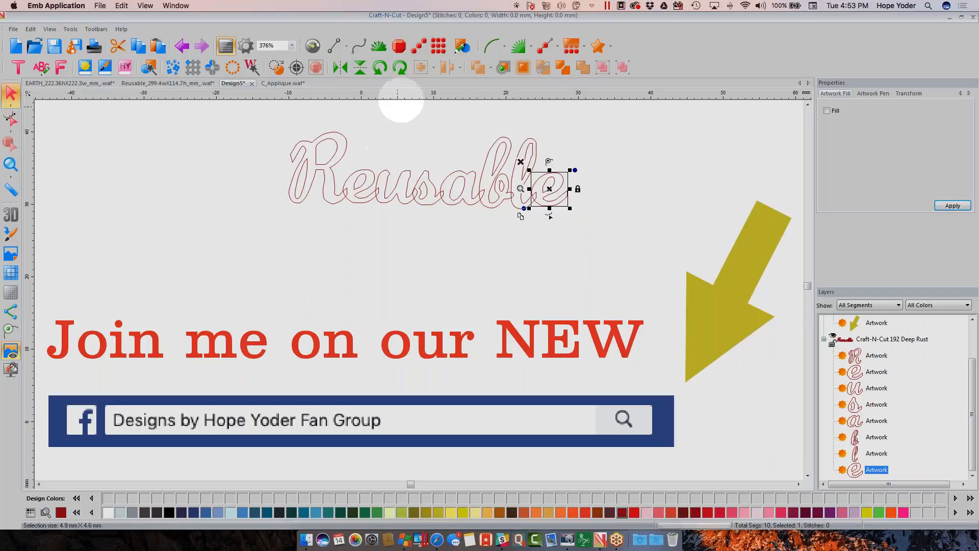
Step: Place horizontal guides along the baseline and above Reusable, and align the letters to the baseline guide
left_click_drag(402, 99, 395, 211)
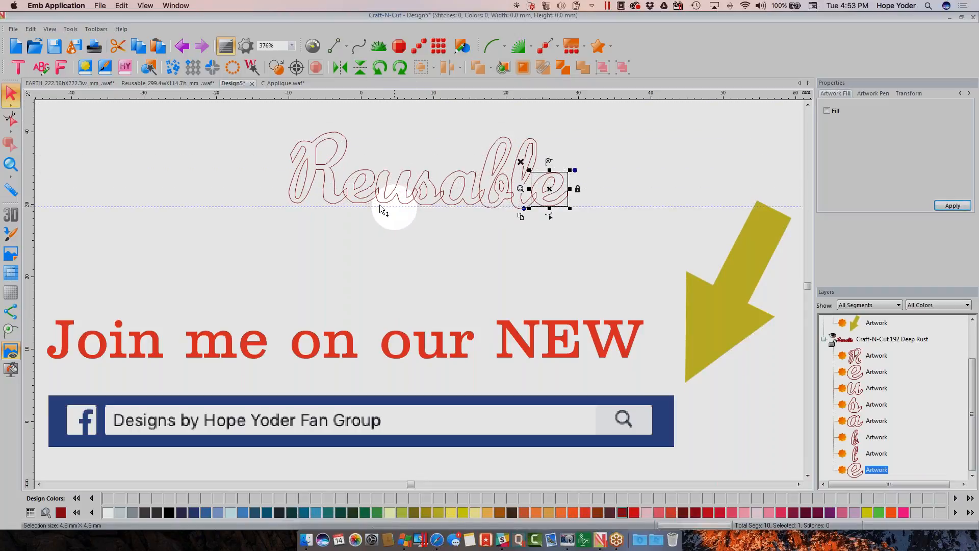
left_click(338, 197)
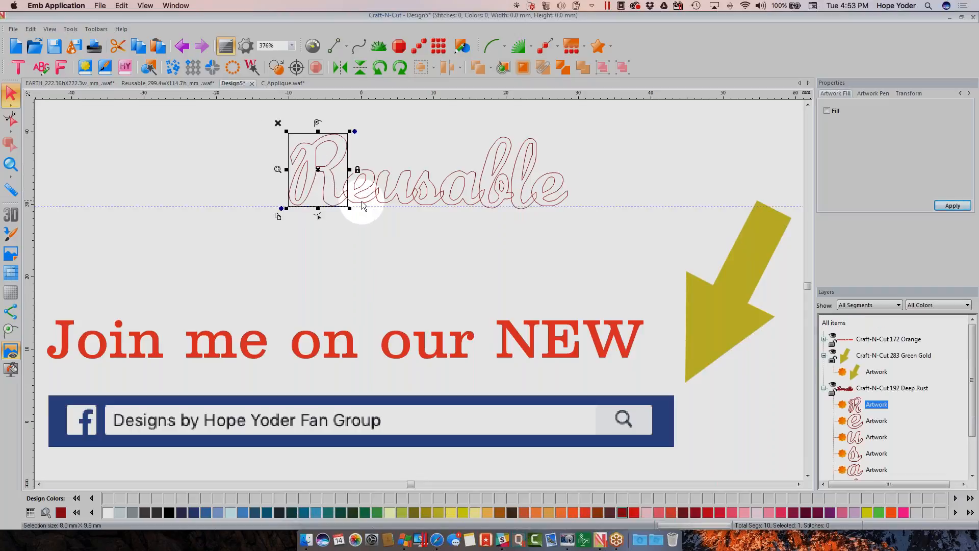
left_click(362, 203)
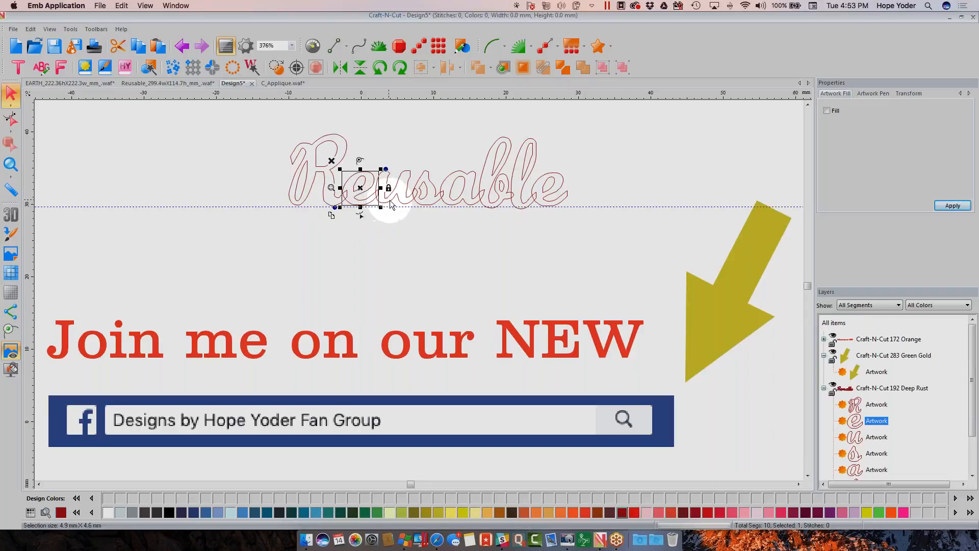
left_click(391, 204)
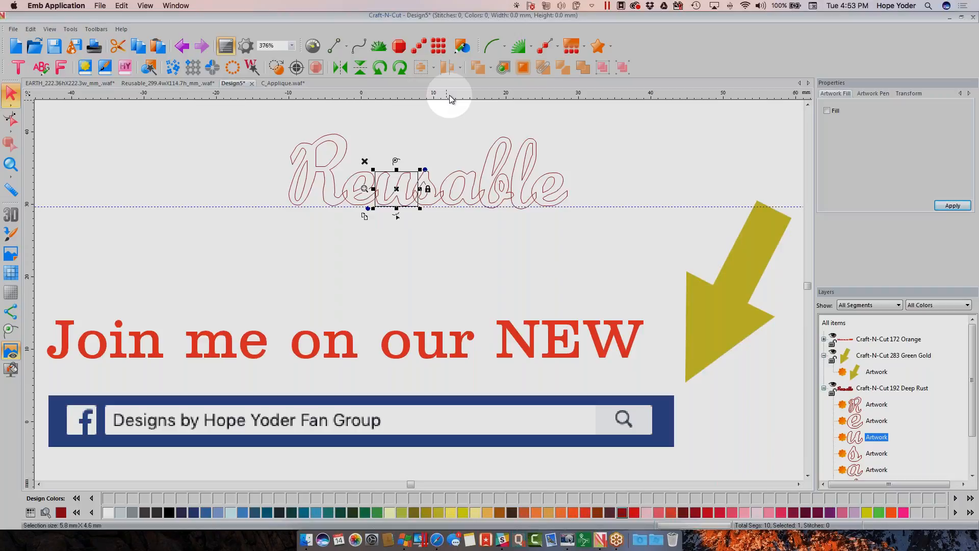
left_click_drag(450, 98, 450, 117)
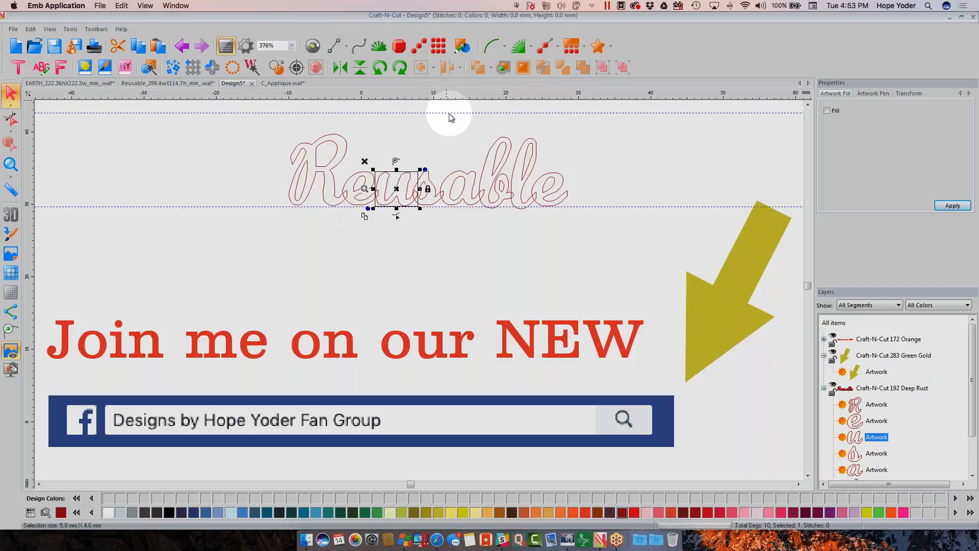
left_click_drag(449, 204, 452, 203)
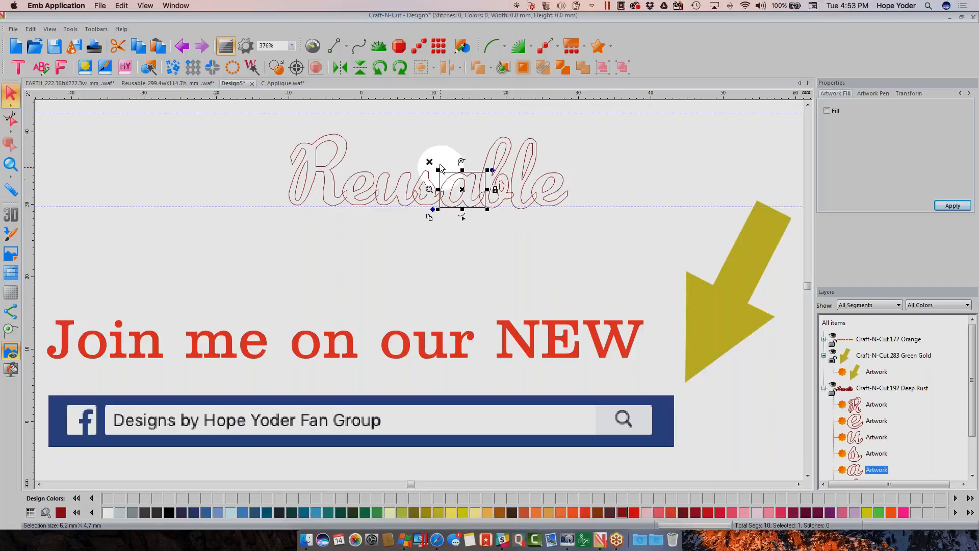
Step: Clear the guides around Reusable and merge its overlapping letters into one continuous outline, undoing and redoing the merge for comparison
left_click_drag(268, 206, 274, 92)
left_click_drag(272, 129, 620, 236)
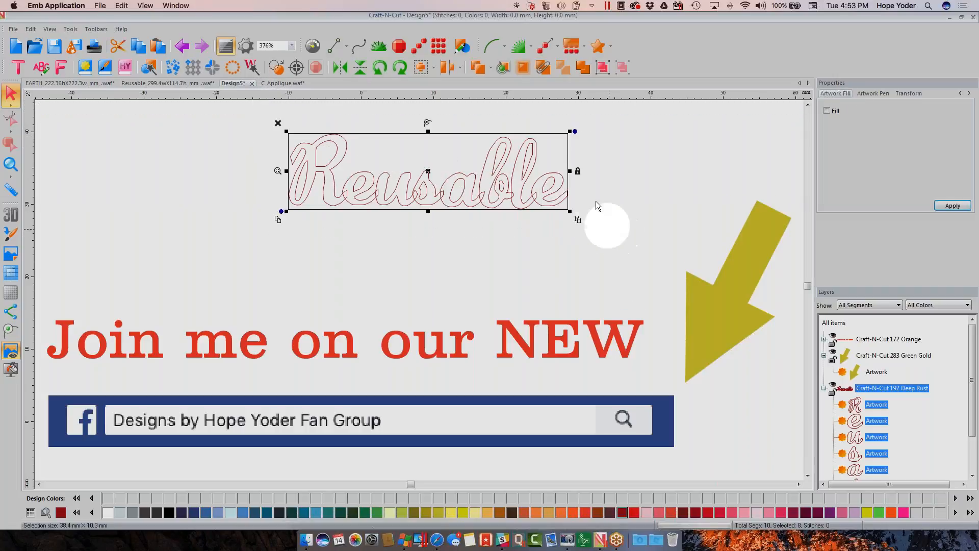
left_click(491, 70)
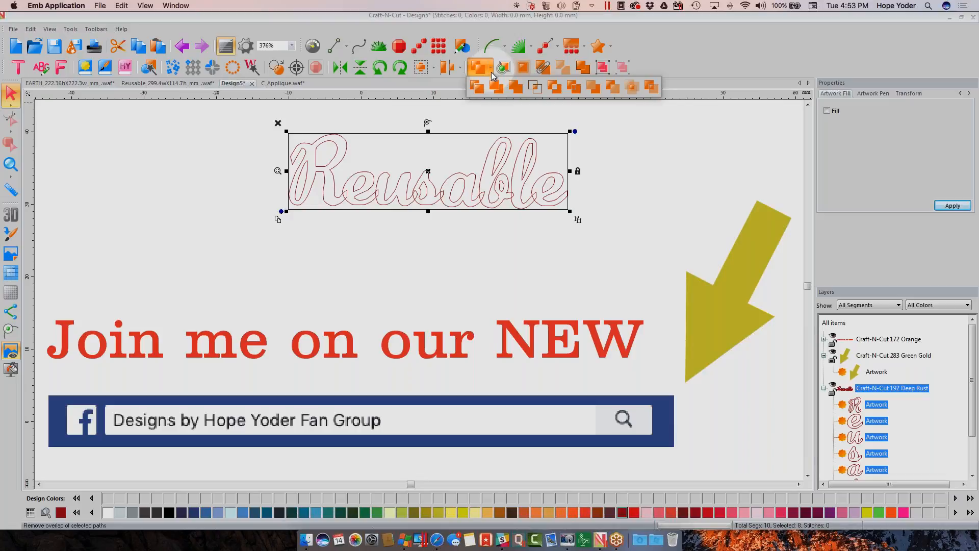
left_click(514, 88)
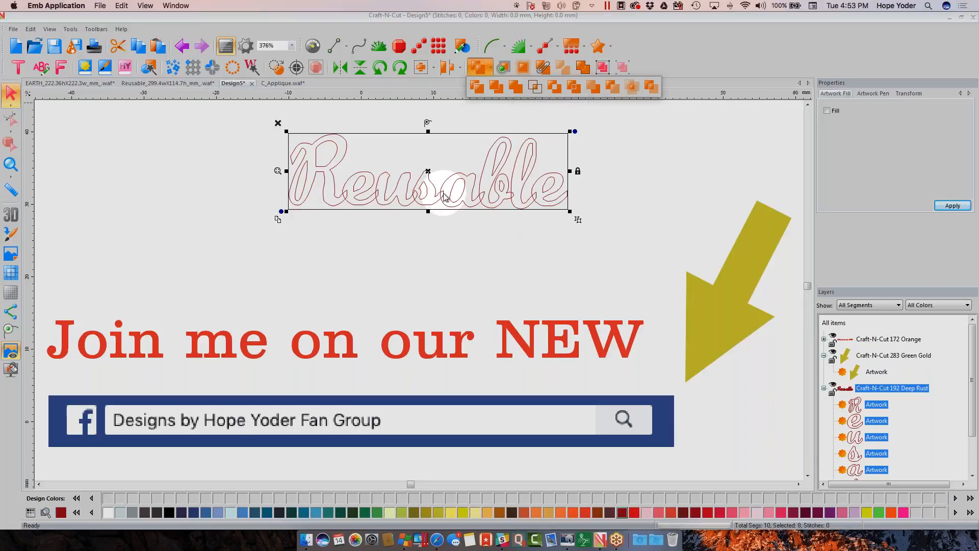
left_click(516, 88)
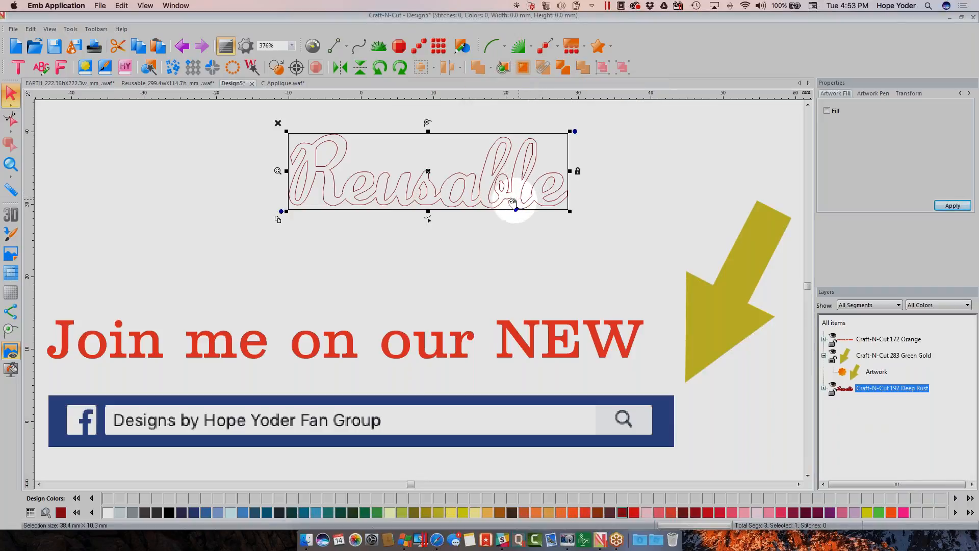
left_click(181, 46)
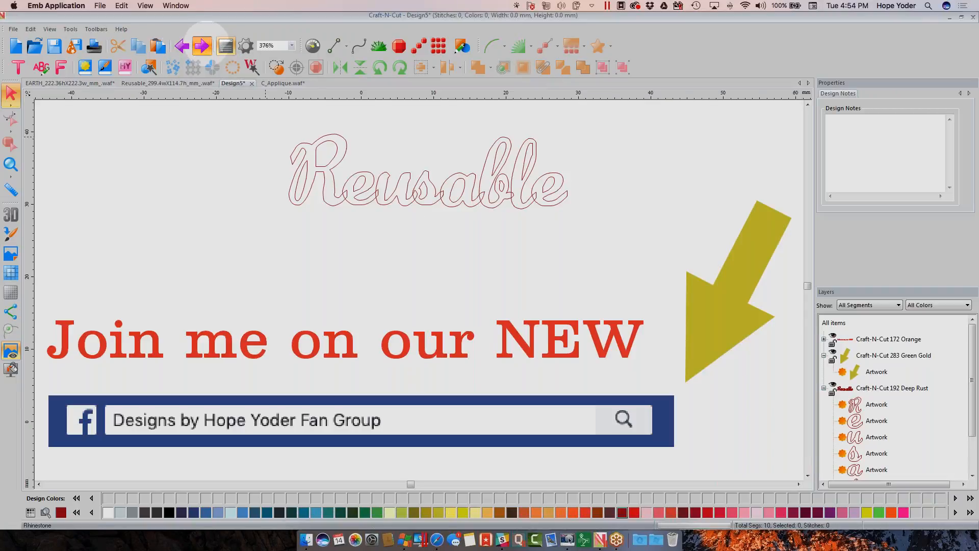
left_click(202, 46)
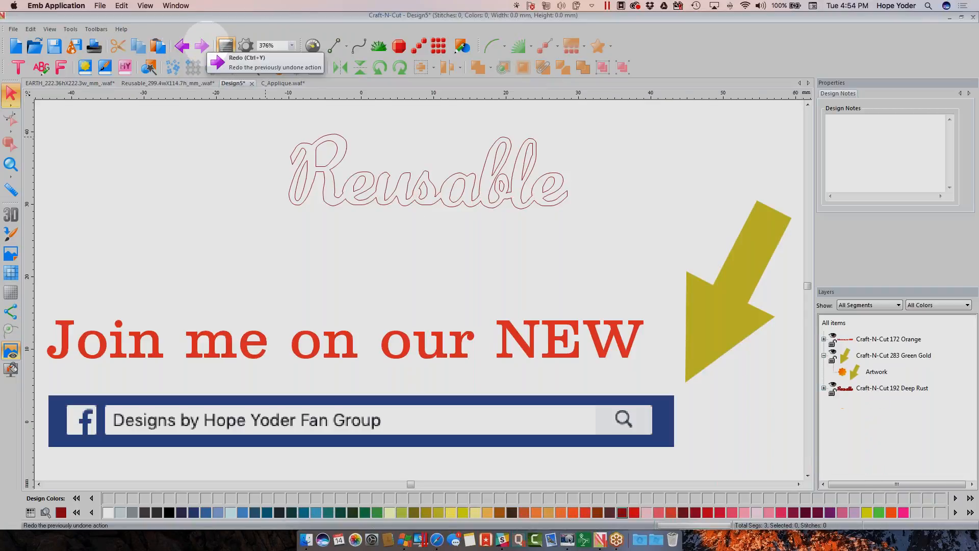
Step: Apply a solid artwork fill to the merged Reusable outline
left_click(409, 204)
left_click(826, 111)
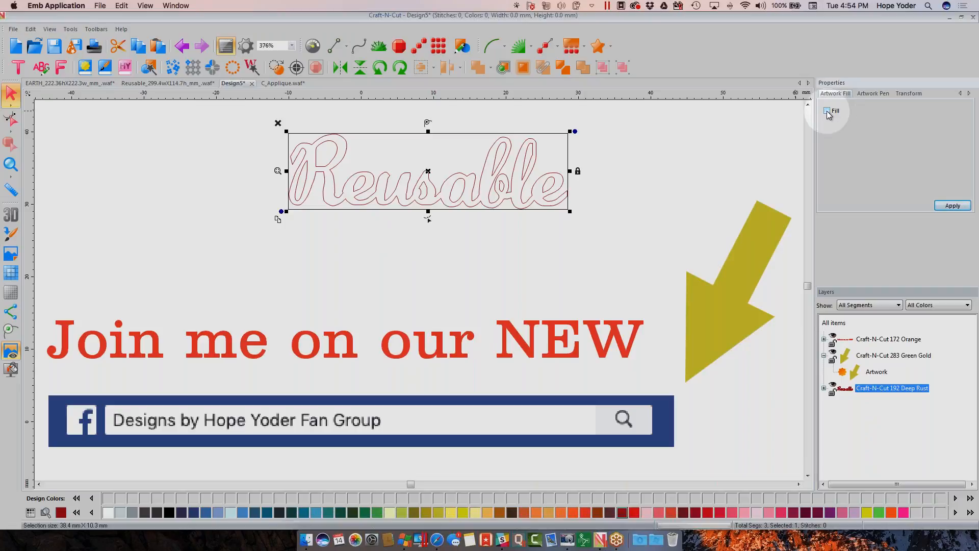
left_click(939, 205)
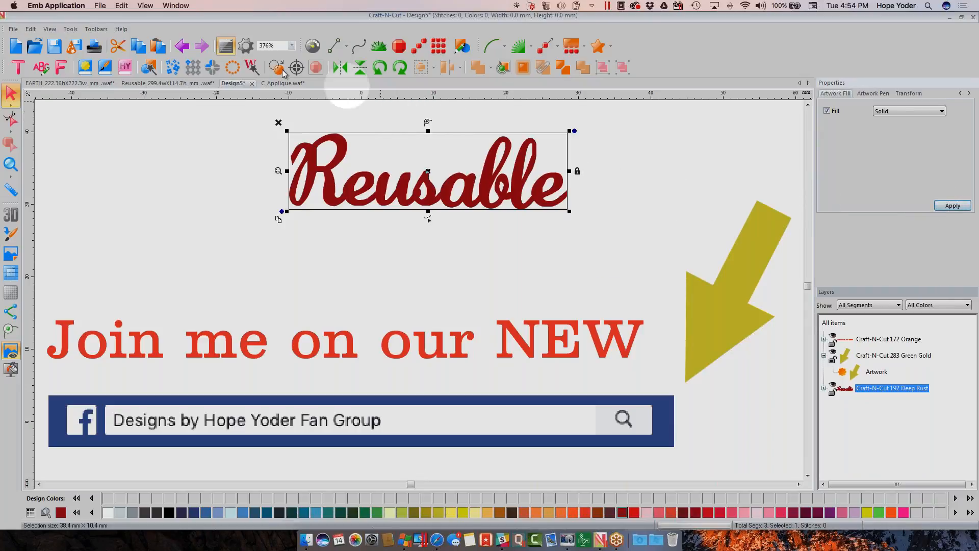
Step: Review the open EARTH, Reusable and C_Applique designs one after another, and return to Design5
left_click(102, 84)
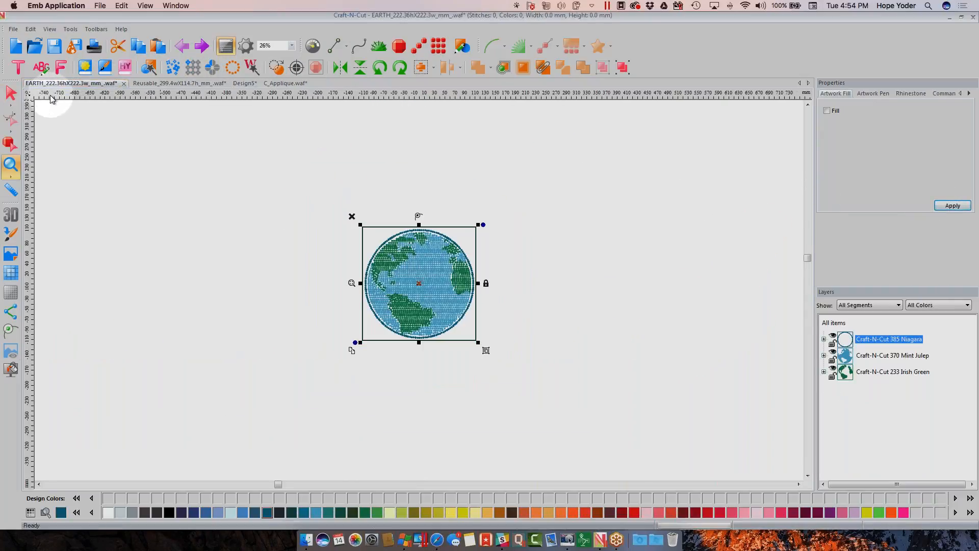
left_click(11, 164)
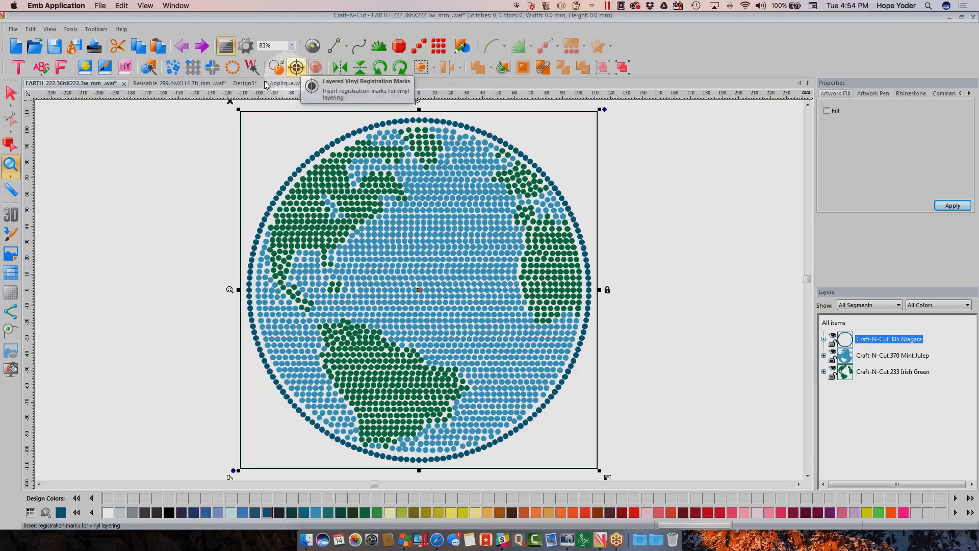
left_click(136, 85)
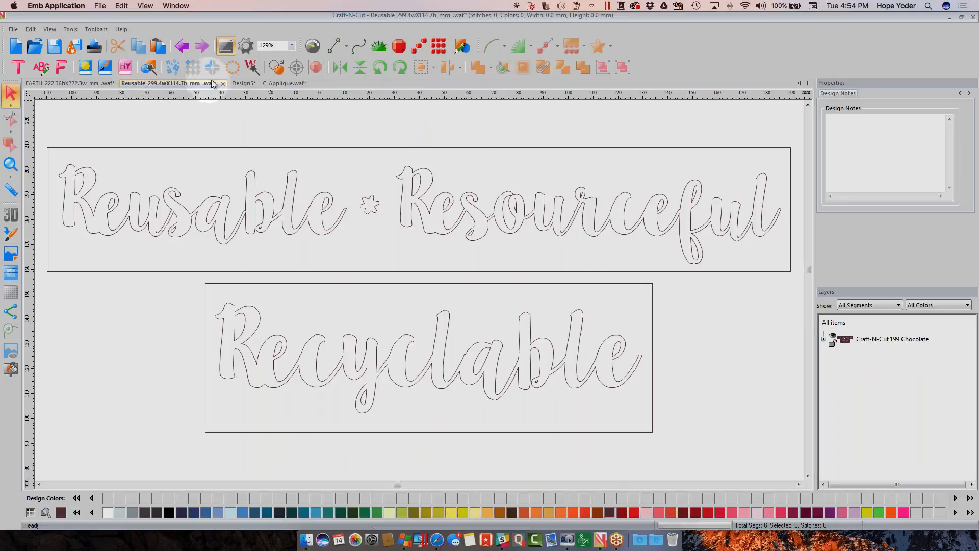
left_click(281, 85)
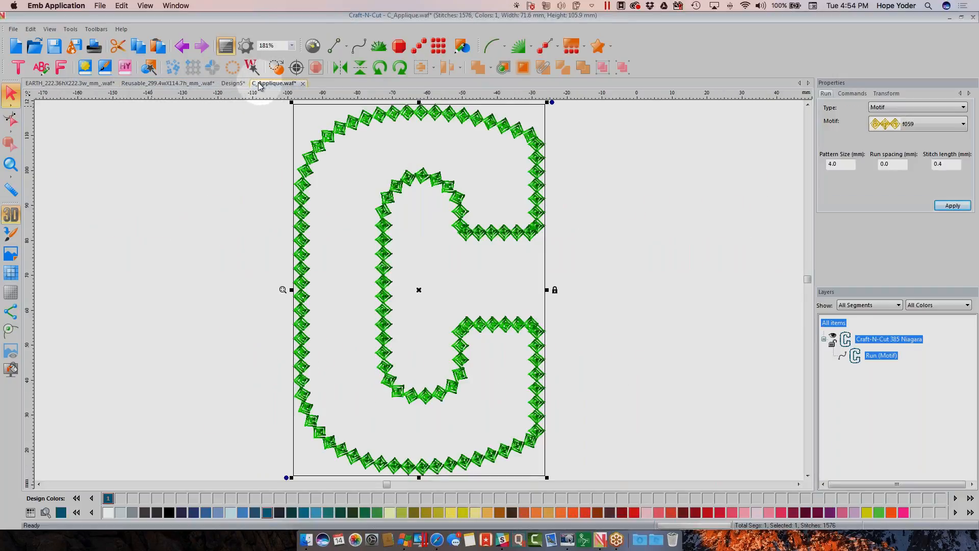
left_click(240, 85)
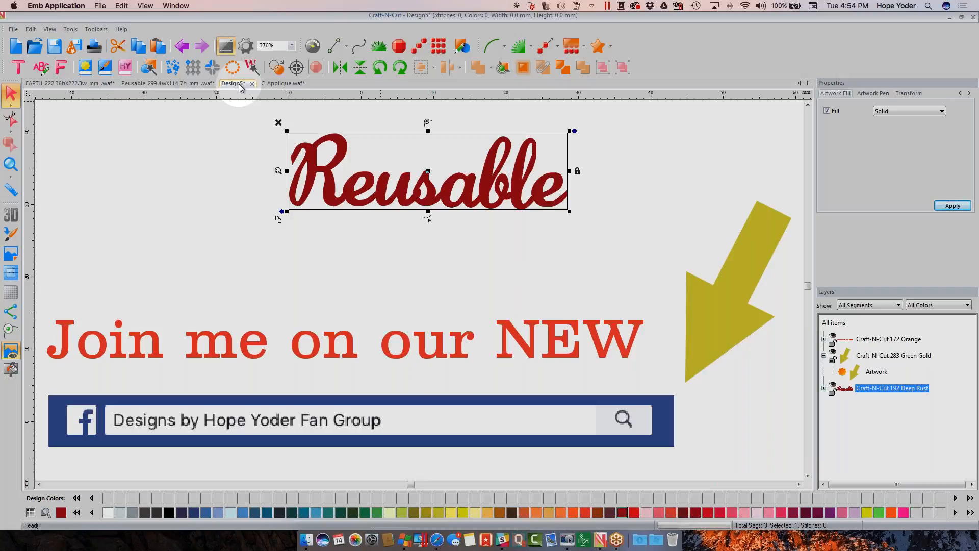
Step: Open the Craft-N-Cut training and support window and view its webinar playlist in Safari
left_click(121, 30)
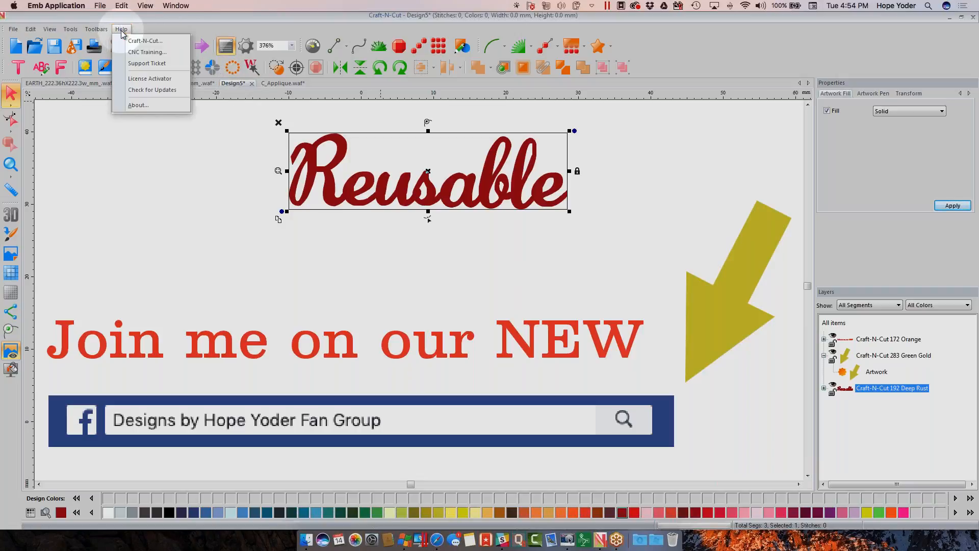
left_click(130, 41)
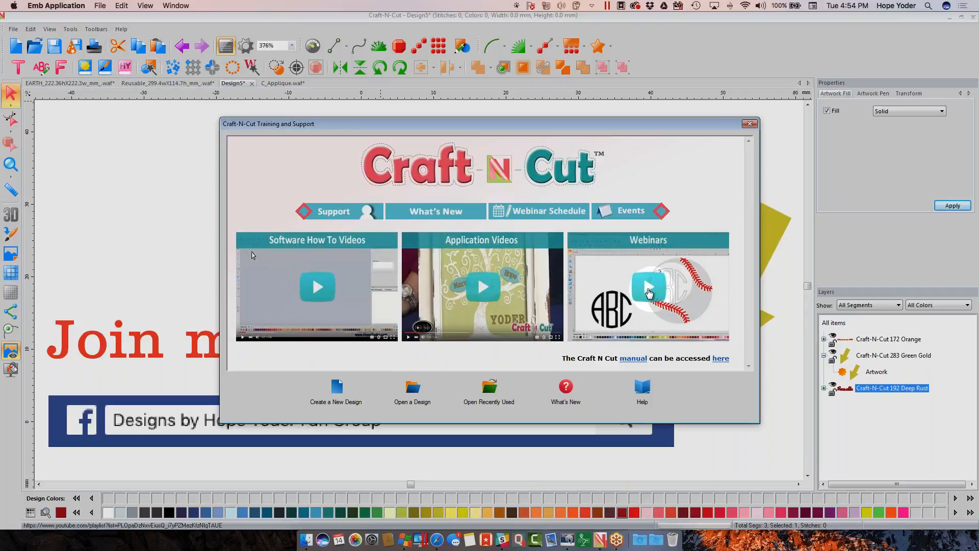
left_click(646, 292)
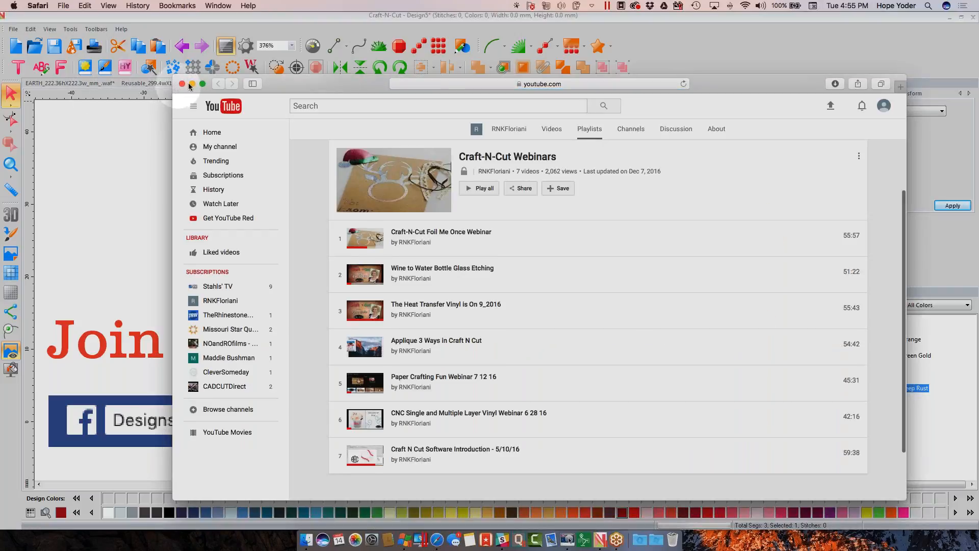
Step: Go to hopeyoder.com, look through the Craft N Cut Software video clips page, and put the browser window away
left_click(446, 84)
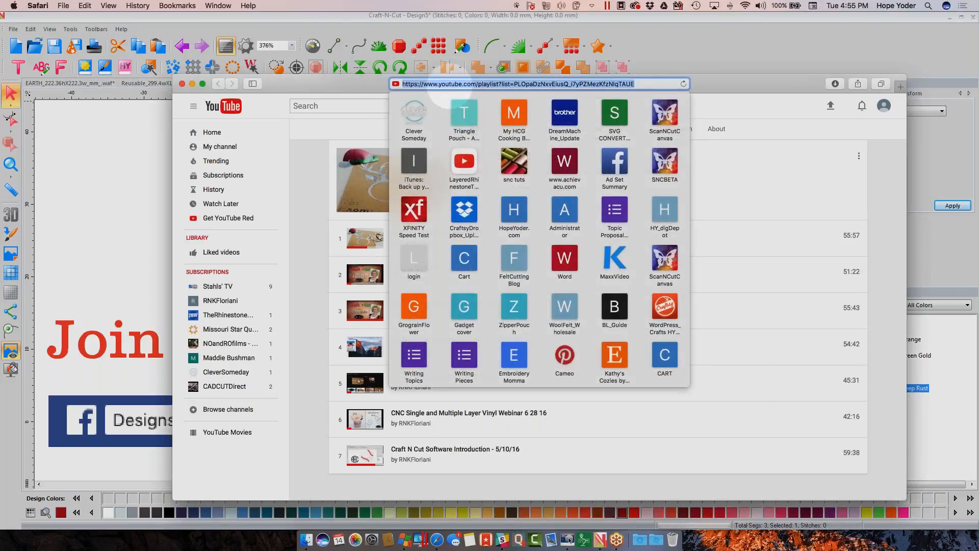
type("hopeyoder.com")
key("Return")
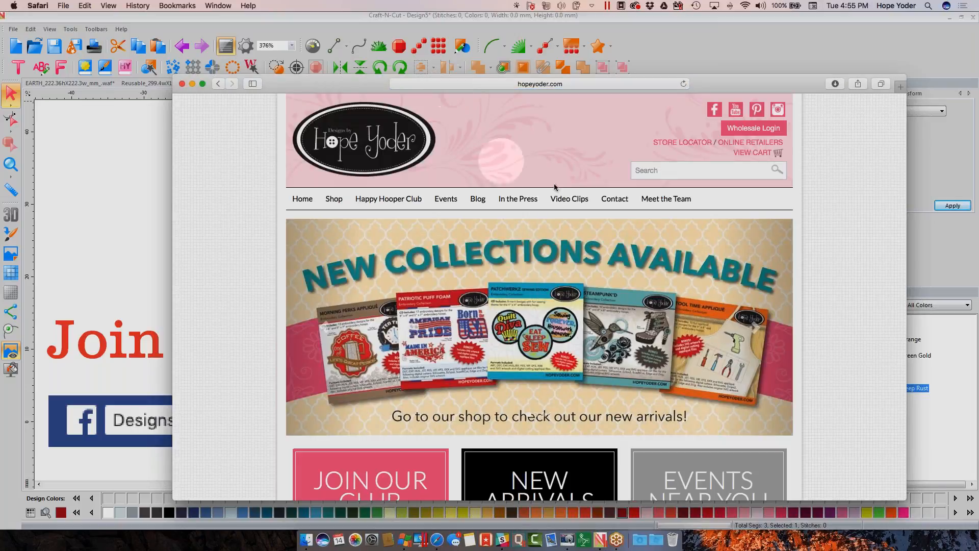
mouse_move(573, 199)
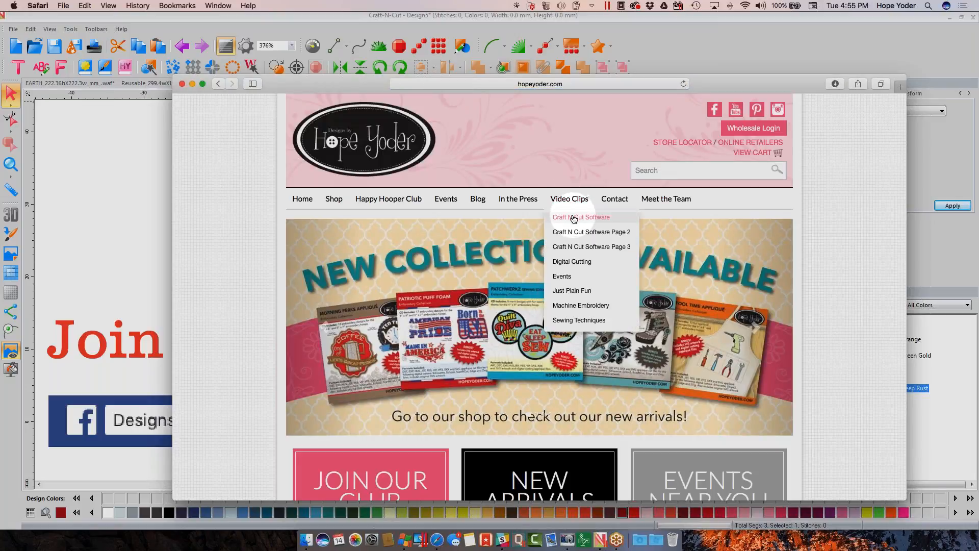
left_click(574, 219)
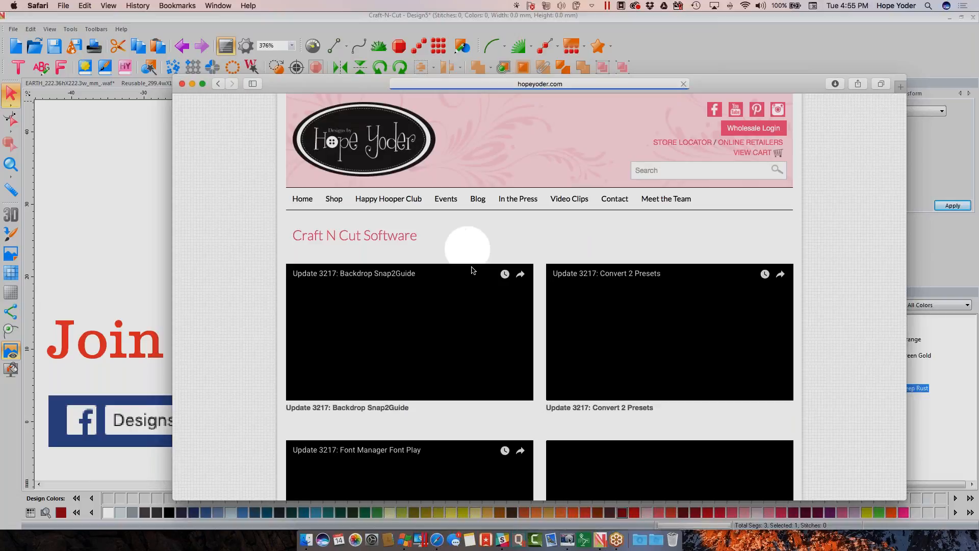
scroll(530, 316, "down", 5)
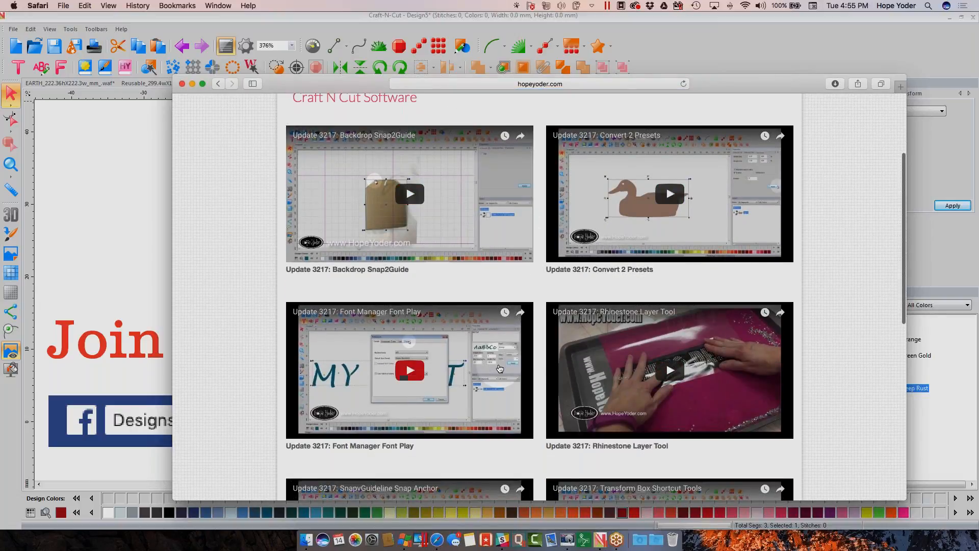
scroll(648, 383, "down", 8)
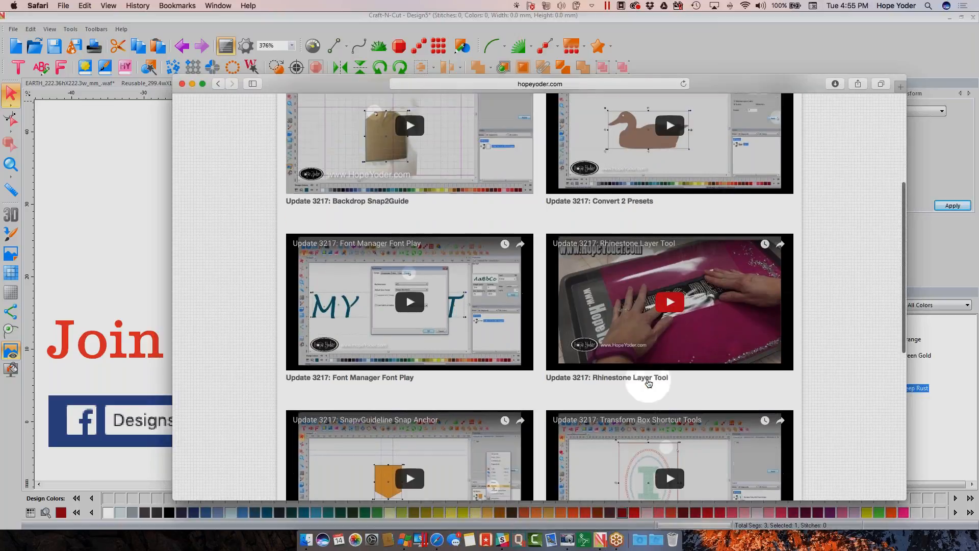
scroll(648, 383, "down", 1)
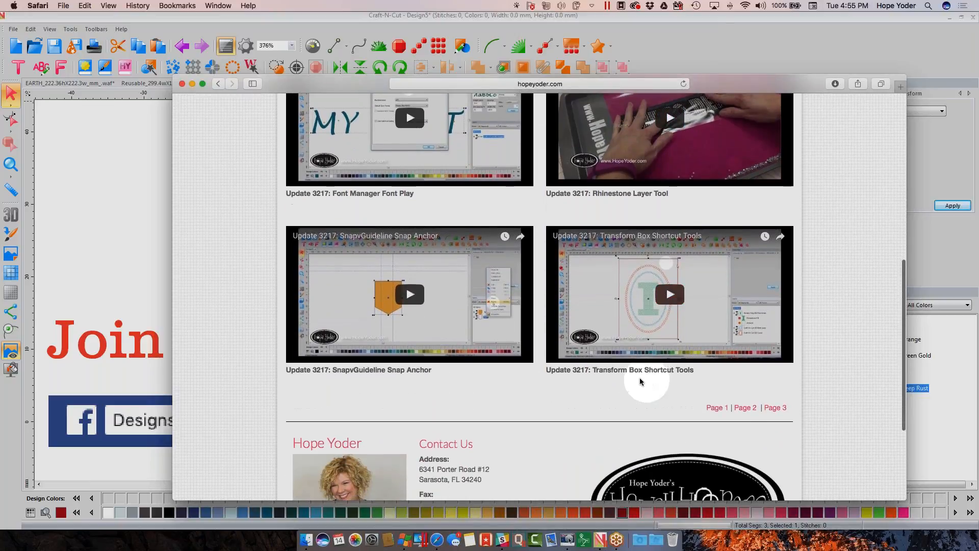
left_click(192, 84)
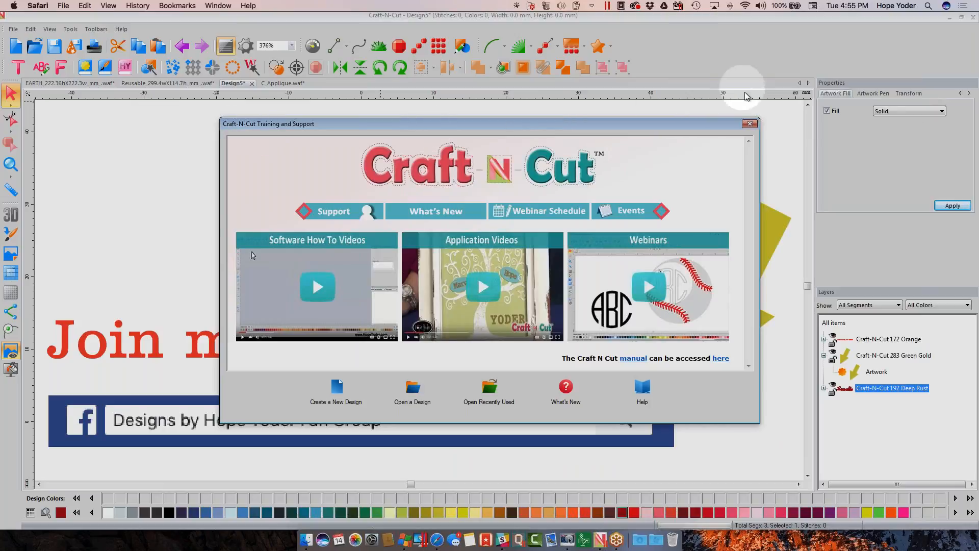
Step: Close the training and support window and delete the merged Reusable lettering from the design
left_click(749, 124)
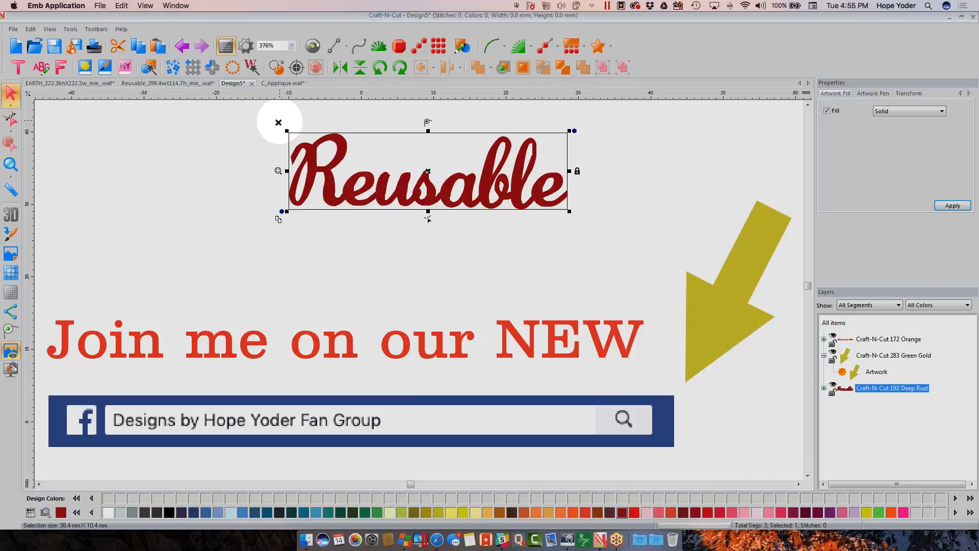
left_click(279, 123)
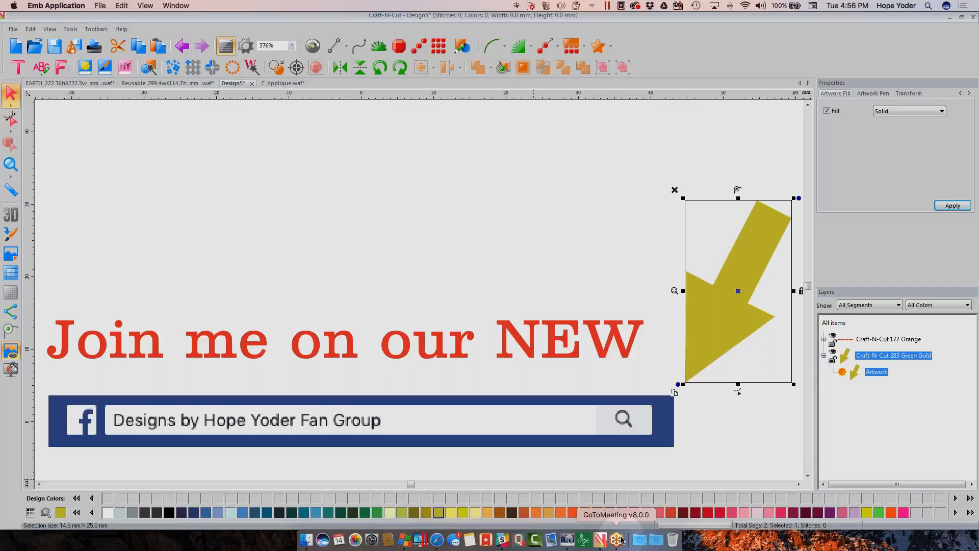
Step: Reopen the Craft-N-Cut training and support window, view the recorded webinars playlist, and close the browser window
left_click(123, 30)
left_click(119, 55)
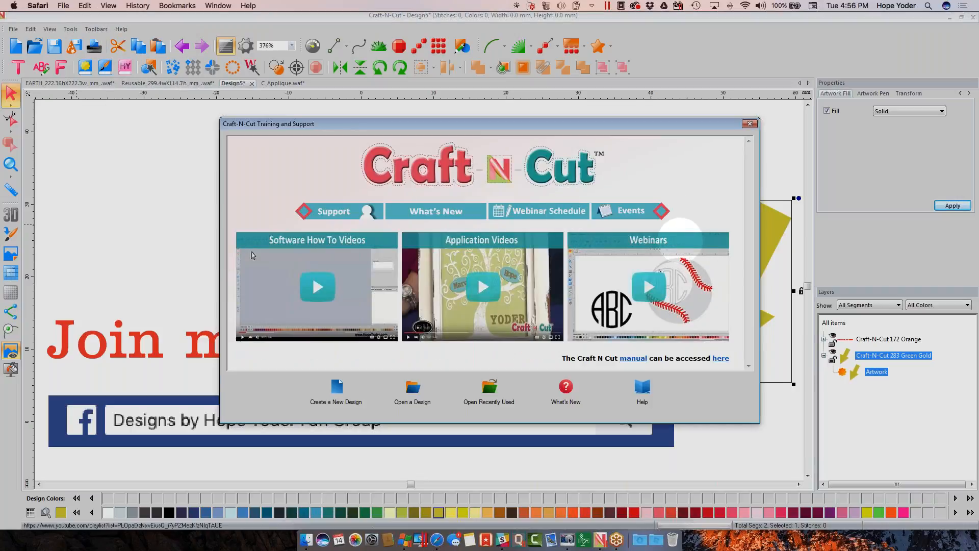
left_click(678, 239)
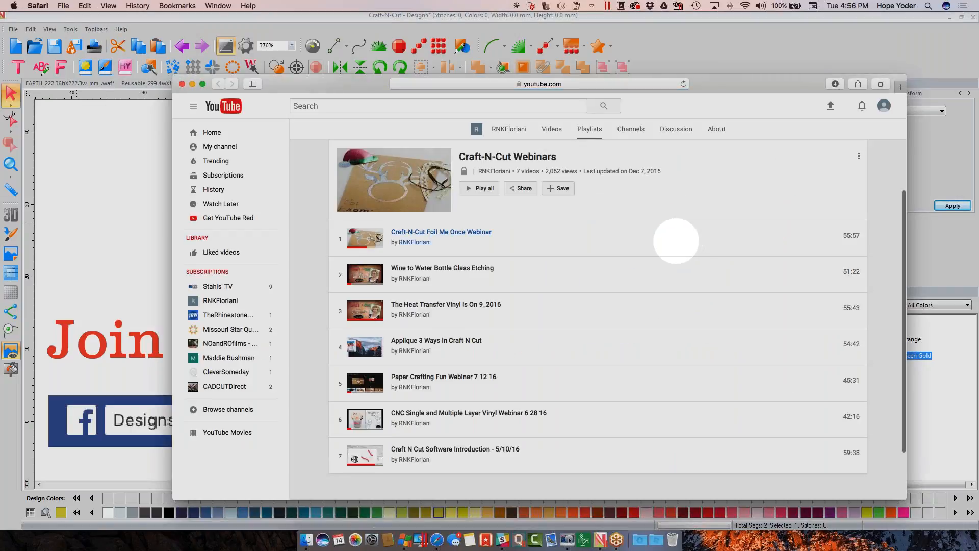
left_click(182, 84)
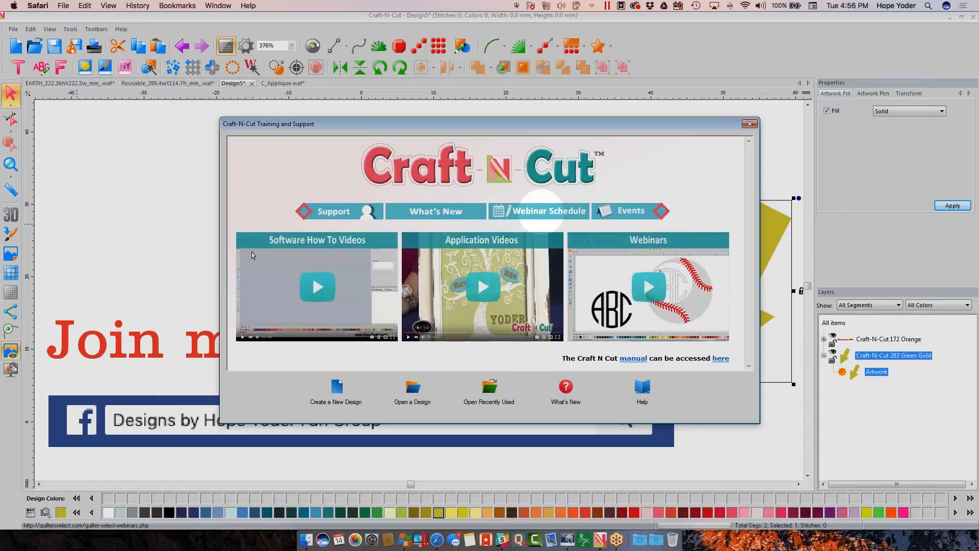
Step: Open the webinar schedule, review the table of upcoming sessions, and close the schedule and the training and support window
left_click(541, 211)
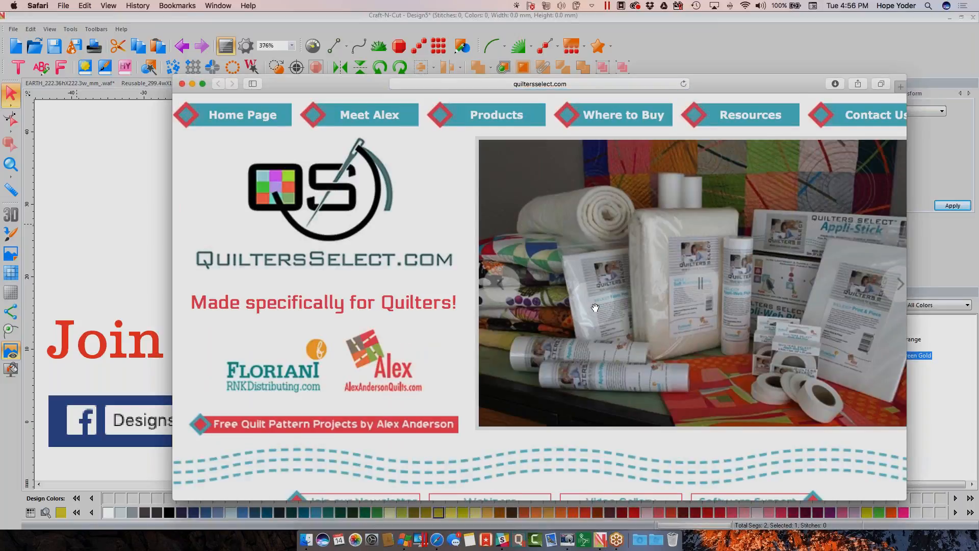
scroll(595, 307, "down", 12)
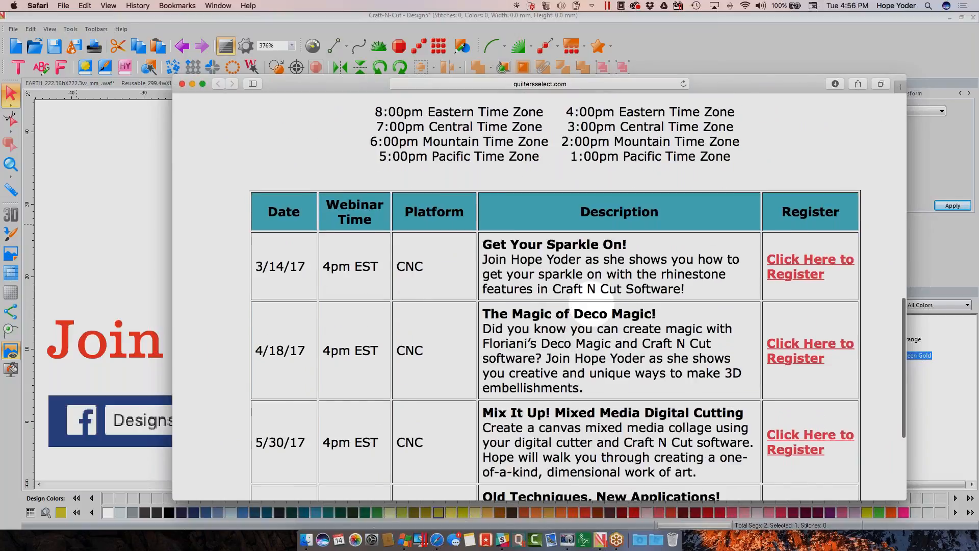
scroll(592, 293, "down", 5)
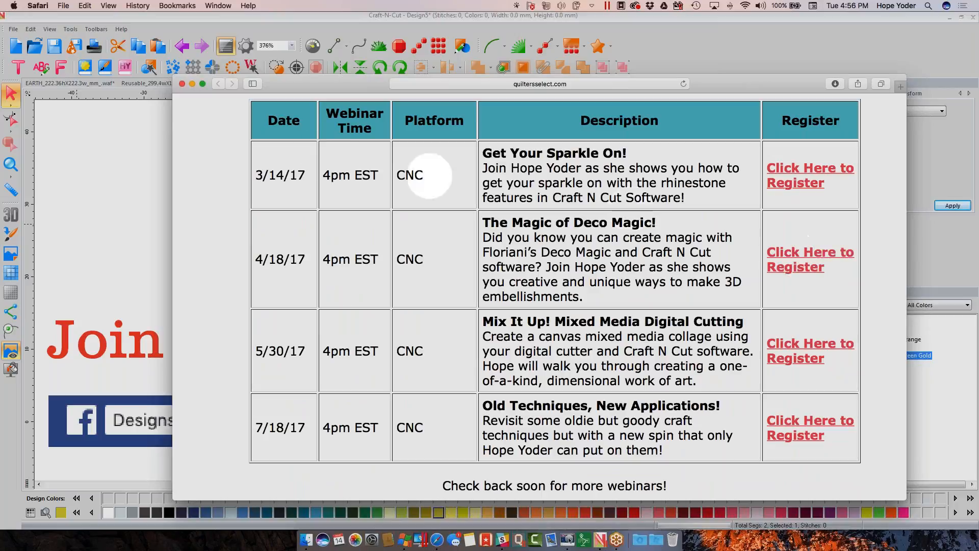
left_click(181, 84)
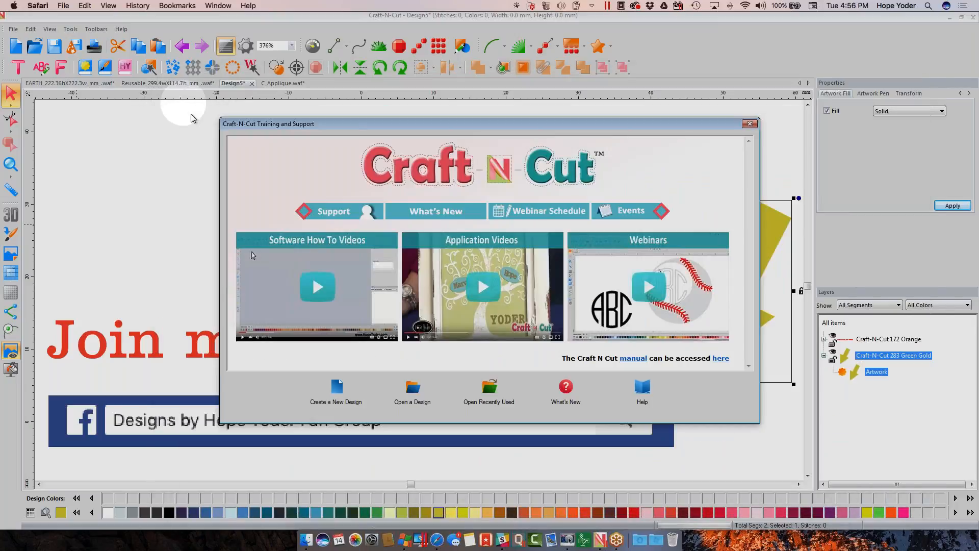
left_click(749, 124)
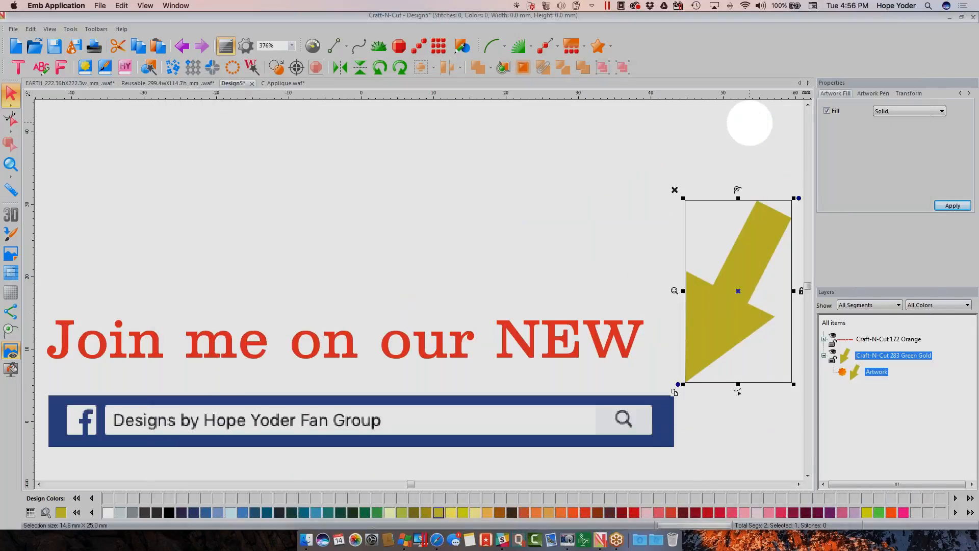